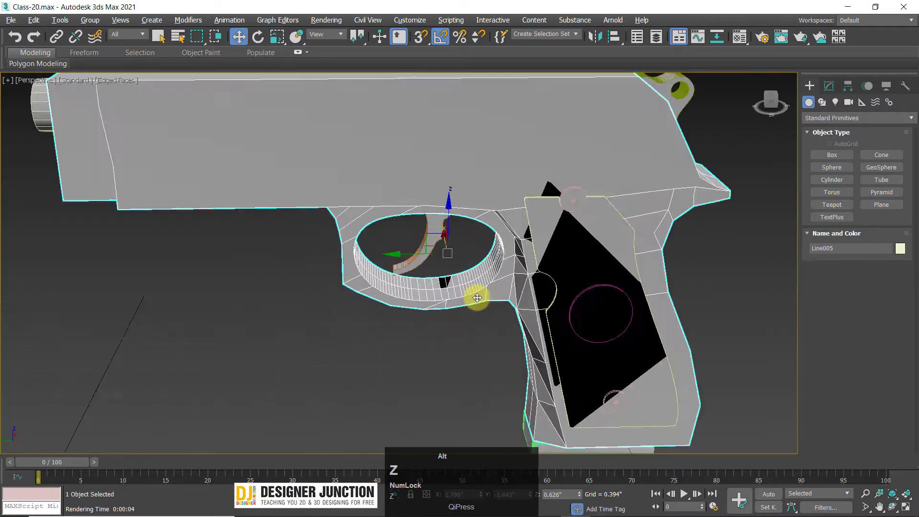
Step: Examine the whole pistol model in the perspective and left views
middle_click_drag(476, 298, 517, 311, "alt")
scroll(413, 173, "down", 6)
left_click(414, 172)
middle_click_drag(493, 240, 524, 253, "alt")
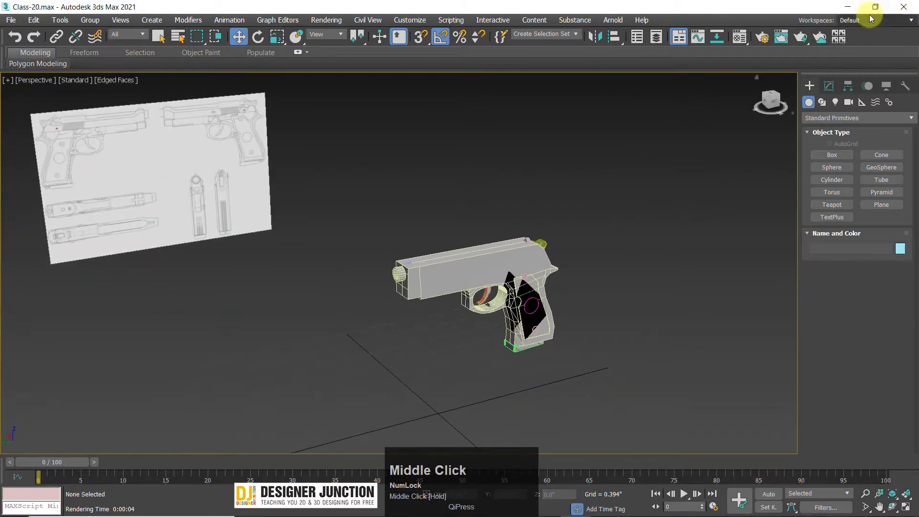
mouse_move(390, 198)
middle_mouse_down("alt")
mouse_move(441, 156)
mouse_move(382, 164)
mouse_move(392, 203)
middle_mouse_up("alt")
left_click_drag(378, 202, 668, 380)
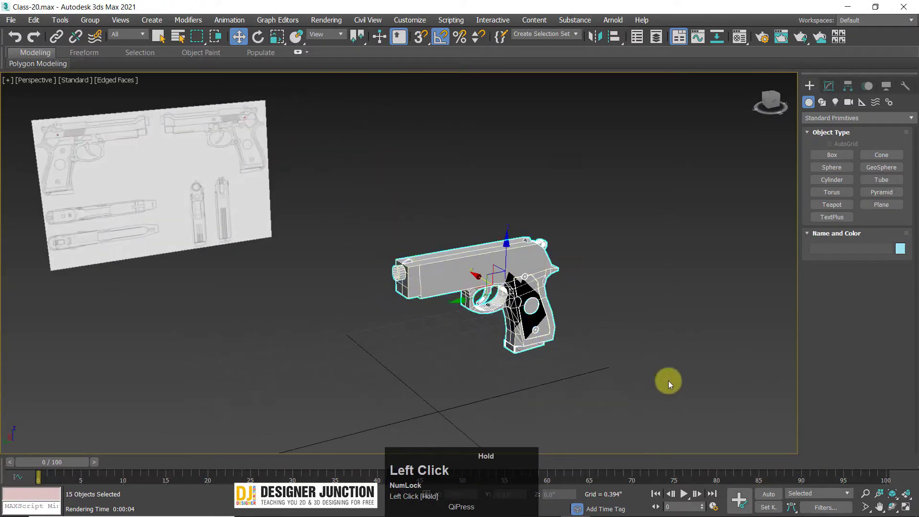
key("z")
middle_click_drag(435, 245, 363, 314, "alt")
key("alt+w")
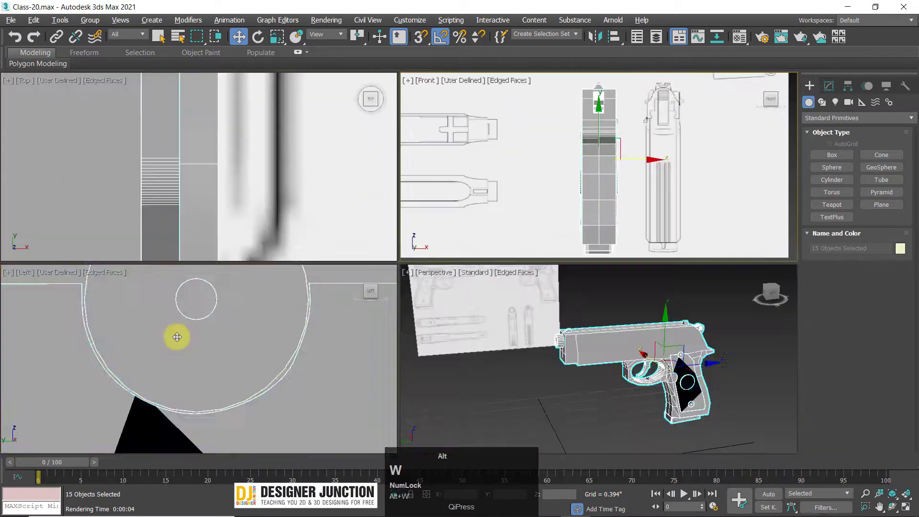
key("alt+w")
key("z")
scroll(410, 267, "down", 3)
left_click(383, 211)
scroll(641, 387, "up", 5)
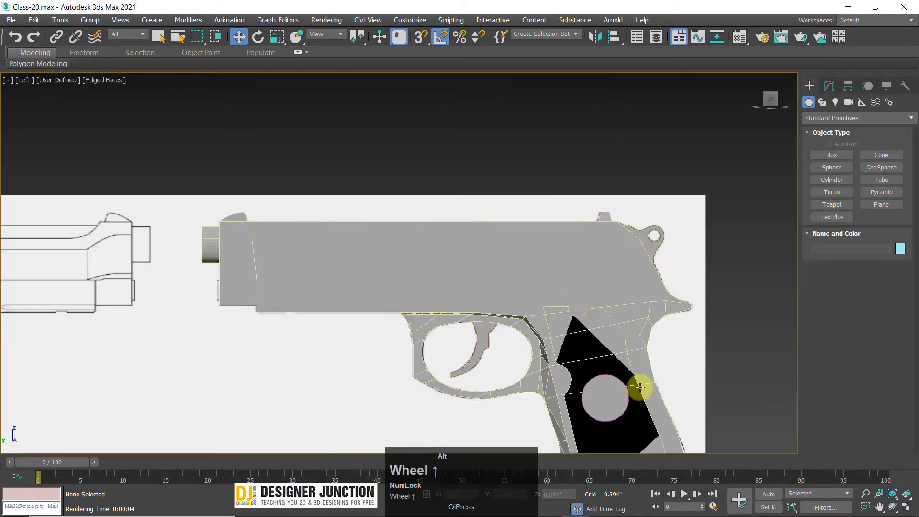
Step: Try moving the grip panel away from the pistol body in the perspective view, and undo the move
key("alt+w")
key("alt+w")
middle_click_drag(538, 288, 574, 307, "alt")
left_click(570, 297)
middle_click_drag(663, 303, 574, 307, "alt")
left_click_drag(555, 297, 725, 314)
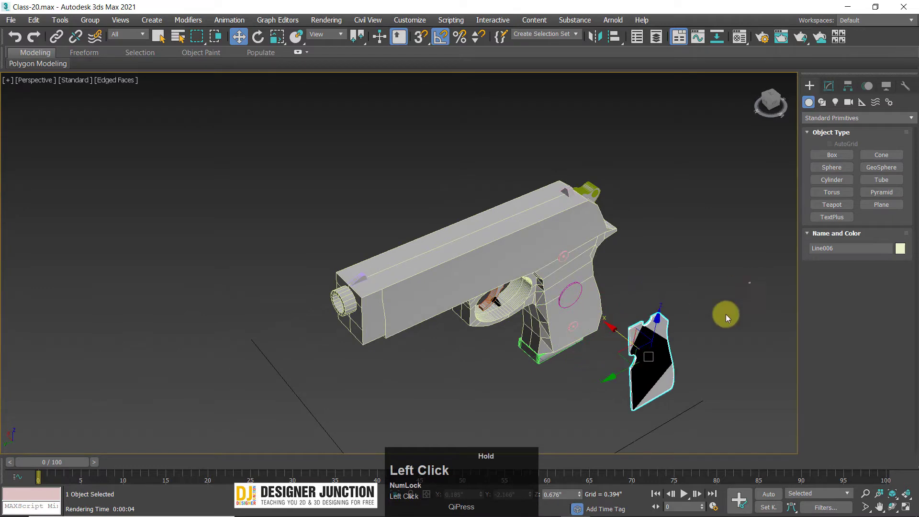
left_click(726, 314)
middle_click_drag(725, 314, 696, 295, "alt")
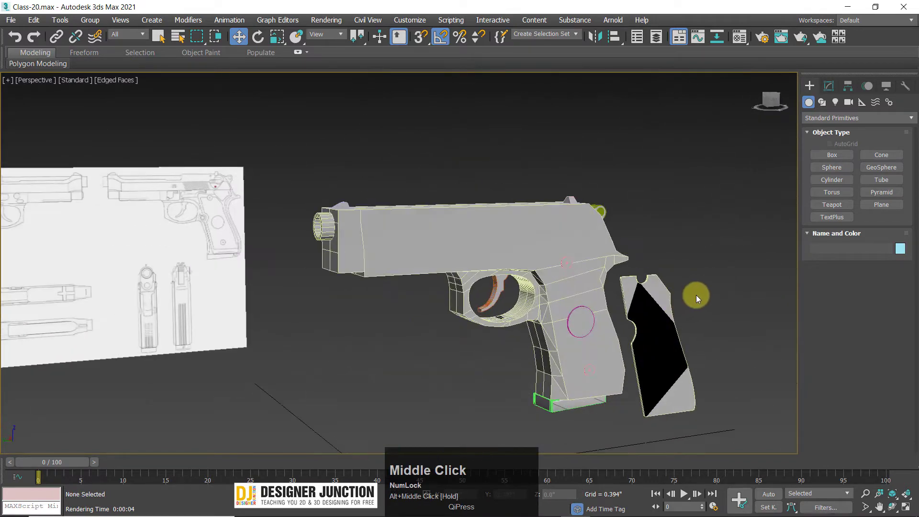
key("ctrl+z")
key("ctrl+z")
Step: Isolate the grip panel to inspect its shading, and bring all the other objects back
middle_click_drag(538, 280, 494, 262, "alt")
key("alt+q")
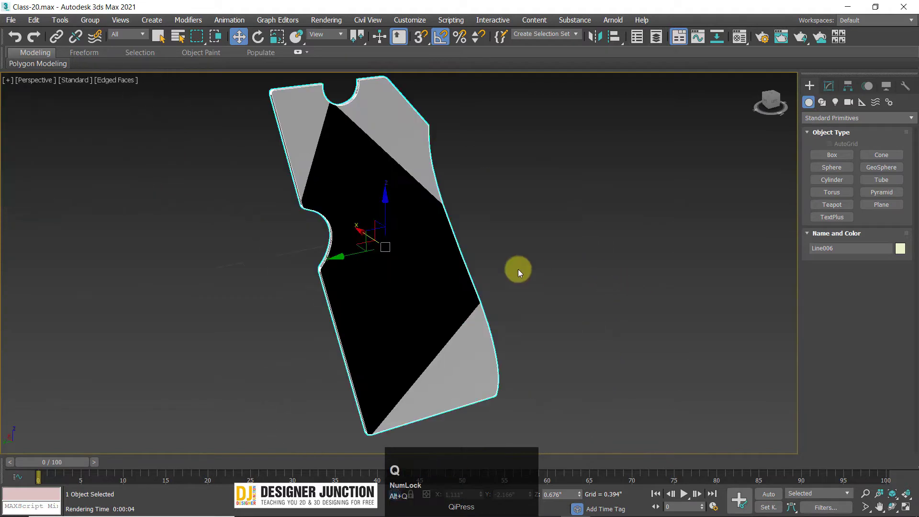
left_click(393, 494)
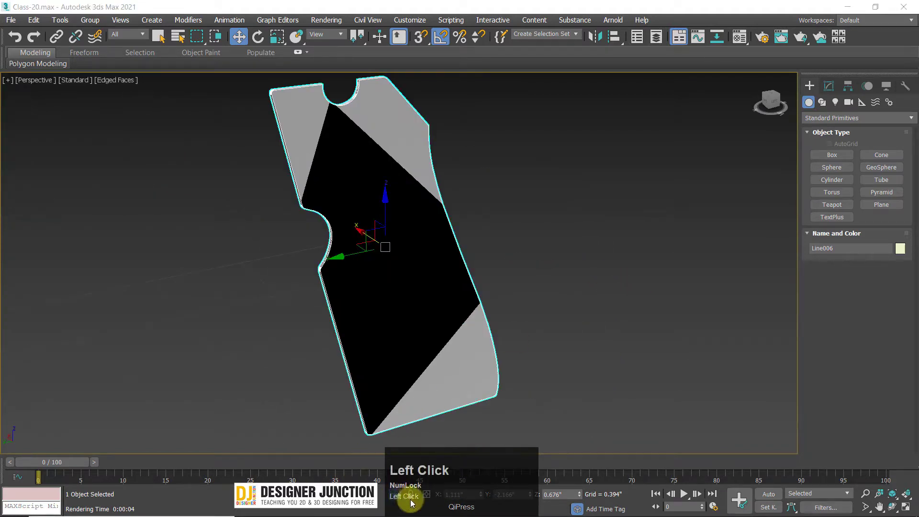
right_click(680, 225)
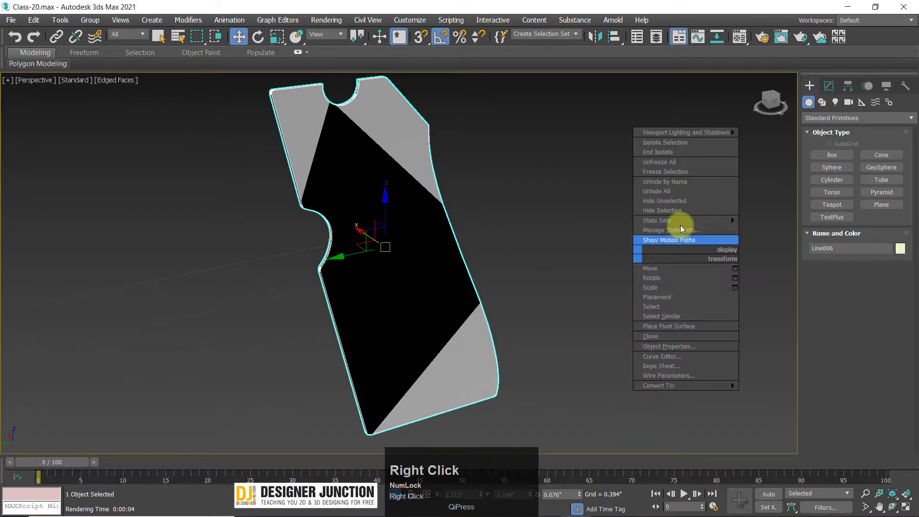
left_click(681, 191)
Step: Hide the separate trigger guard and front-grip piece beside the pistol
scroll(516, 234, "down", 3)
left_click(646, 164)
right_click(702, 192)
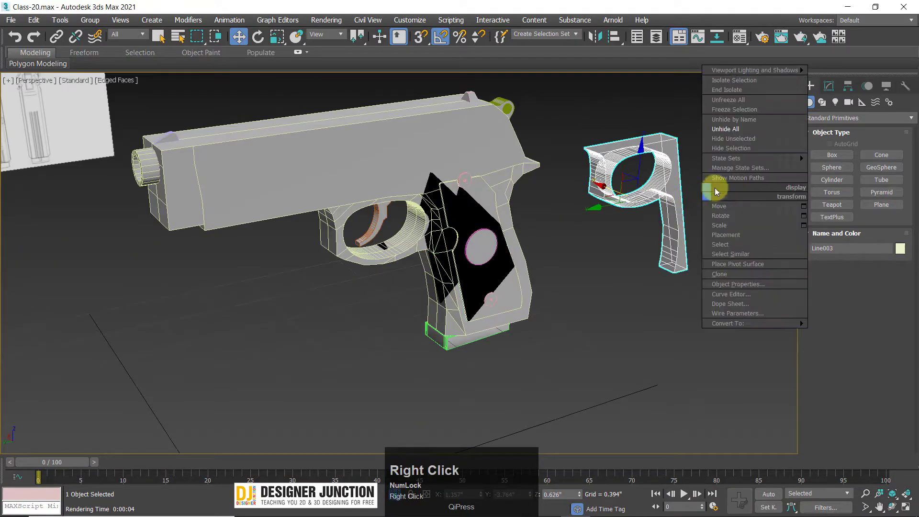
left_click(731, 148)
Step: Render the perspective view and examine the pistol's grip and trigger guard in the rendered image
key("shift+q")
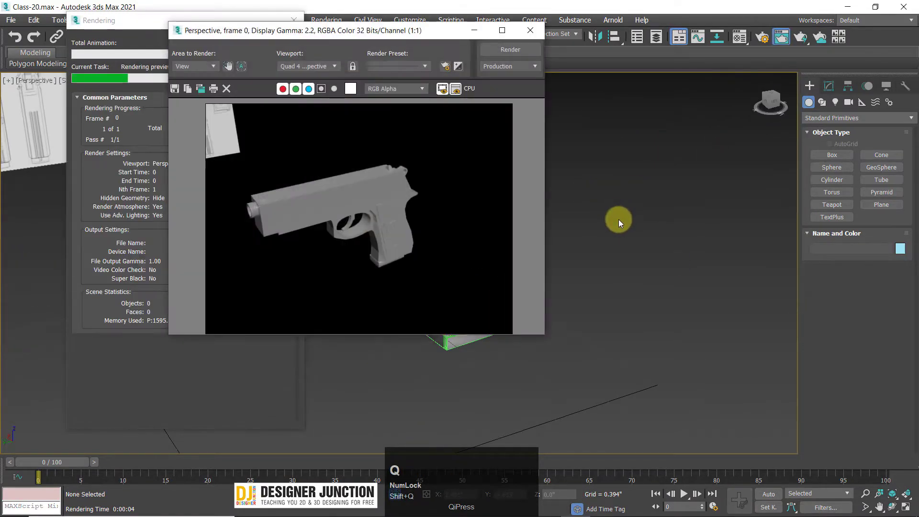
scroll(389, 191, "up", 3)
scroll(388, 192, "up", 1)
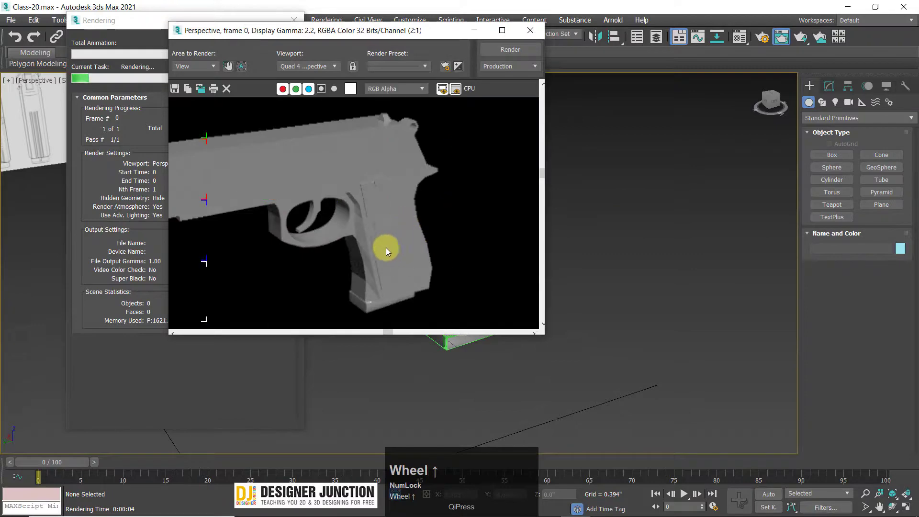
left_click(531, 30)
Step: Make the pistol's main body see-through in the left view so the blueprint shows behind it
scroll(365, 215, "down", 3)
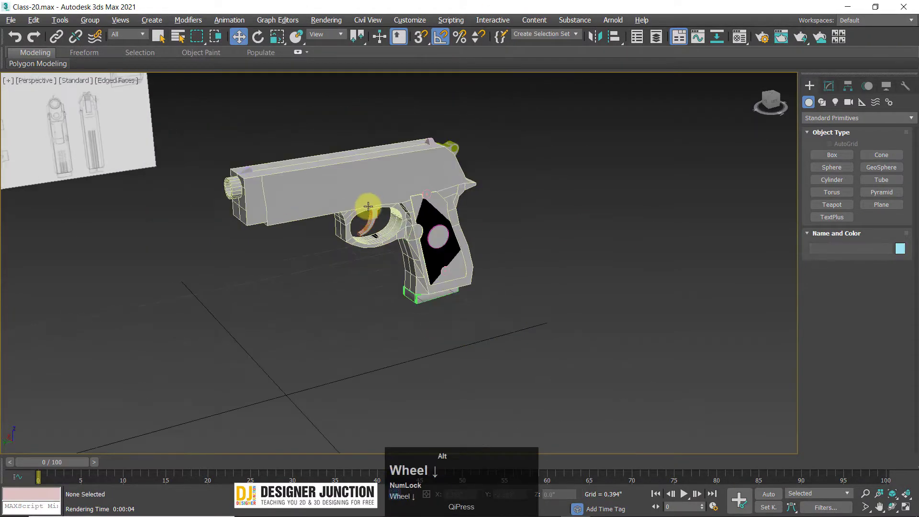
middle_click_drag(365, 215, 435, 242, "alt")
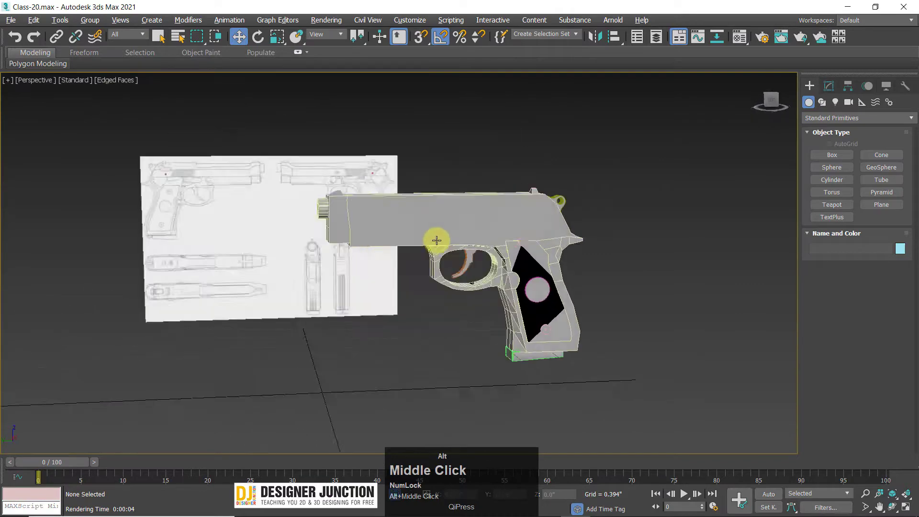
key("alt+w")
right_click(561, 167, "alt")
key("alt+w")
key("alt+w")
right_click(177, 345)
key("alt+w")
scroll(361, 249, "up", 2)
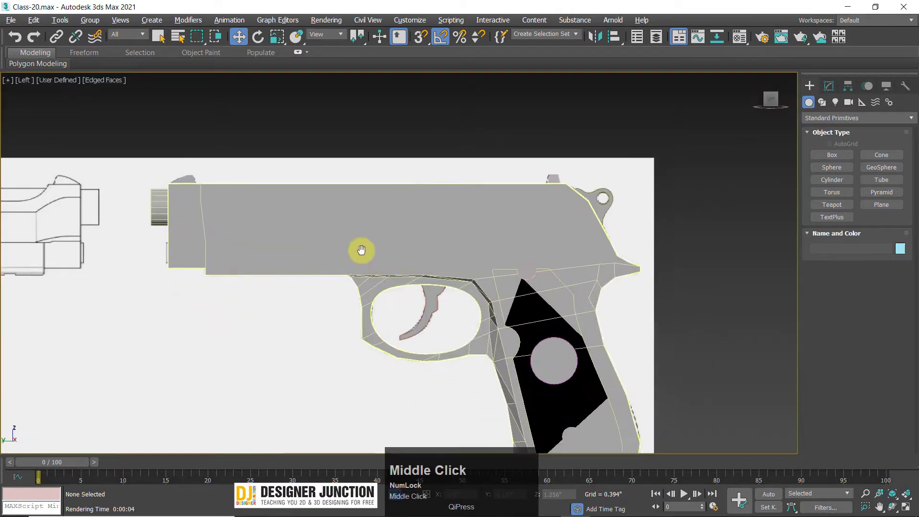
left_click(450, 252)
key("alt+x")
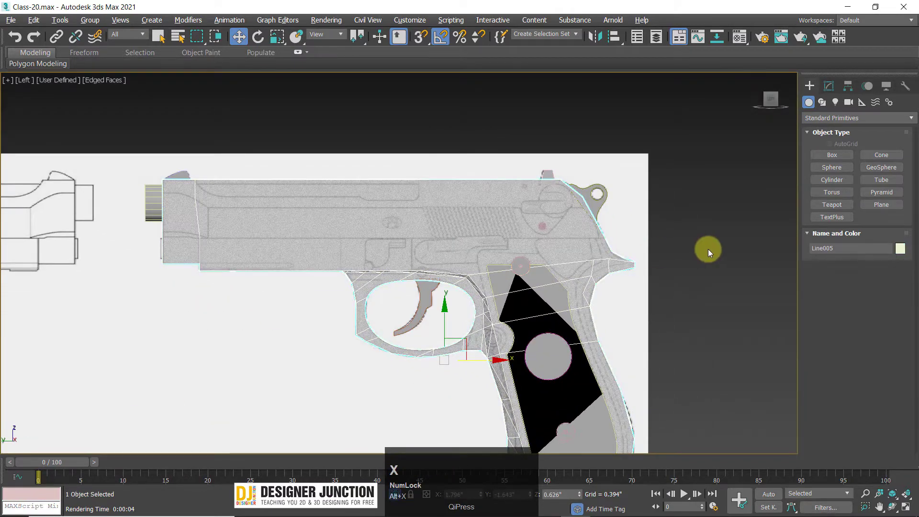
left_click(708, 249)
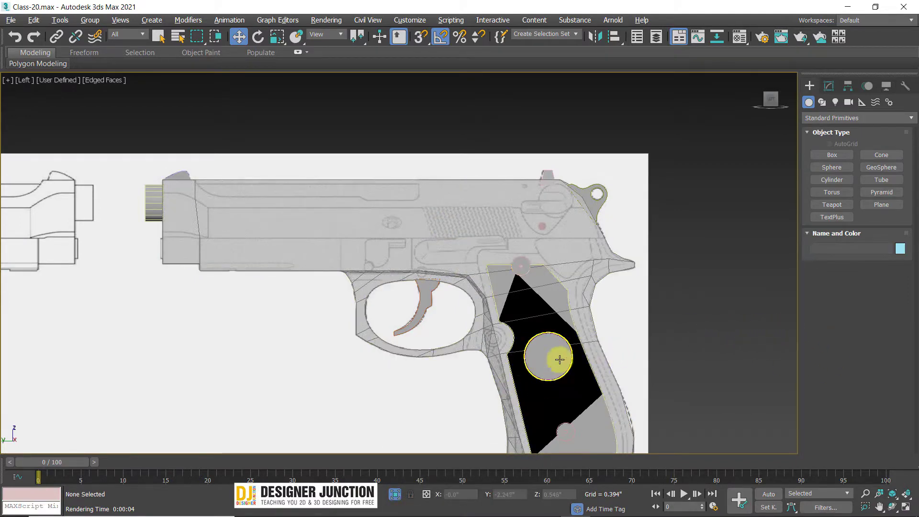
Step: Select all the pistol parts in the perspective view and make them see-through
left_click(537, 293)
key("alt+w")
key("alt+w")
left_click(693, 357)
scroll(571, 274, "up", 6)
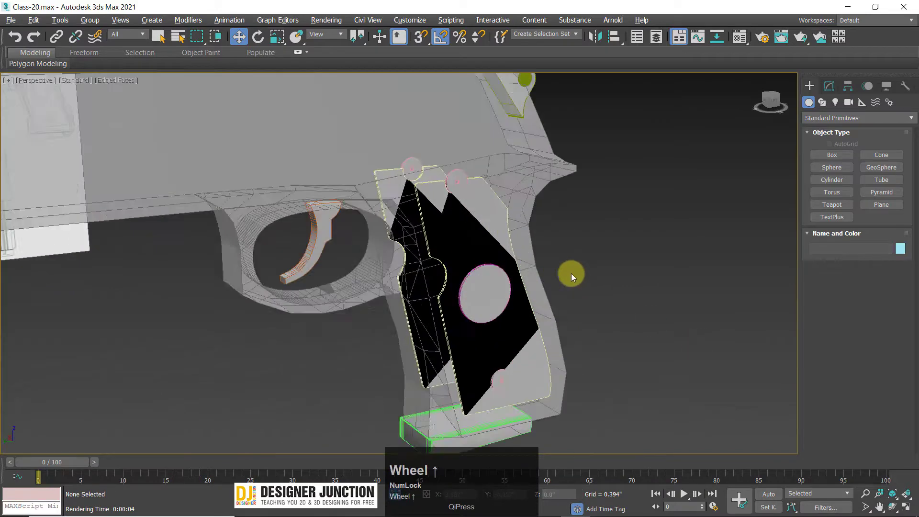
middle_click_drag(571, 274, 540, 293, "alt")
scroll(554, 328, "down", 4)
scroll(391, 231, "down", 5)
left_click_drag(392, 231, 647, 376)
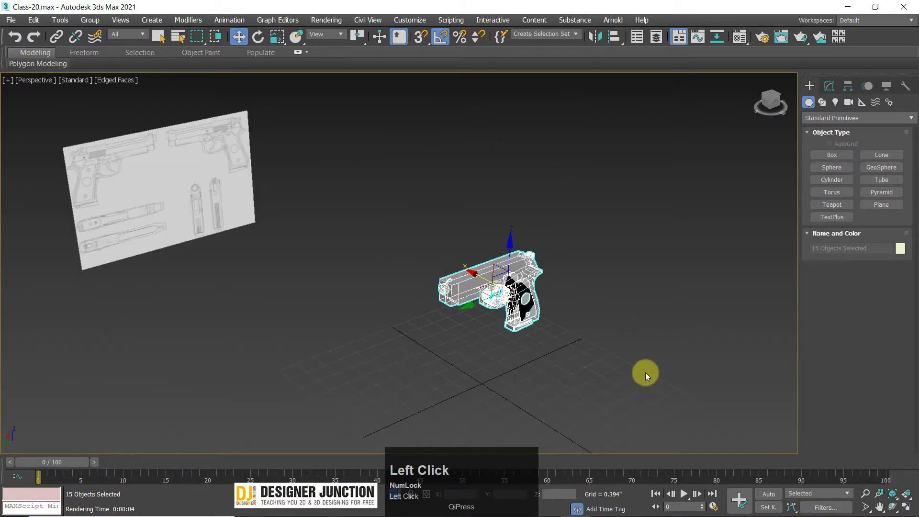
left_click(645, 372)
scroll(498, 285, "up", 5)
middle_click_drag(498, 285, 502, 254, "alt")
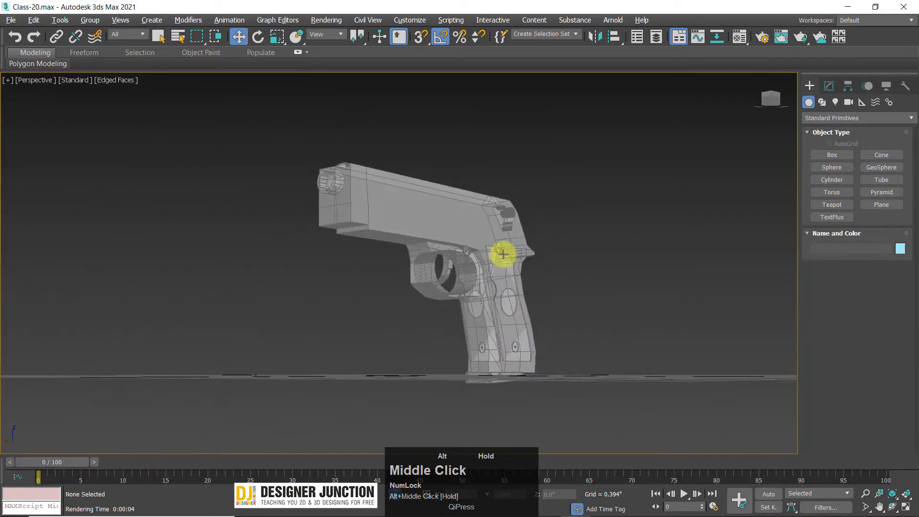
Step: Examine the blueprint's side details on the pistol's slide and frame in the left view
key("alt+w")
key("alt+w")
key("alt+w")
key("alt+w")
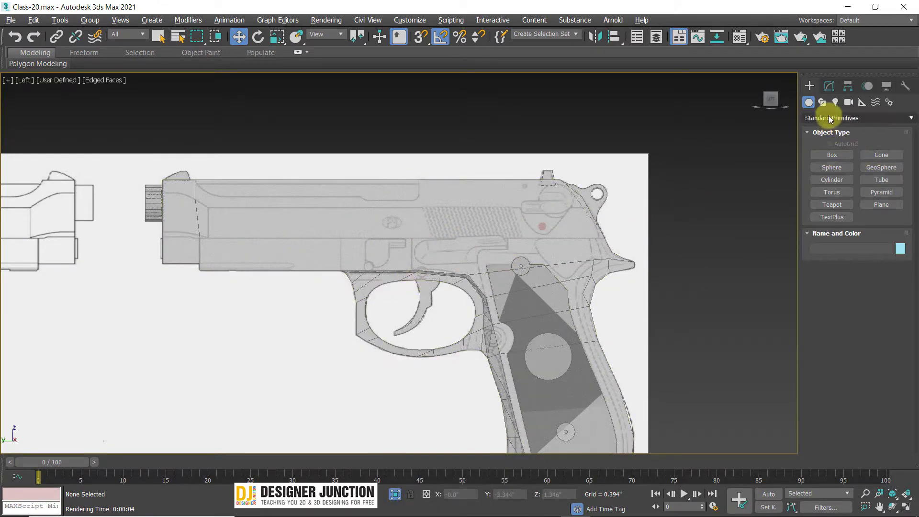
left_click(822, 102)
left_click(831, 164)
middle_click_drag(324, 226, 386, 185)
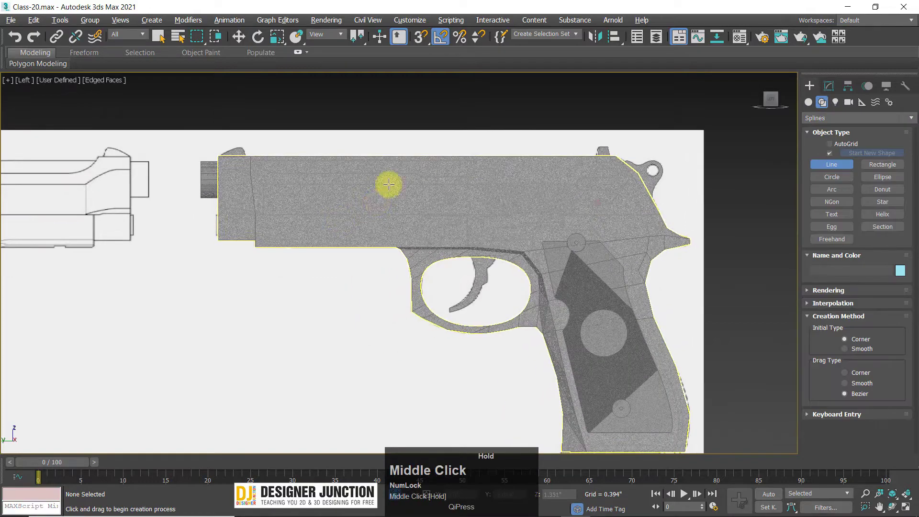
scroll(690, 177, "up", 5)
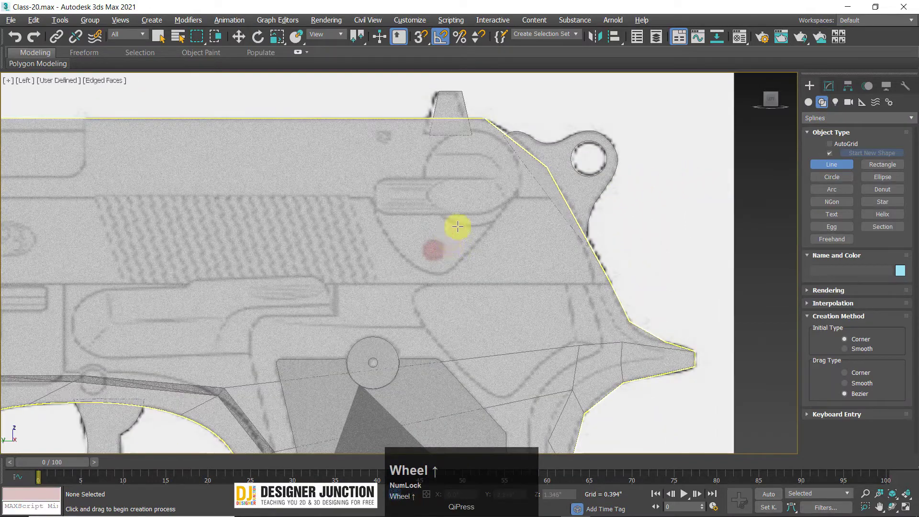
scroll(412, 212, "down", 4)
middle_click_drag(347, 206, 496, 189)
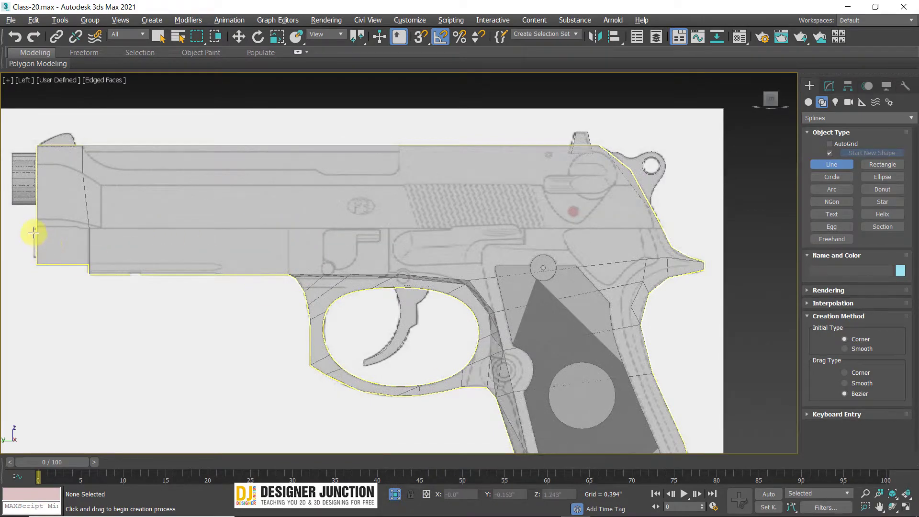
middle_click_drag(34, 233, 162, 242)
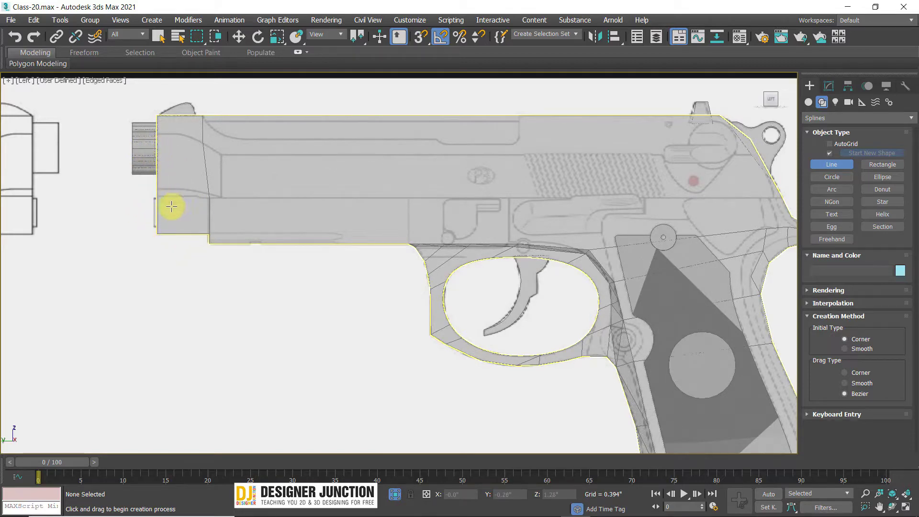
left_click(828, 86)
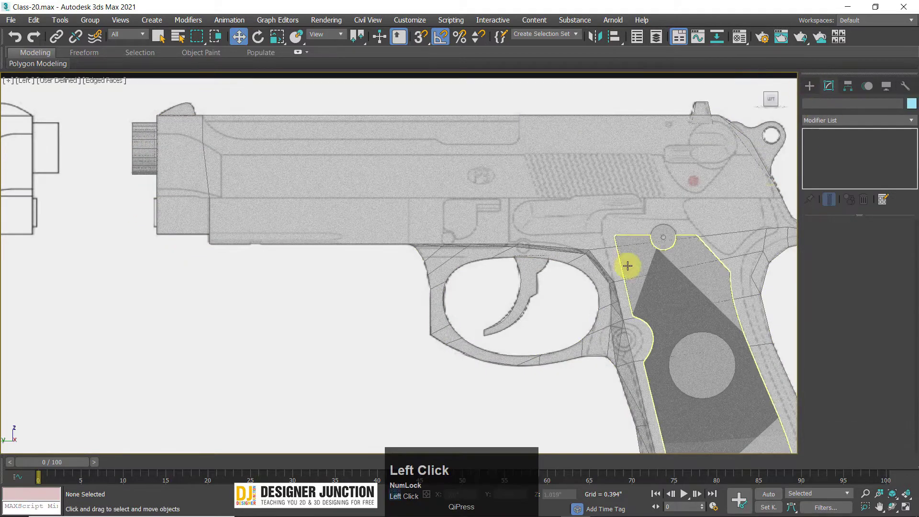
Step: Start a line spline tracing the takedown lever above the trigger guard: its straight front edge, about 0.08 in long, and the curve over the pin circle
left_click(810, 85)
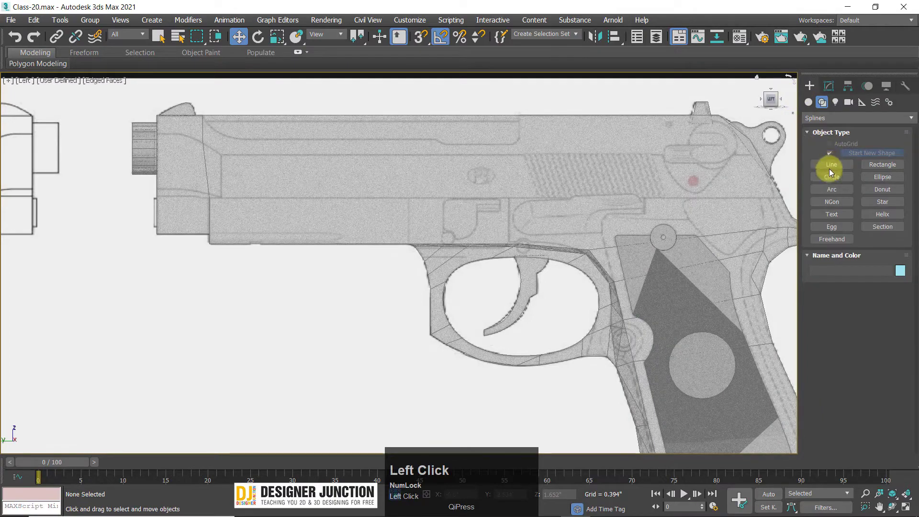
left_click(831, 165)
scroll(484, 214, "up", 5)
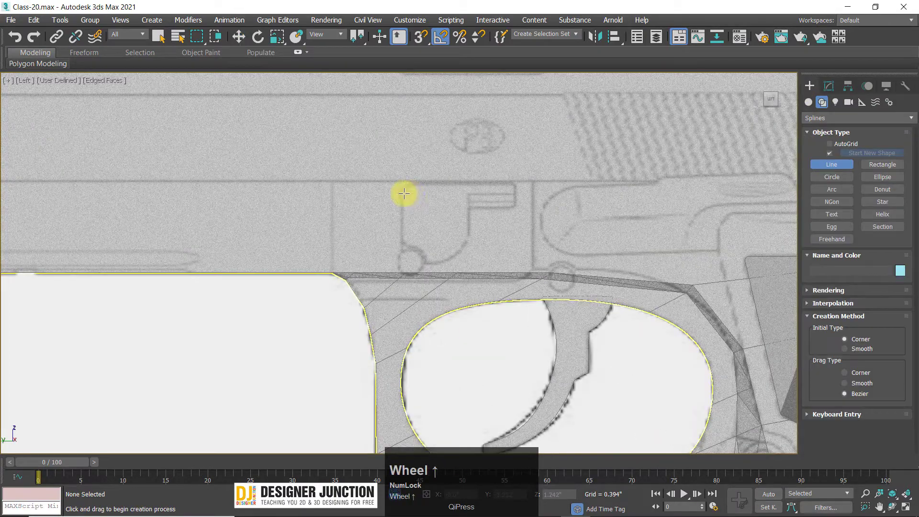
left_click(404, 193)
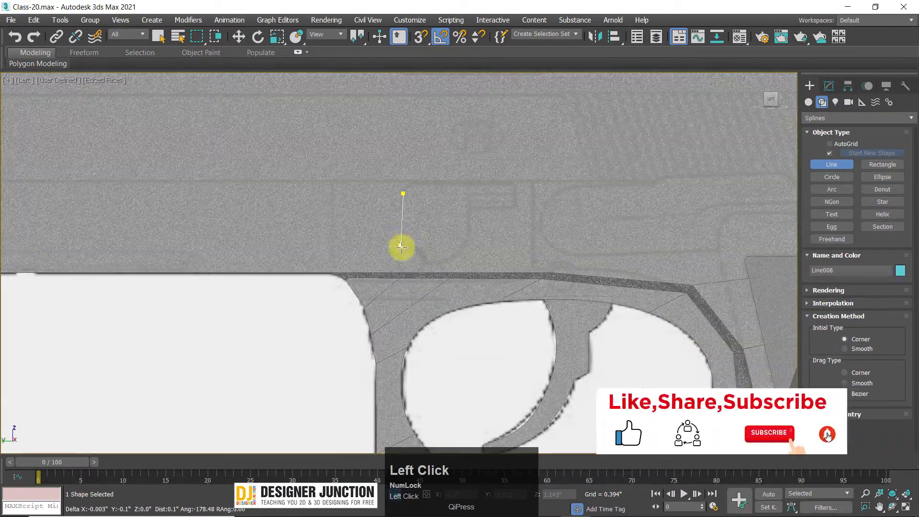
scroll(401, 241, "up", 3)
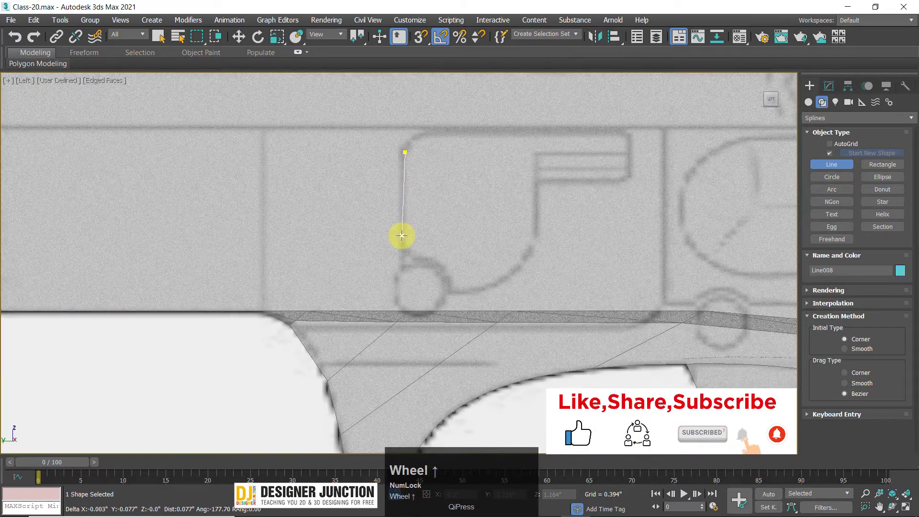
left_click(402, 239)
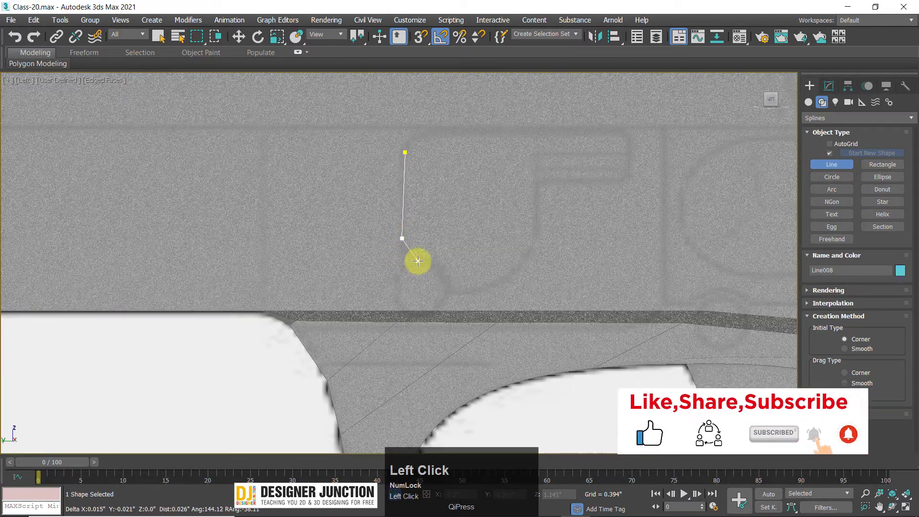
left_click_drag(418, 261, 433, 263)
left_click(449, 290)
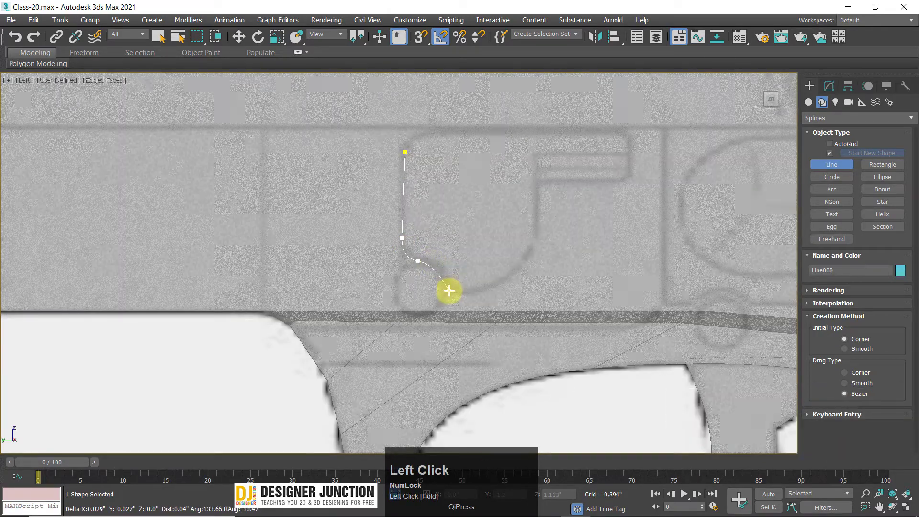
Step: Continue the spline from the pin circle along the lever's rounded lower edge and up to the inner corner of its rectangular tab
left_click_drag(448, 301, 501, 292)
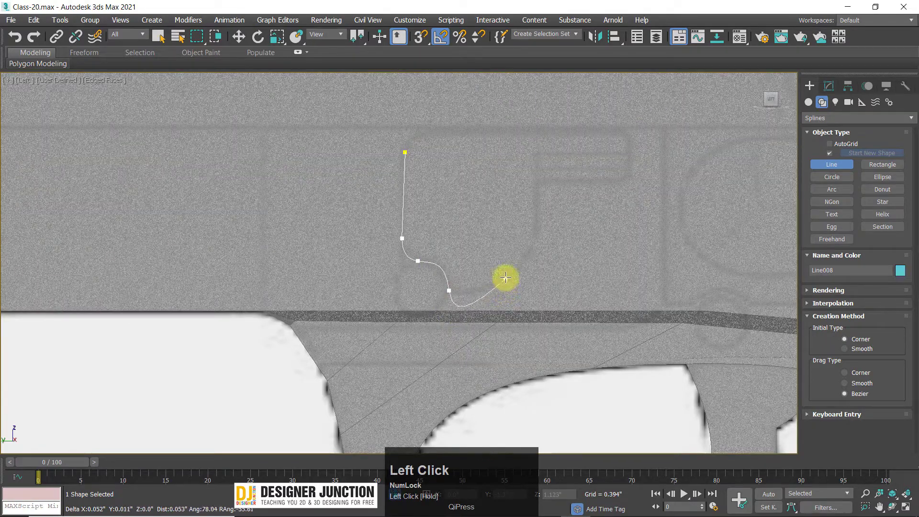
left_click(495, 284)
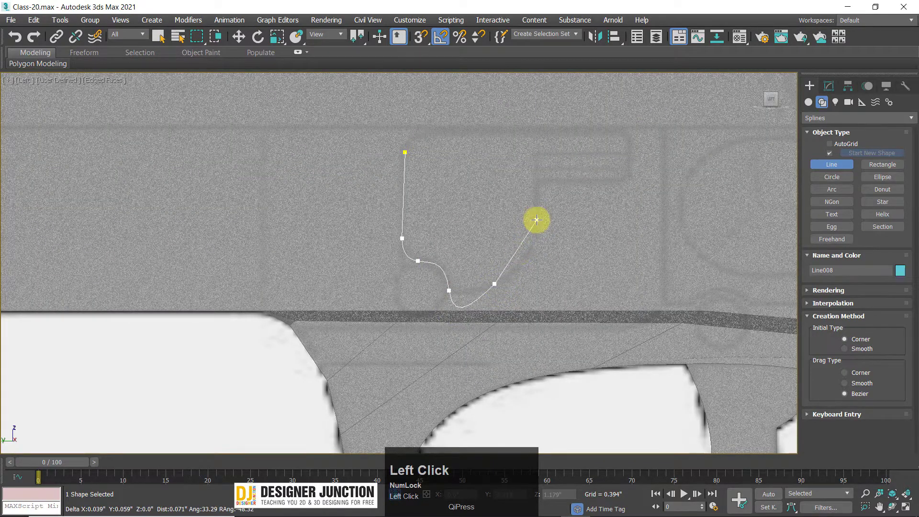
left_click_drag(541, 178, 537, 179)
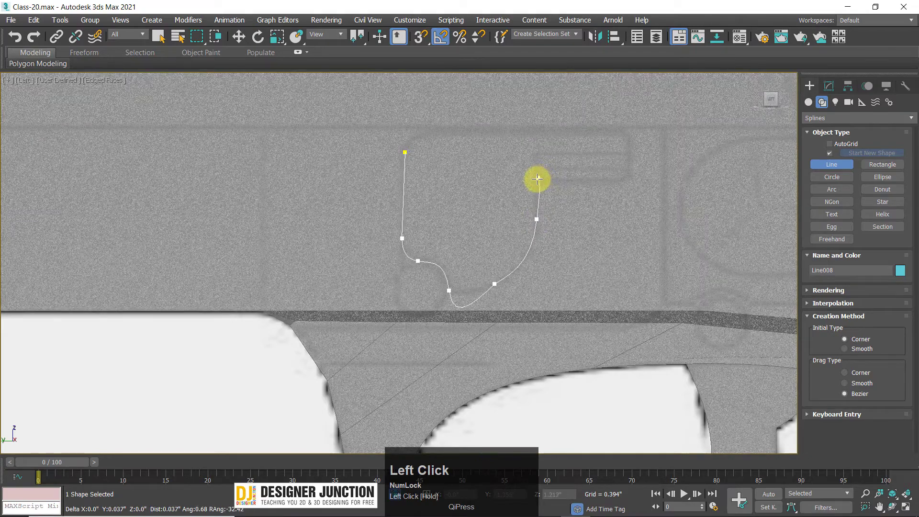
left_click(535, 182)
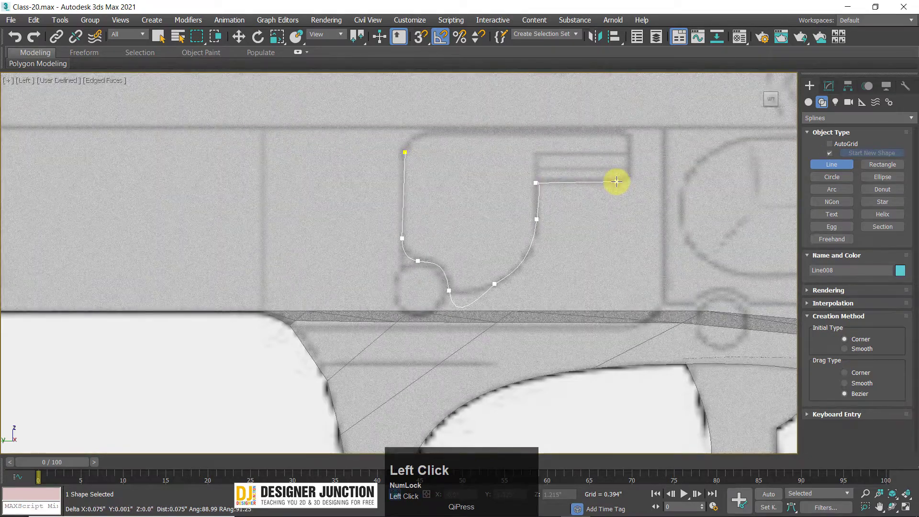
left_click(616, 182)
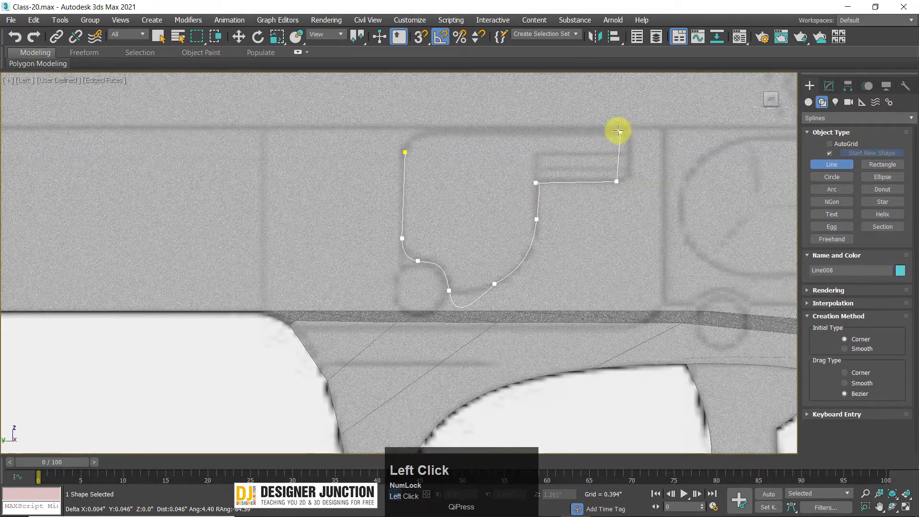
left_click_drag(617, 129, 593, 115, "shift")
key("ctrl+z")
left_click(609, 137)
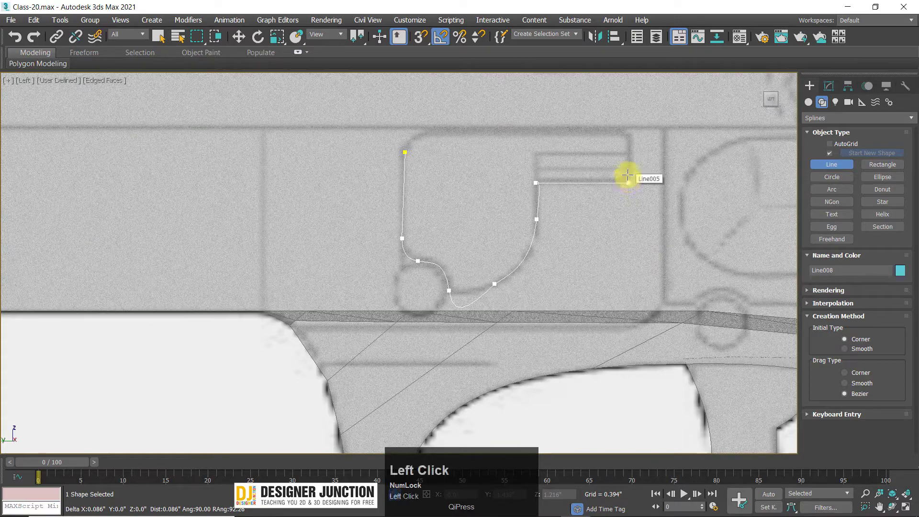
Step: Trace the tab's lower edge about 0.086 in long, its rear edge about 0.05 in high and the lever's top edge, and close the spline
left_click(628, 183)
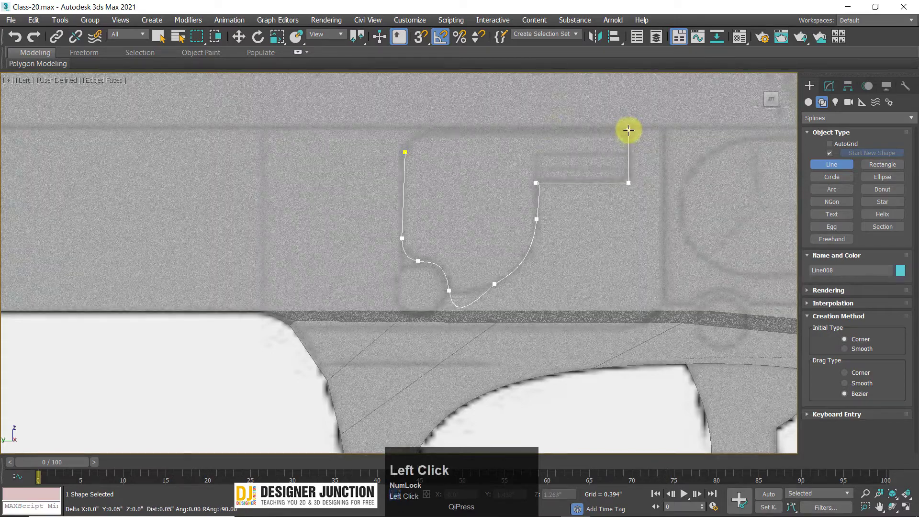
left_click(628, 131)
left_click(408, 131)
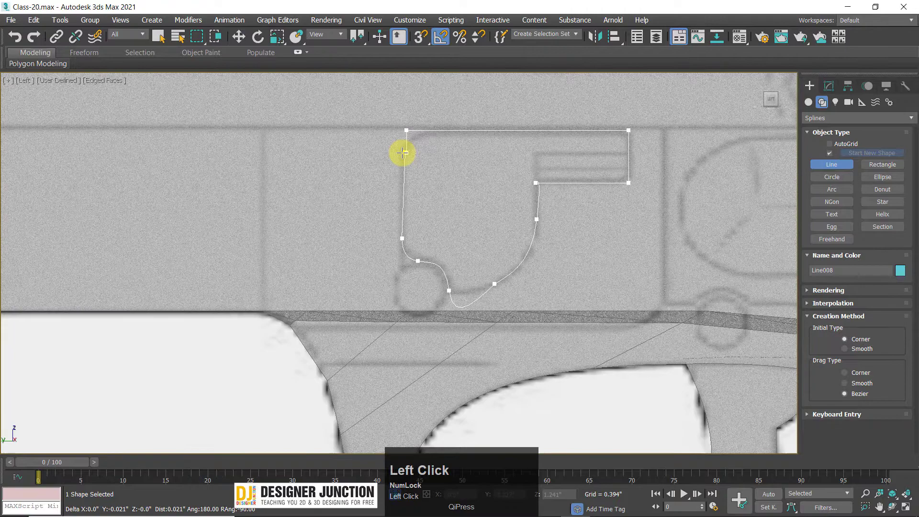
left_click(403, 152)
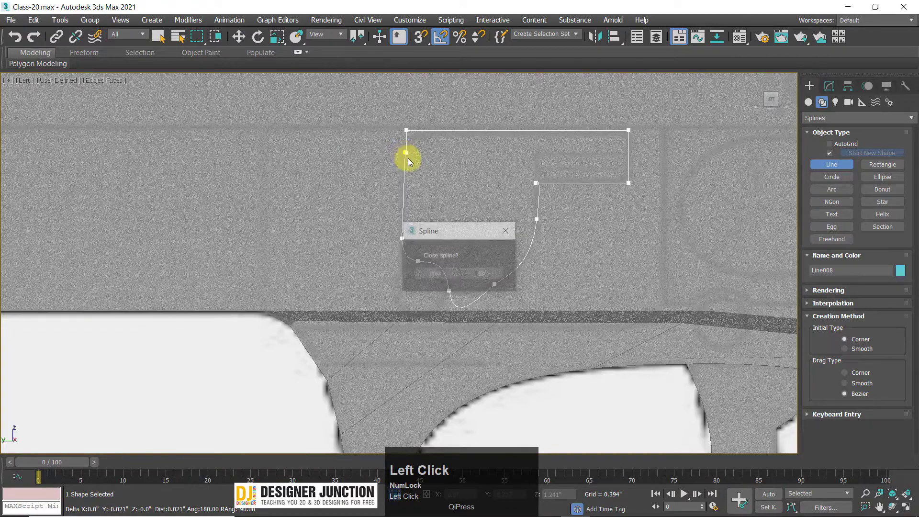
left_click(423, 270)
right_click(788, 117)
Step: Delete the surplus vertex on the lever outline's front edge and align the upper front corner vertex vertically with that edge
left_click(828, 86)
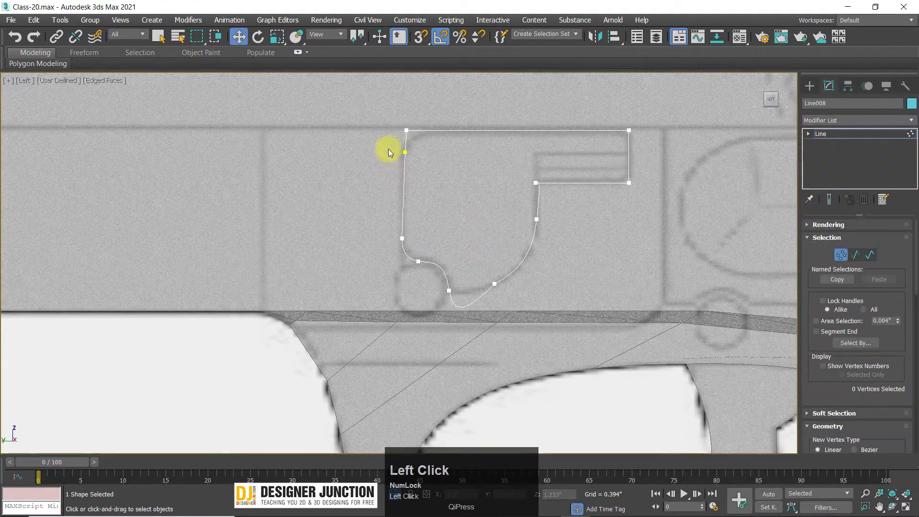
left_click_drag(388, 147, 420, 162)
key("Delete")
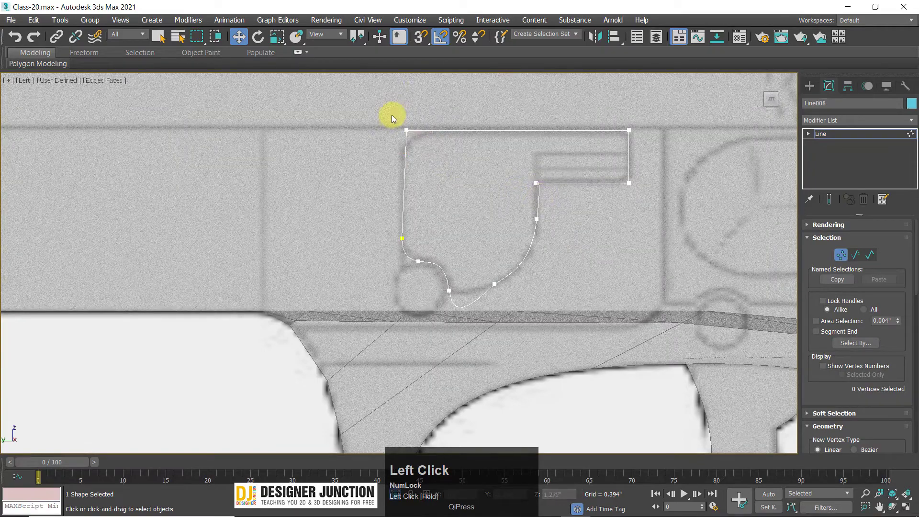
left_click(407, 130)
left_click_drag(432, 132, 427, 131)
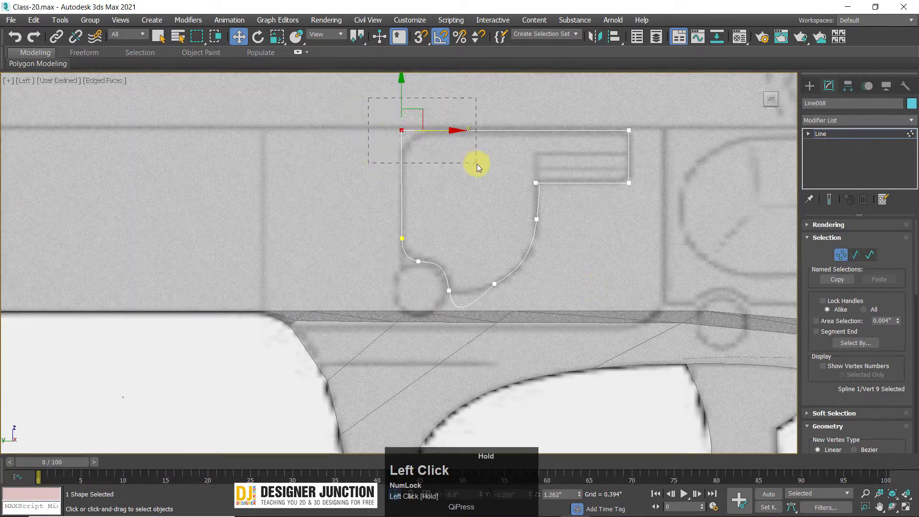
left_click_drag(476, 164, 477, 164)
Step: Change the vertex type at the tab's inner corner and adjust the tangent handle of the vertex below it
left_click(536, 182)
scroll(560, 194, "up", 4)
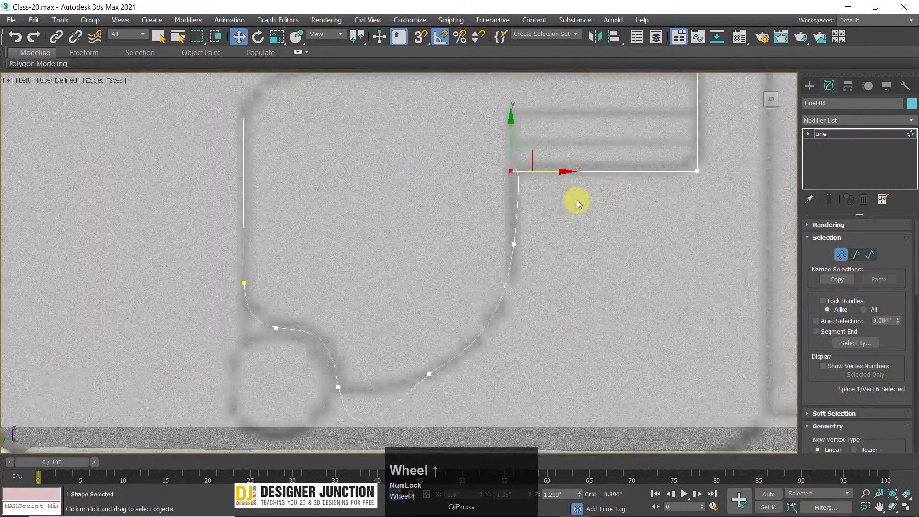
right_click(576, 200)
left_click(555, 157)
left_click(514, 244)
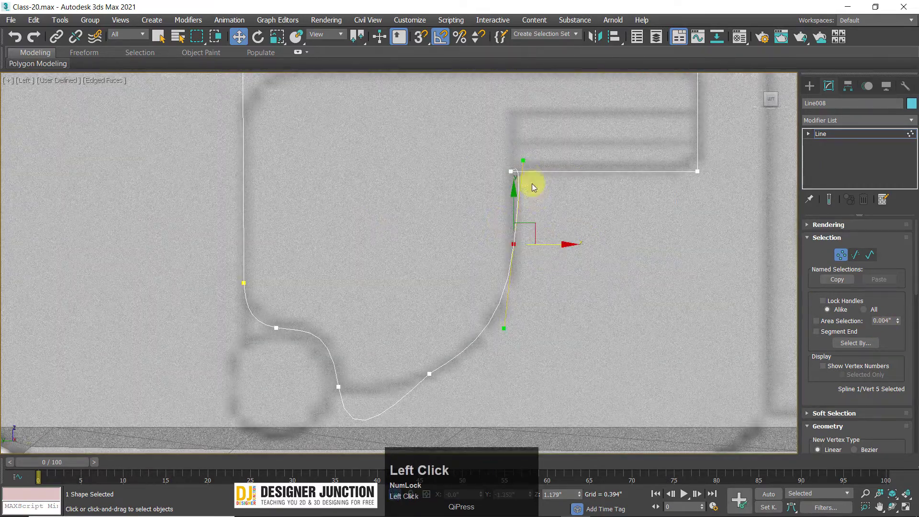
left_click_drag(523, 158, 511, 182)
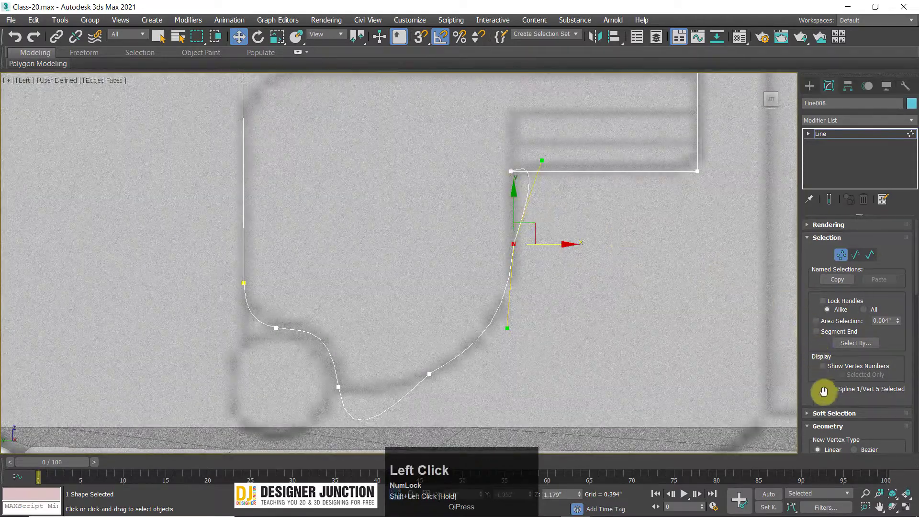
Step: Straighten the segment below the tab's inner corner by inserting and deleting a refine vertex and realigning the lower vertex's tangent handle
left_click_drag(823, 392, 844, 307)
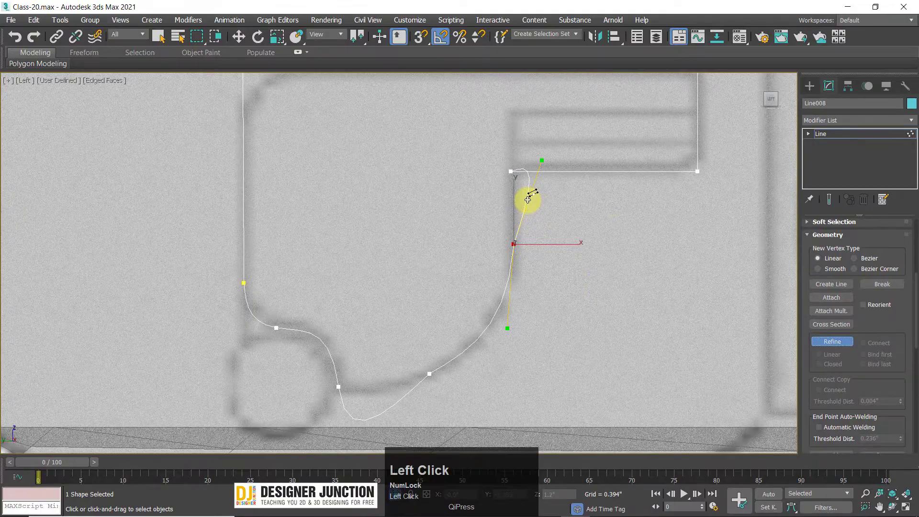
left_click(527, 199)
right_click(526, 198)
left_click(526, 198)
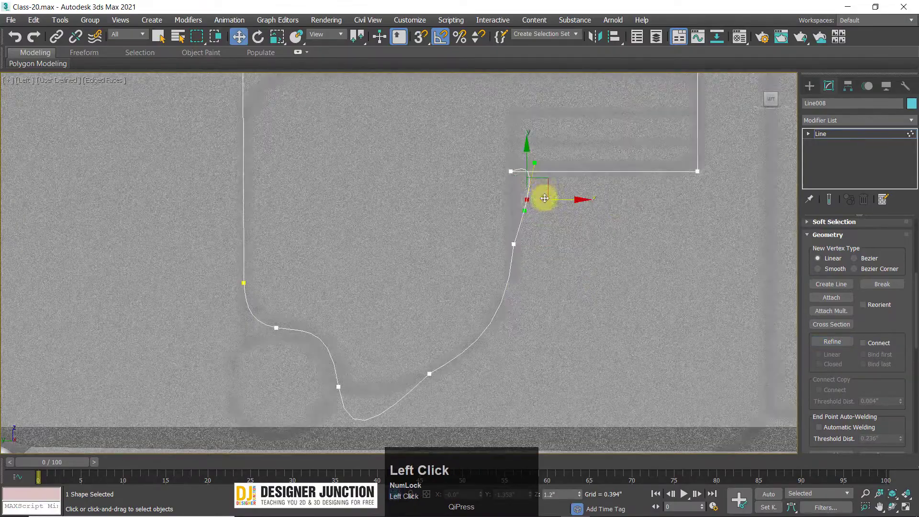
left_click_drag(547, 178, 658, 359)
key("Delete")
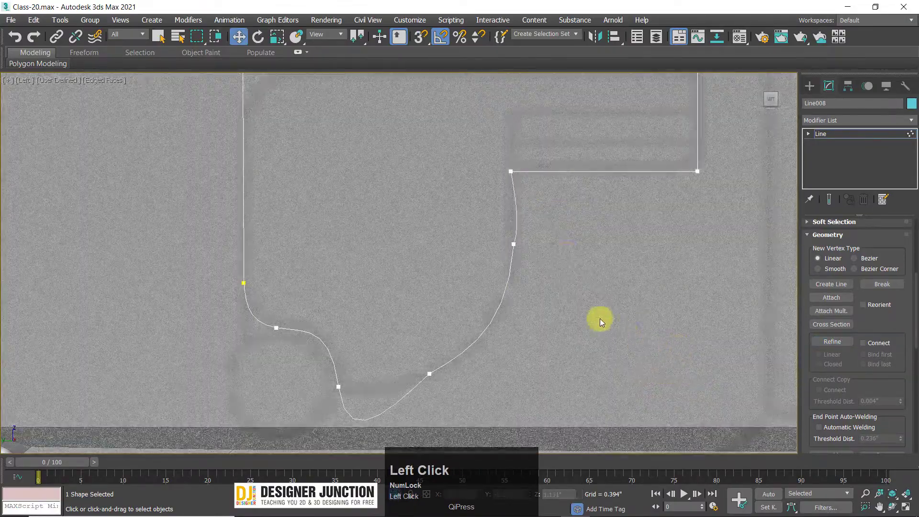
left_click(511, 171)
left_click(514, 244)
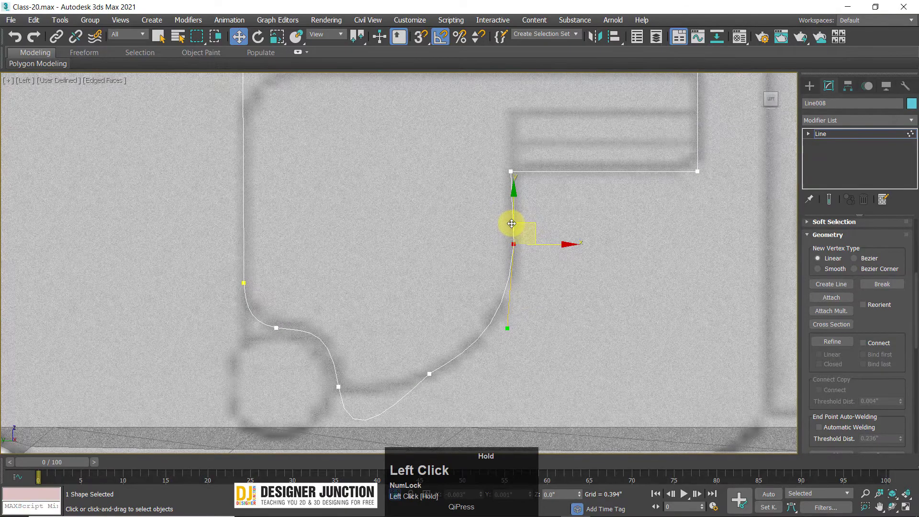
left_click(468, 349)
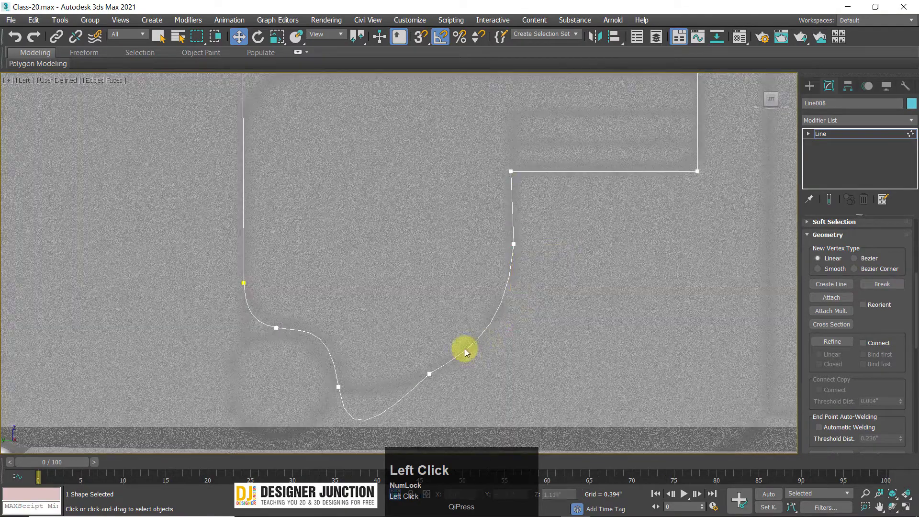
Step: Reshape the curves beside and above the pin circle to the blueprint by adjusting the tangent handles of their two vertices
middle_click_drag(422, 378, 472, 314)
left_click(388, 323)
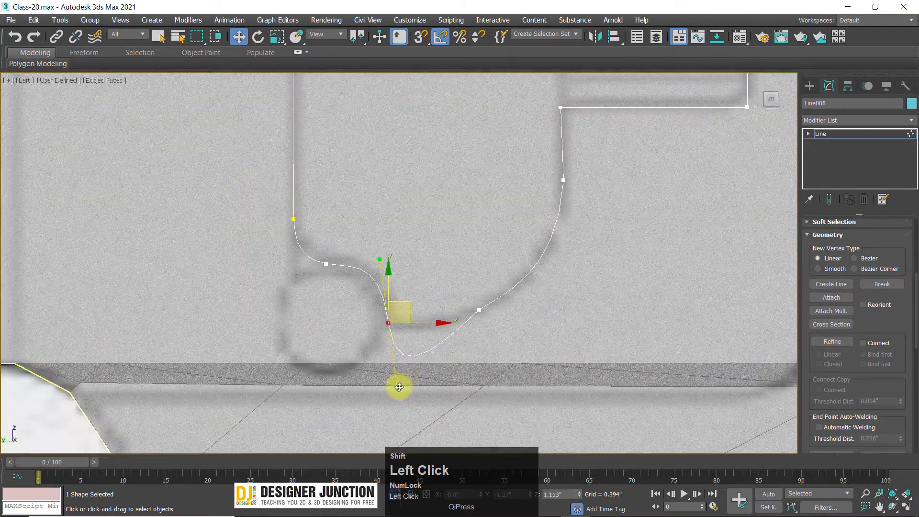
left_click_drag(396, 383, 418, 331, "shift")
left_click(416, 354)
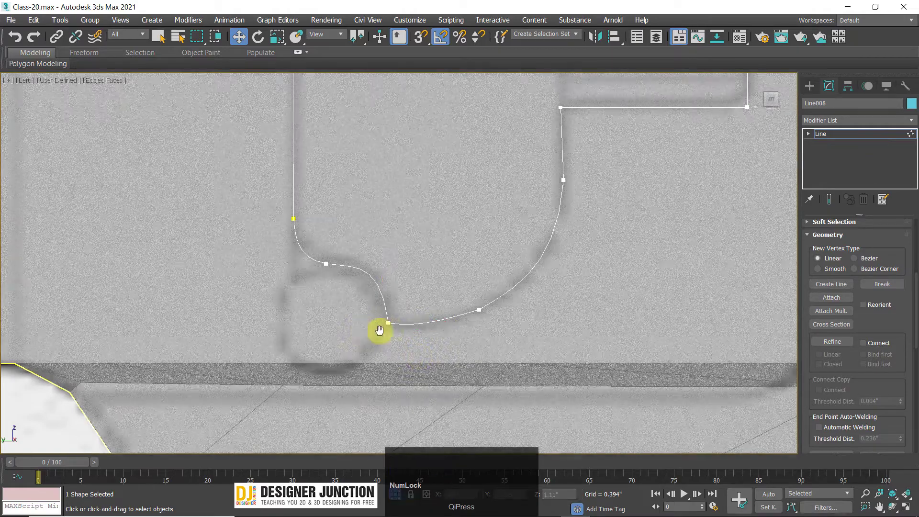
middle_click_drag(367, 327, 391, 325)
left_click(351, 262)
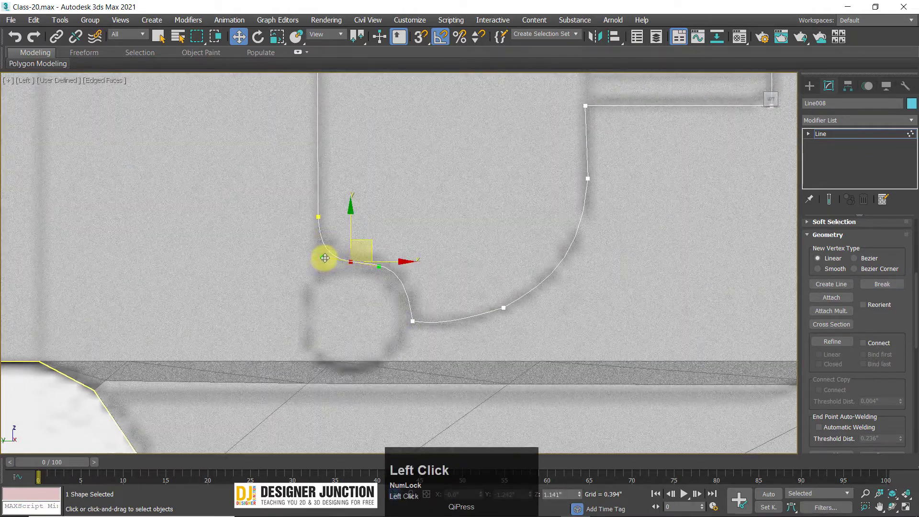
mouse_move(322, 255)
left_mouse_down()
mouse_move(312, 258)
mouse_move(328, 262)
left_mouse_up()
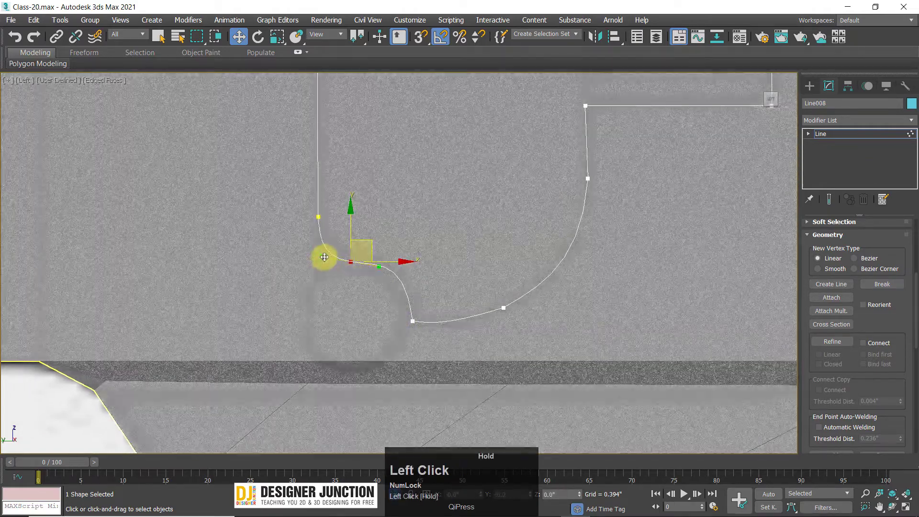
scroll(392, 338, "down", 3)
scroll(459, 273, "down", 2)
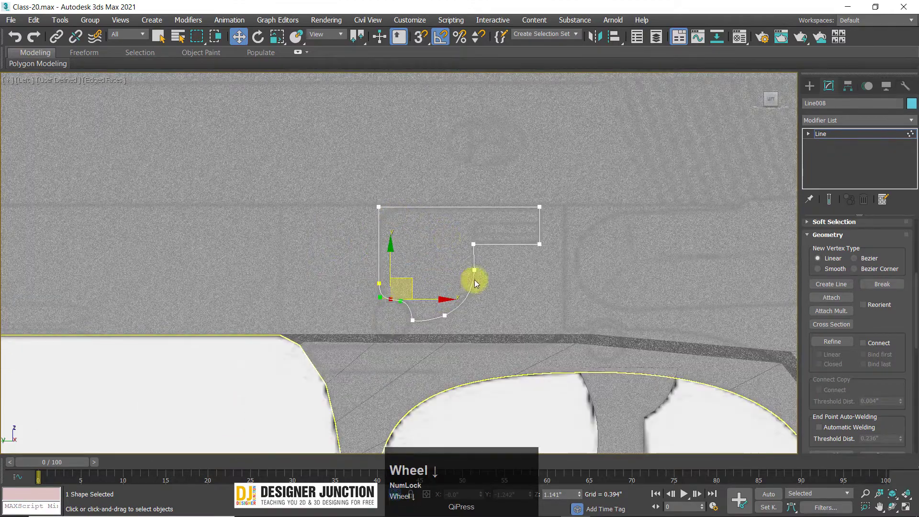
Step: Fillet the upper front corner of the lever outline to match the rounded corner on the blueprint
scroll(467, 270, "up", 3)
left_click(282, 132)
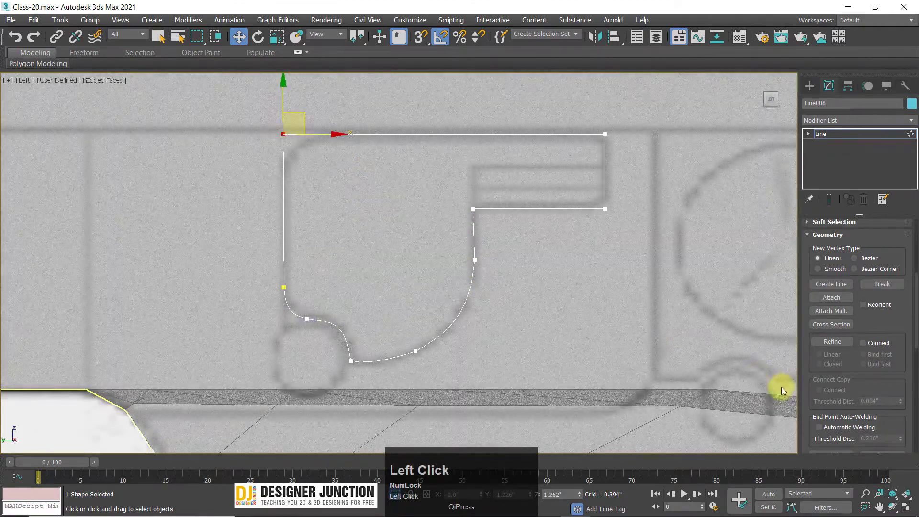
left_click_drag(848, 365, 853, 288)
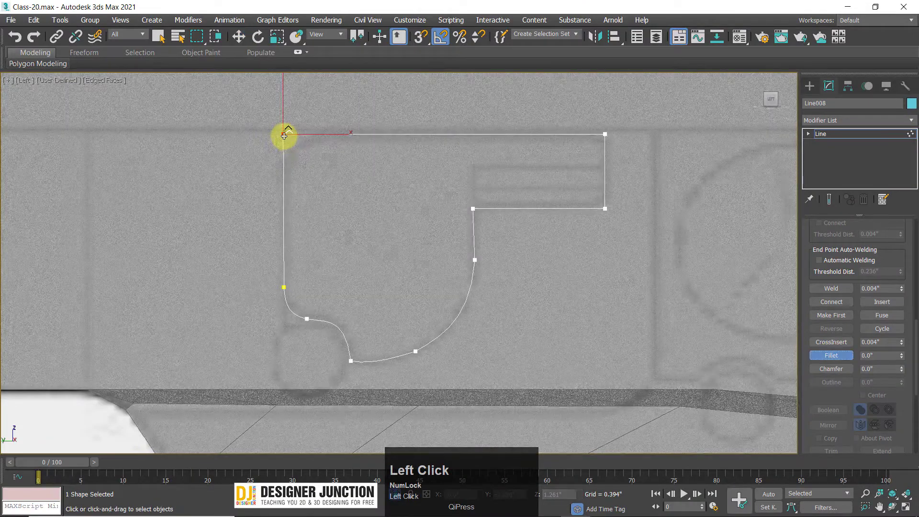
left_click_drag(283, 134, 304, 93)
scroll(440, 217, "down", 6)
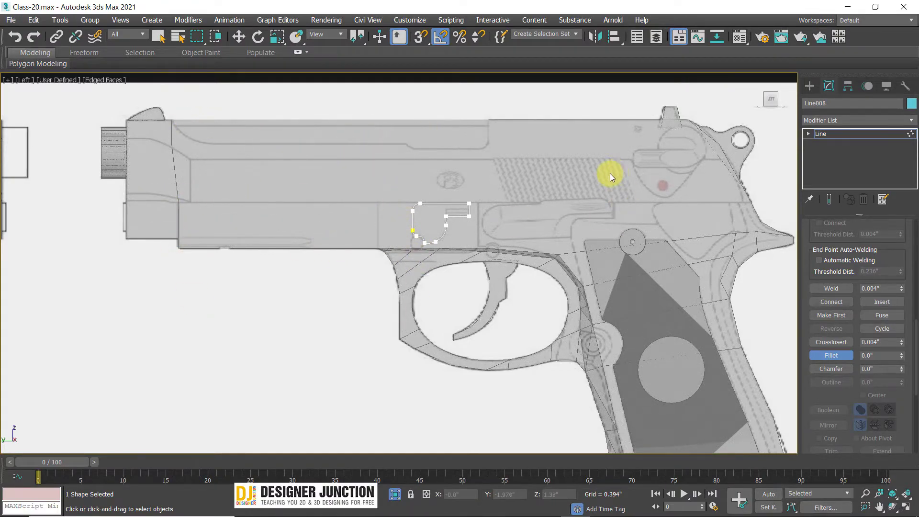
scroll(383, 217, "up", 5)
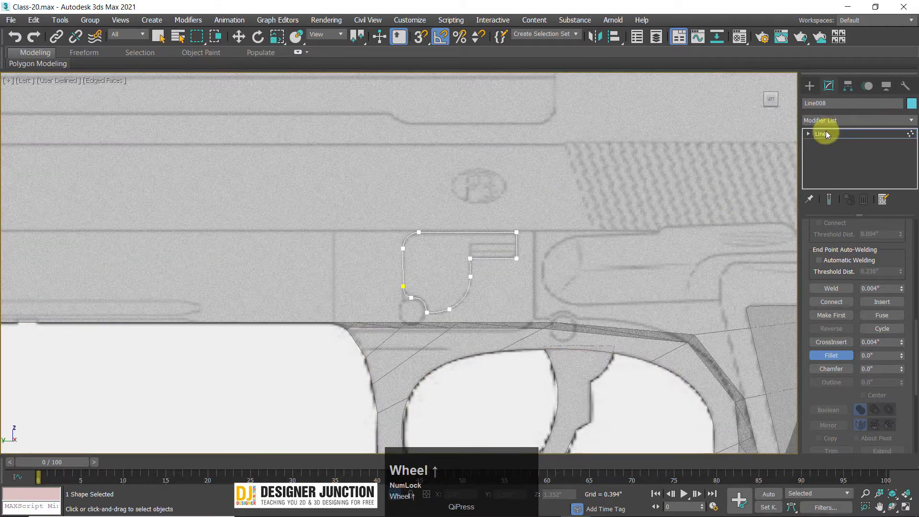
Step: Fillet the tab's inner corner on the lever outline by about 0.005"
left_click(821, 133)
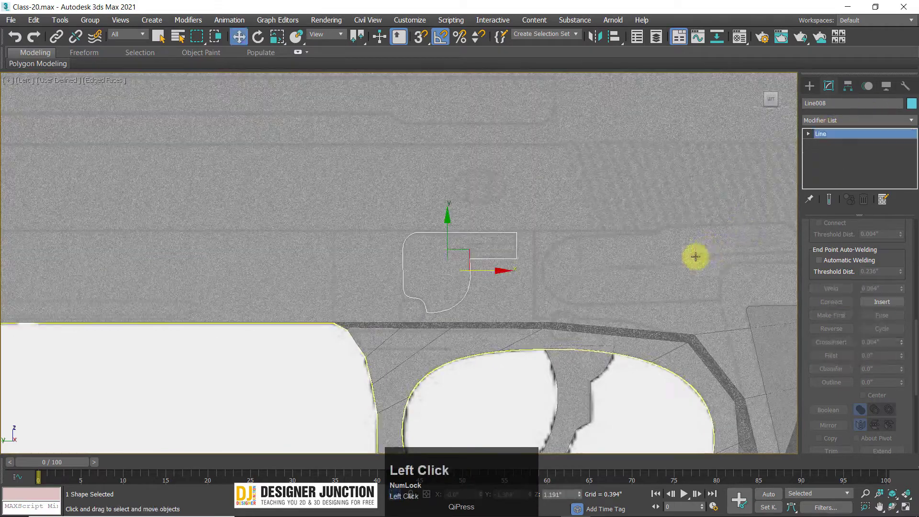
scroll(431, 282, "up", 3)
left_click(808, 133)
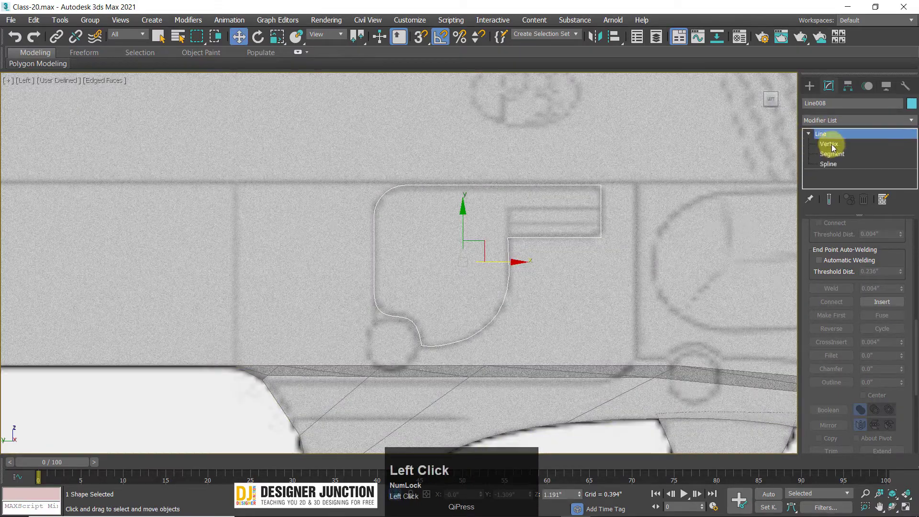
left_click(831, 144)
left_click(506, 238)
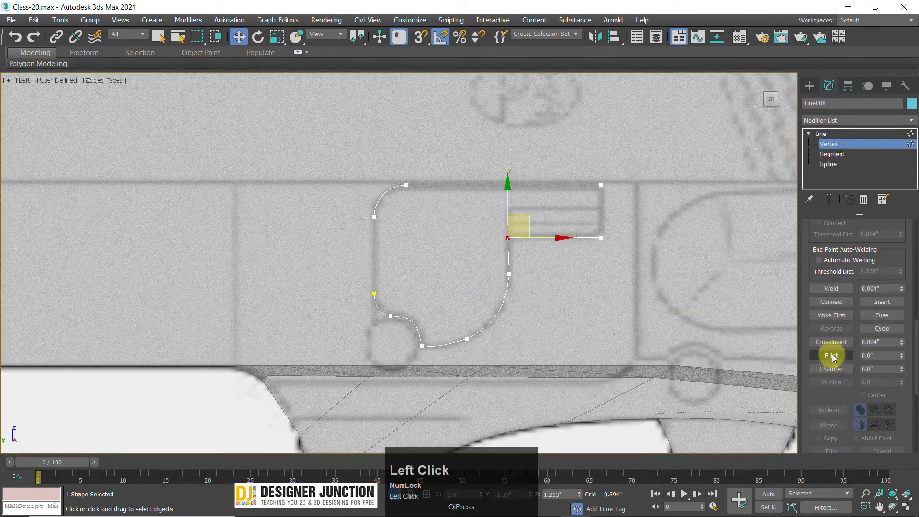
left_click(832, 356)
left_click_drag(506, 238, 518, 228)
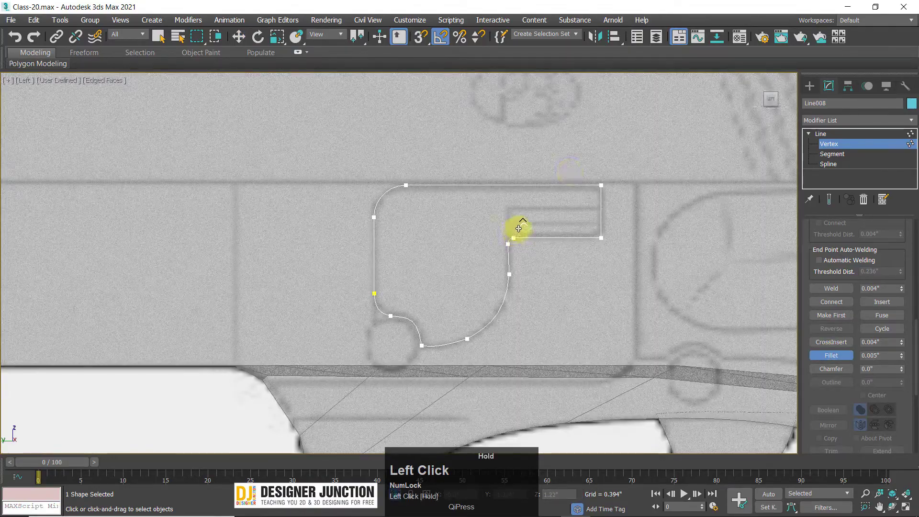
Step: Fillet the tab's two outer corners and the lever outline's lower corner beside the pin circle
left_click_drag(585, 147, 610, 223)
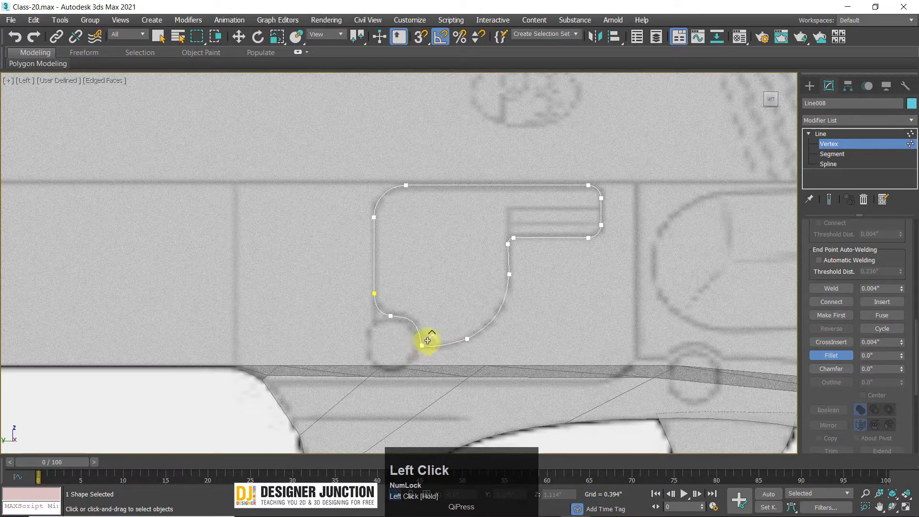
left_click_drag(424, 344, 476, 322)
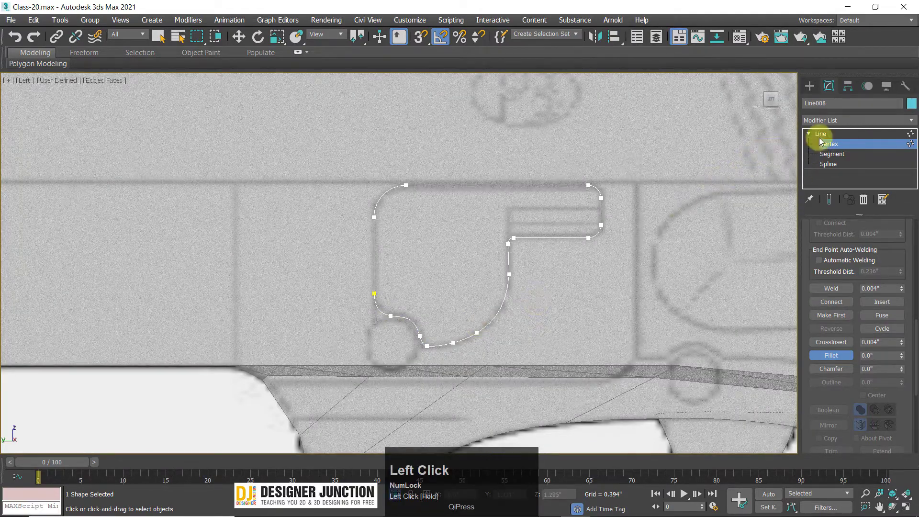
left_click(820, 134)
Step: Apply an Extrude modifier to the lever outline
key("alt+w")
key("alt+w")
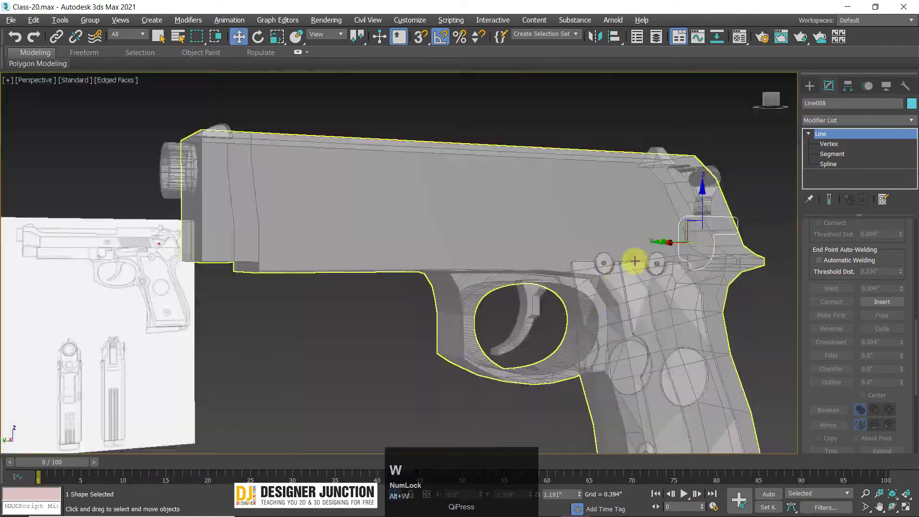
middle_click_drag(637, 260, 686, 262)
left_click(823, 121)
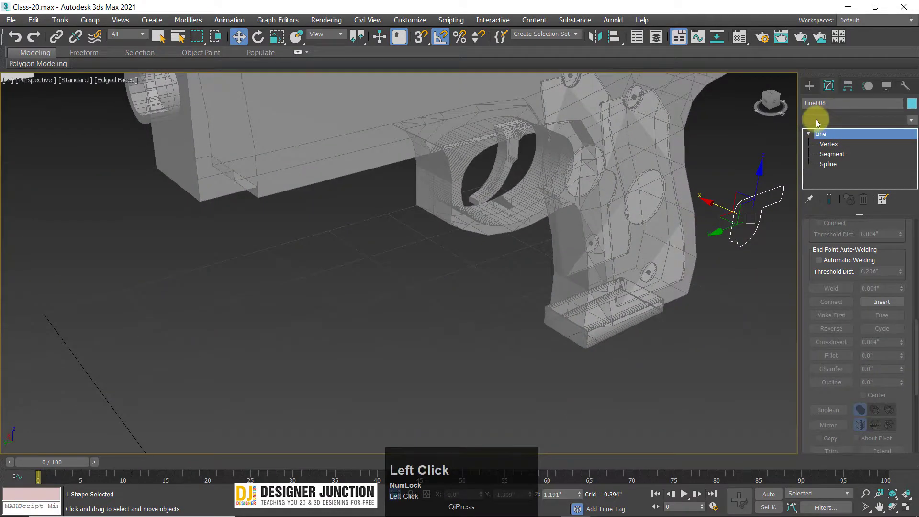
left_click(815, 119)
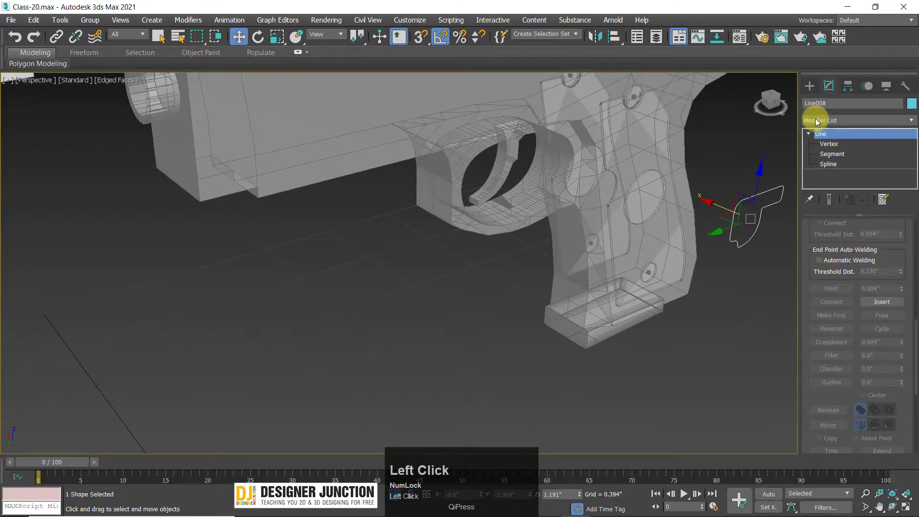
key("e")
key("w")
left_click(826, 122)
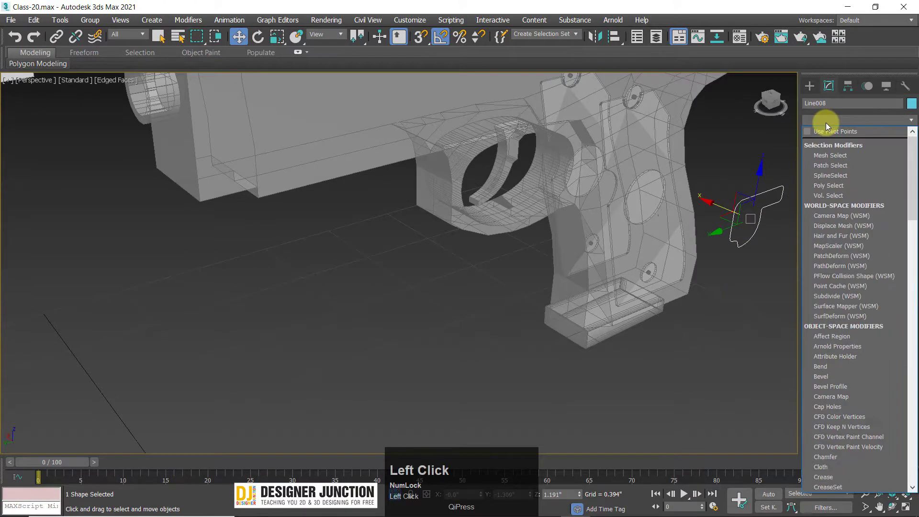
key("e")
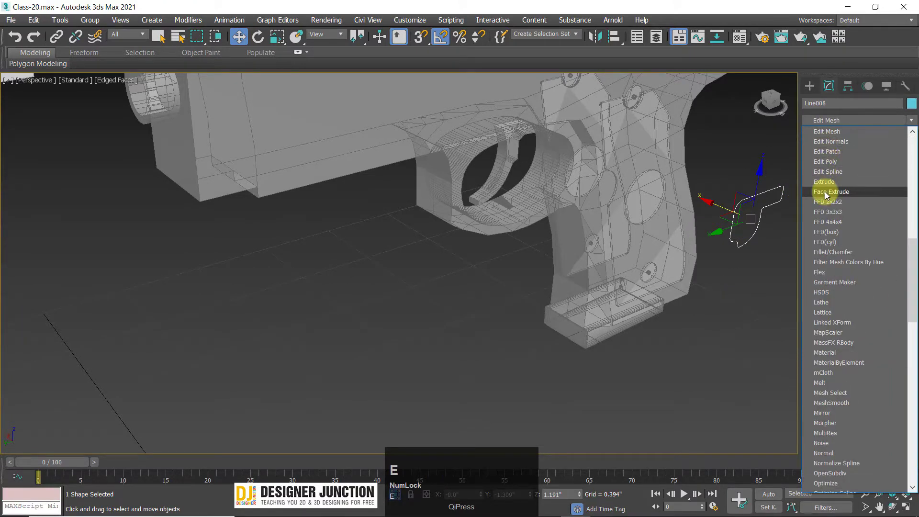
left_click(824, 181)
Step: Move the lever shape along X closer to the pistol body
middle_click_drag(667, 268, 727, 260, "alt")
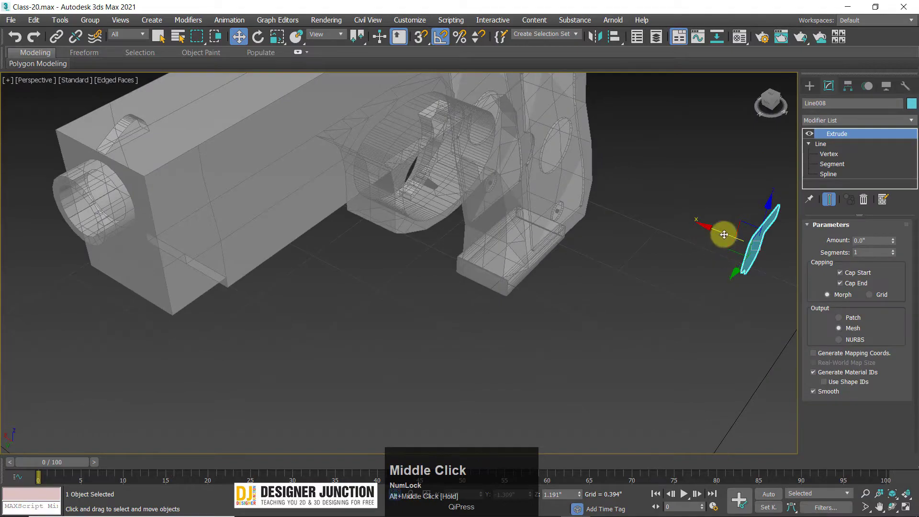
left_click_drag(723, 234, 277, 175)
key("z")
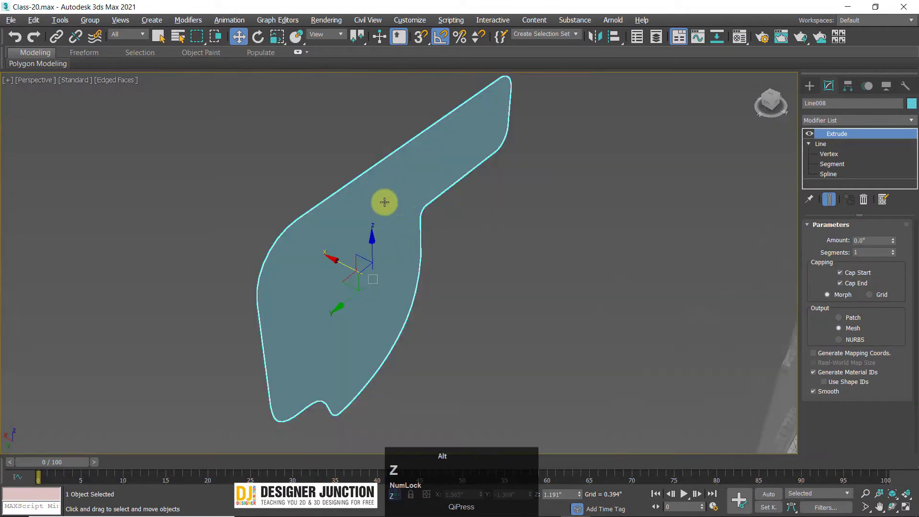
Step: Set the lever's extrusion amount to 0.01"
key("alt+w")
key("alt+w")
key("z")
scroll(395, 220, "down", 5)
scroll(395, 220, "down", 3)
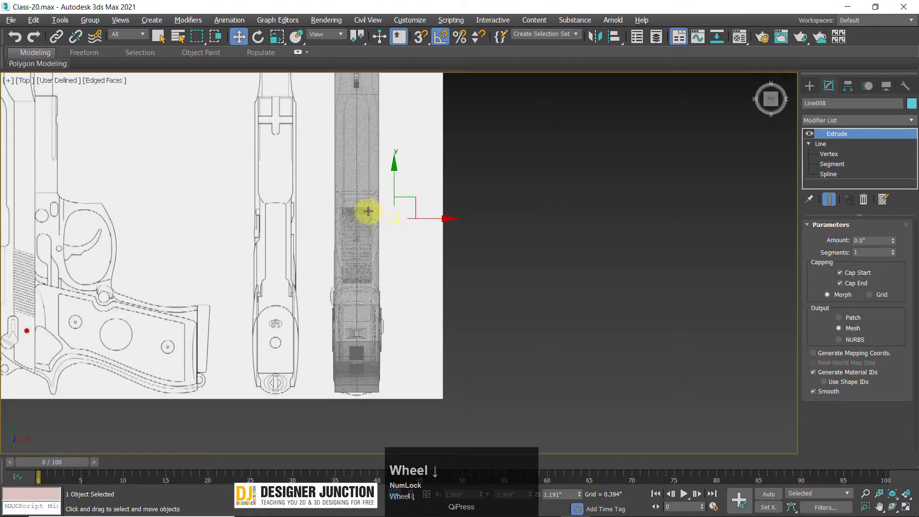
middle_click_drag(366, 208, 432, 226)
scroll(572, 253, "up", 3)
middle_click_drag(573, 252, 468, 248)
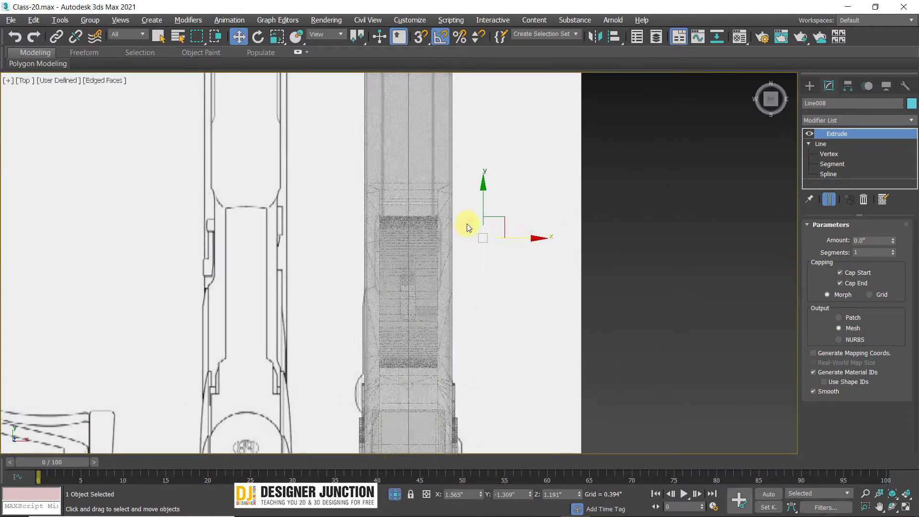
scroll(474, 225, "up", 4)
left_click(648, 242)
type("0.01")
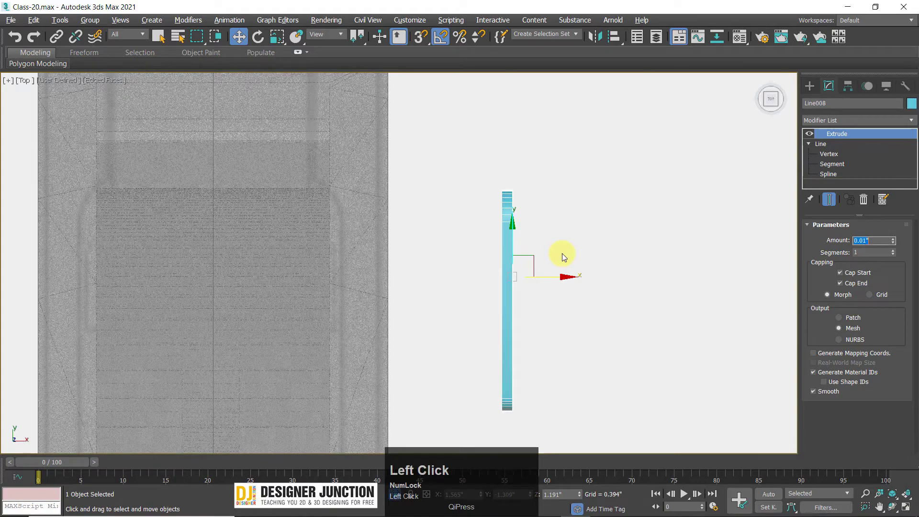
key("Return")
Step: Move the extruded lever along X up against the near side of the pistol body
left_click_drag(570, 279, 452, 280)
key("alt+w")
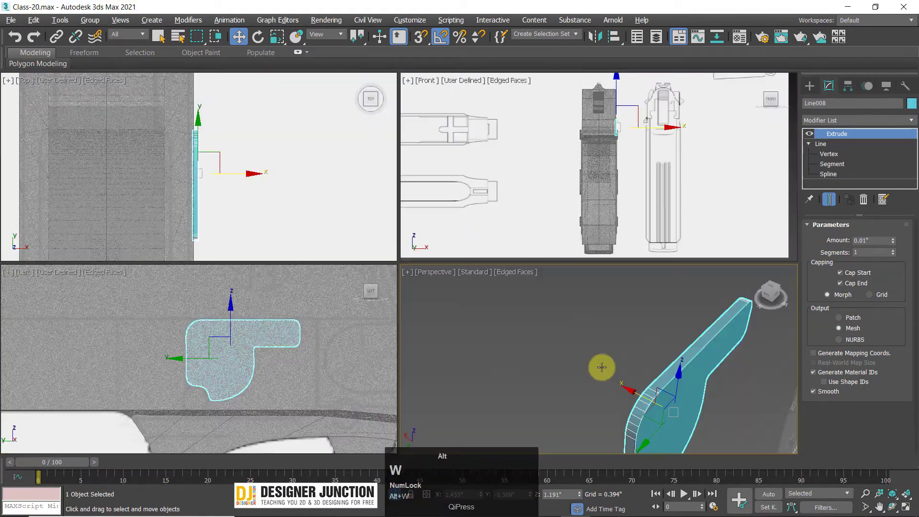
key("alt+w")
scroll(510, 294, "down", 5)
scroll(511, 297, "down", 5)
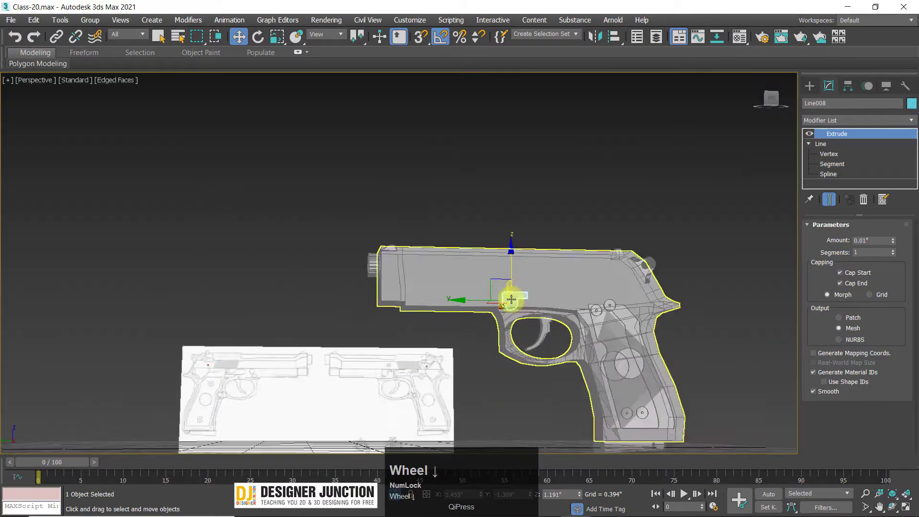
Step: Move the lever across to the opposite side of the pistol and set it flush against the body's outer face
middle_click_drag(511, 294, 511, 365, "alt")
left_click(511, 365)
scroll(504, 302, "up", 5)
middle_click_drag(504, 302, 332, 339, "alt")
left_click(300, 247)
middle_click_drag(390, 262, 314, 223, "alt")
key("alt+w")
right_click(207, 199)
key("alt+w")
key("z")
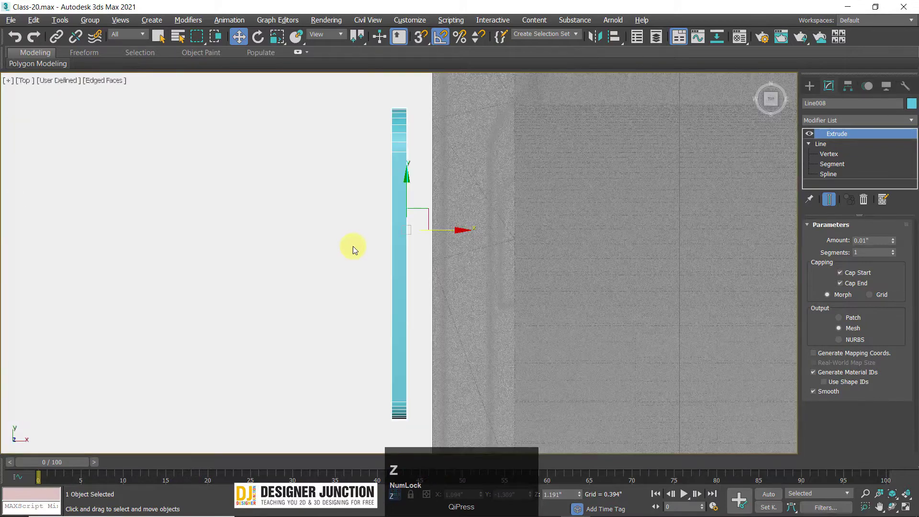
left_click_drag(442, 231, 468, 233)
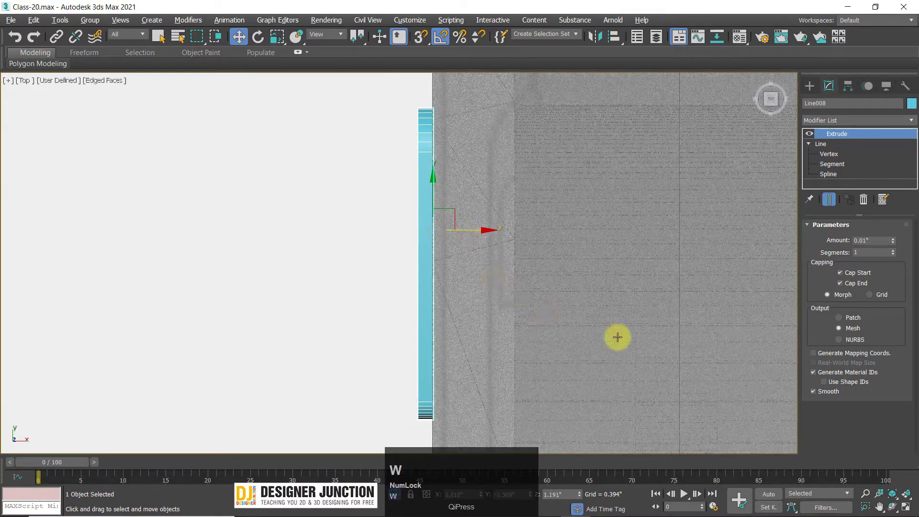
Step: Draw a circle with a radius of about 0.022" below the lever and align it with the blueprint's pin circle
key("alt+w")
right_click(617, 337)
key("alt+w")
middle_click_drag(615, 311, 497, 239, "alt")
left_click(454, 129)
key("alt+w")
right_click(331, 234)
key("alt+w")
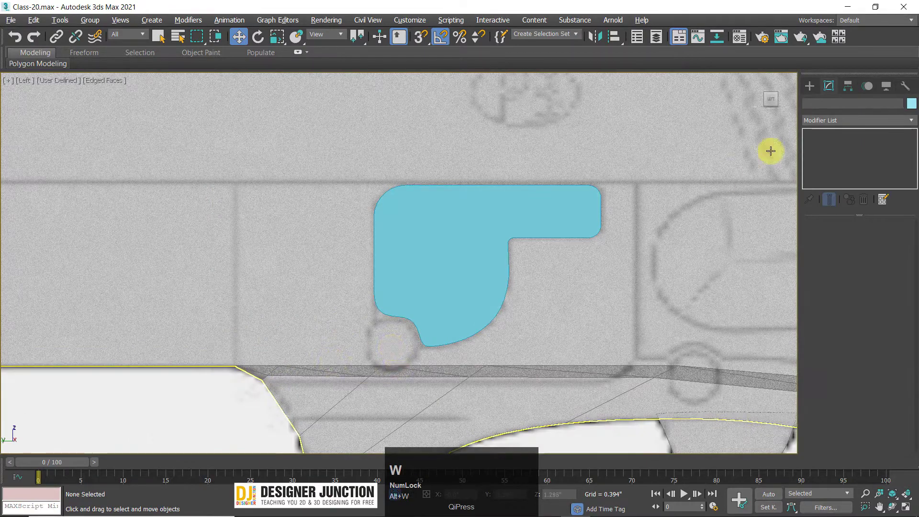
left_click(810, 85)
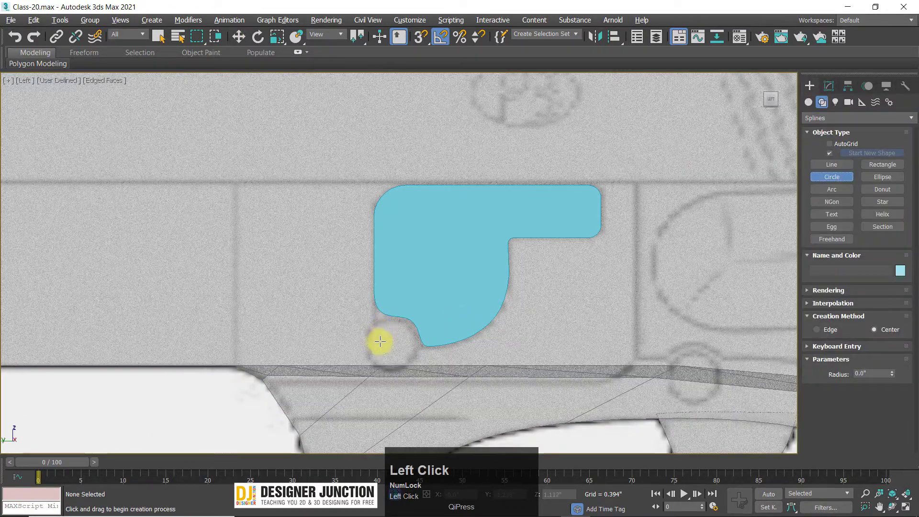
left_click_drag(383, 344, 400, 359)
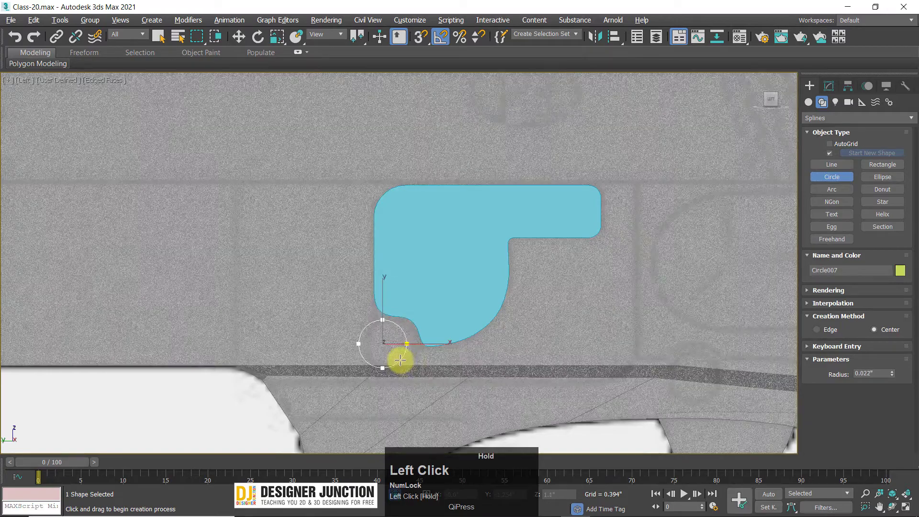
right_click(390, 334)
left_click_drag(404, 324, 418, 323)
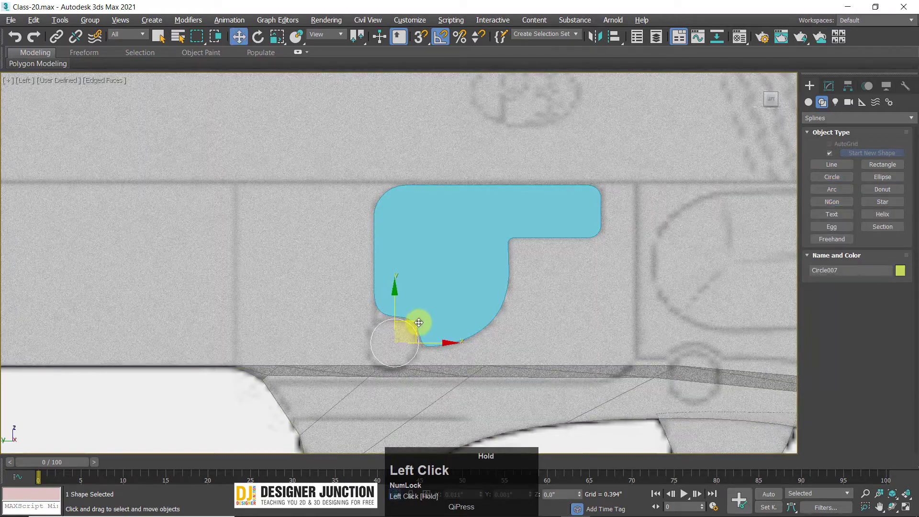
Step: Set the pin circle's radius to 0.024" to match the blueprint
scroll(417, 324, "up", 5)
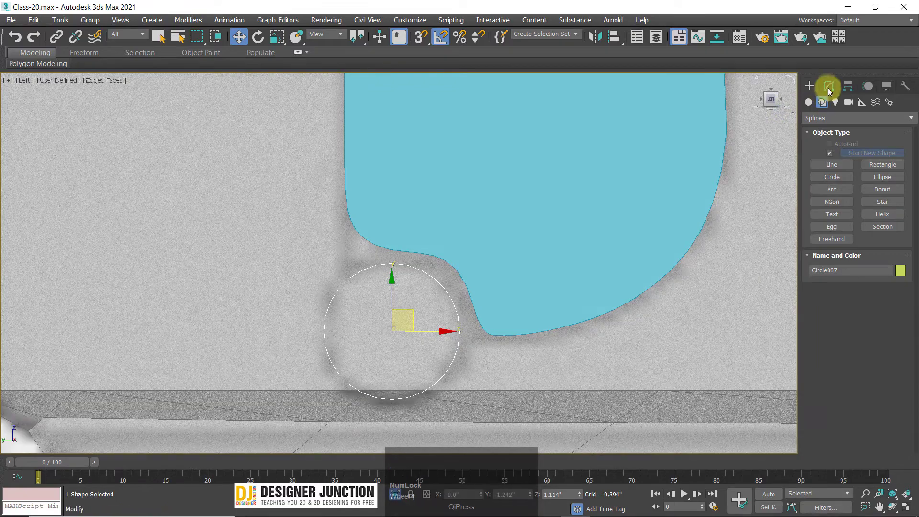
left_click(828, 86)
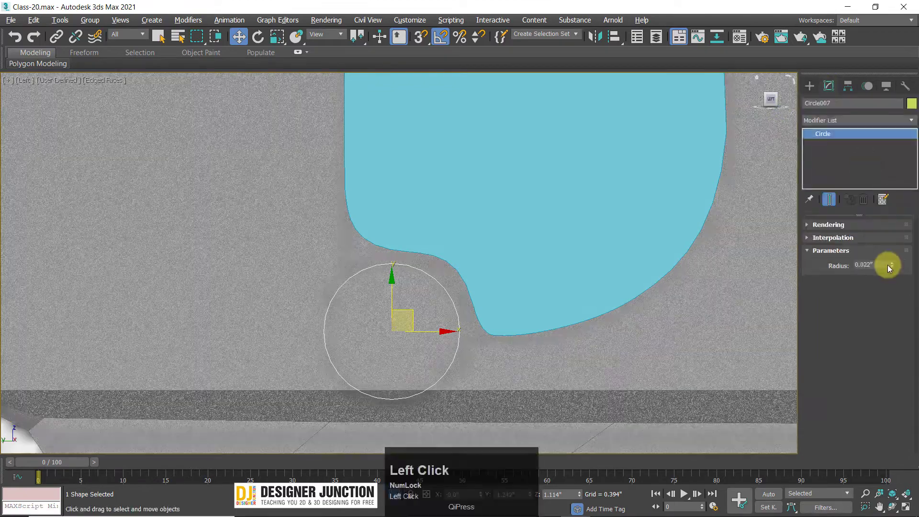
left_click(892, 263)
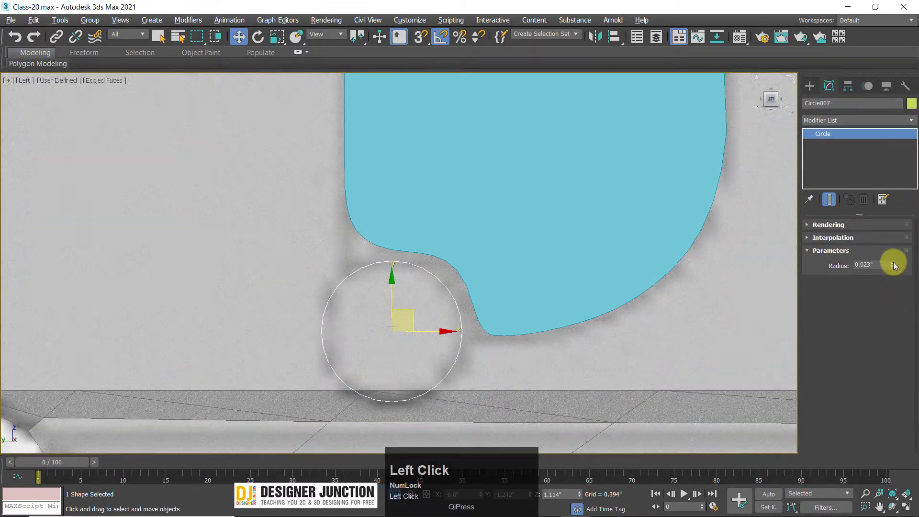
left_click(893, 262)
middle_click_drag(528, 310, 522, 294)
Step: Apply an Extrude modifier to the pin circle with an amount of 0.01"
key("alt+w")
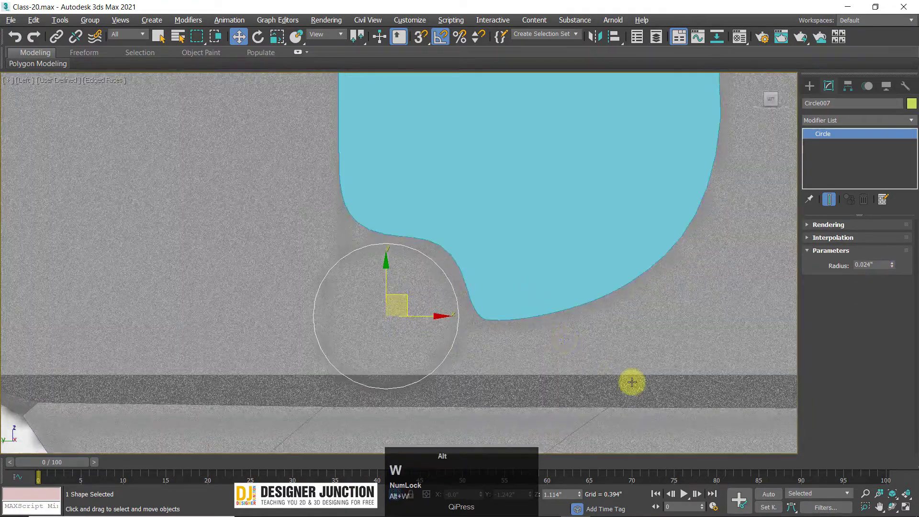
right_click(630, 382)
key("alt+w")
middle_click_drag(576, 354, 341, 282, "alt")
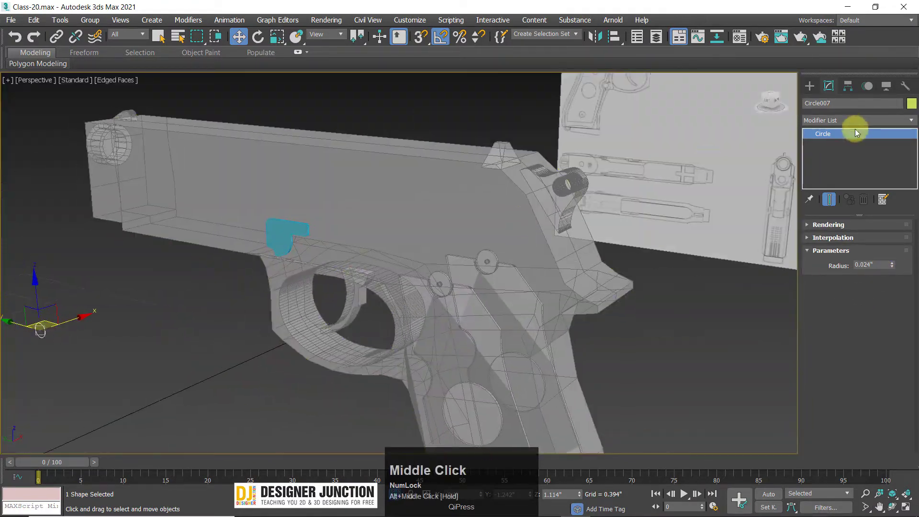
left_click(811, 122)
scroll(818, 186, "down", 5)
left_click(819, 180)
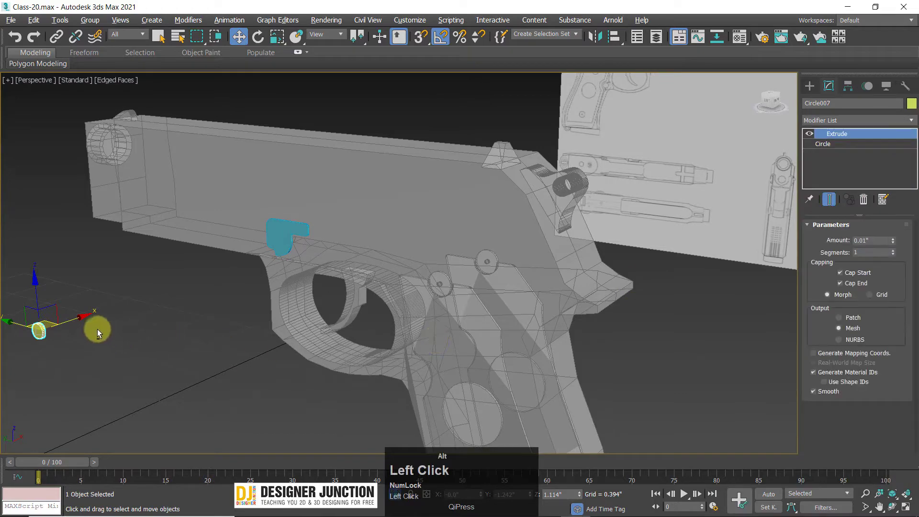
Step: Move the extruded pin along X to the pistol's side so its outer face lines up with the lever, and deselect it
left_click_drag(306, 275, 302, 275)
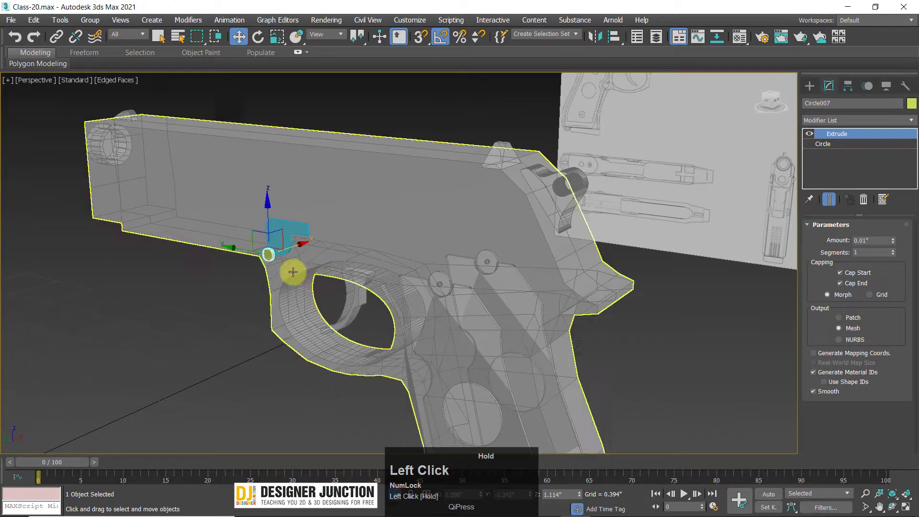
key("alt+w")
right_click(194, 172)
key("alt+w")
key("z")
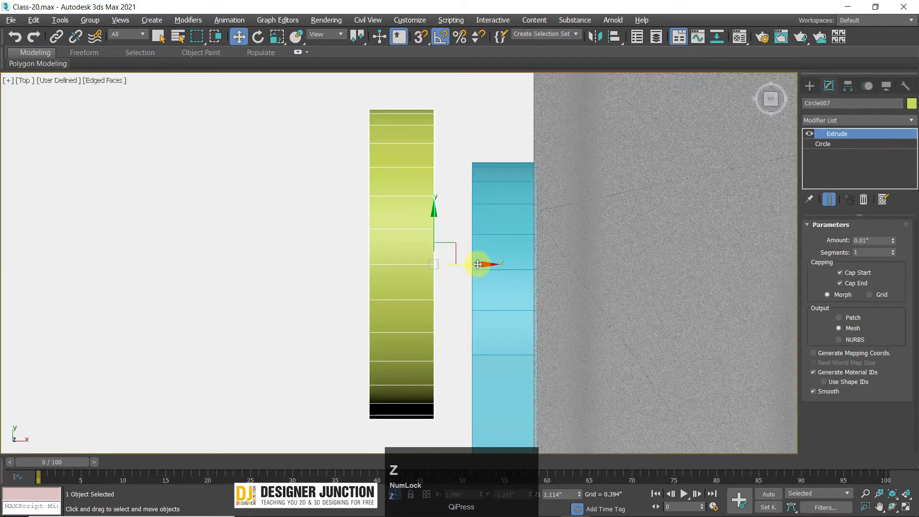
left_click_drag(480, 263, 583, 265)
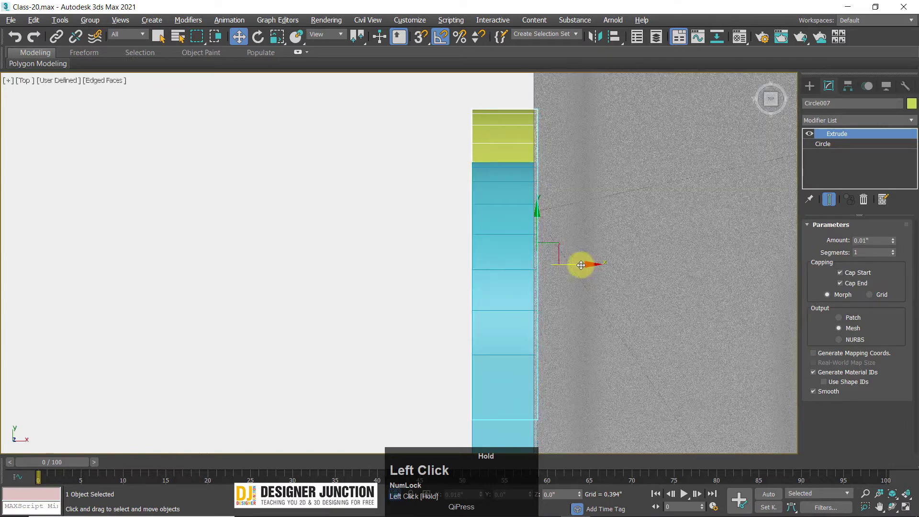
key("alt+w")
right_click(636, 353)
key("alt+w")
left_click(352, 123)
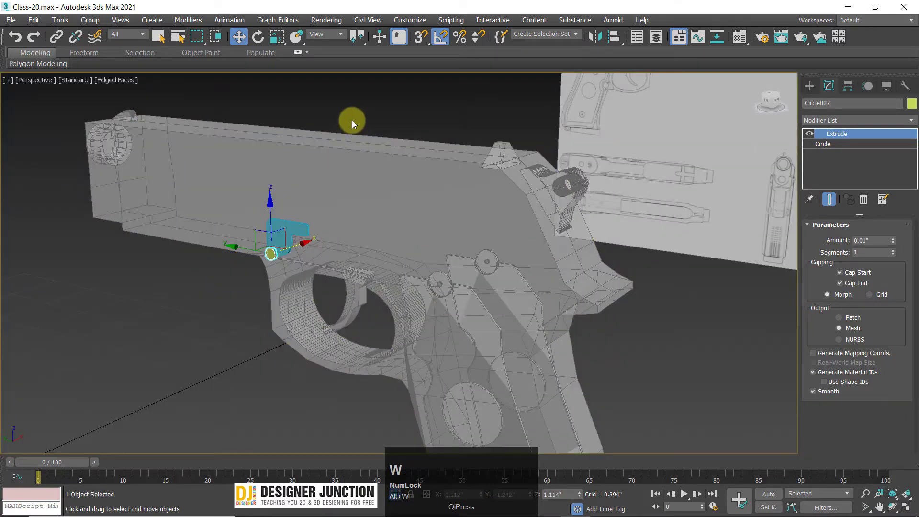
Step: Examine the extruded lever and pin on the pistol in the perspective, front and side views
middle_click_drag(353, 123, 578, 179, "alt")
key("alt+w")
right_click(456, 242)
key("alt+w")
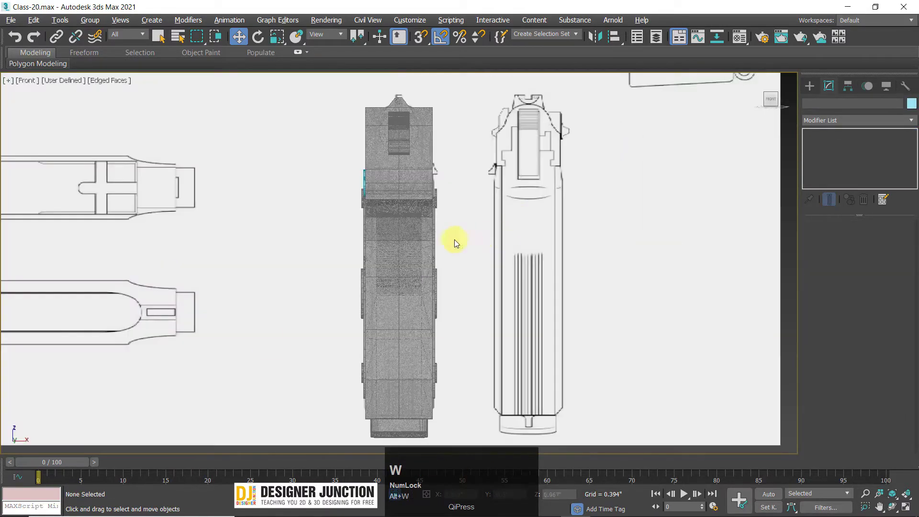
key("alt+w")
right_click(259, 328)
key("alt+w")
scroll(314, 321, "down", 8)
middle_click_drag(267, 302, 537, 302)
scroll(472, 285, "down", 3)
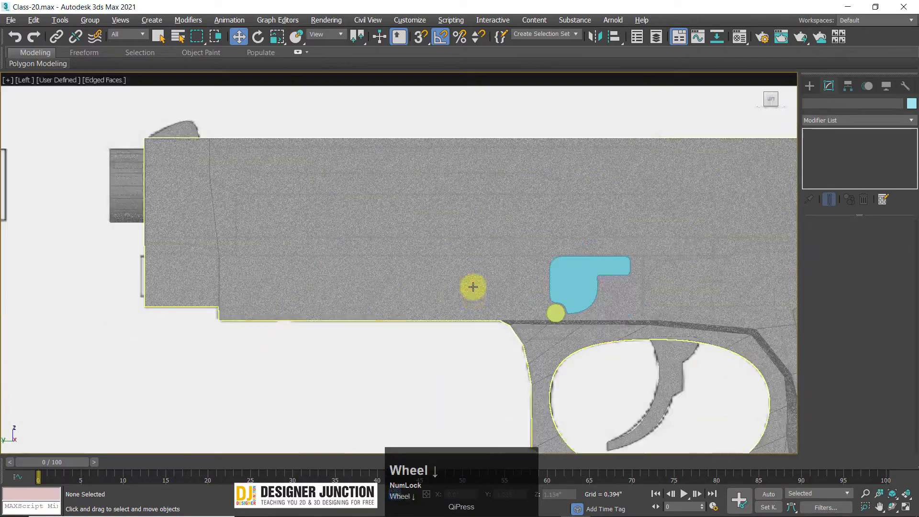
Step: Select the pistol's main body and compare it with the blueprint in the front and side views
left_click(540, 342)
key("alt+w")
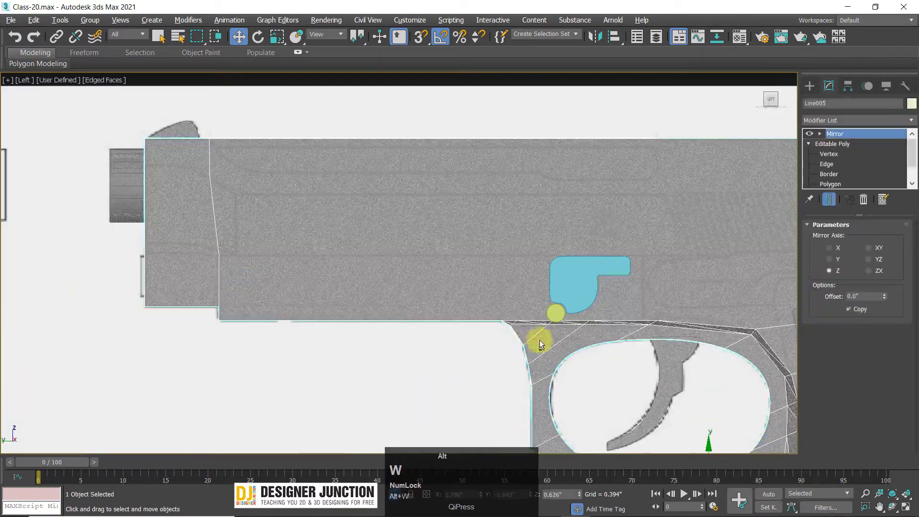
right_click(537, 342)
key("alt+w")
middle_click_drag(310, 291, 352, 294, "alt")
middle_click_drag(352, 294, 479, 294)
key("alt+w")
right_click(443, 254)
key("alt+w")
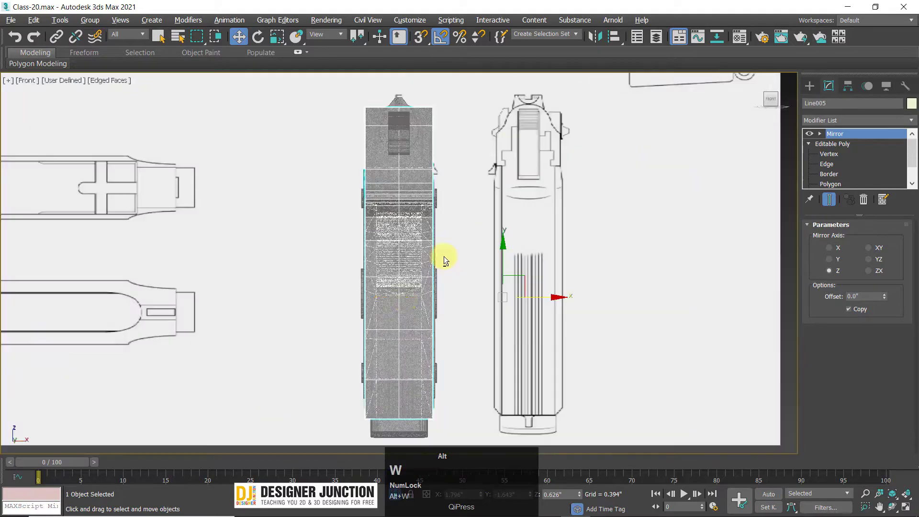
key("alt+w")
right_click(180, 329)
key("alt+w")
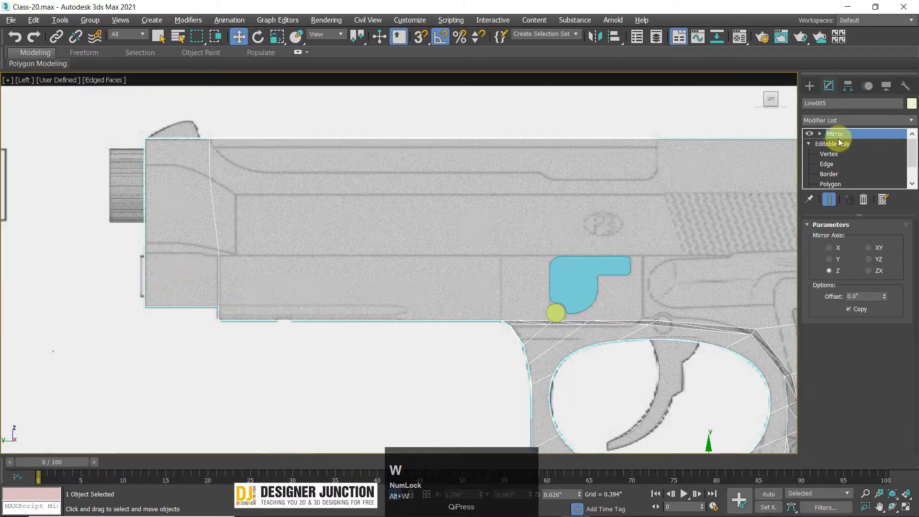
Step: Try moving and deleting the two vertices at the body's lower front corner, and undo the deletion
left_click(829, 154)
left_click_drag(132, 294, 155, 316)
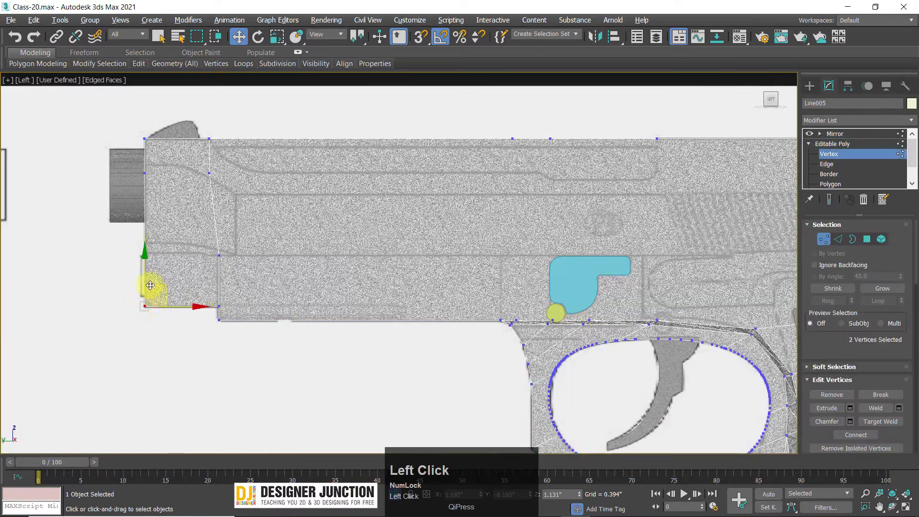
scroll(150, 285, "up", 2)
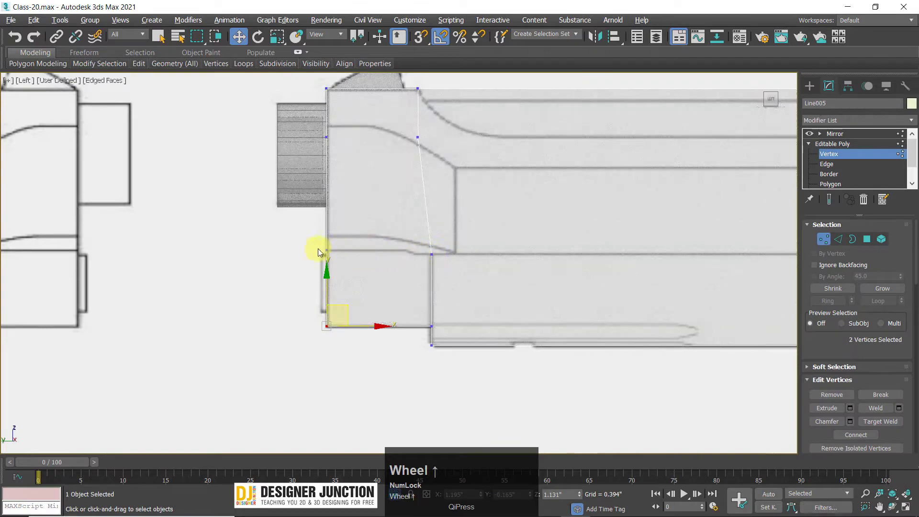
left_click_drag(348, 314, 431, 329)
left_click(642, 330)
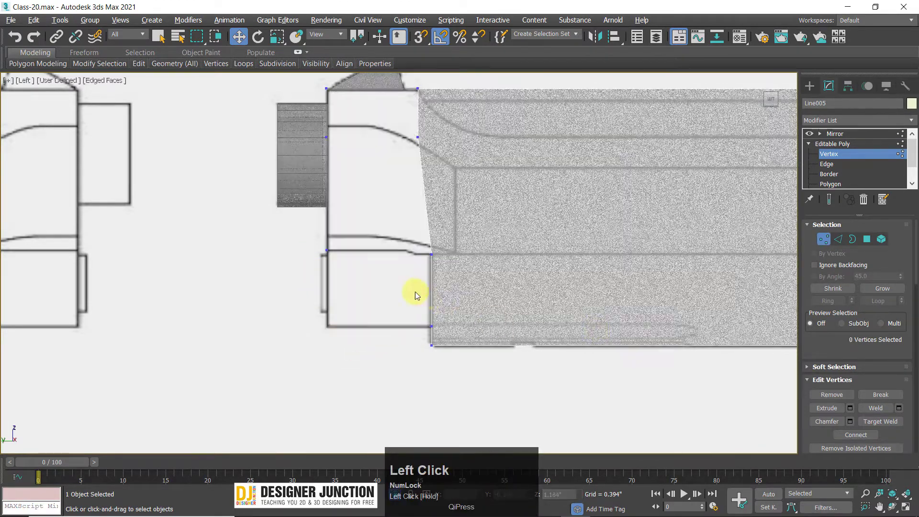
key("ctrl+z")
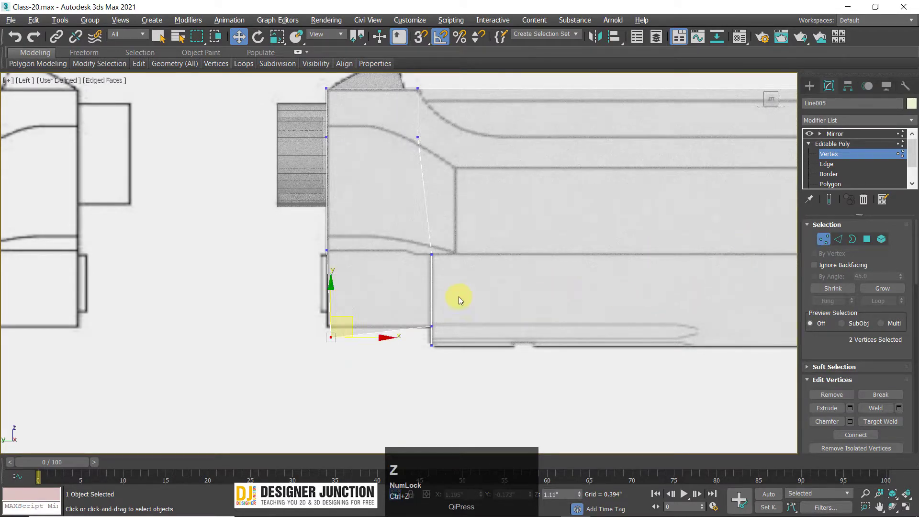
Step: Try moving the two lower front corner vertices up and back to the blueprint's horizontal line, inspect the shape, and undo the move
left_click_drag(285, 328, 436, 230)
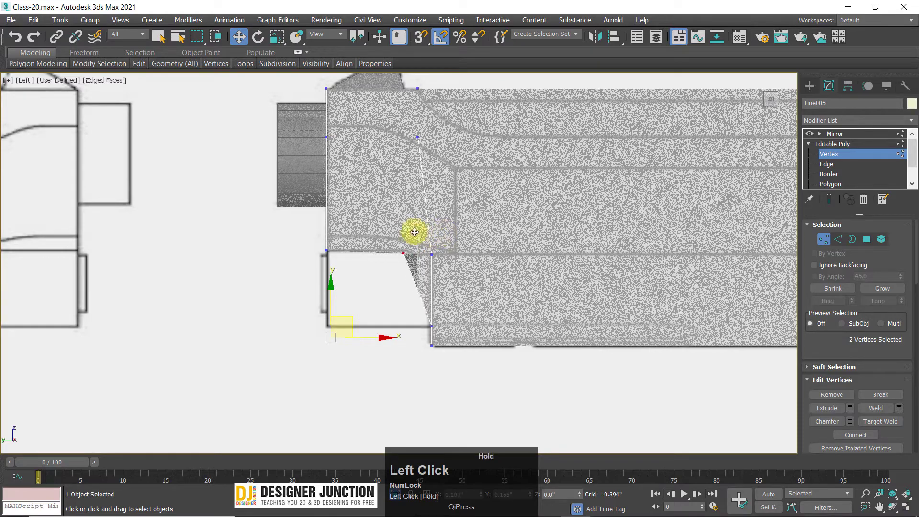
left_click_drag(391, 320, 367, 268)
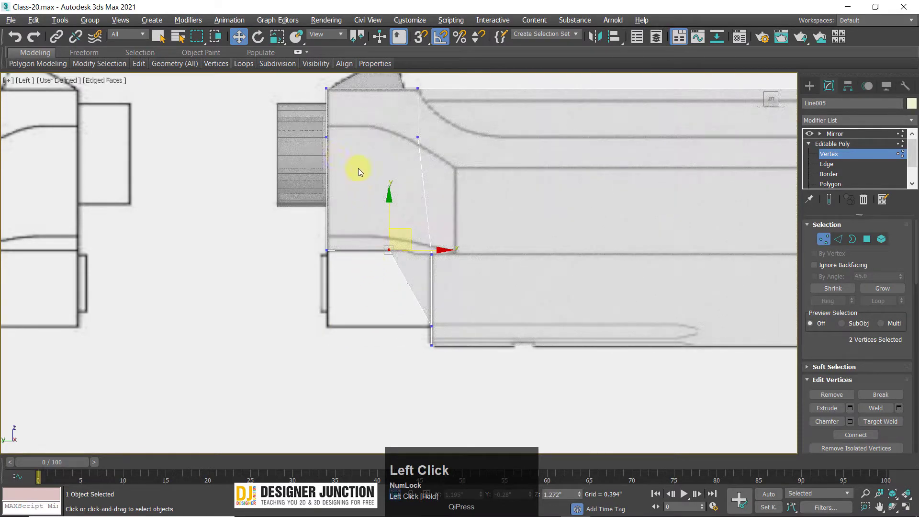
key("alt+w")
middle_click(636, 277)
key("alt+w")
middle_click_drag(452, 277, 421, 230, "alt")
scroll(435, 238, "up", 3)
scroll(435, 235, "down", 3)
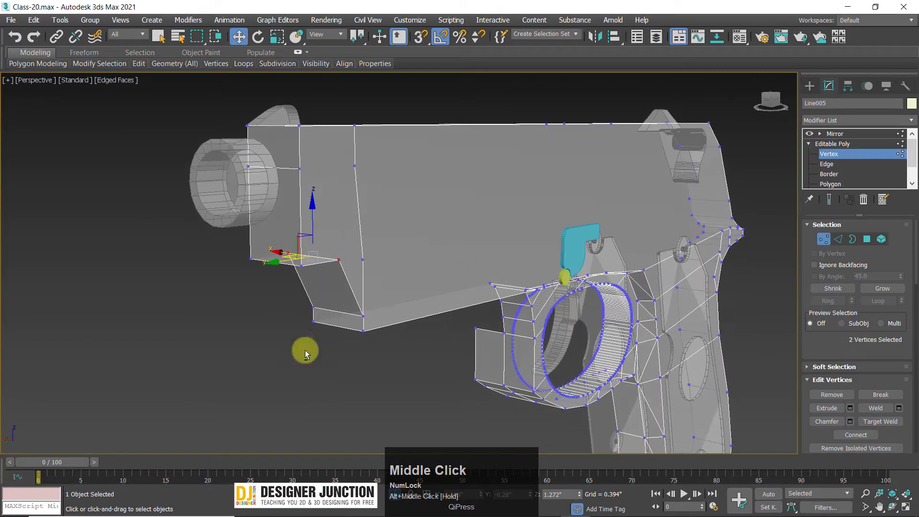
key("ctrl+z")
middle_click_drag(379, 348, 442, 340, "alt")
right_click(577, 186)
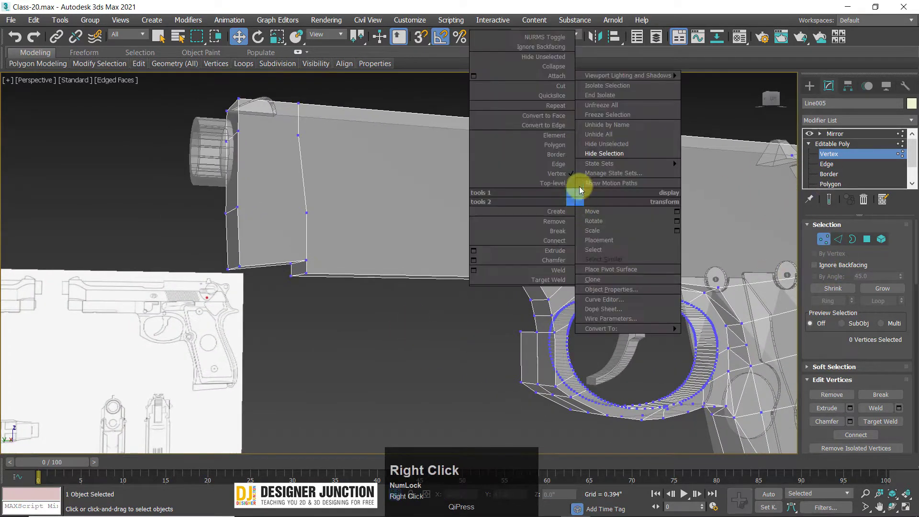
left_click(559, 88)
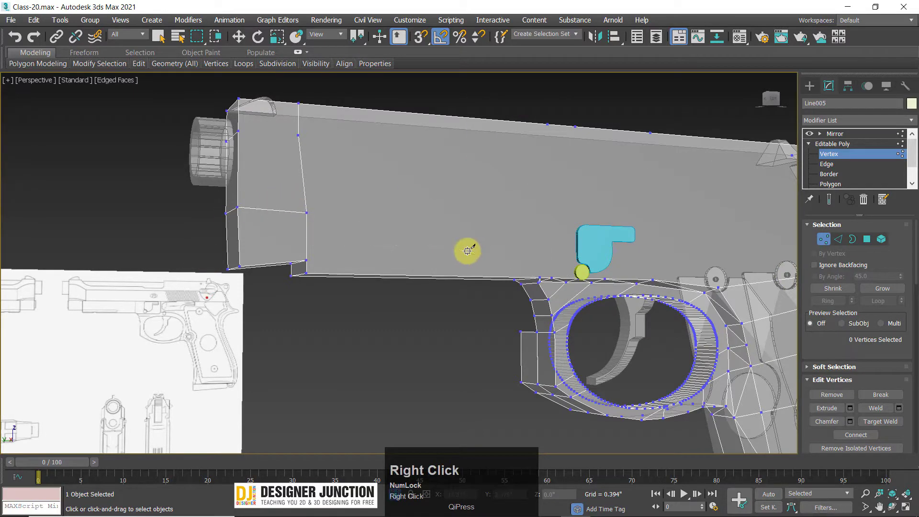
middle_click_drag(467, 251, 578, 189, "alt")
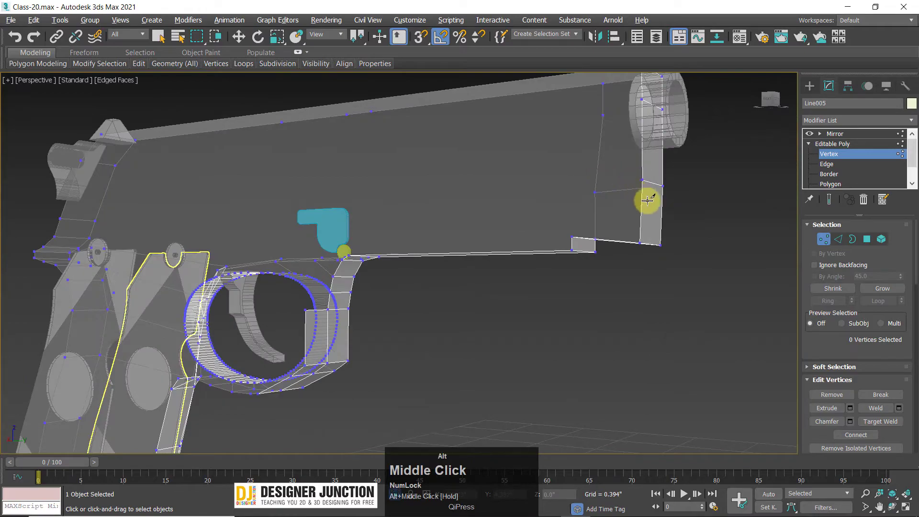
middle_click_drag(647, 200, 497, 197, "alt")
left_click(831, 140)
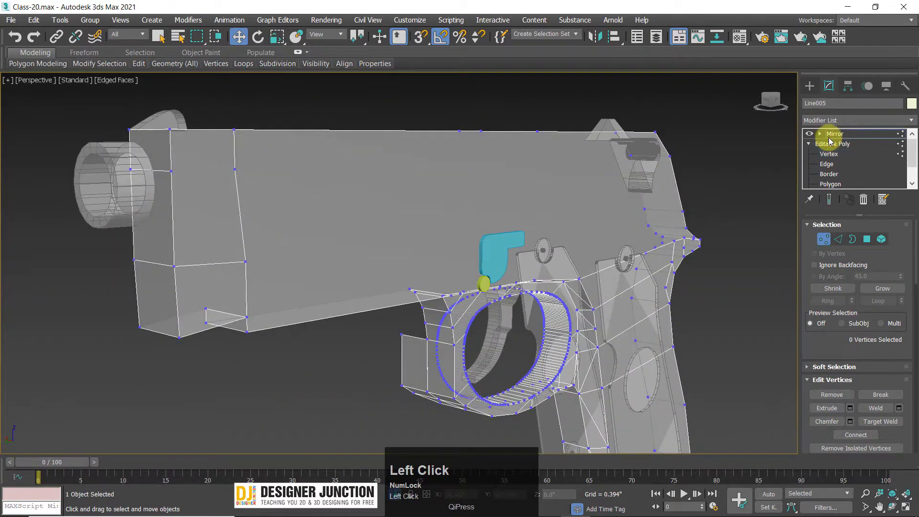
Step: Delete the two vertices at the body's lower front corner in the side view
key("alt+w")
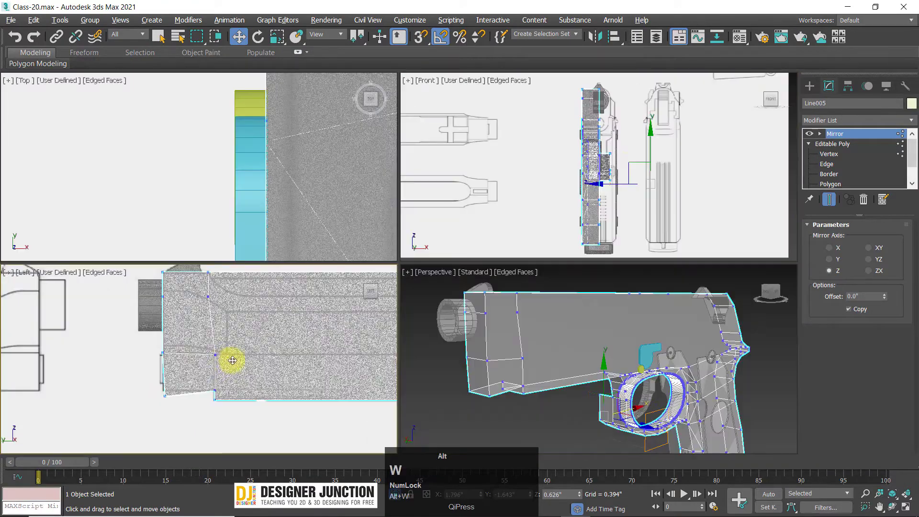
key("alt+w")
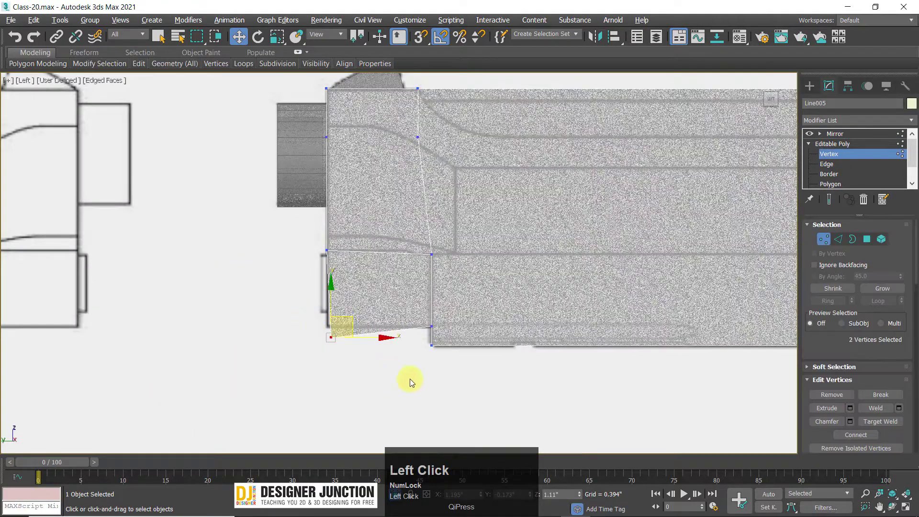
left_click(587, 344)
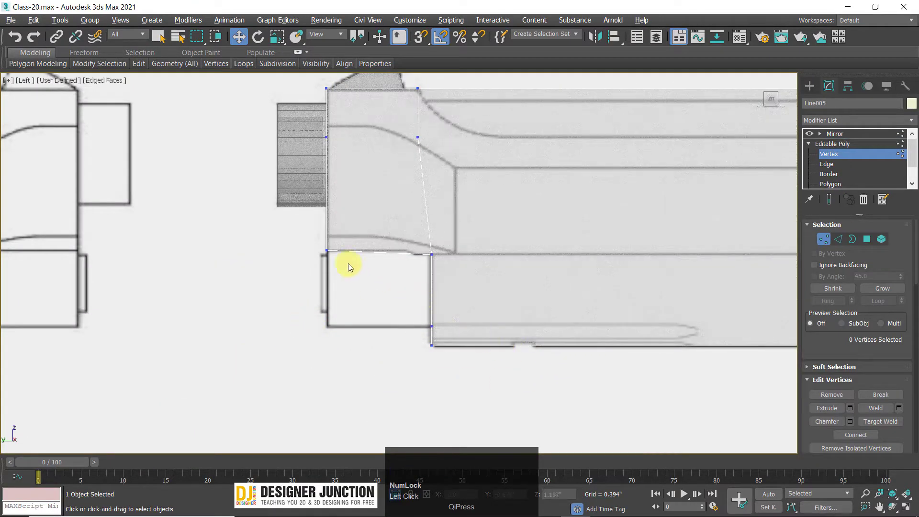
Step: Raise the remaining lower front vertices to the blueprint's curved line and move the vertex behind them to Z 1.262"
left_click_drag(297, 241, 417, 215)
scroll(344, 241, "up", 3)
left_click(332, 237)
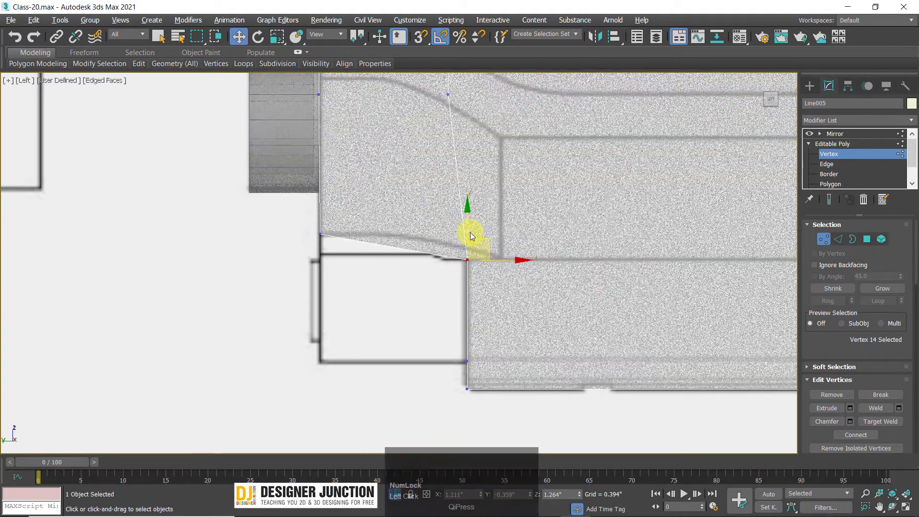
left_click_drag(470, 236, 593, 263)
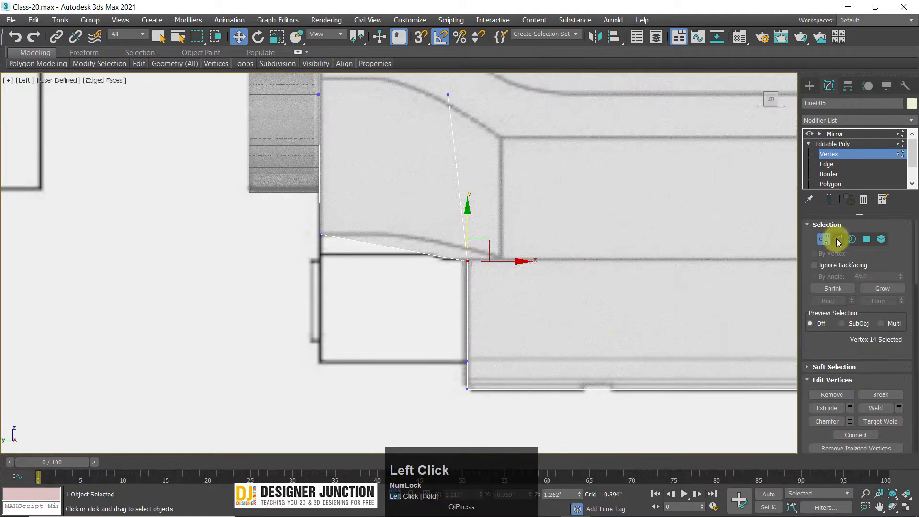
Step: Bridge the body's lower front edge to the upper edge of the small step behind it with a sloped face
key("alt+w")
right_click(632, 339)
key("alt+w")
middle_click_drag(527, 326, 378, 316, "alt")
scroll(344, 300, "up", 5, "alt")
scroll(357, 321, "down", 5)
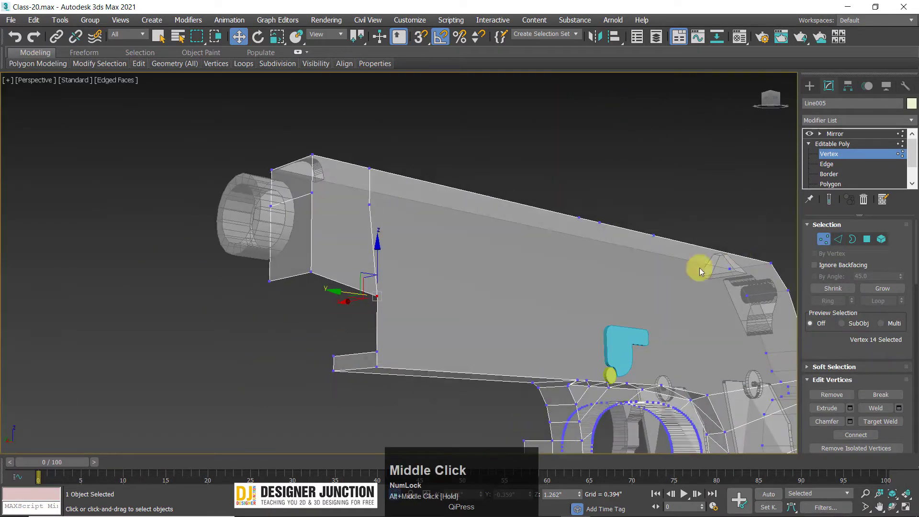
left_click(835, 241)
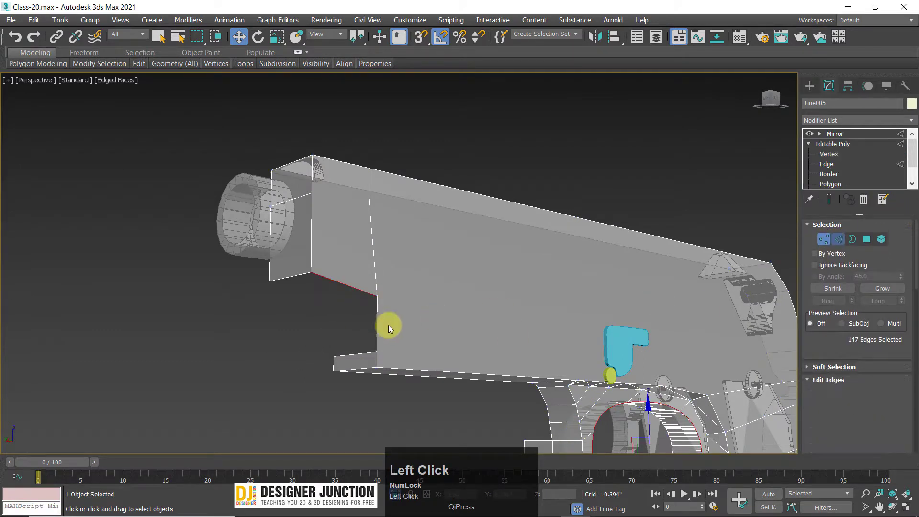
left_click(297, 277, "shift")
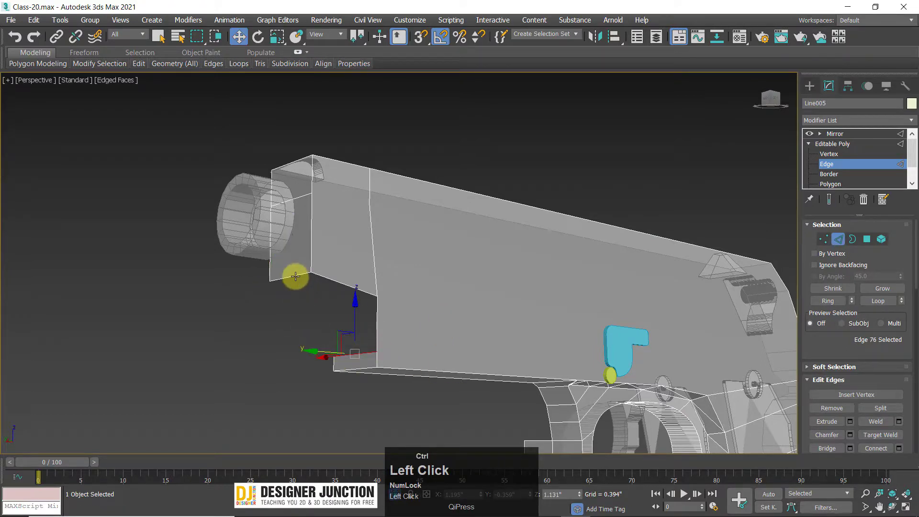
left_click_drag(833, 336, 853, 184)
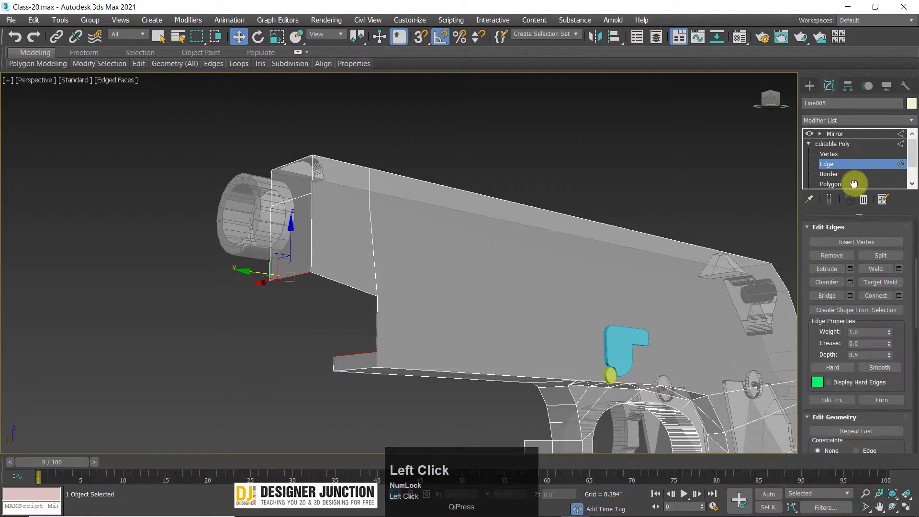
left_click(827, 295)
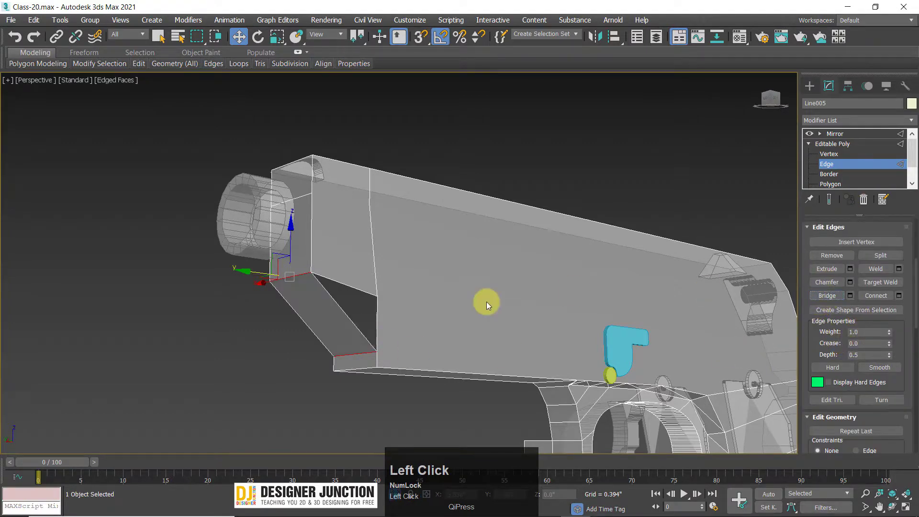
right_click(378, 294)
left_click(276, 349)
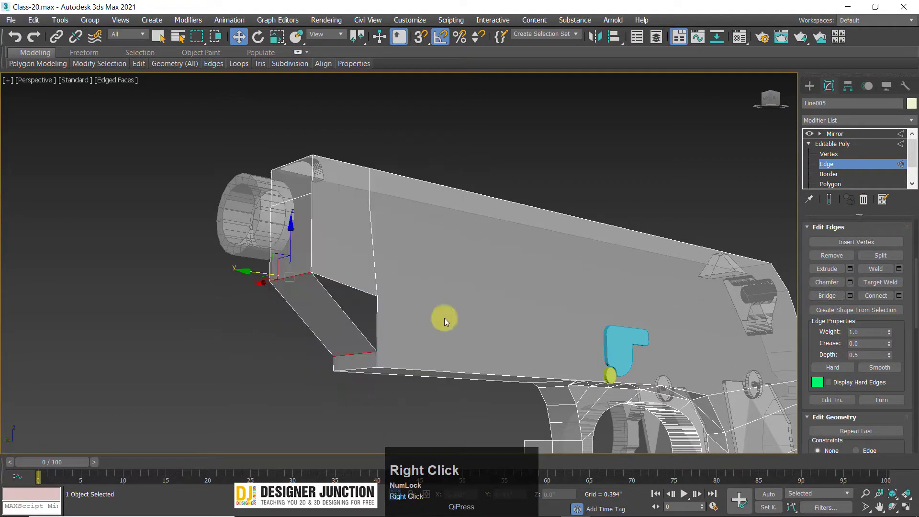
middle_click_drag(444, 318, 290, 343, "alt")
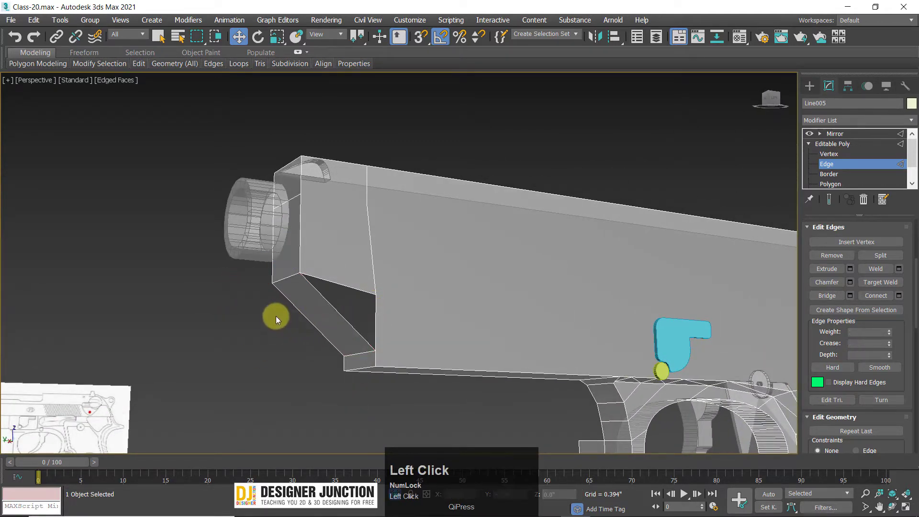
Step: Cap the triangular open border on the body's side next to the new sloped face
middle_click_drag(399, 323, 488, 271, "alt")
scroll(408, 275, "down", 3)
scroll(564, 260, "up", 2)
middle_click_drag(564, 260, 632, 261, "alt")
left_click_drag(854, 226, 800, 308)
scroll(849, 280, "up", 3)
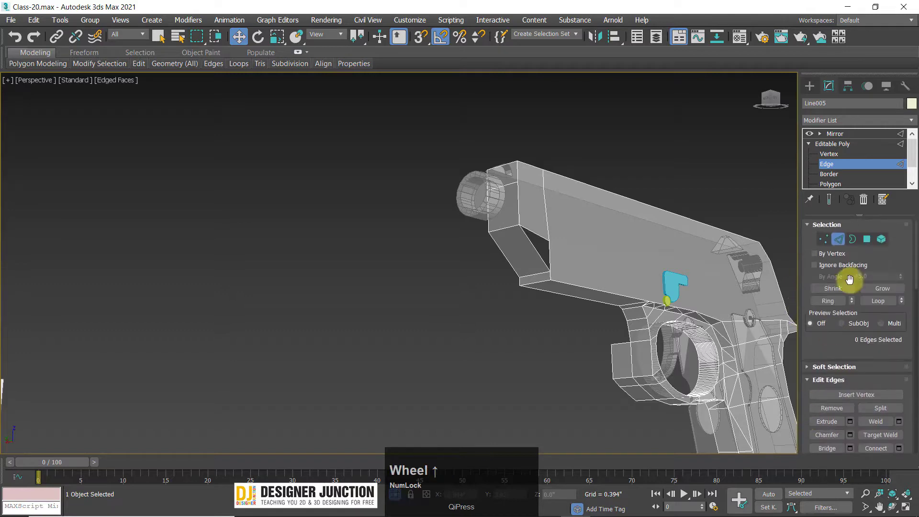
left_click(853, 239)
right_click(619, 227)
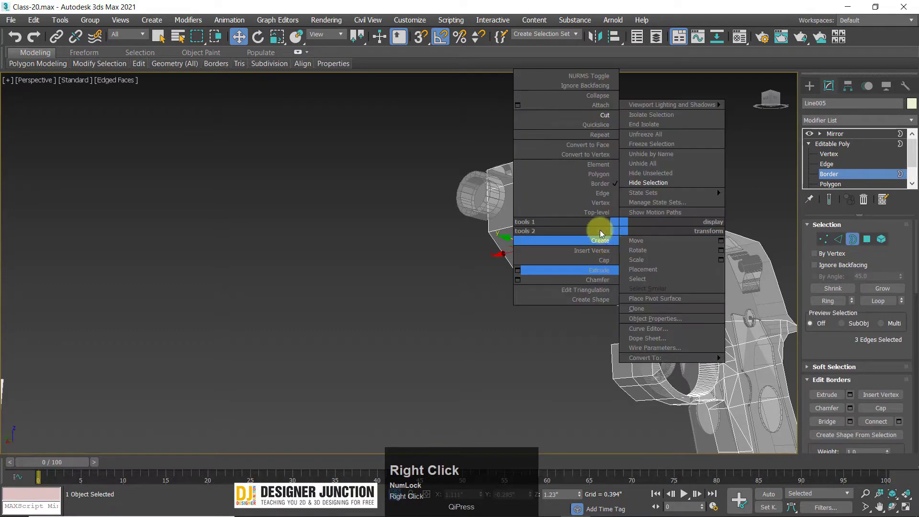
left_click(598, 260)
Step: Connect the two long edges of the sloped face with one edge across its middle
middle_click_drag(557, 251, 495, 272)
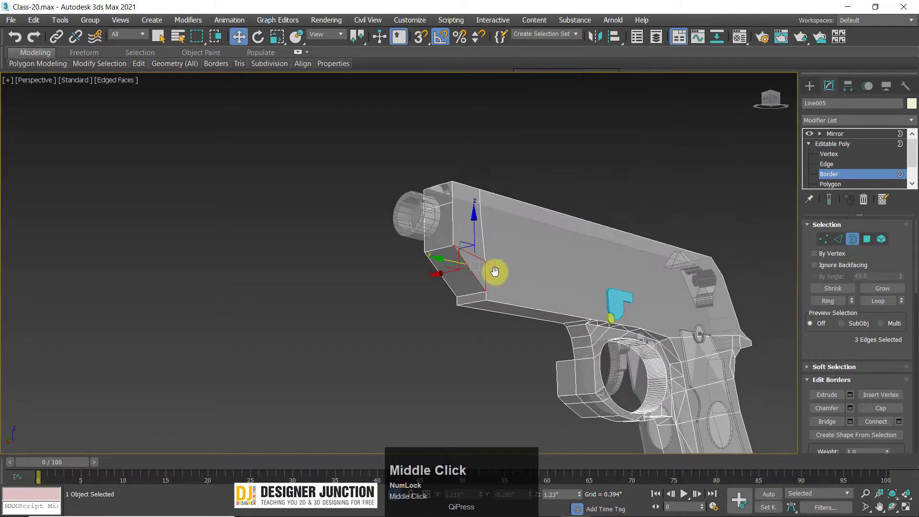
key("w")
key("z")
middle_click_drag(538, 295, 367, 339, "alt")
middle_click_drag(486, 294, 470, 272, "alt")
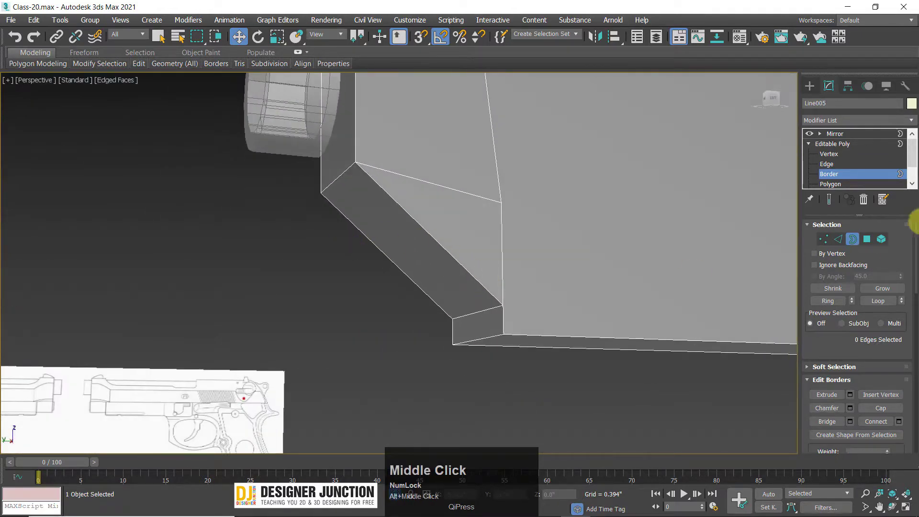
left_click(838, 241)
left_click_drag(349, 249, 461, 261)
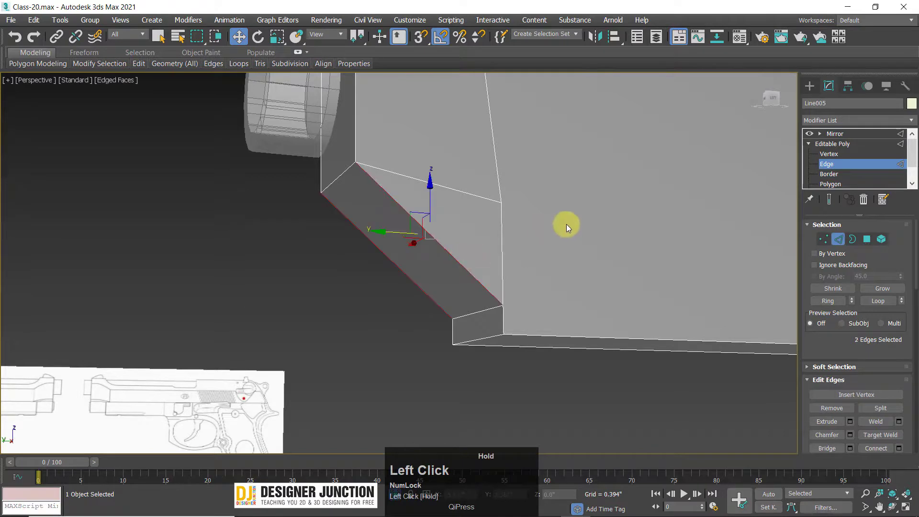
right_click(580, 217)
left_click(535, 260)
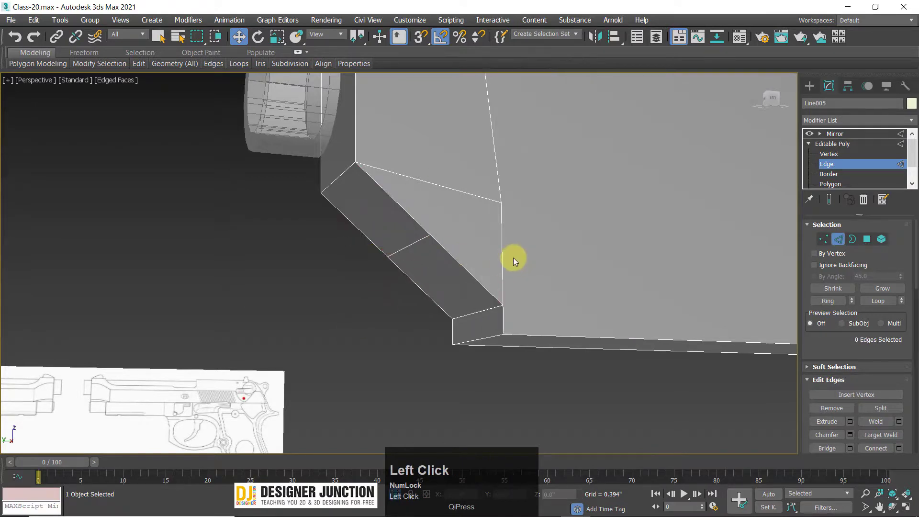
Step: Move the sloped face's middle edge up and back to the blueprint's inner corner, at about Z 1.255"
right_click(513, 258)
left_click(495, 138)
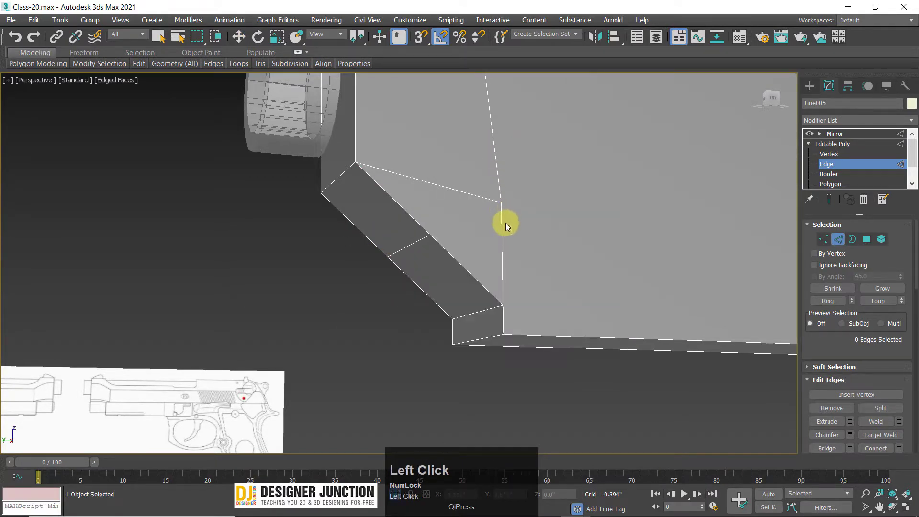
key("ctrl+z")
right_click(479, 231)
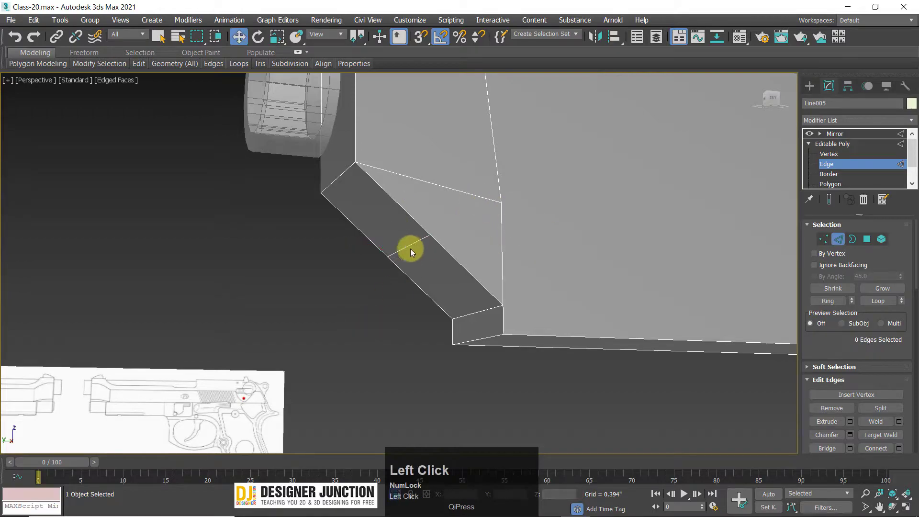
key("alt+w")
right_click(282, 376)
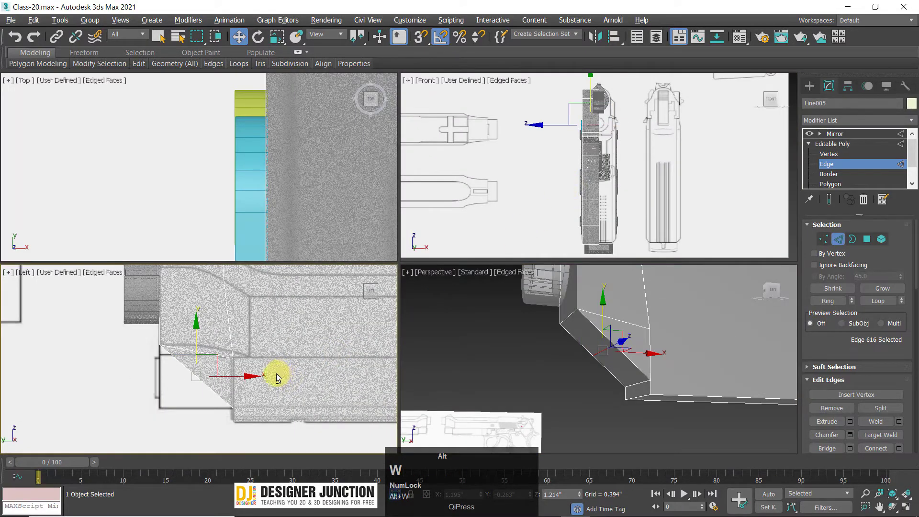
key("alt+w")
left_click(416, 279)
key("ctrl+z")
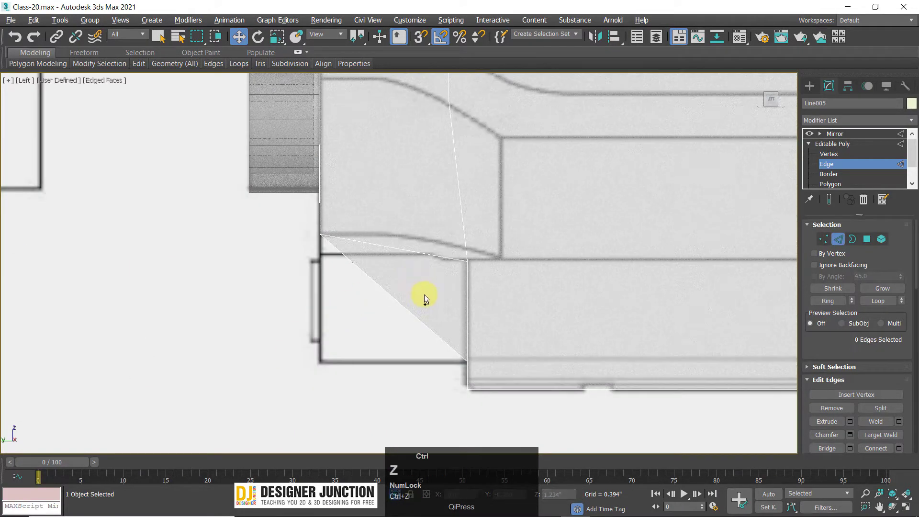
left_click_drag(413, 279, 467, 254)
key("alt+w")
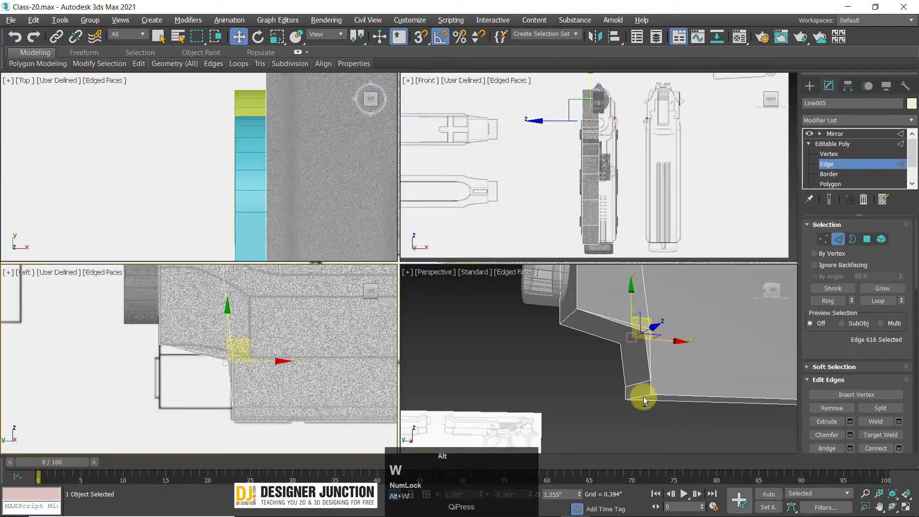
Step: Delete the thin side polygon between the reshaped lower front faces and the body's side
right_click(642, 391)
key("alt+w")
key("alt+w")
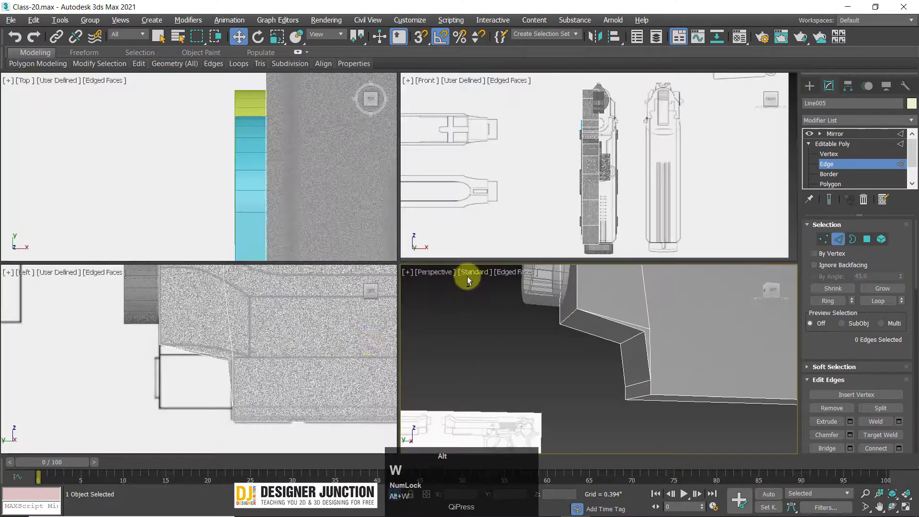
key("alt+w")
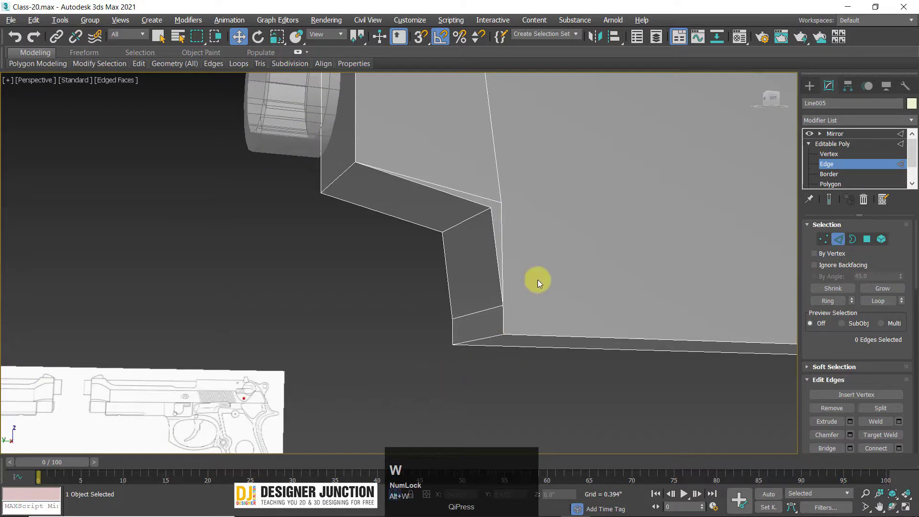
left_click(867, 239)
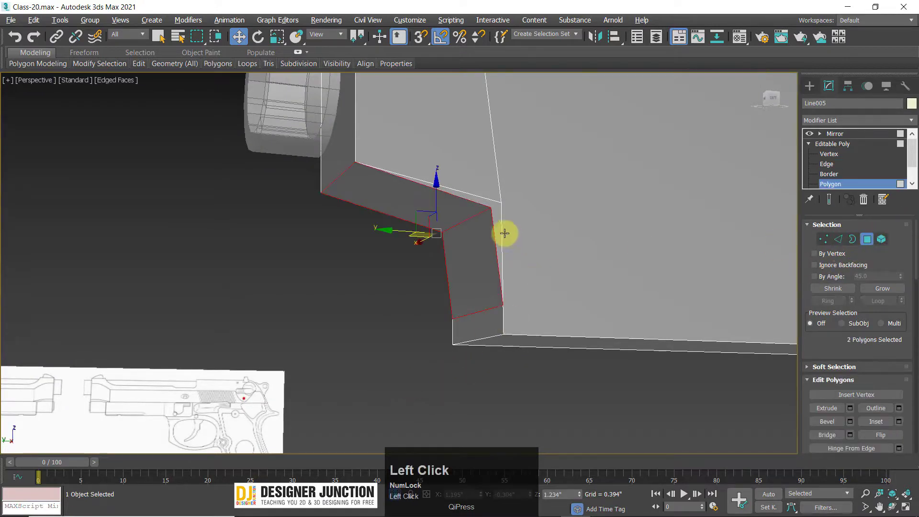
left_click(623, 288)
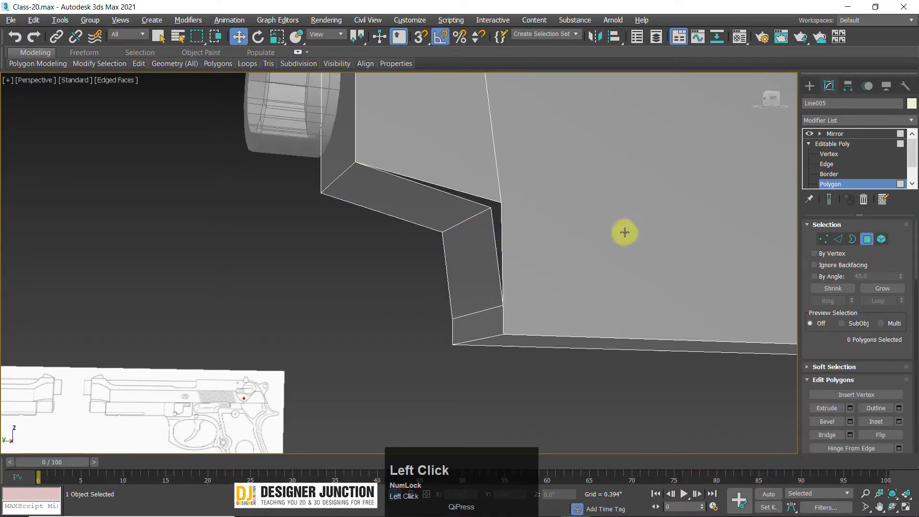
Step: Move the two inner-corner vertices of the lower front step onto the body's side corner at Z 1.262"
left_click(825, 241)
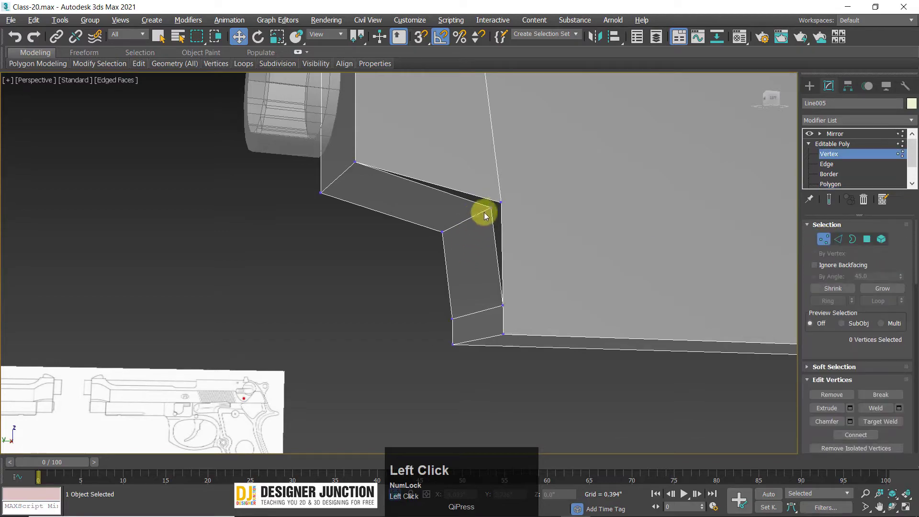
key("alt+w")
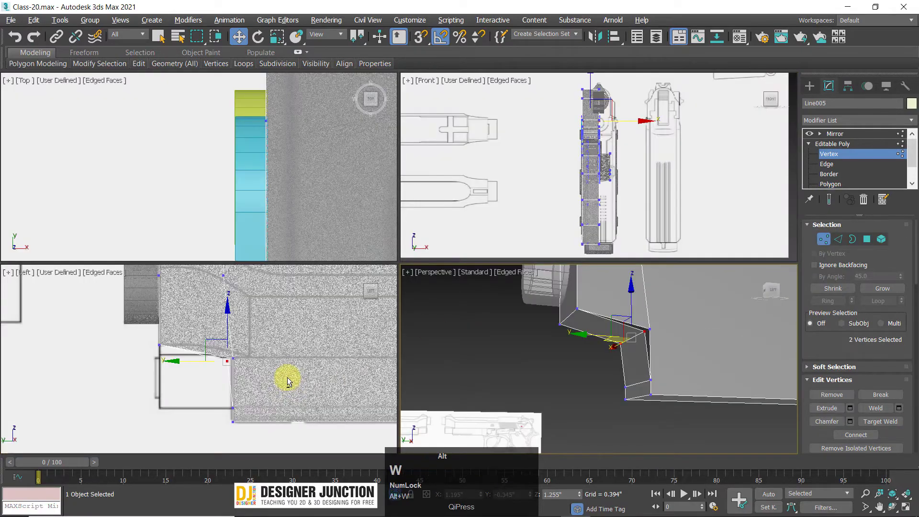
key("alt+w")
scroll(421, 301, "up", 5)
middle_click(421, 300)
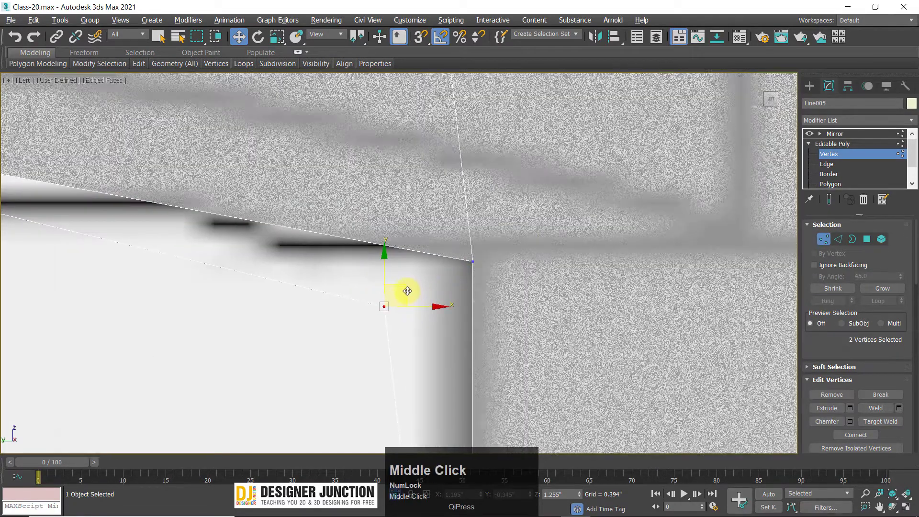
left_click_drag(406, 290, 493, 242)
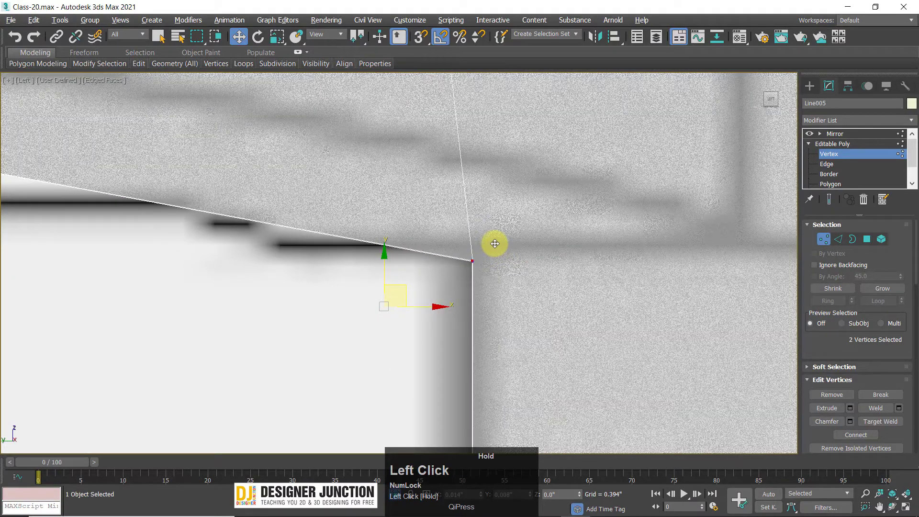
key("z")
scroll(430, 275, "up", 2)
scroll(407, 321, "up", 2)
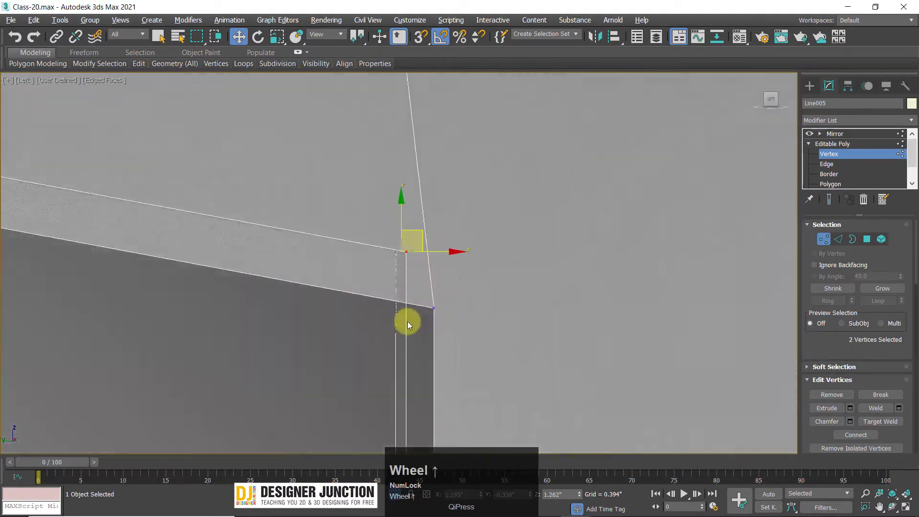
left_click_drag(425, 236, 452, 290)
key("alt+w")
right_click(595, 355)
key("alt+w")
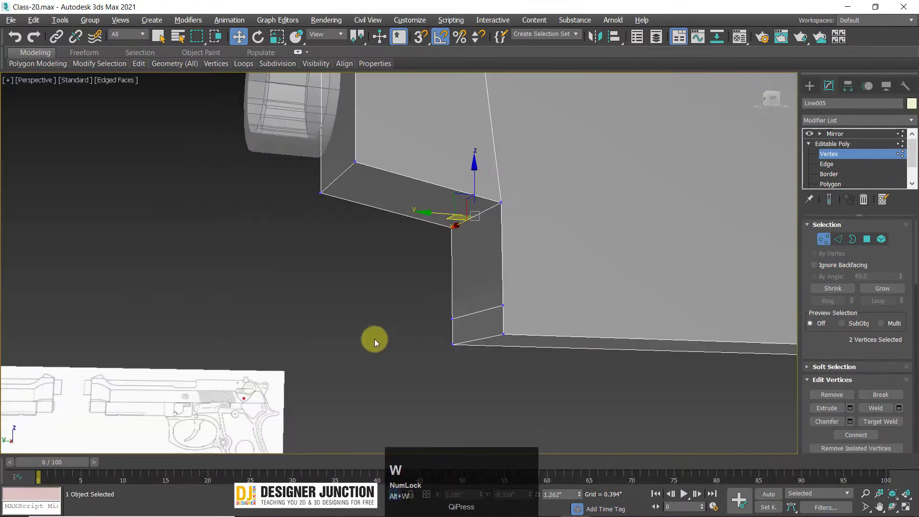
Step: Weld the two overlapping vertices where the lower front step's inner corner meets the body's side
right_click(692, 227)
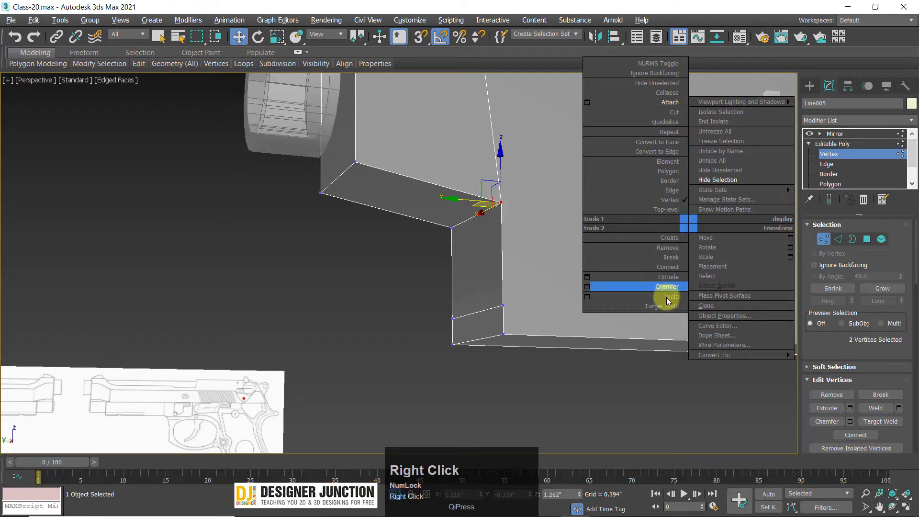
left_click(672, 271)
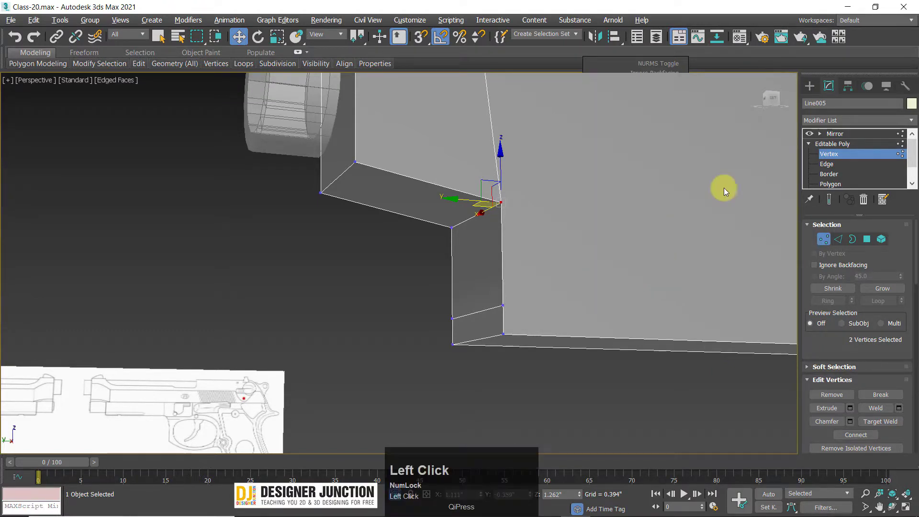
left_click(834, 135)
middle_click_drag(383, 288, 511, 273)
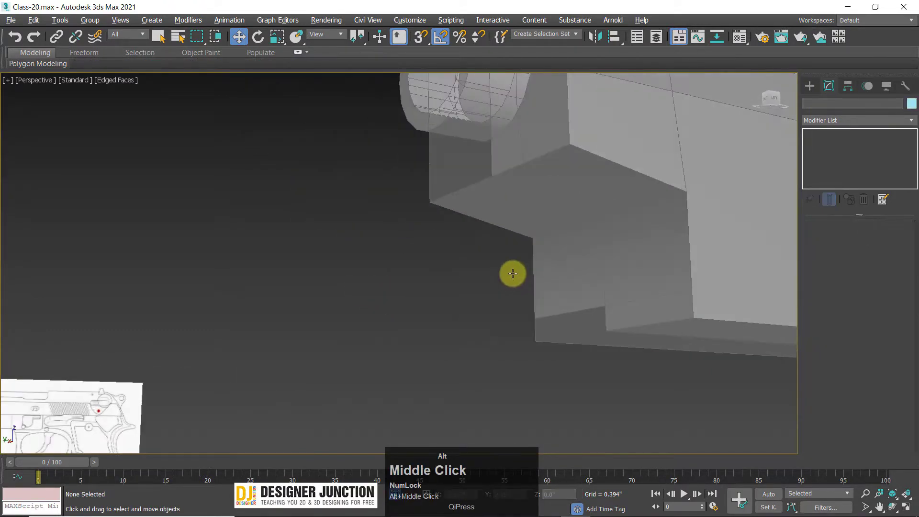
left_click(849, 214)
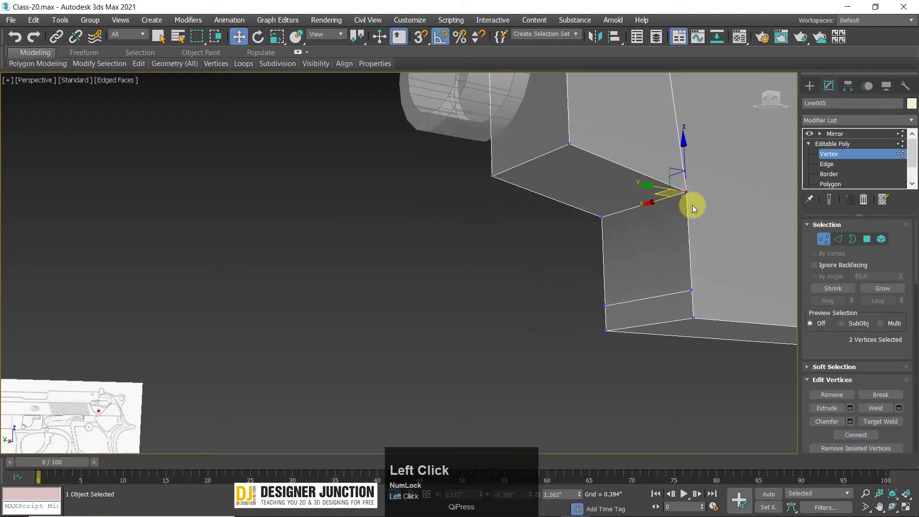
middle_click_drag(708, 237, 592, 248)
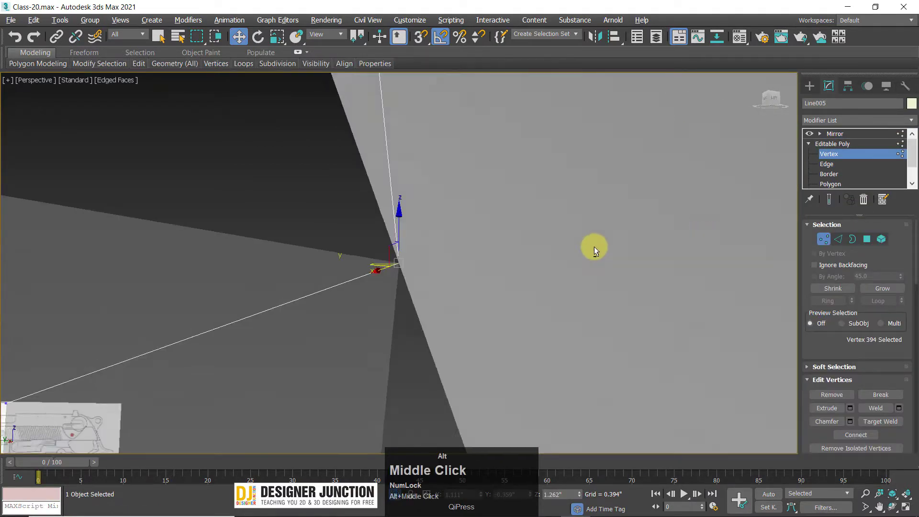
scroll(558, 258, "down", 3)
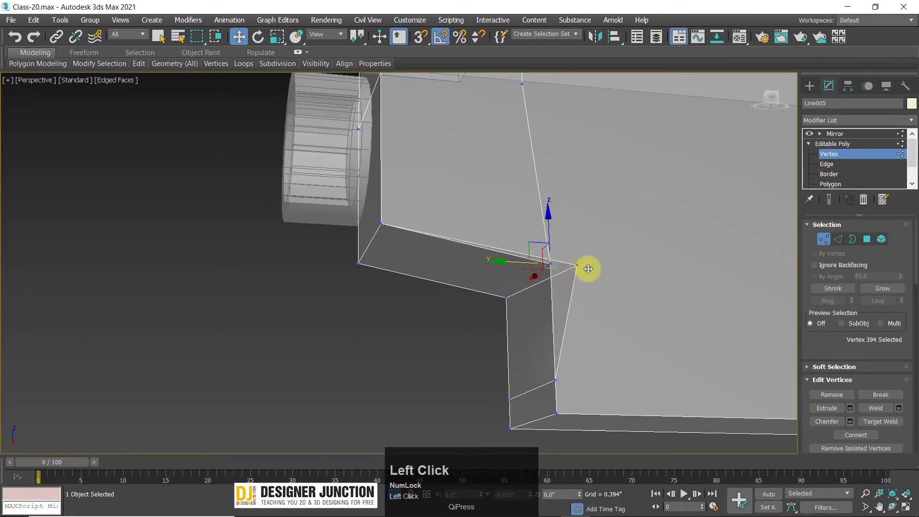
left_click_drag(588, 269, 578, 283)
right_click(668, 282)
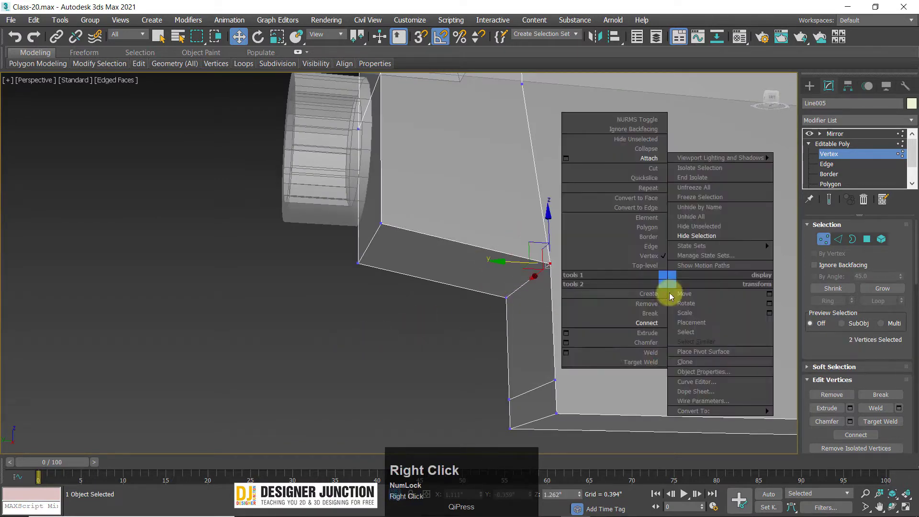
left_click(638, 352)
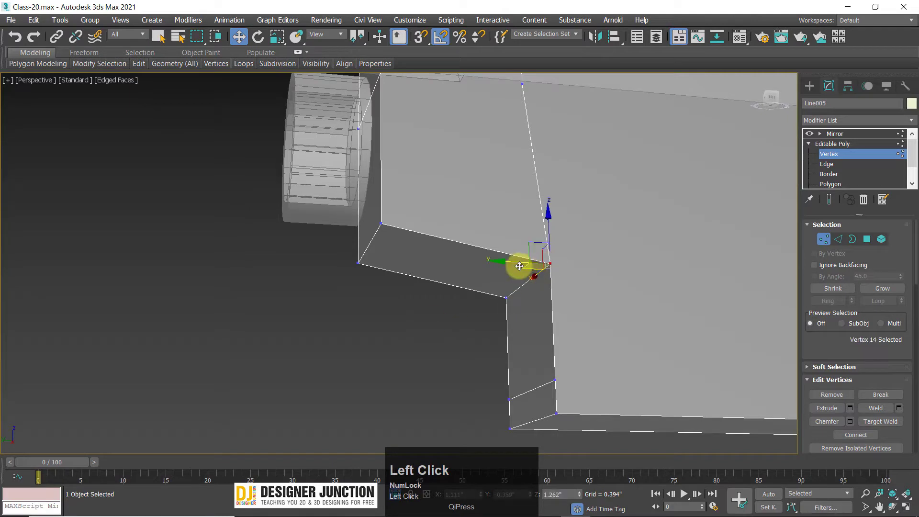
left_click_drag(520, 266, 443, 268)
key("ctrl+z")
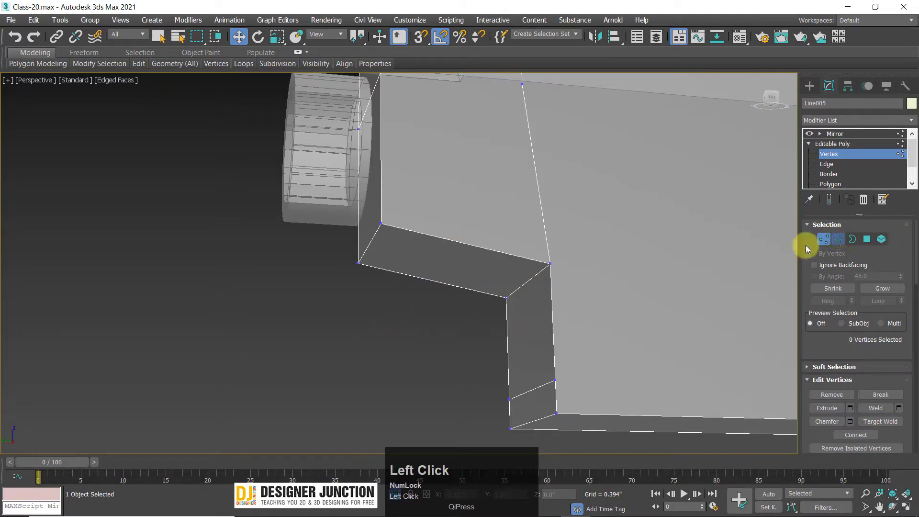
Step: Connect the two long edges of the lower front face under the muzzle with 4 segments
right_click(578, 243)
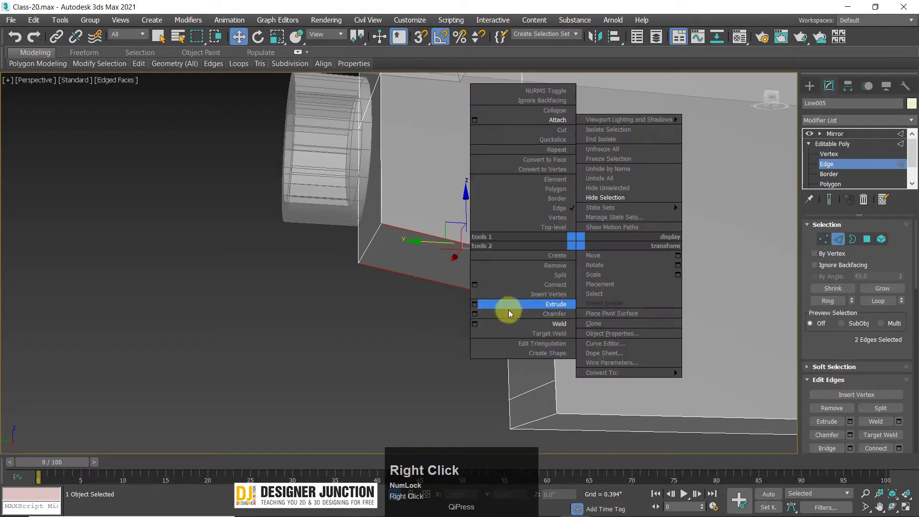
left_click(473, 287)
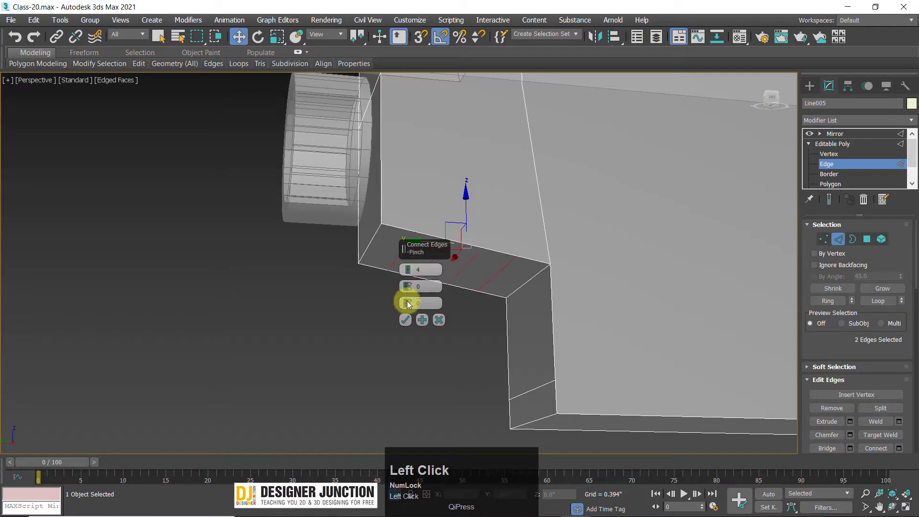
left_click(405, 320)
Step: Move the four new vertex pairs along the lower front edge onto the blueprint's curved line
key("alt+w")
key("alt+w")
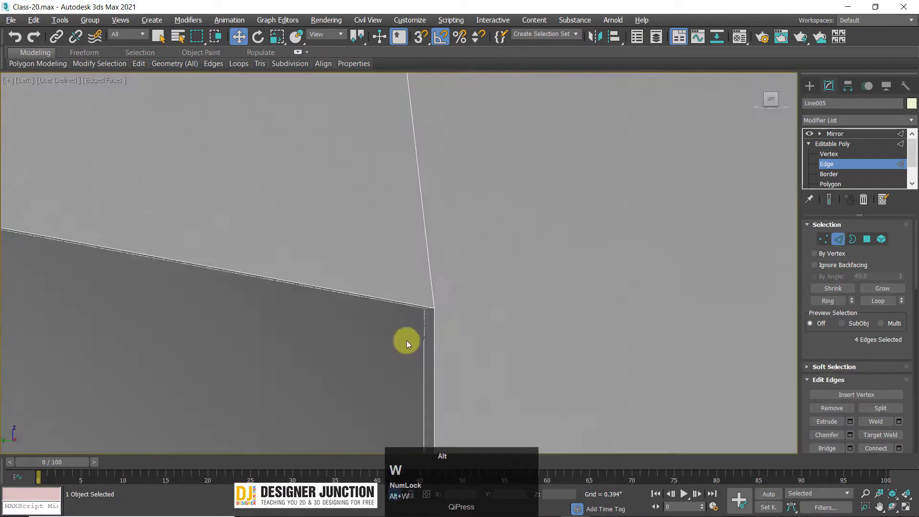
key("z")
scroll(472, 328, "down", 5)
scroll(734, 291, "up", 4)
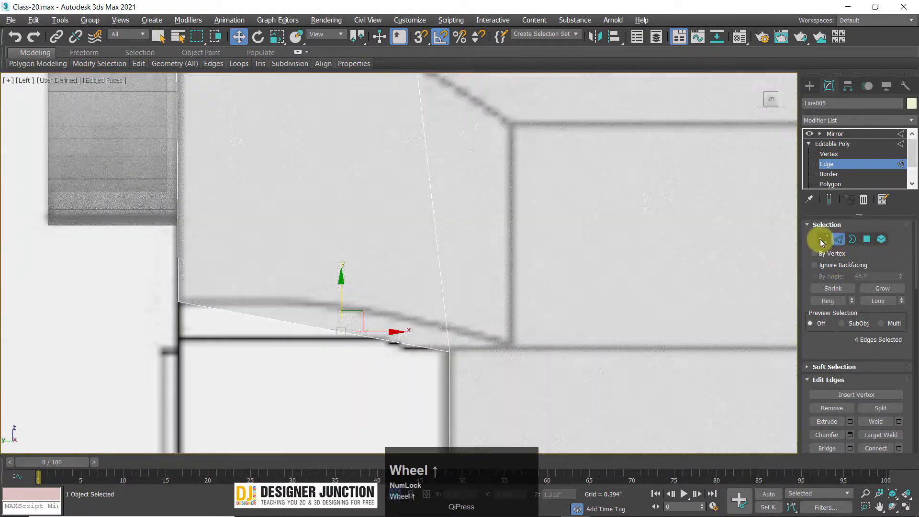
left_click(824, 239)
left_click_drag(248, 327, 248, 328)
left_click_drag(234, 307, 240, 266)
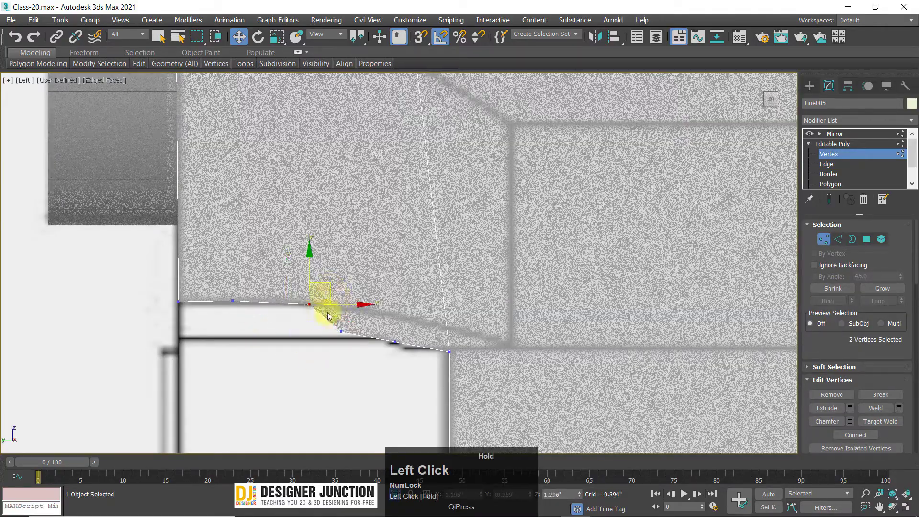
left_click_drag(329, 315, 395, 298)
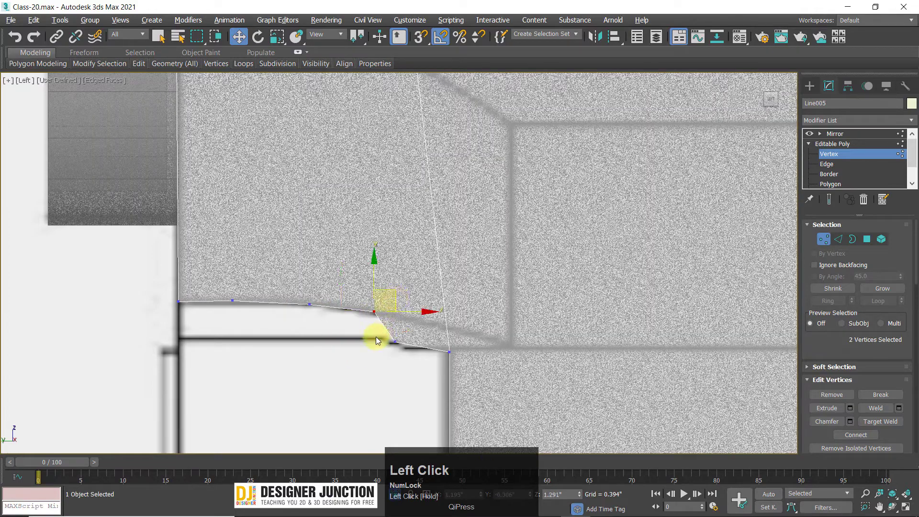
left_click(396, 341)
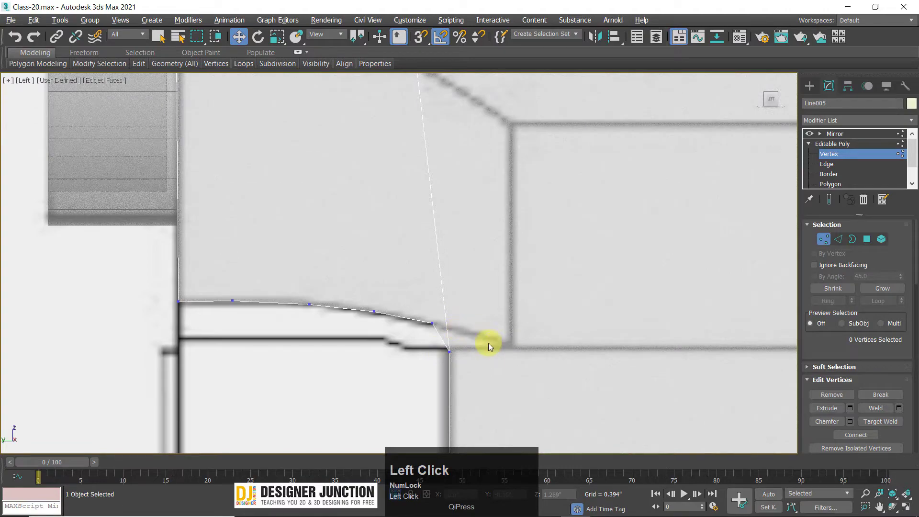
Step: Leave vertex editing on the body and copy the muzzle cylinder down over the blueprint's lower rectangular outline
scroll(464, 334, "down", 4)
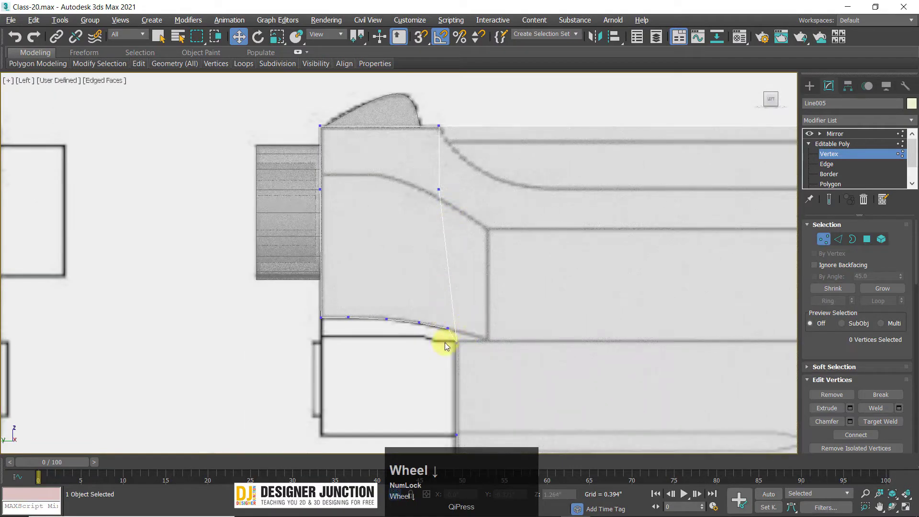
middle_click_drag(482, 346, 499, 264)
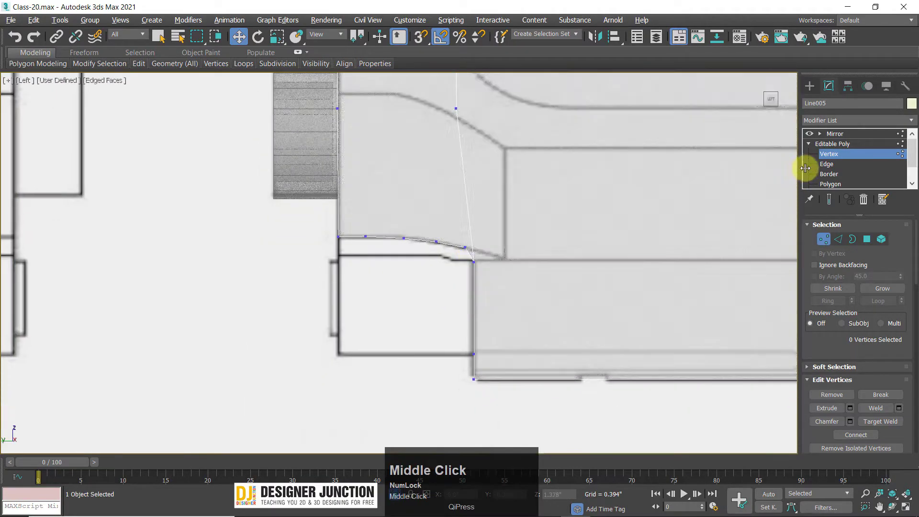
left_click(845, 135)
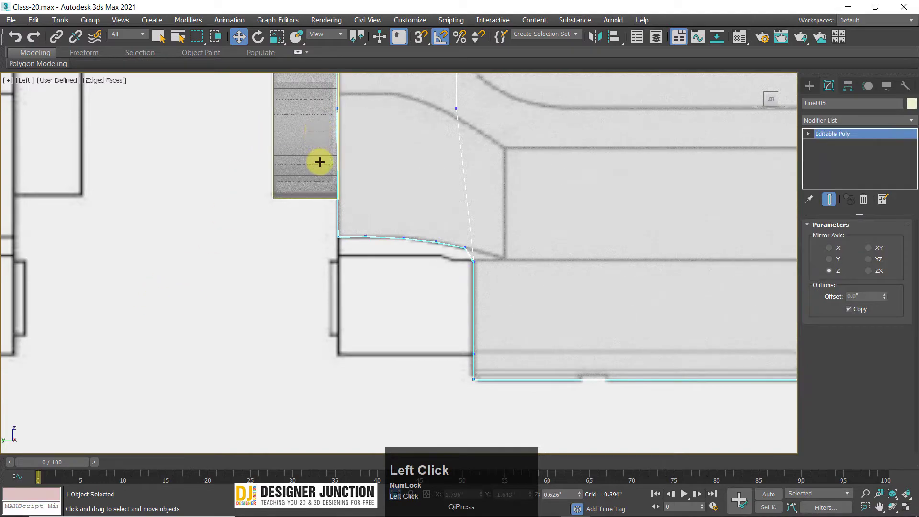
left_click(320, 162)
scroll(320, 162, "down", 2)
mouse_move(308, 123)
left_mouse_down("shift")
mouse_move(349, 283)
mouse_move(379, 266)
mouse_move(378, 252)
left_mouse_up("shift")
left_click(461, 315)
Step: Scale the copied cylinder longer and slimmer and move it to fill the blueprint's lower rectangular outline under the muzzle
key("r")
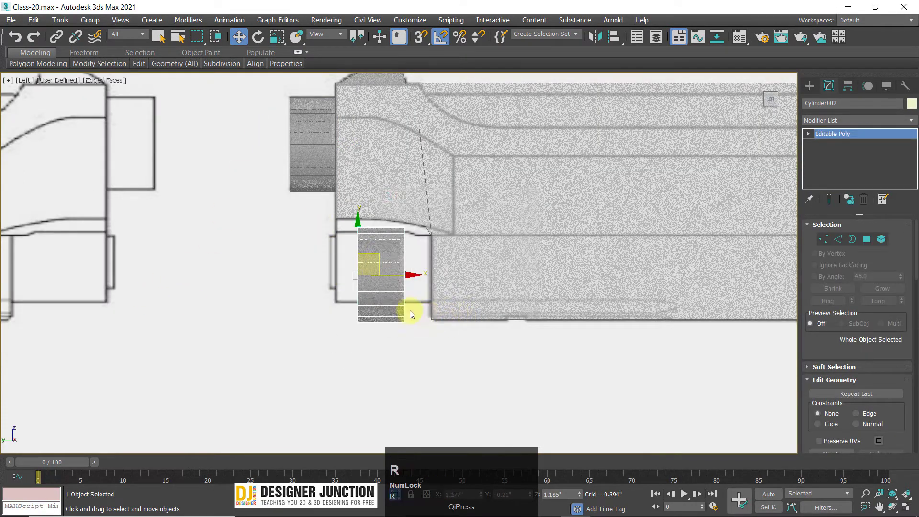
left_click_drag(423, 276, 351, 249)
key("w")
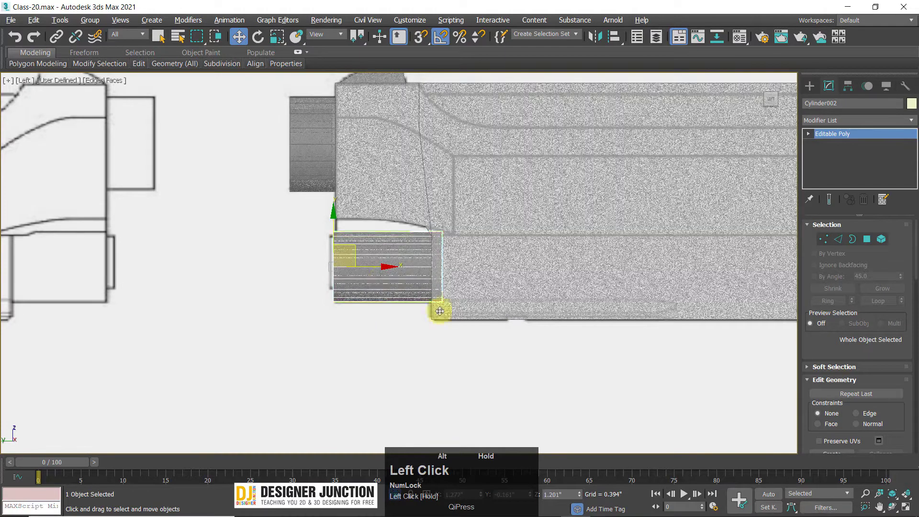
Step: Examine the lower cylinder's fit against the body and the blueprint in the perspective and front views
key("alt+w")
key("alt+w")
left_click(224, 343)
scroll(431, 350, "down", 2)
middle_click_drag(430, 349, 409, 365, "alt")
scroll(409, 361, "down", 5)
middle_click_drag(403, 299, 468, 329)
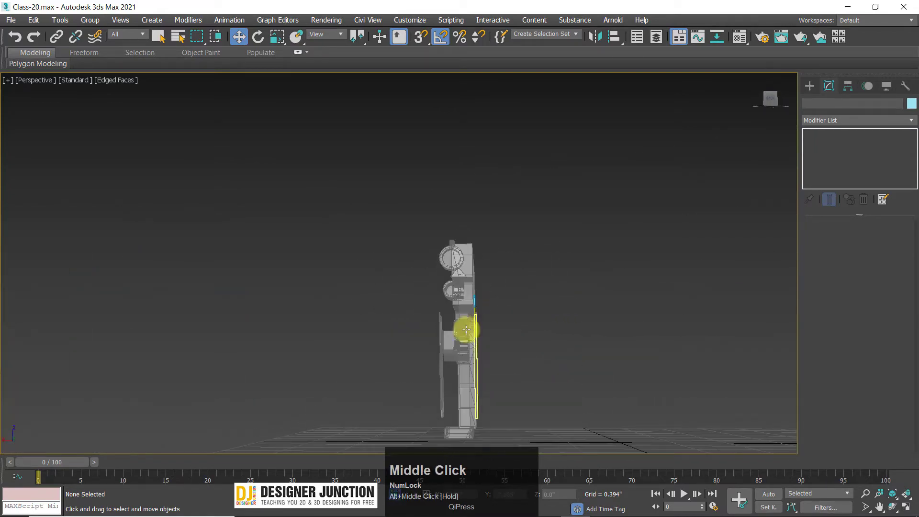
key("alt+w")
left_click(301, 386)
key("alt+w")
key("alt+w")
left_click(627, 246)
key("alt+w")
scroll(431, 139, "up", 6)
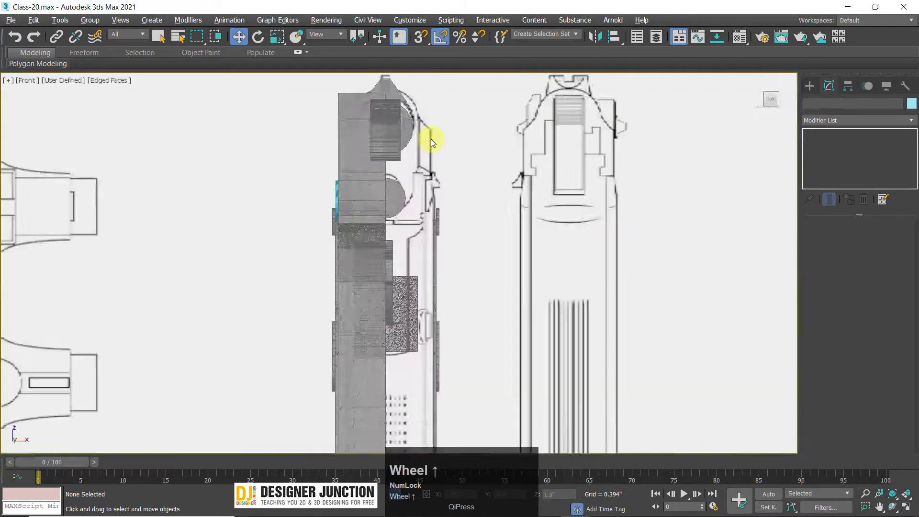
middle_click_drag(345, 189, 396, 322)
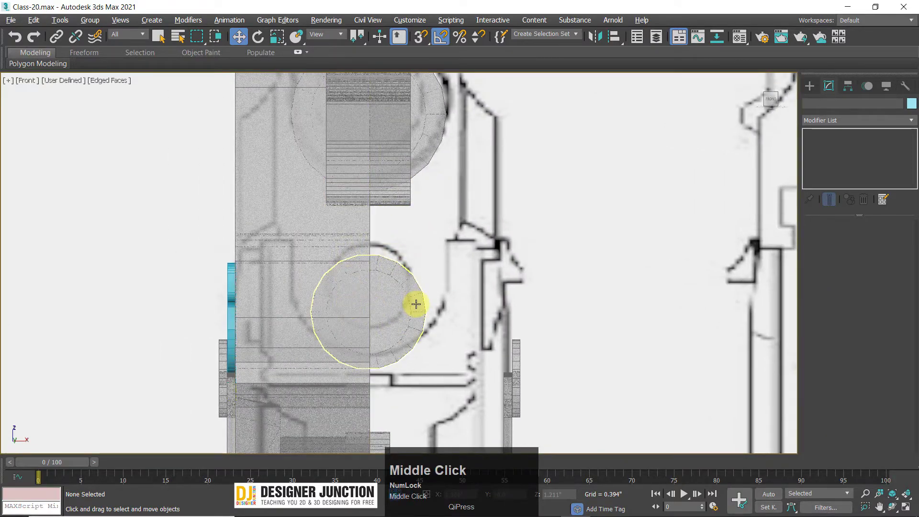
left_click(416, 303)
scroll(419, 306, "down", 5)
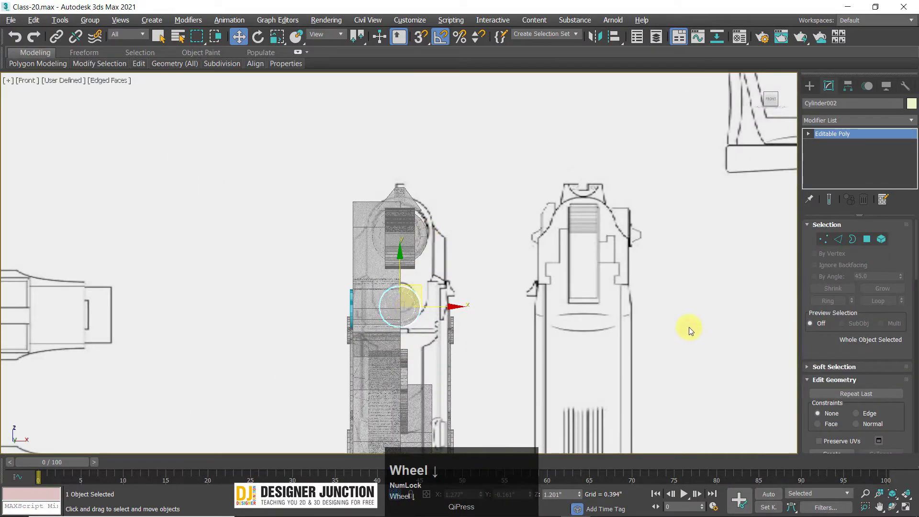
key("alt+w")
left_click(676, 348)
key("alt+w")
middle_click_drag(499, 324, 399, 272, "alt")
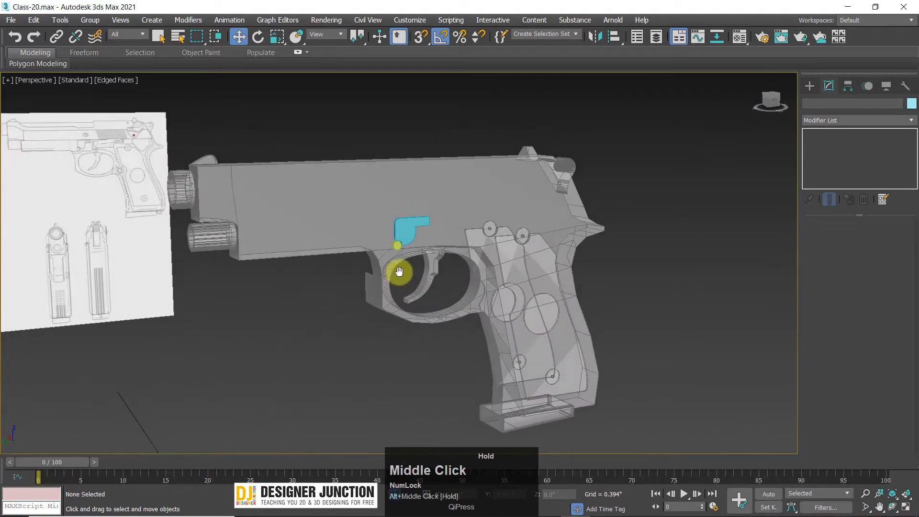
Step: In the left view, draw a rectangle spline about 0.157" by 1.446" along the slide's middle band, starting at its front corner
key("alt+w")
right_click(323, 349)
key("alt+w")
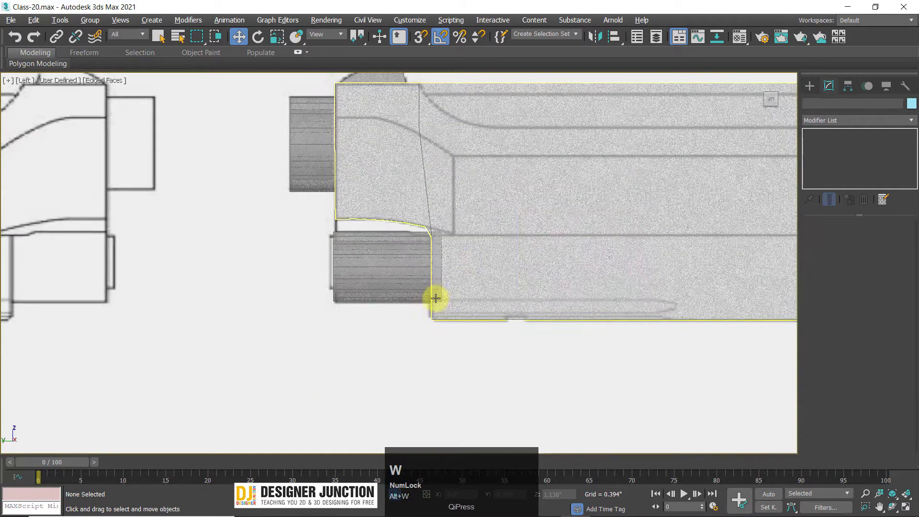
middle_click_drag(437, 298, 268, 248)
left_click(809, 86)
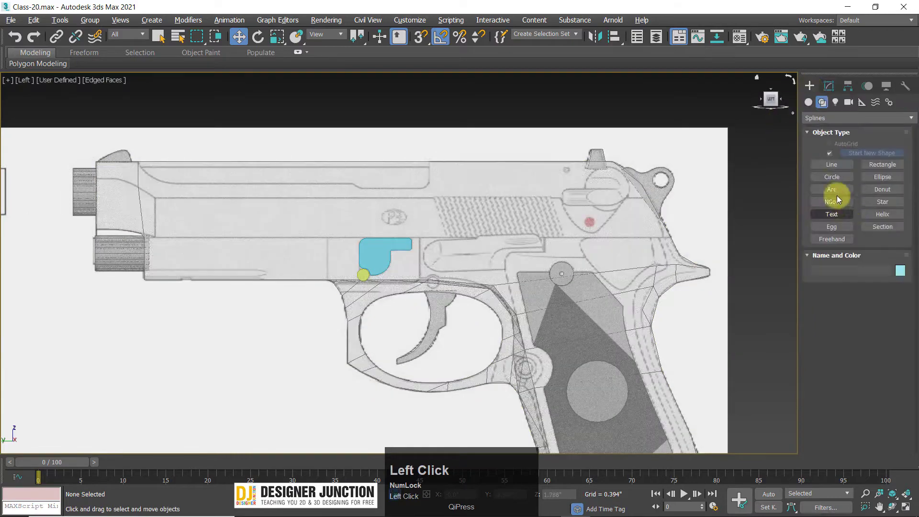
left_click(809, 103)
left_click(822, 103)
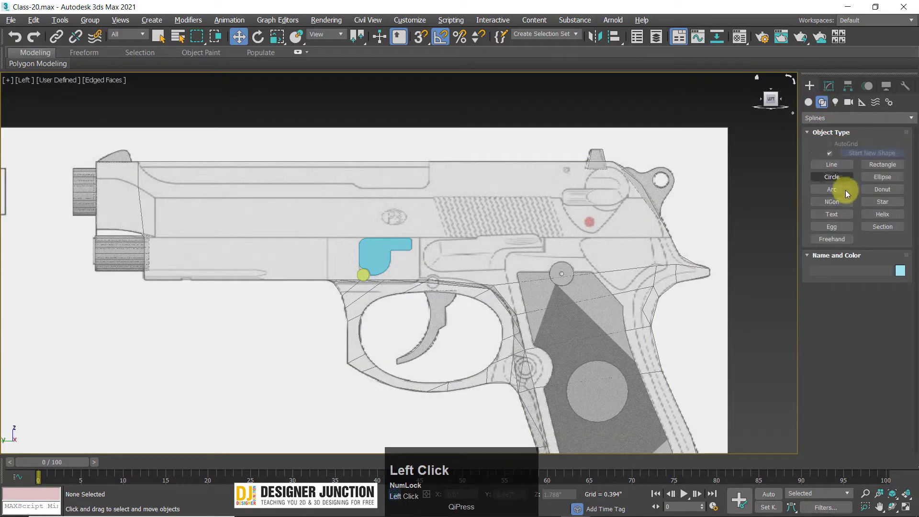
left_click(880, 166)
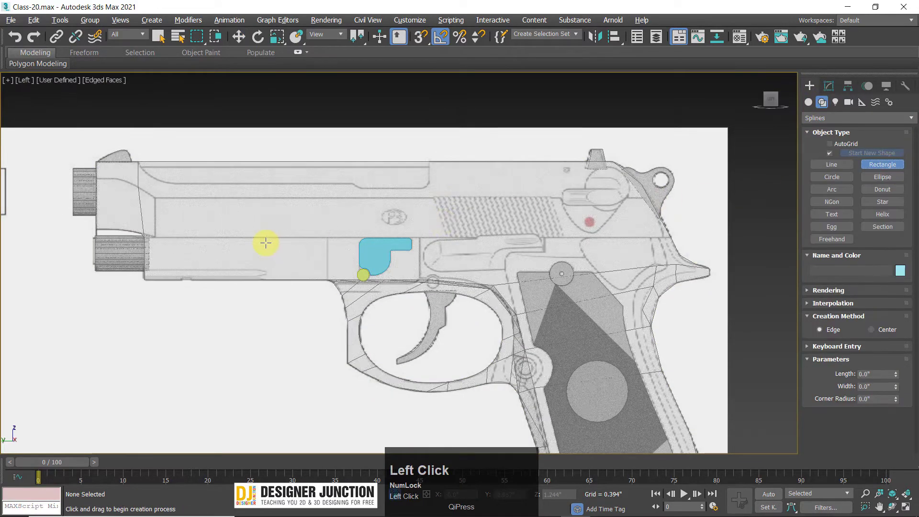
scroll(203, 260, "up", 4)
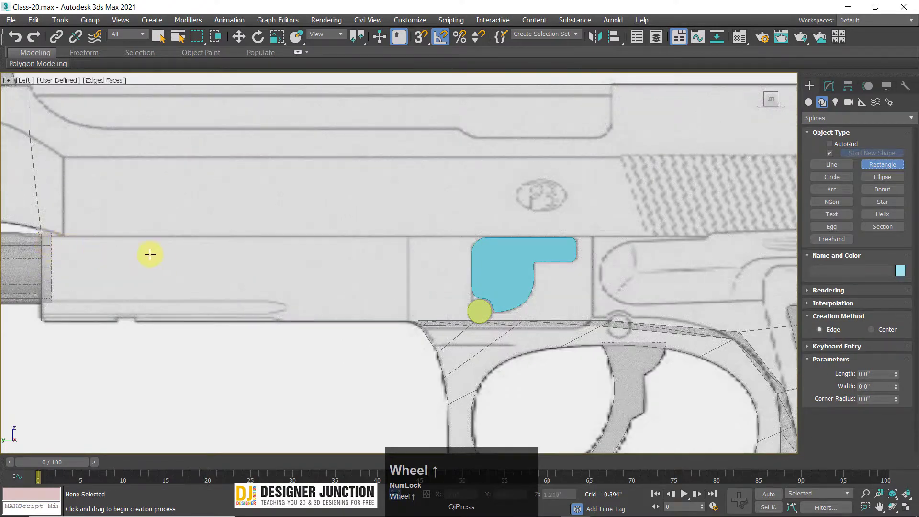
scroll(266, 195, "down", 3)
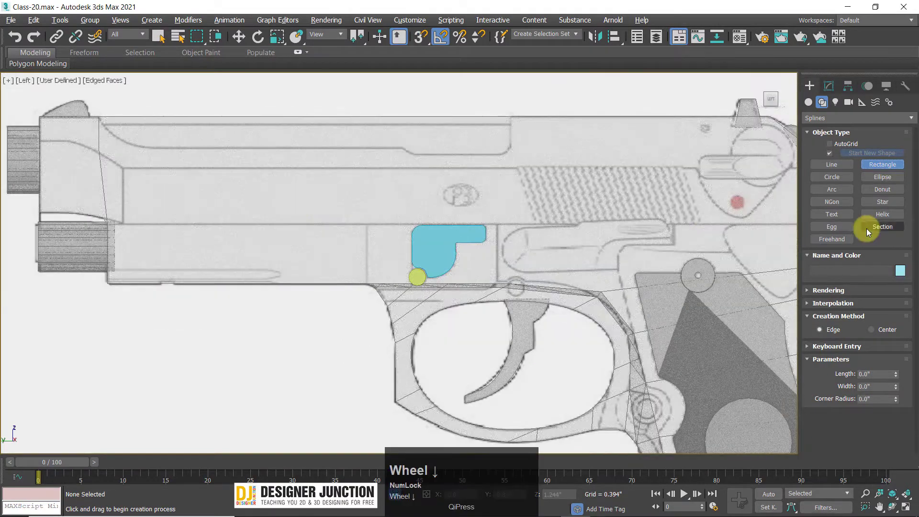
left_click_drag(123, 167, 472, 236)
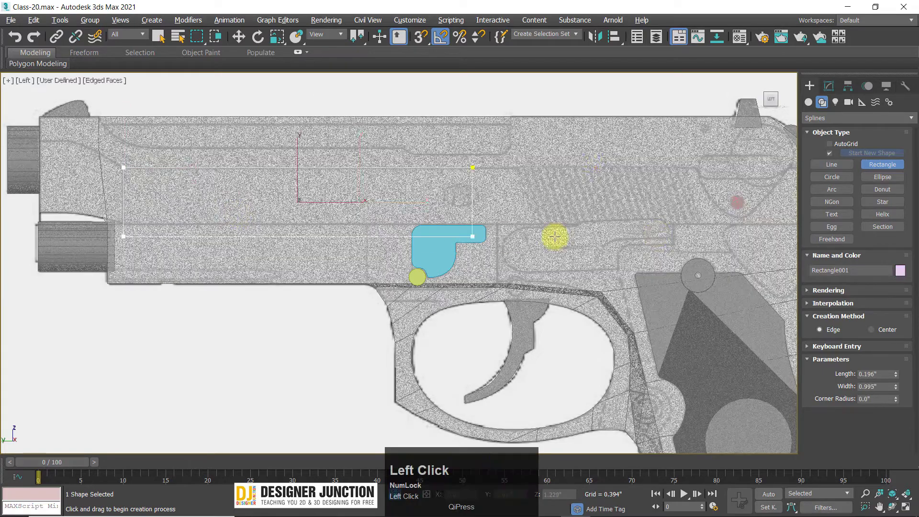
left_click_drag(704, 224, 630, 223)
right_click(785, 140)
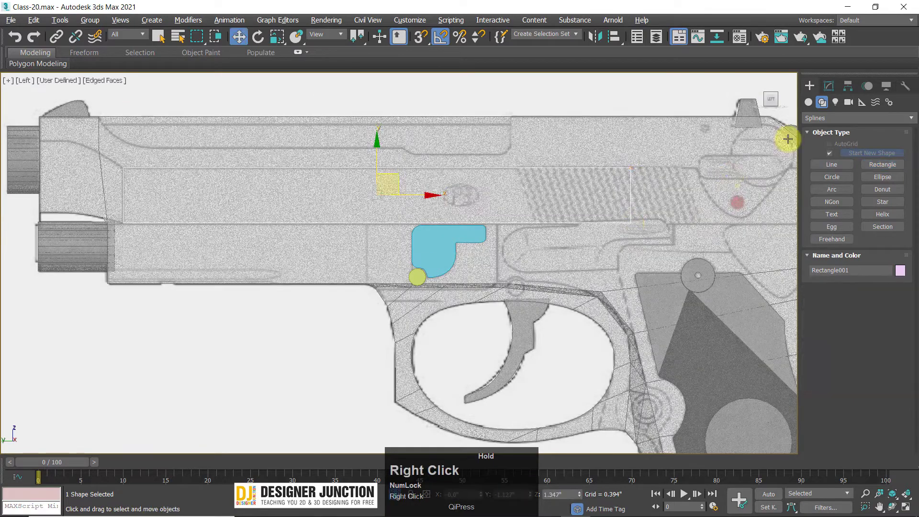
Step: Convert the rectangle to an editable spline and enter vertex editing
left_click(830, 84)
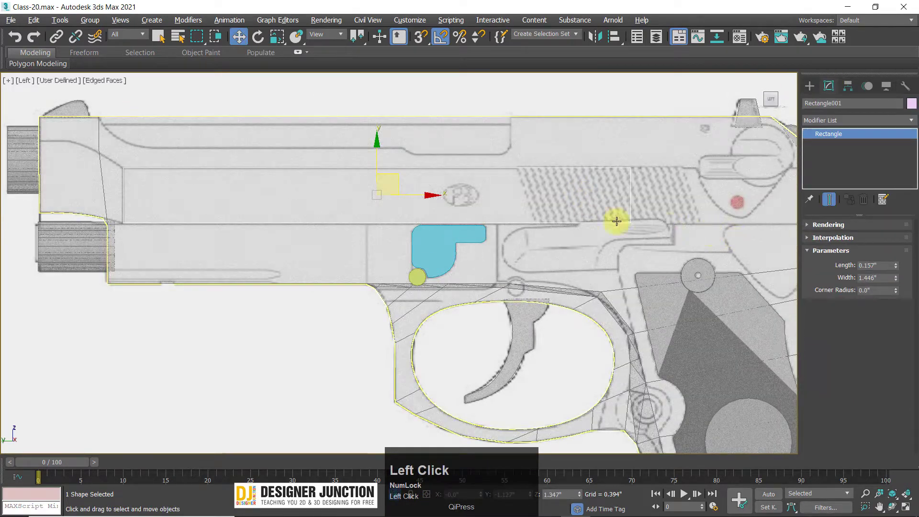
right_click(598, 197)
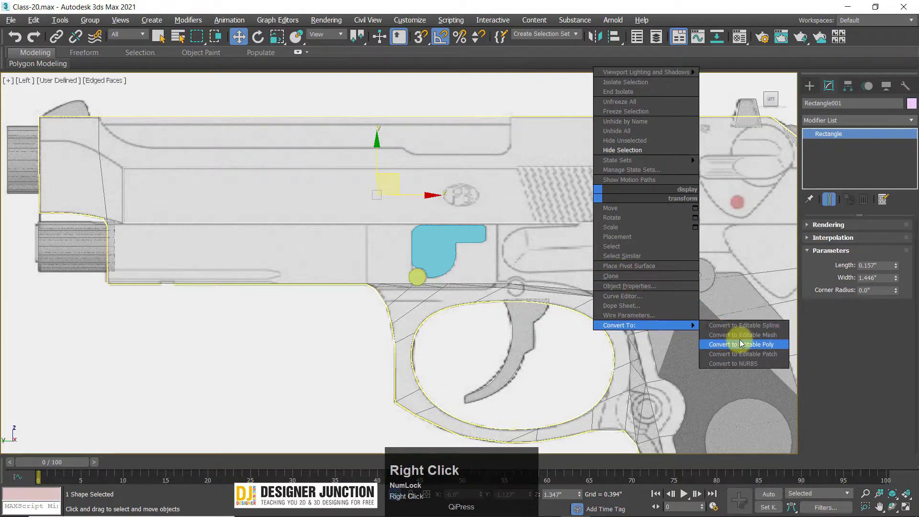
left_click(765, 326)
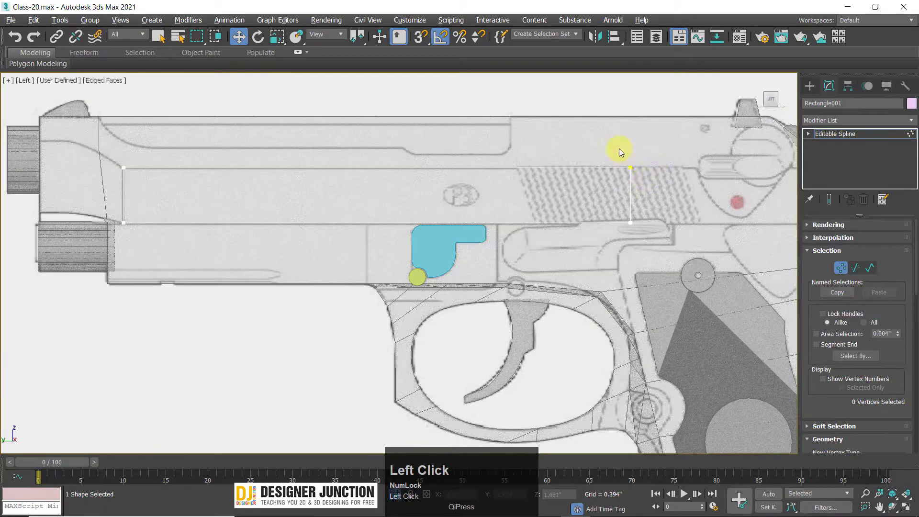
Step: Move the spline's upper rear vertex backward along the band and set both rear vertices to Corner
left_click(630, 168)
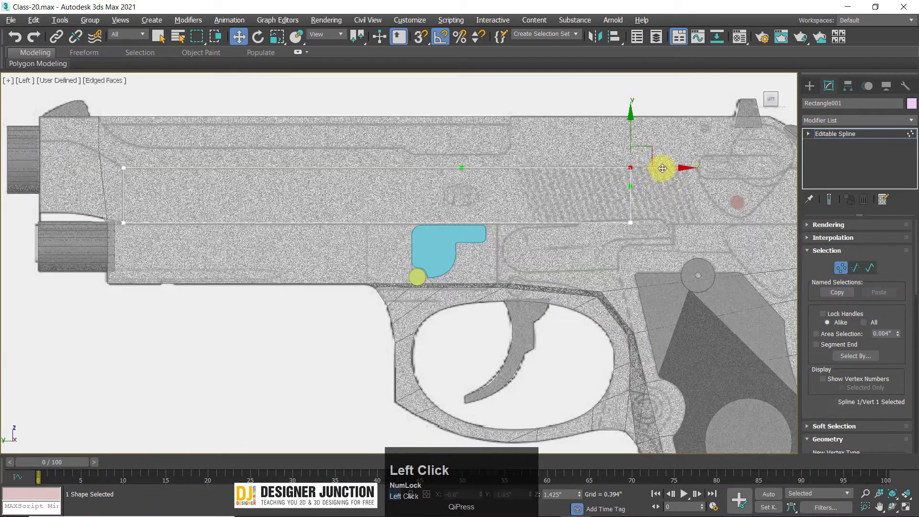
left_click_drag(713, 171, 780, 171)
left_click(630, 223, "ctrl")
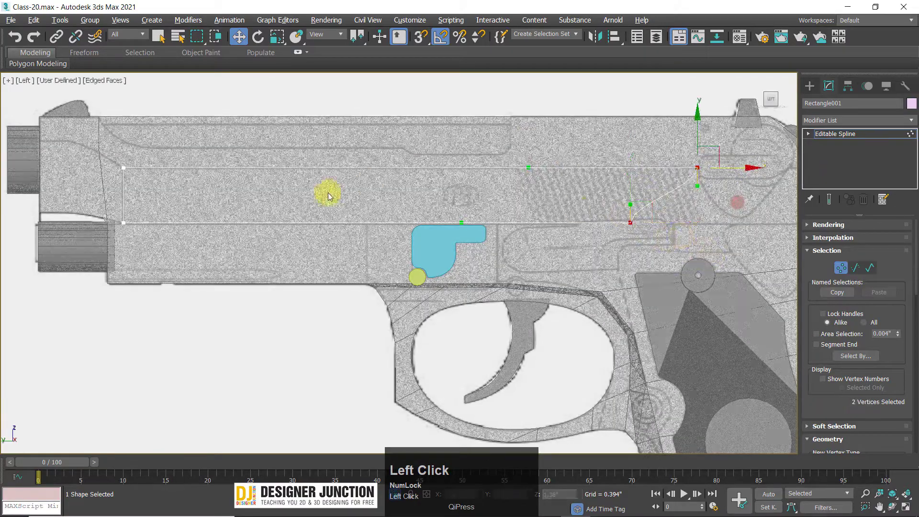
right_click(405, 200)
left_click(390, 149)
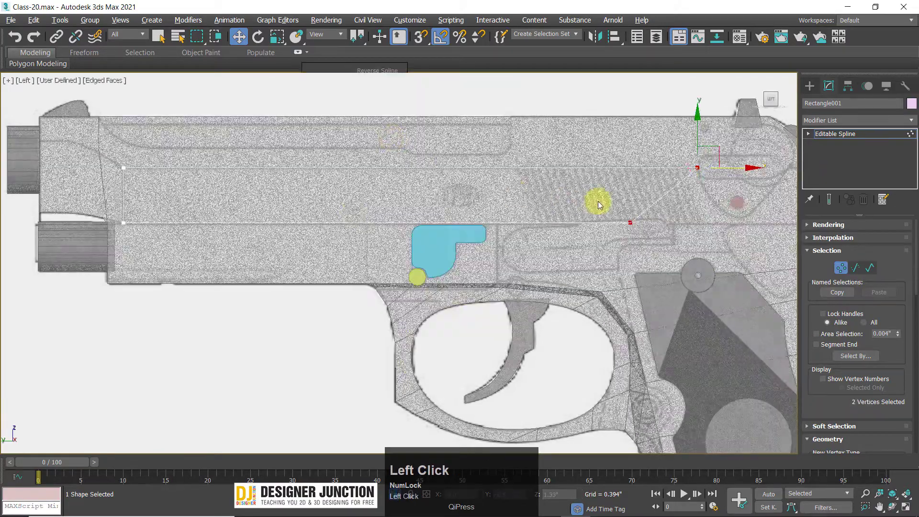
Step: Move the spline's lower and upper rear vertices back along the band's lines to the slide's rear edge
middle_click_drag(598, 199, 291, 249)
scroll(291, 249, "up", 2)
left_click(282, 266)
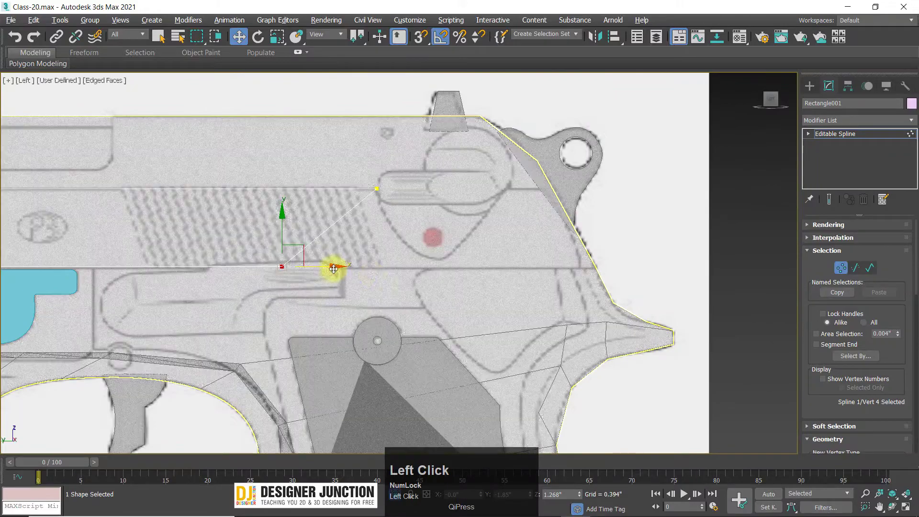
left_click_drag(330, 264, 629, 293)
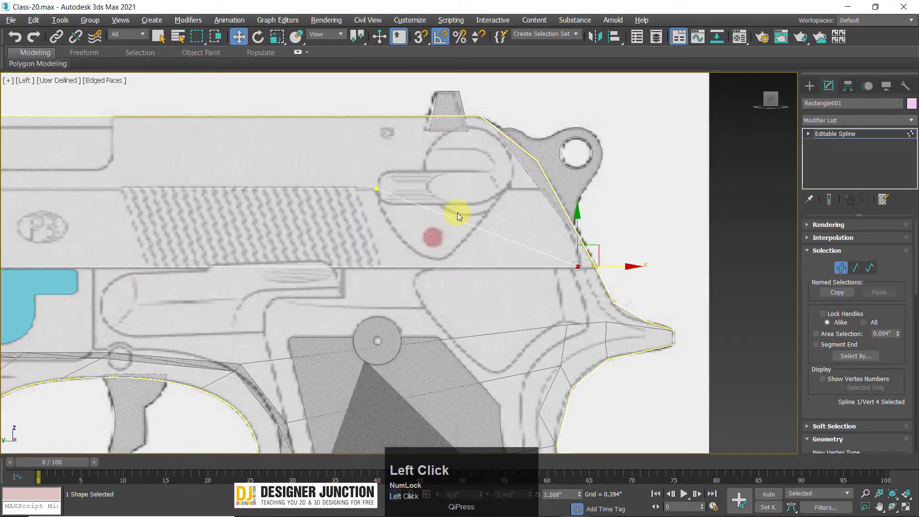
left_click(377, 189)
left_click_drag(584, 209, 586, 209)
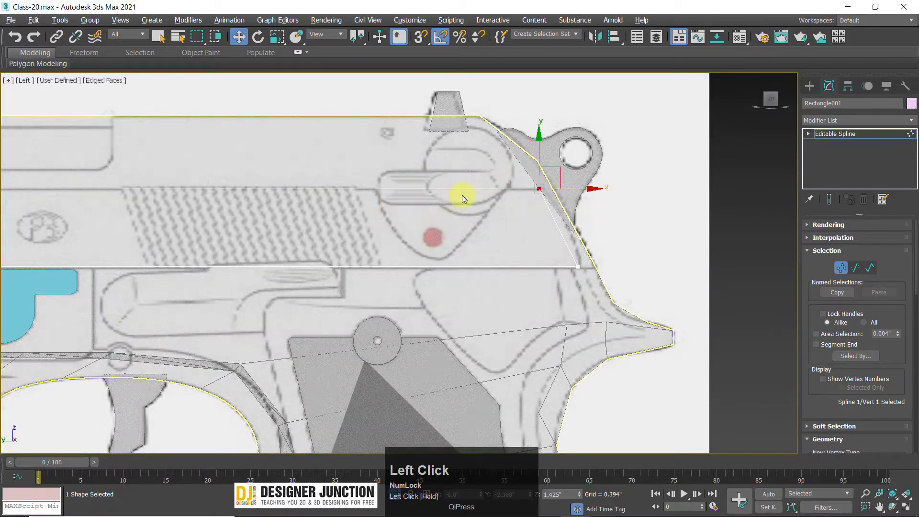
scroll(562, 234, "down", 3)
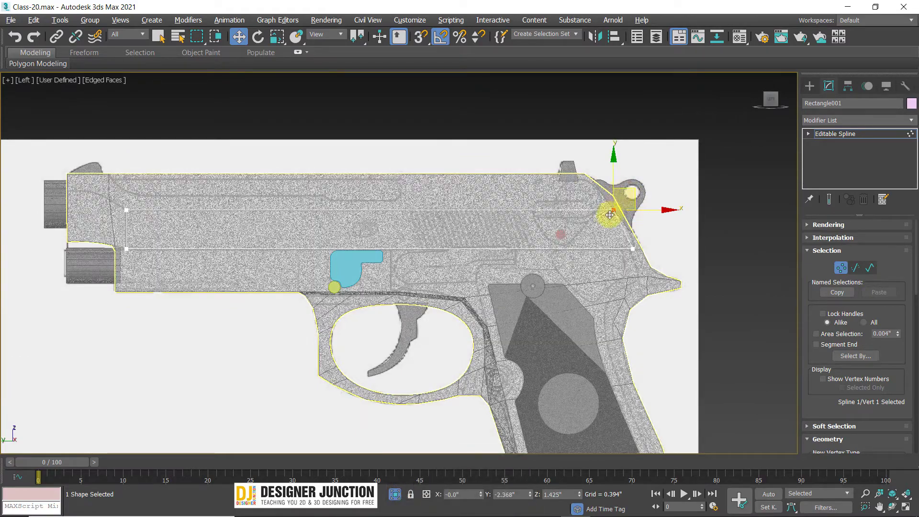
scroll(610, 215, "up", 4)
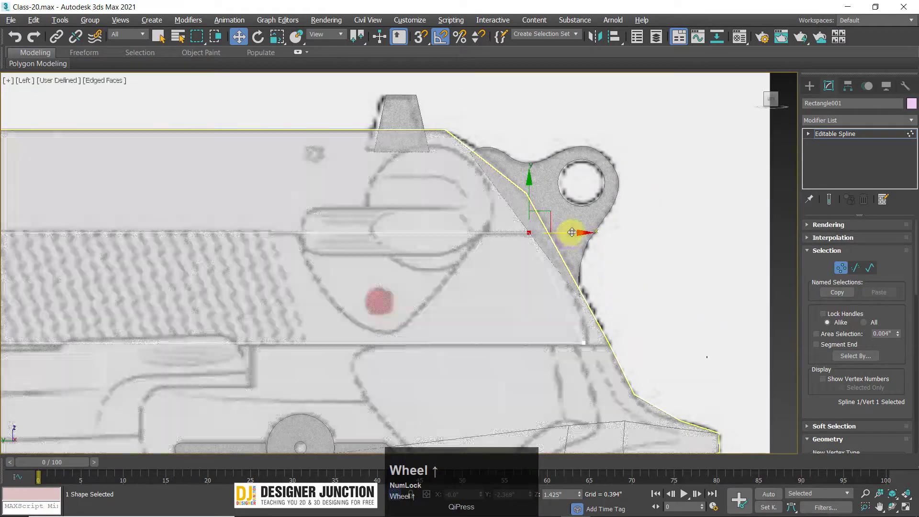
left_click_drag(572, 232, 585, 232)
scroll(603, 287, "up", 4)
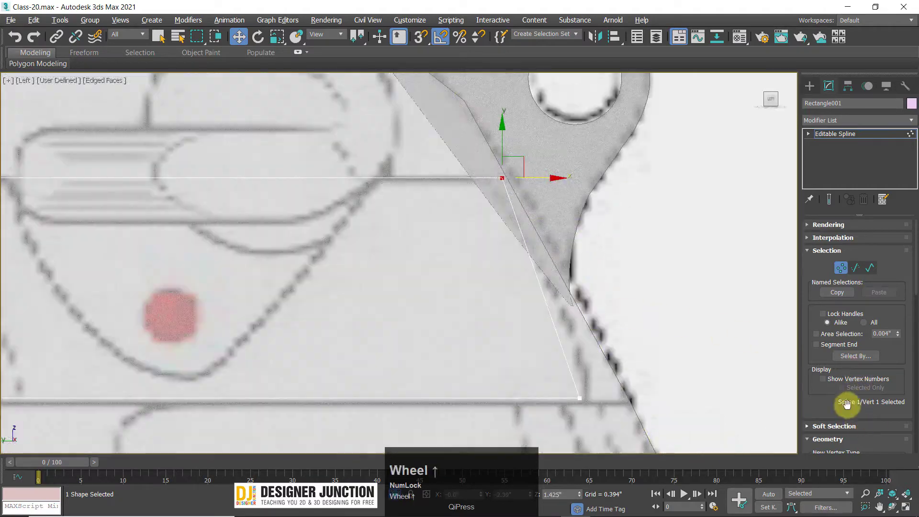
scroll(585, 363, "down", 4)
Step: Try converting the spline's two rear vertices to Bezier points
left_click(598, 358)
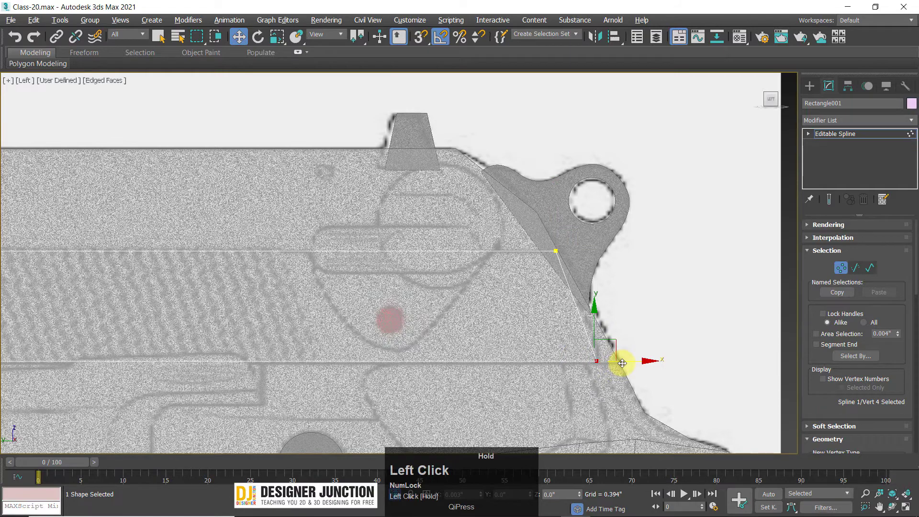
left_click(555, 250, "ctrl")
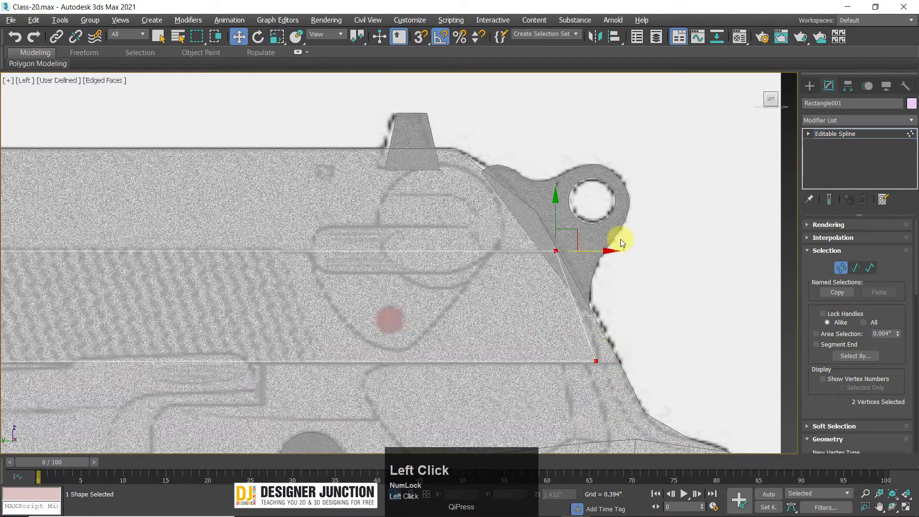
right_click(617, 235)
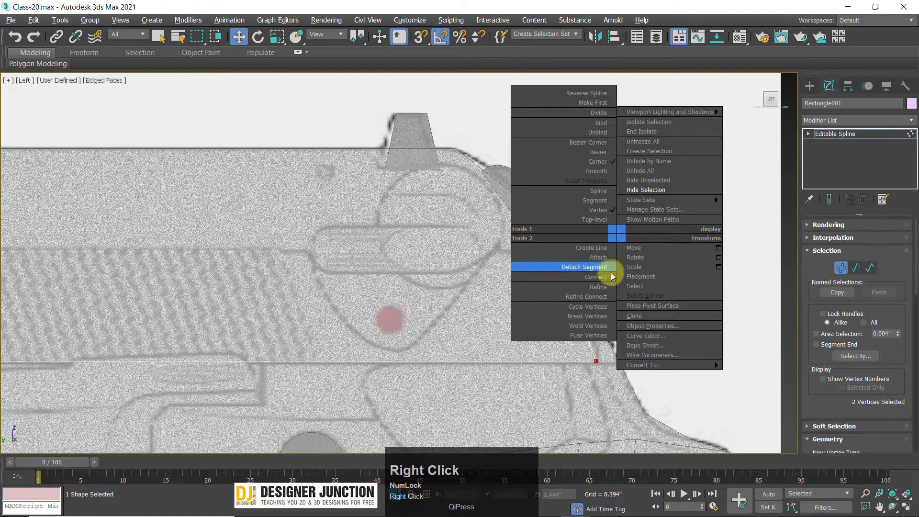
left_click(606, 165)
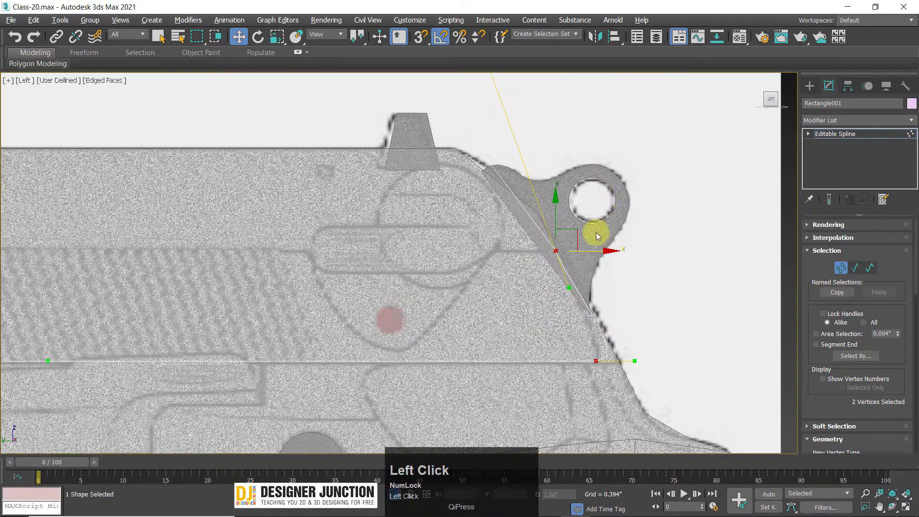
middle_click_drag(595, 232, 559, 236)
key("ctrl+z")
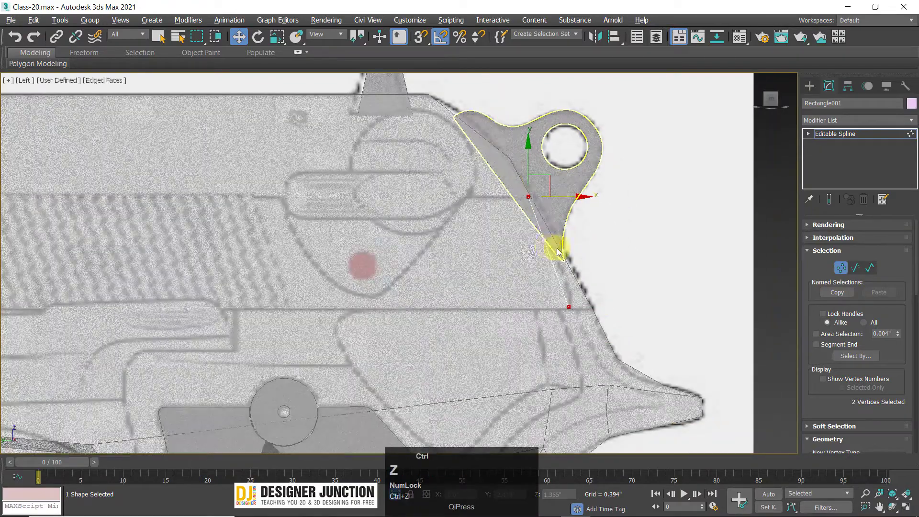
Step: Refine the band spline's slanted rear edge with an extra vertex and move it out to the slide's rear contour
left_click_drag(821, 443, 822, 399)
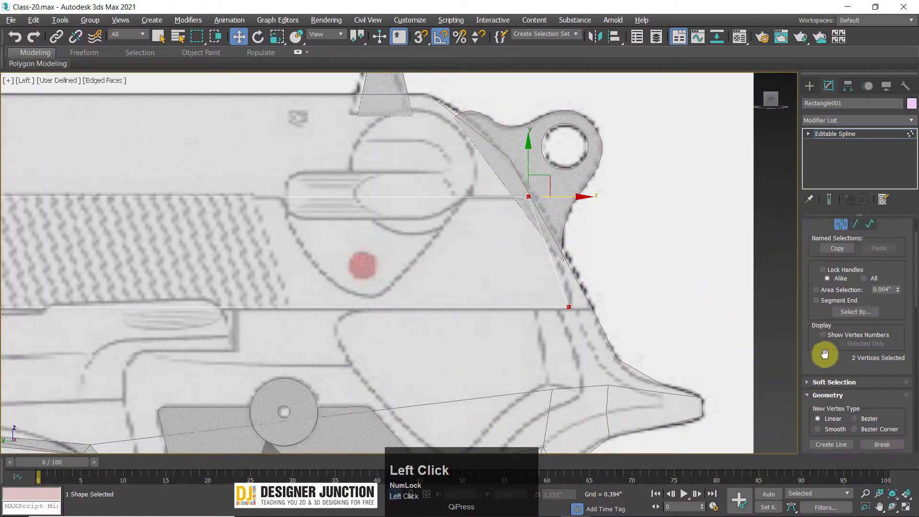
left_click_drag(824, 354, 858, 257)
left_click(833, 317)
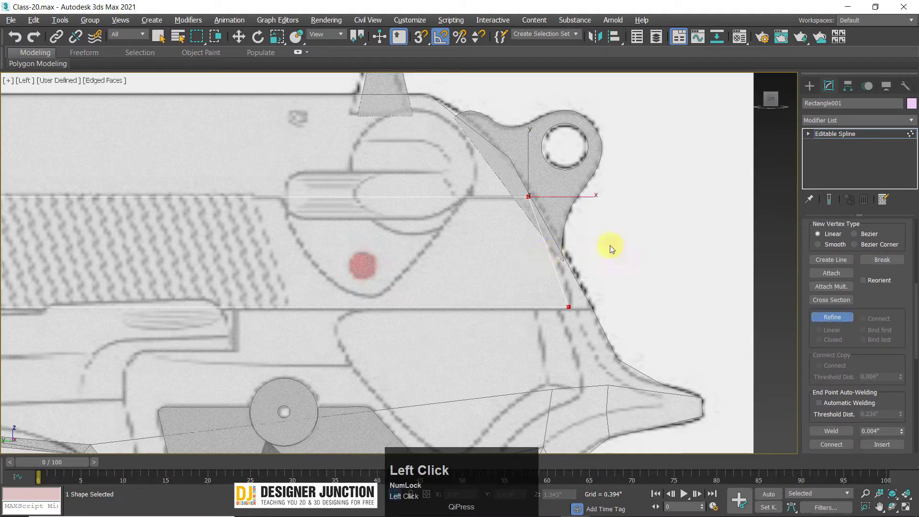
right_click(548, 251)
left_click(553, 246)
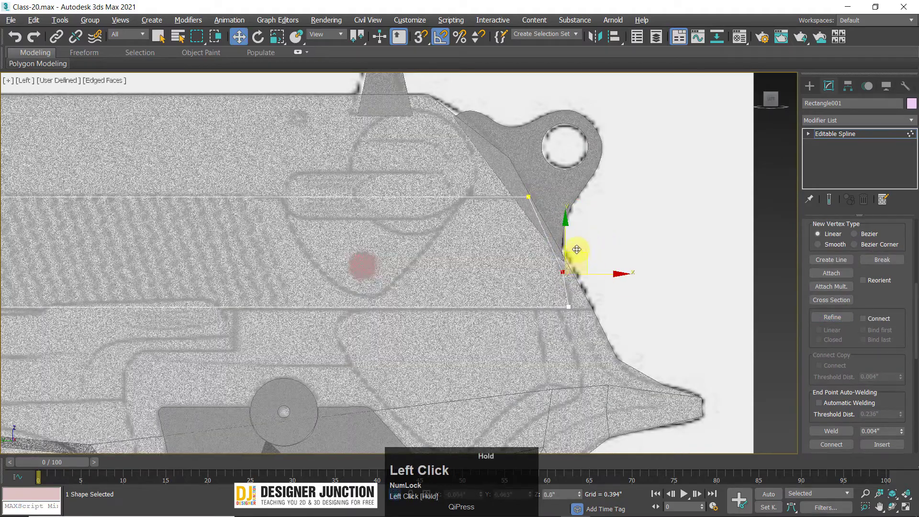
left_click_drag(577, 250, 535, 259)
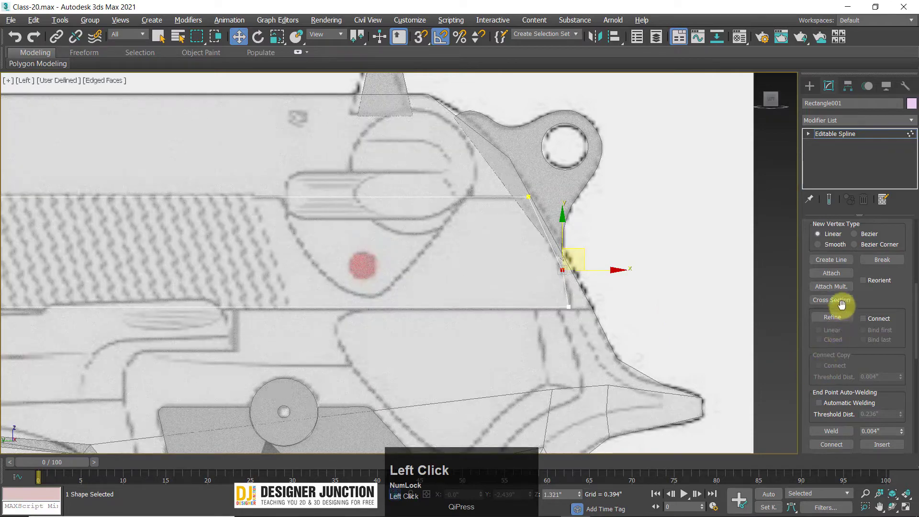
Step: Fillet the added rear-edge vertex slightly and leave vertex editing
scroll(841, 304, "down", 5)
left_click(830, 327)
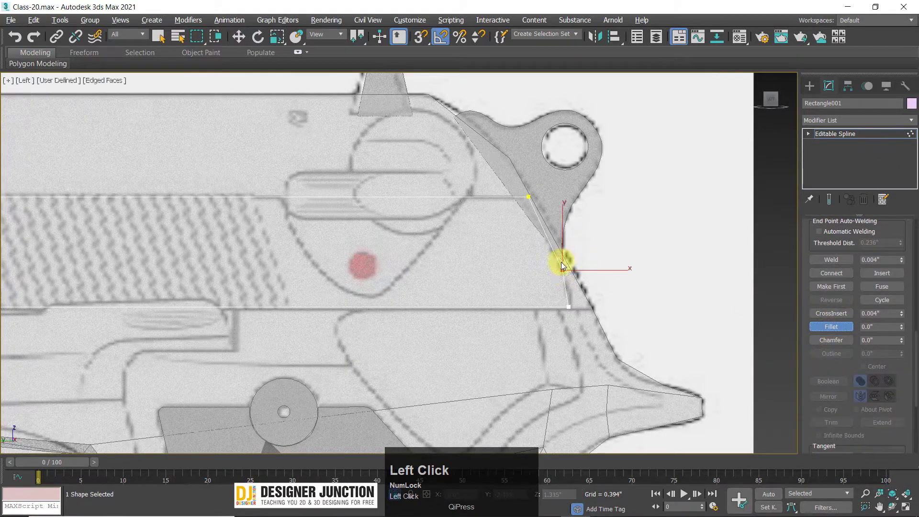
left_click_drag(563, 266, 568, 246)
left_click(857, 134)
scroll(632, 267, "down", 5)
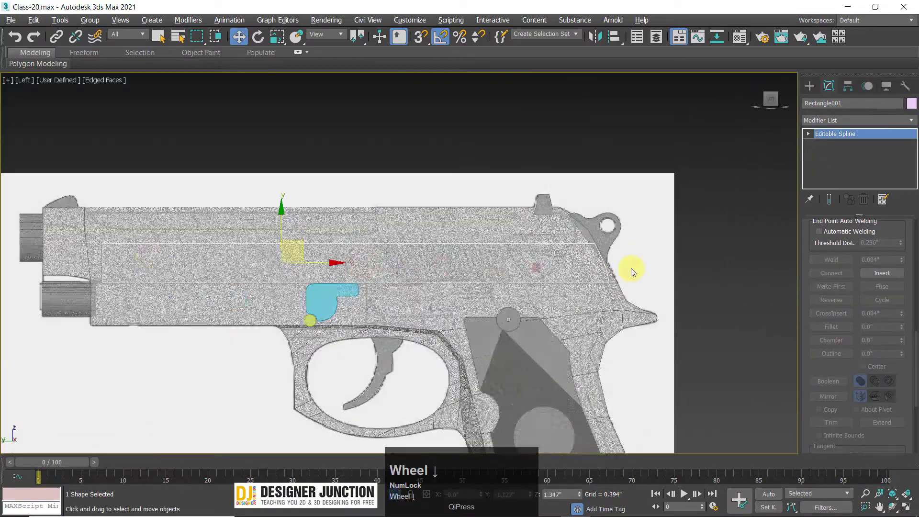
Step: Apply an Extrude modifier with an amount of 0.01" to the band spline, viewed in Perspective
key("alt+w")
right_click(669, 375)
key("alt+w")
middle_click_drag(666, 371, 550, 311, "alt")
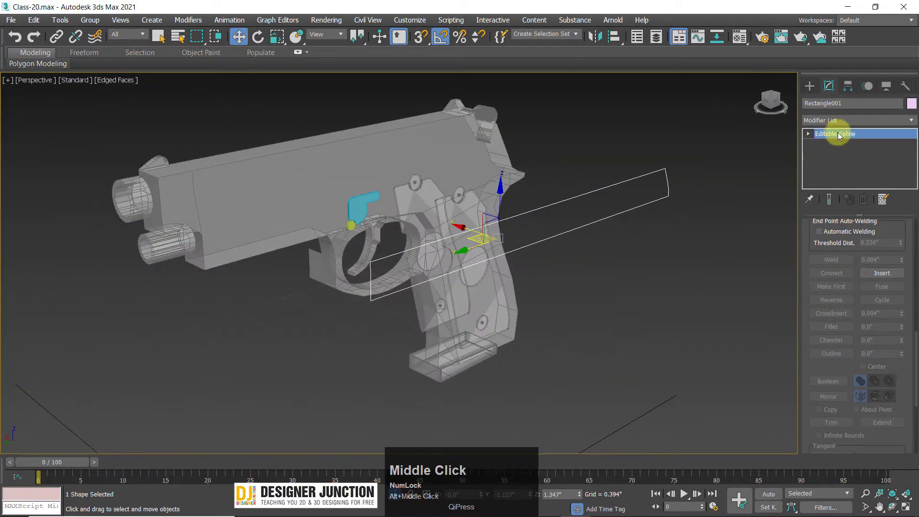
left_click(834, 119)
scroll(839, 171, "down", 5)
left_click(823, 183)
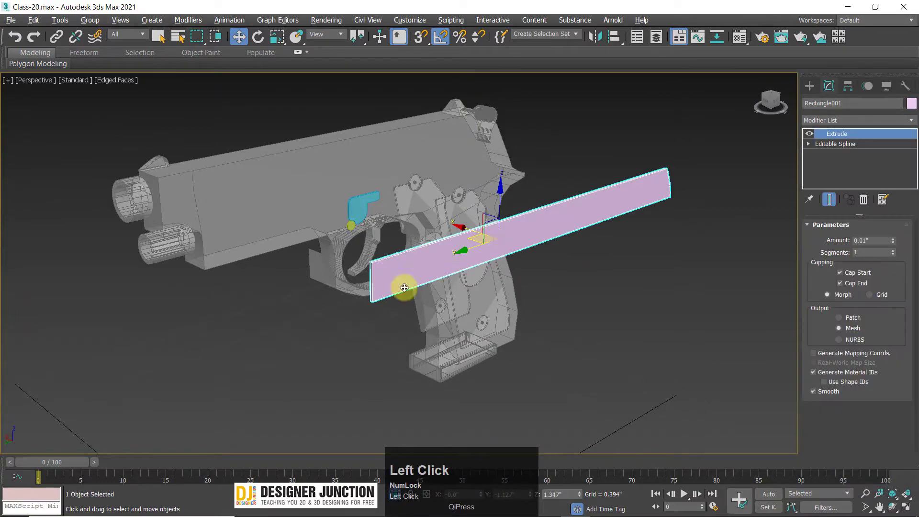
Step: Move the extruded band along X in the Top view until it reaches the pistol body's outer side
key("alt+w")
key("alt+w")
scroll(378, 219, "down", 2)
key("z")
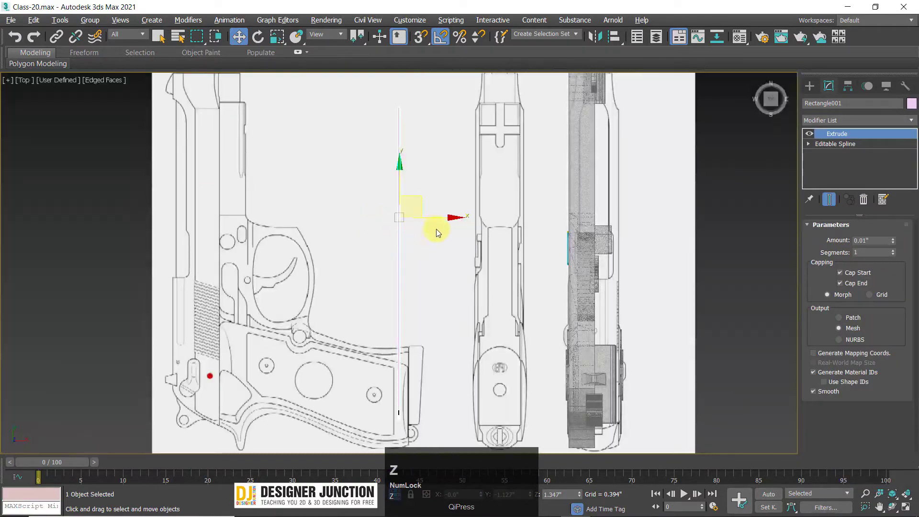
left_click_drag(437, 217, 607, 242)
key("z")
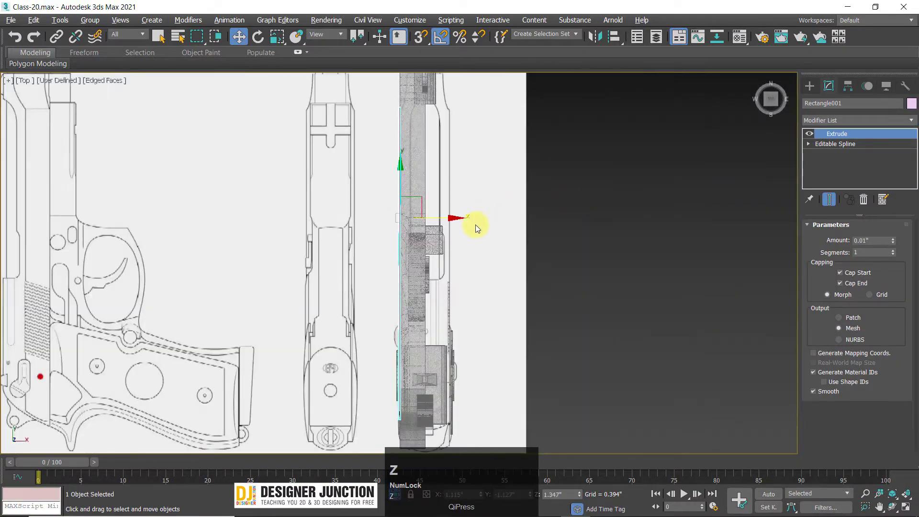
Step: Fine-adjust the band along X so it sits flush against the slide's outer face, and deselect it
scroll(251, 177, "up", 2)
scroll(334, 211, "up", 3)
scroll(410, 117, "up", 3)
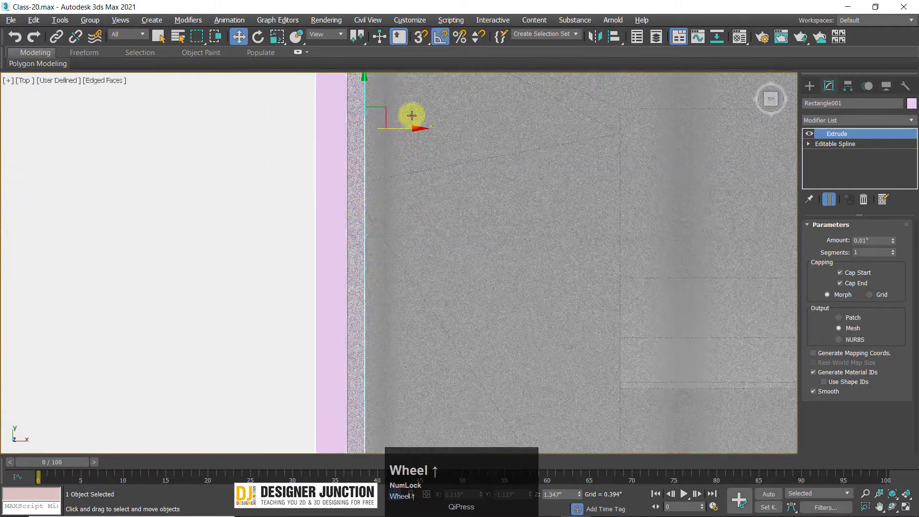
left_click_drag(414, 127, 400, 126)
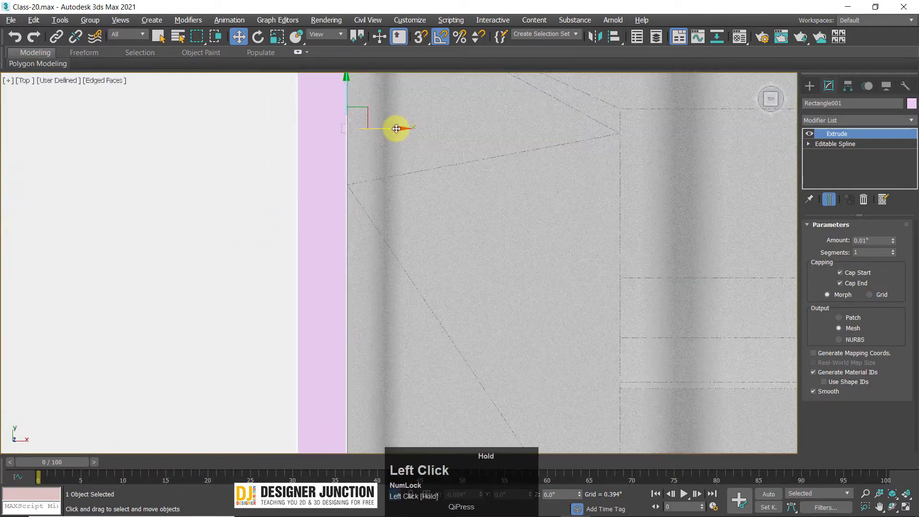
key("alt+w")
key("alt+w")
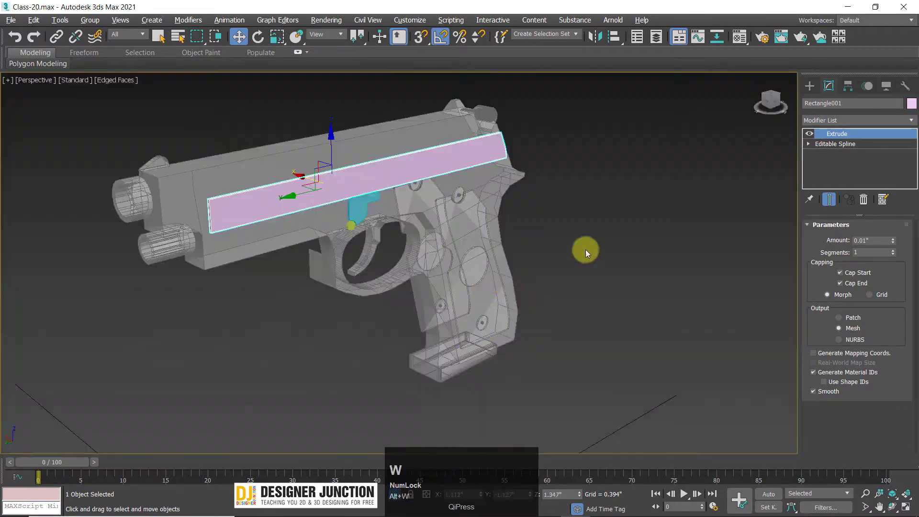
left_click(585, 253)
middle_click_drag(458, 209, 452, 248, "alt")
Step: Start a Line in the Left view at the slide's upper front edge and trace the cutout's curved front corner with a Bezier point
key("alt+w")
key("alt+w")
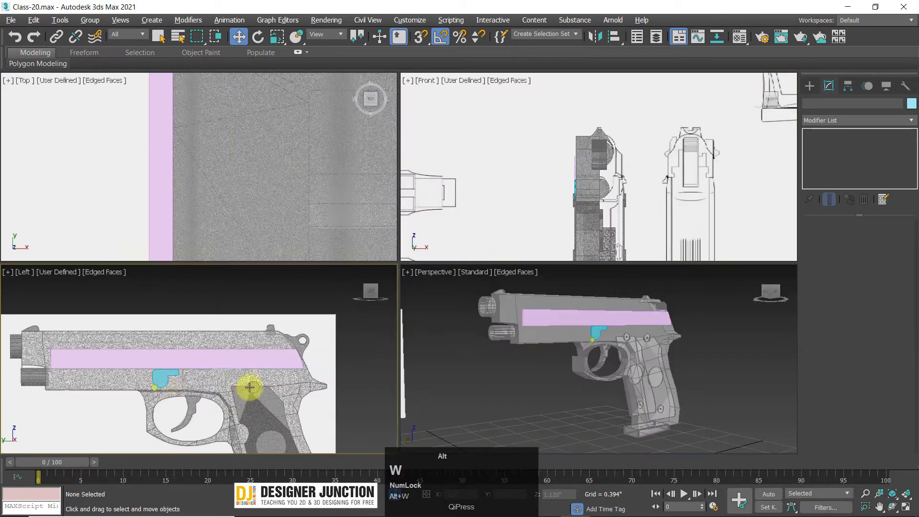
key("alt+w")
left_click(811, 84)
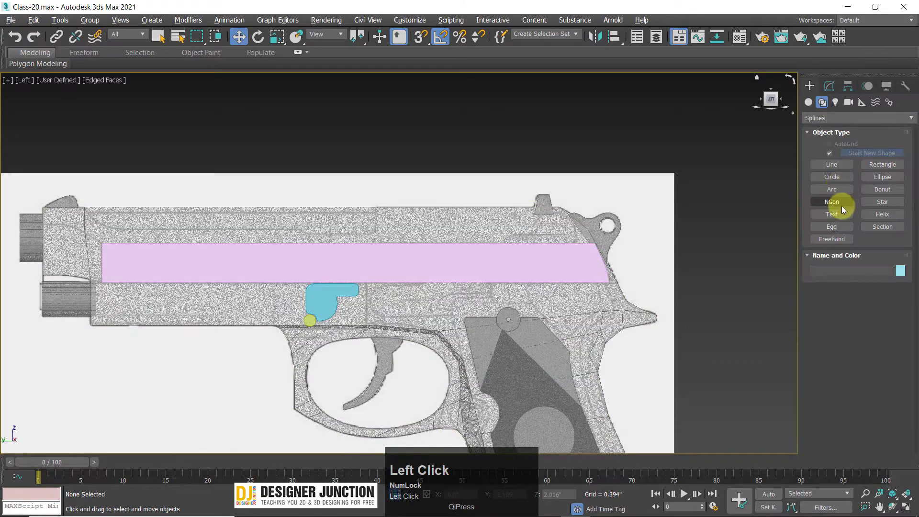
left_click(831, 164)
middle_click(318, 199)
scroll(268, 275, "up", 4)
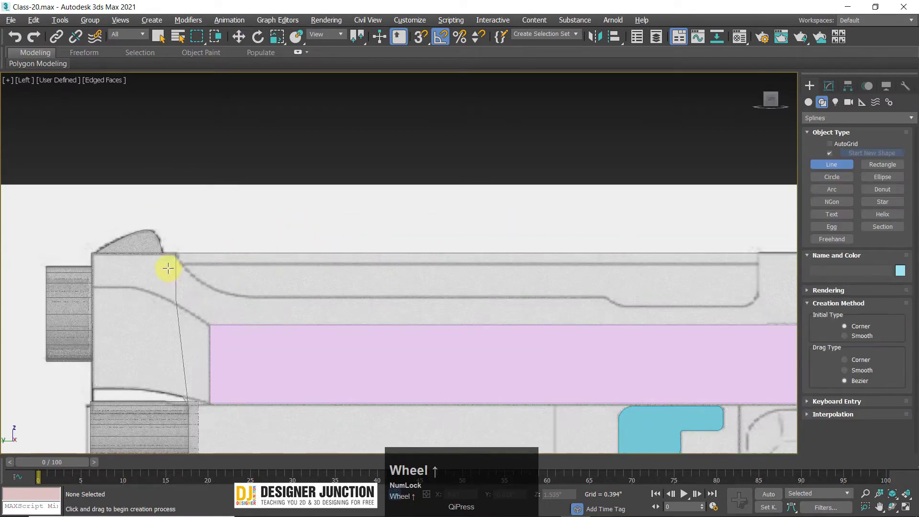
left_click(176, 254)
middle_click_drag(276, 297, 181, 280)
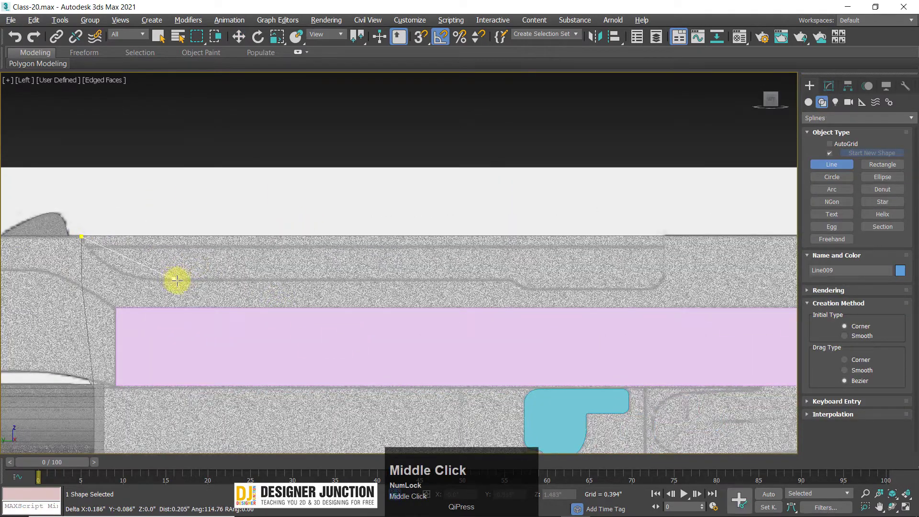
left_click_drag(181, 280, 254, 278)
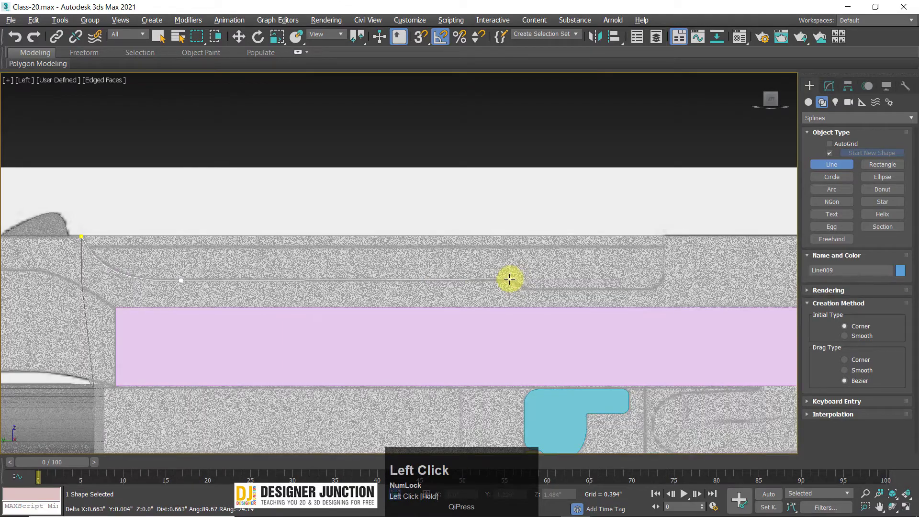
Step: Trace the cutout's bottom edge, small step, rear corner and rear edge up to the slide's top, and close the spline
left_click(510, 278)
left_click(524, 289)
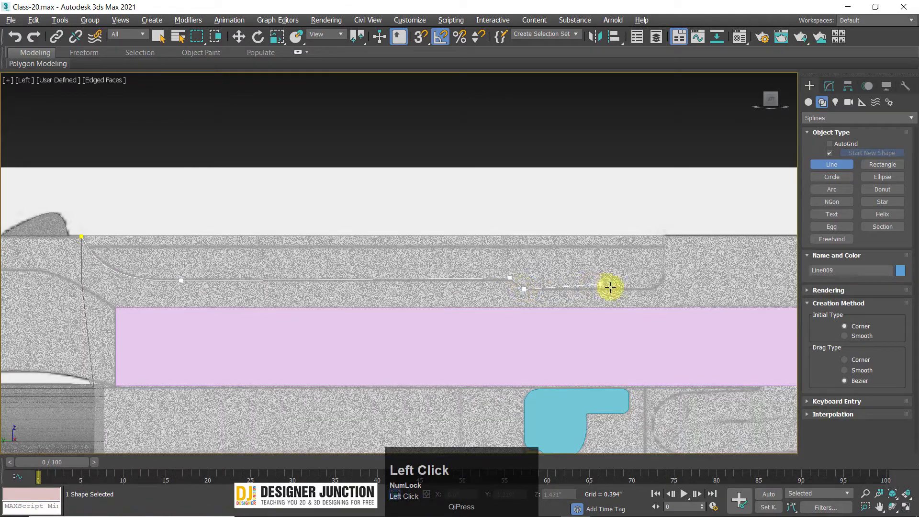
left_click(654, 289)
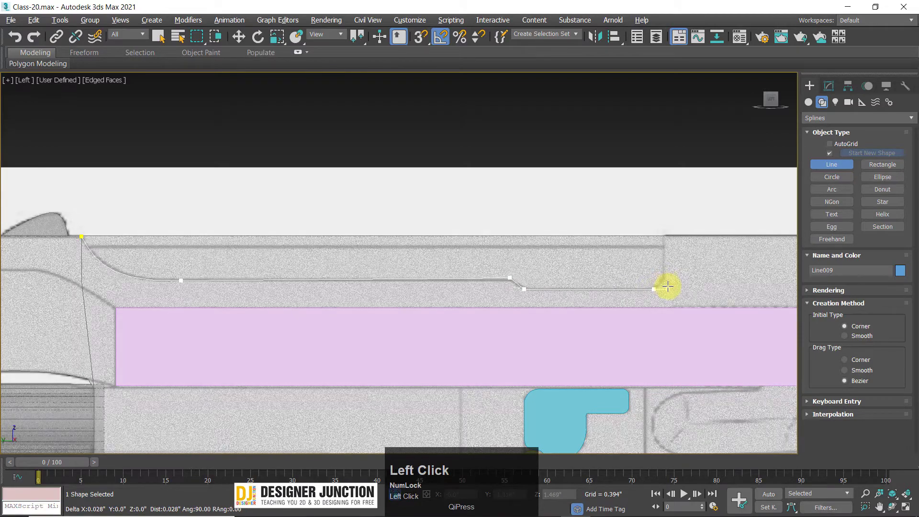
left_click(666, 274)
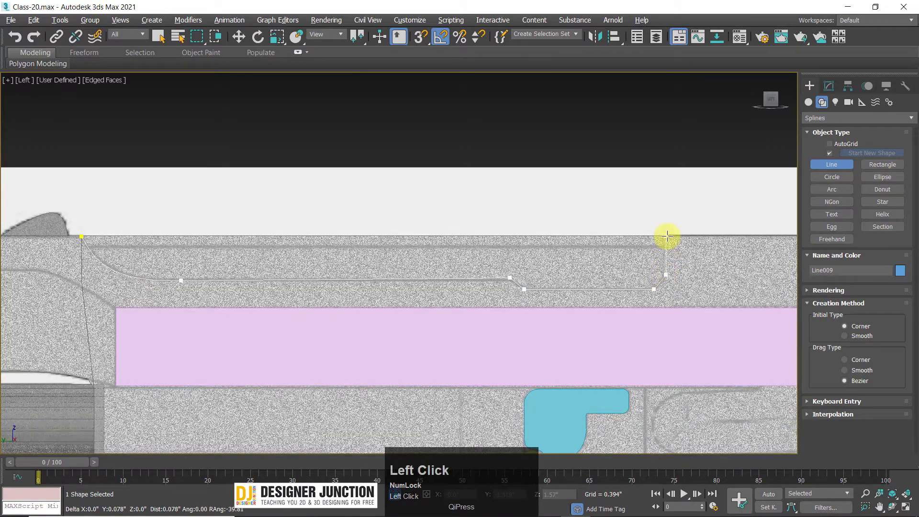
left_click(667, 235)
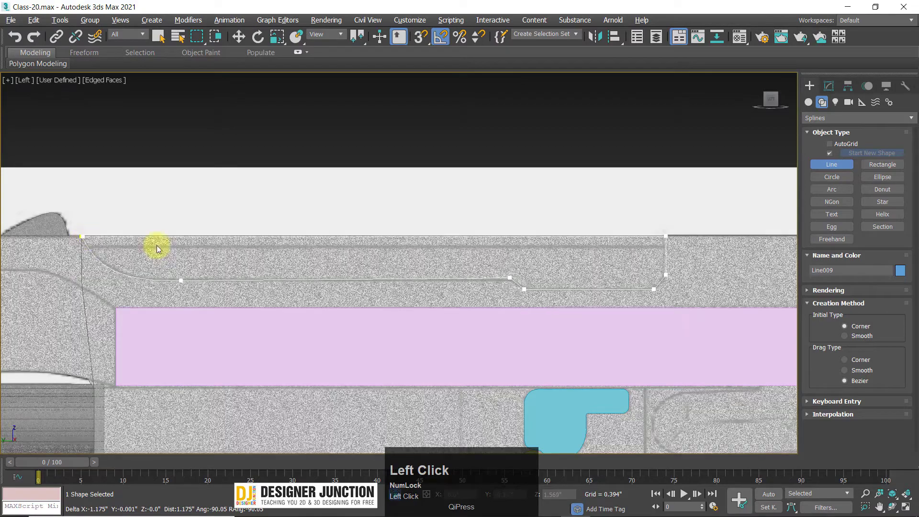
left_click(435, 273)
right_click(835, 150)
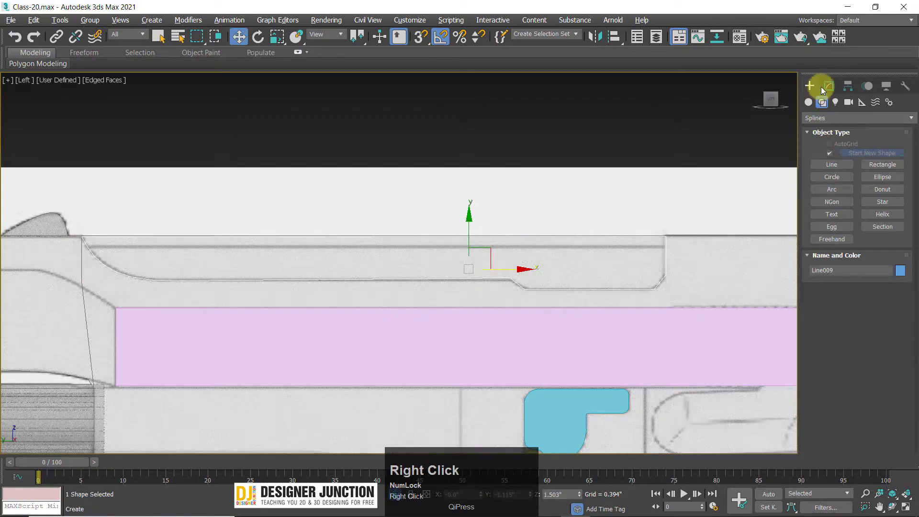
Step: Enter vertex editing on the cutout spline and select the two vertices at its lower rear corner
left_click(828, 87)
left_click(840, 259)
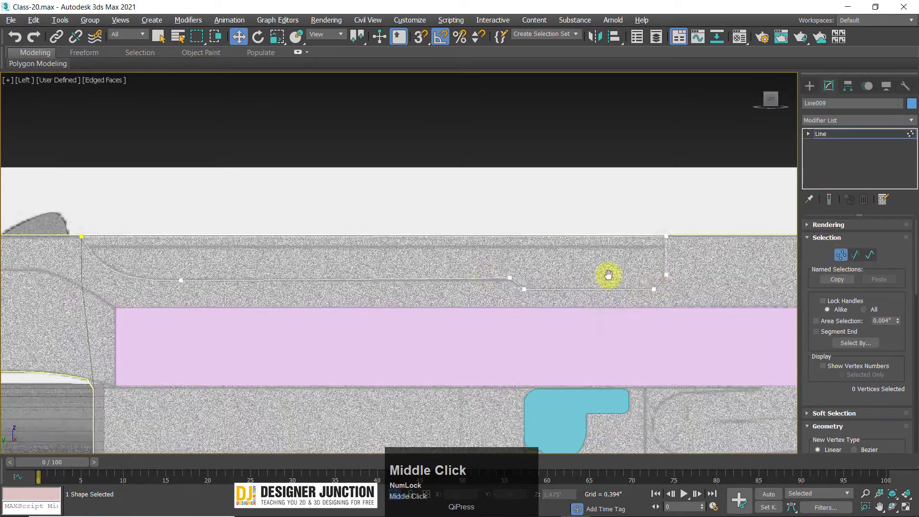
middle_click_drag(608, 275, 411, 255)
scroll(413, 253, "up", 4)
left_click_drag(493, 157, 403, 233)
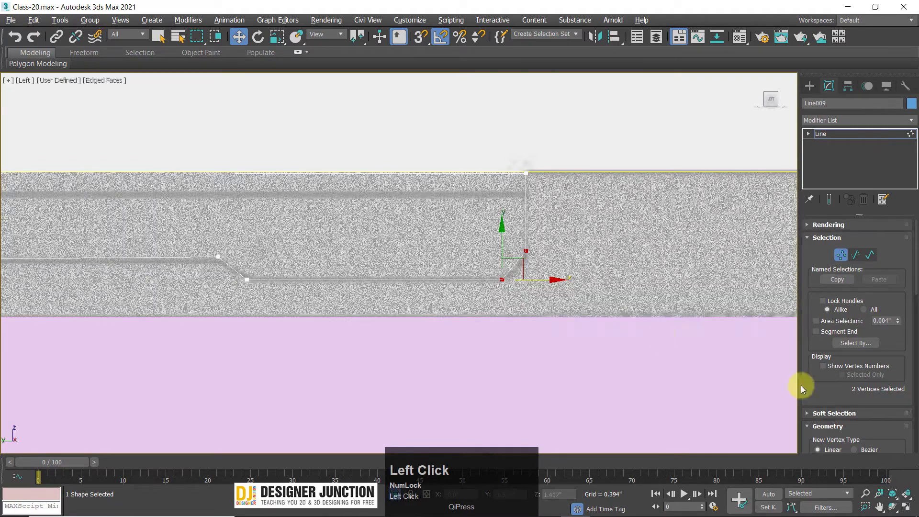
Step: Try to fillet the two vertices at the cutout's lower rear corner
left_click_drag(841, 404, 863, 231)
left_click_drag(828, 350, 821, 207)
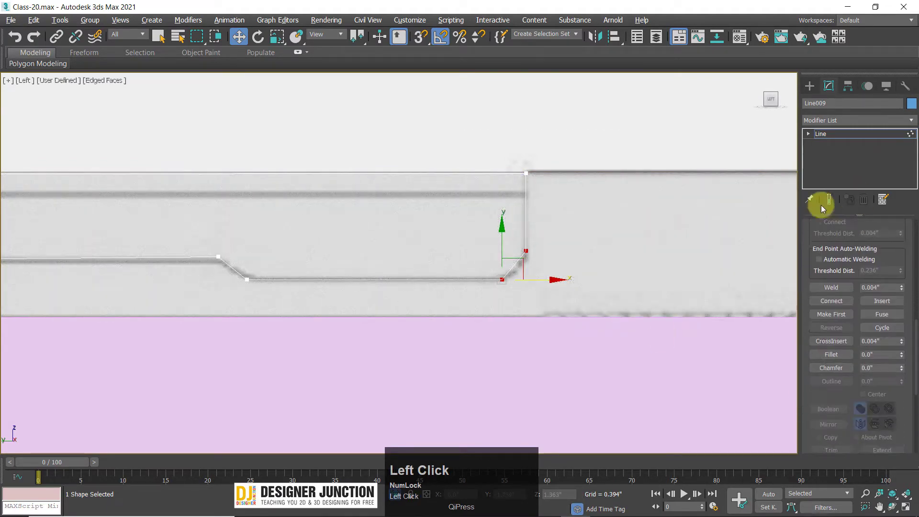
left_click(831, 355)
left_click(500, 283)
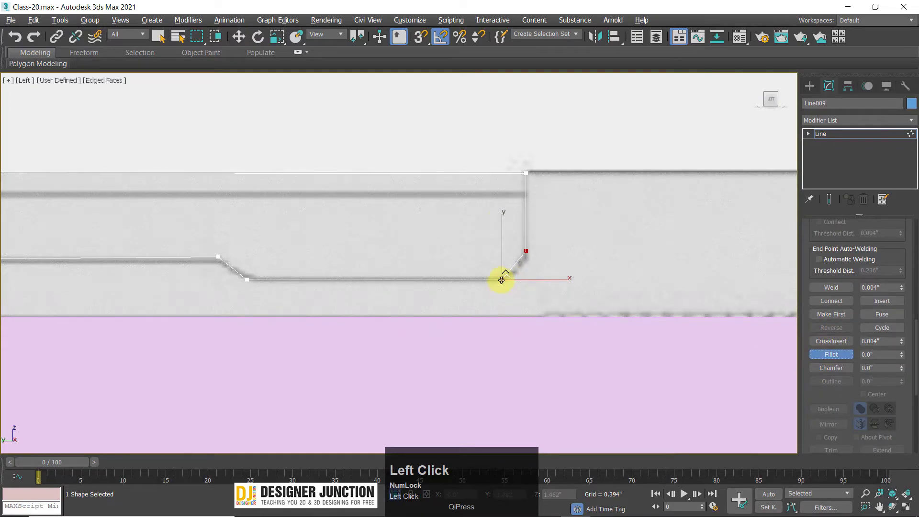
left_click_drag(501, 280, 718, 139)
key("ctrl+z")
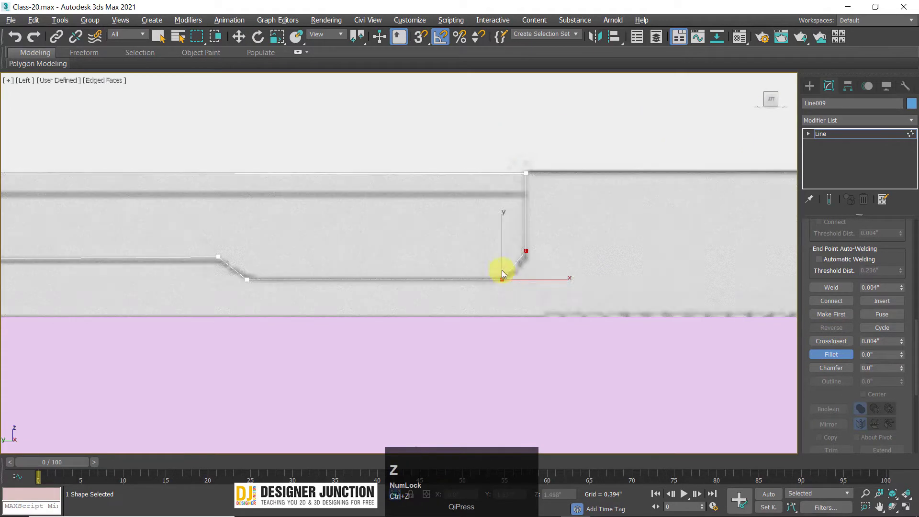
left_click_drag(501, 279, 502, 273)
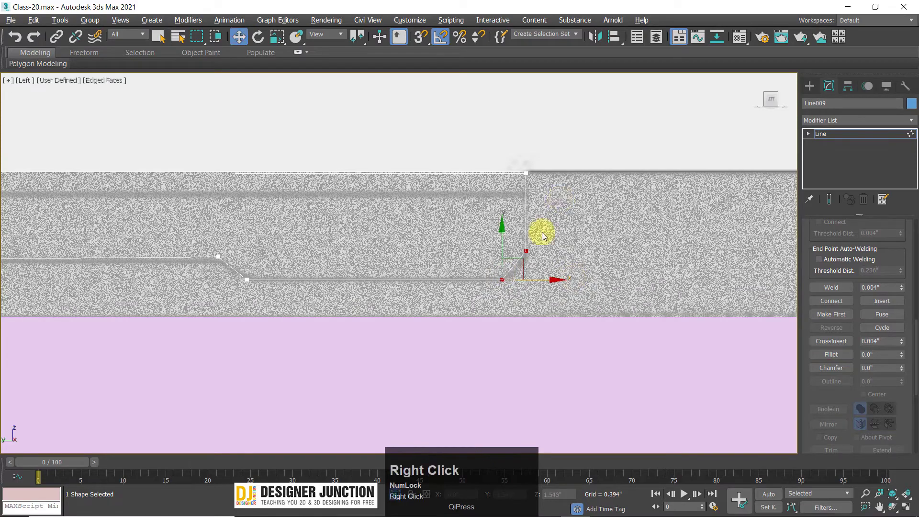
Step: Delete the upper vertex of the cutout's rear corner and move the lower one back along X to square the corner
left_click_drag(510, 237, 554, 283)
key("Delete")
left_click(502, 279)
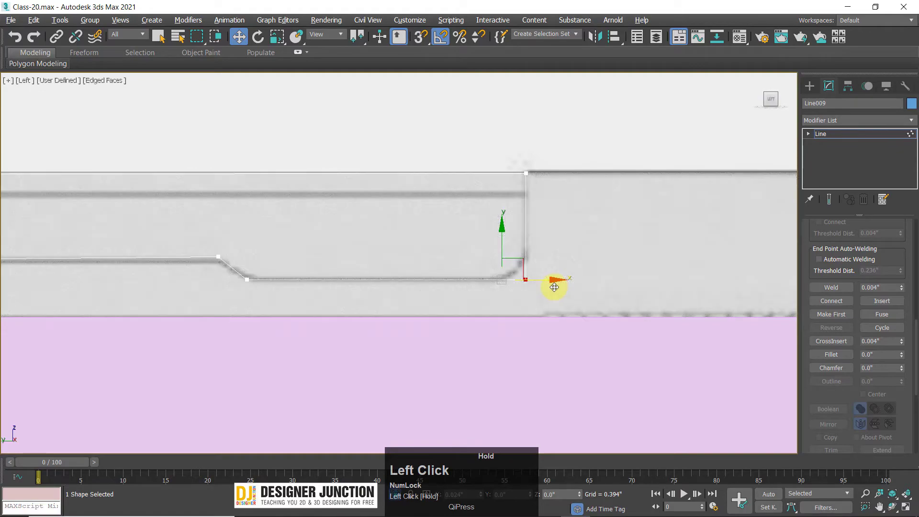
Step: Fillet the cutout's squared lower rear corner to match the blueprint's rounding and leave vertex editing
left_click(831, 354)
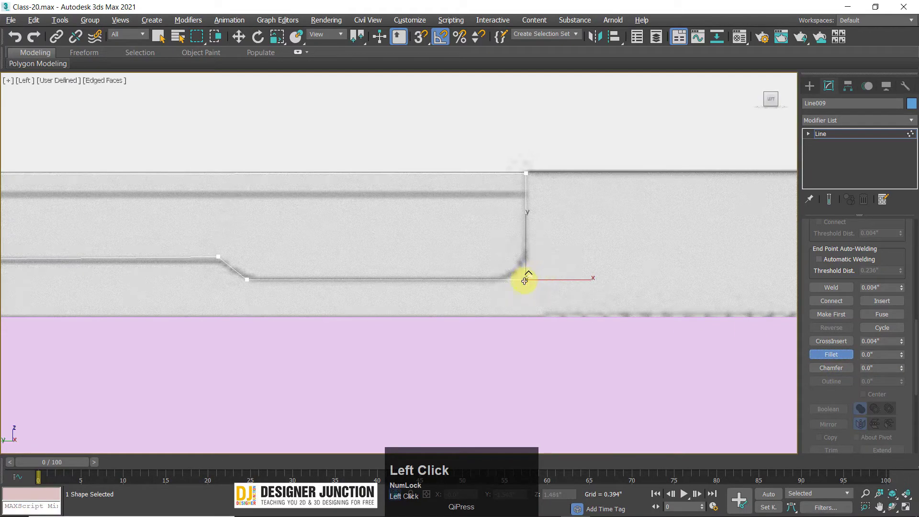
left_click_drag(525, 277, 547, 246)
left_click(835, 133)
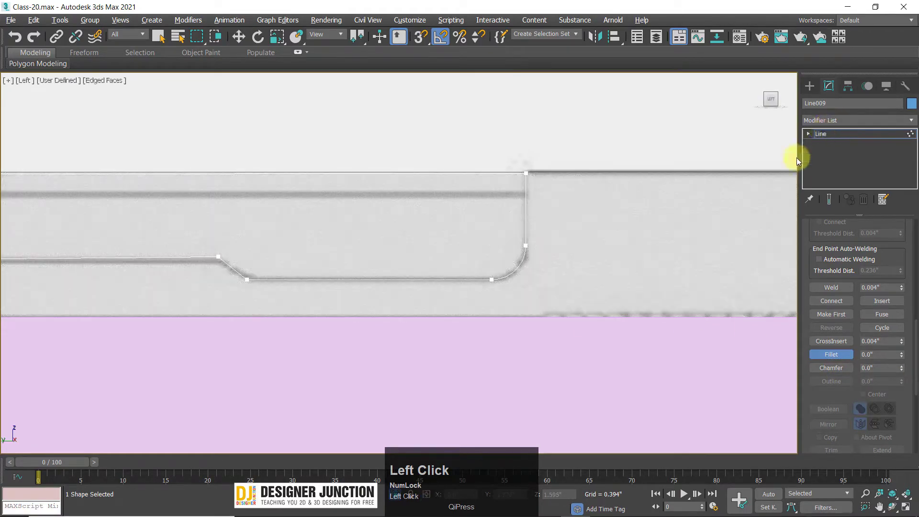
scroll(539, 220, "down", 3)
scroll(444, 244, "up", 3)
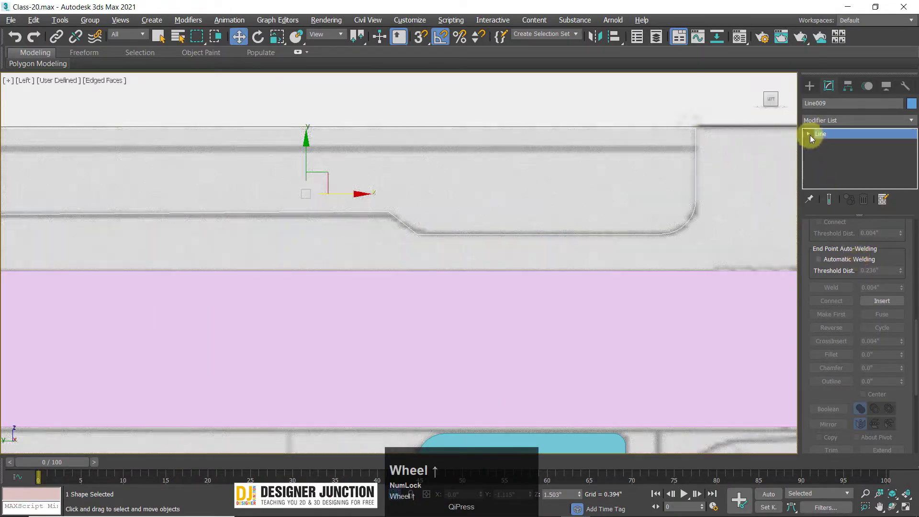
Step: Fillet the two vertices of the small step in the cutout's bottom edge
left_click(832, 146)
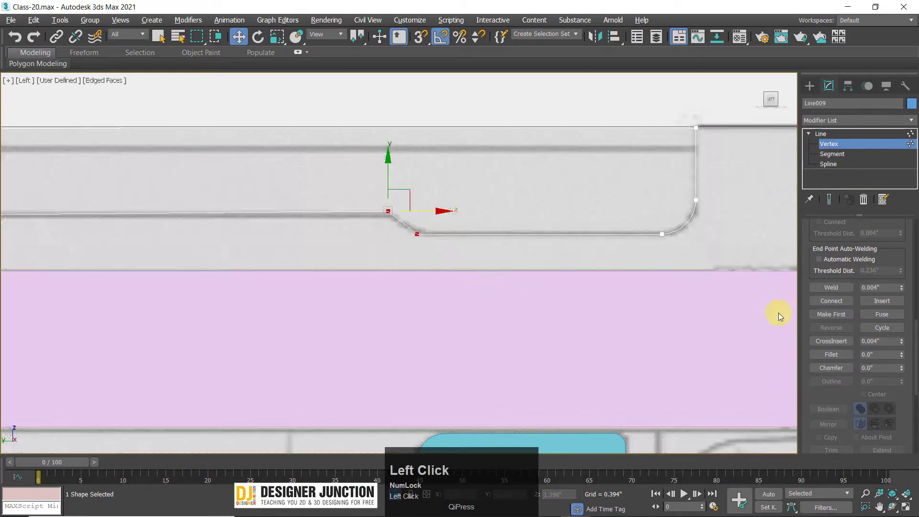
left_click(831, 354)
left_click_drag(417, 233, 426, 228)
scroll(436, 220, "down", 6)
middle_click_drag(368, 214, 516, 226)
scroll(515, 226, "up", 2)
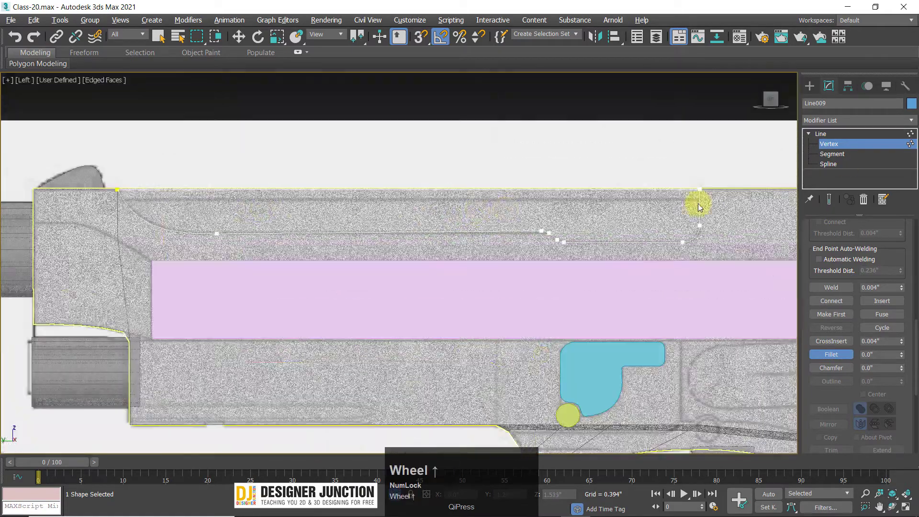
Step: Leave vertex editing and extrude the slide's upper cutout outline by 0.01"
left_click(829, 137)
key("alt+w")
key("alt+w")
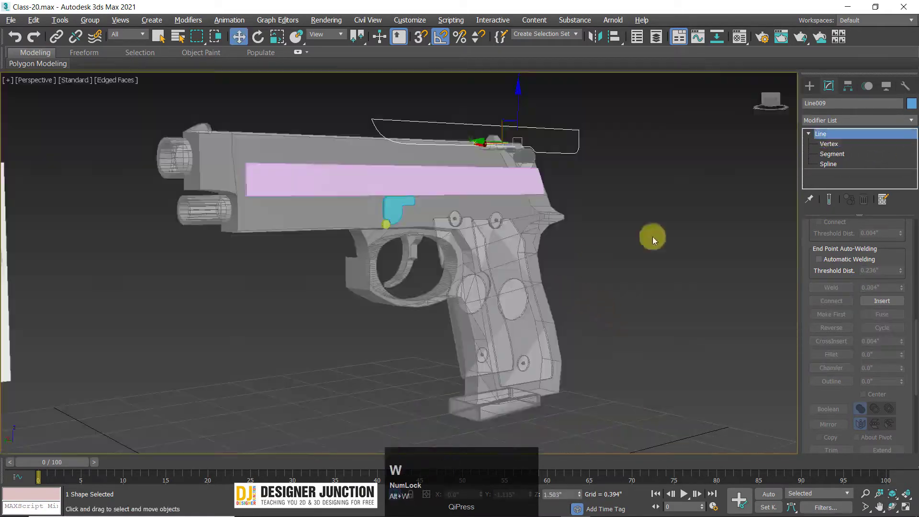
left_click(823, 125)
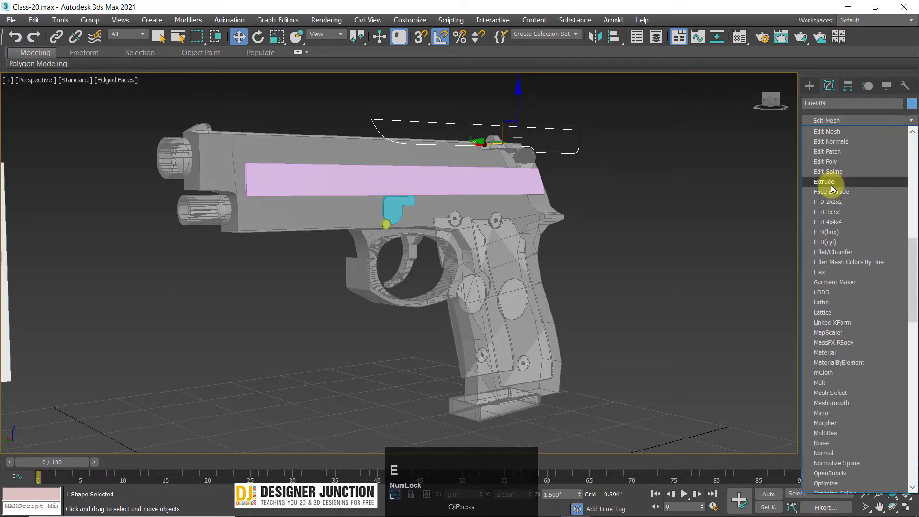
left_click(829, 185)
middle_click_drag(385, 230, 513, 165, "alt")
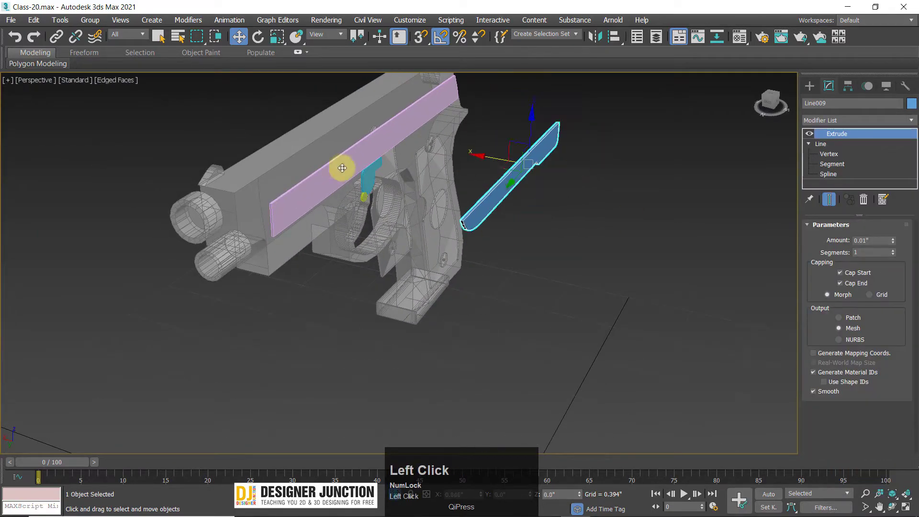
Step: Move the extruded cutout panel along X in the top view until it sits against the slide's side
left_click_drag(343, 164, 288, 165)
scroll(330, 177, "up", 4)
key("alt+w")
middle_click(294, 207)
key("alt+w")
key("z")
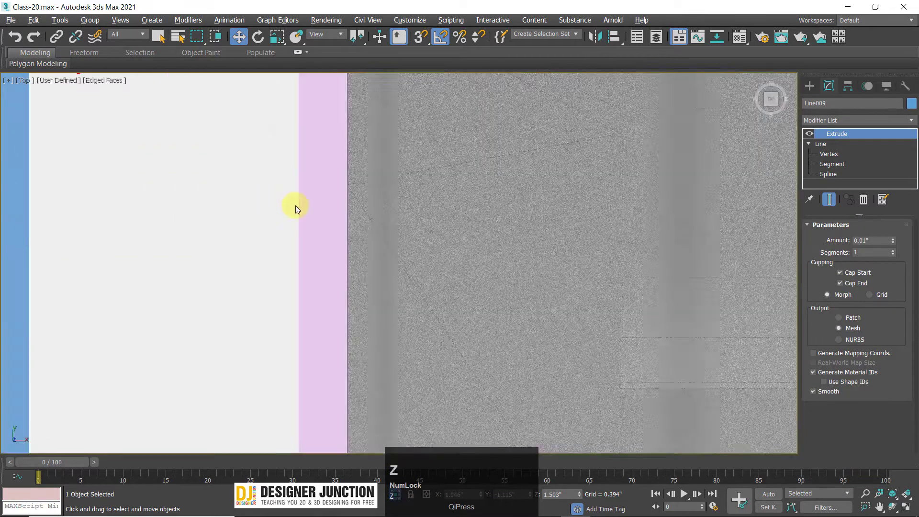
scroll(404, 317, "up", 5)
scroll(404, 316, "up", 3)
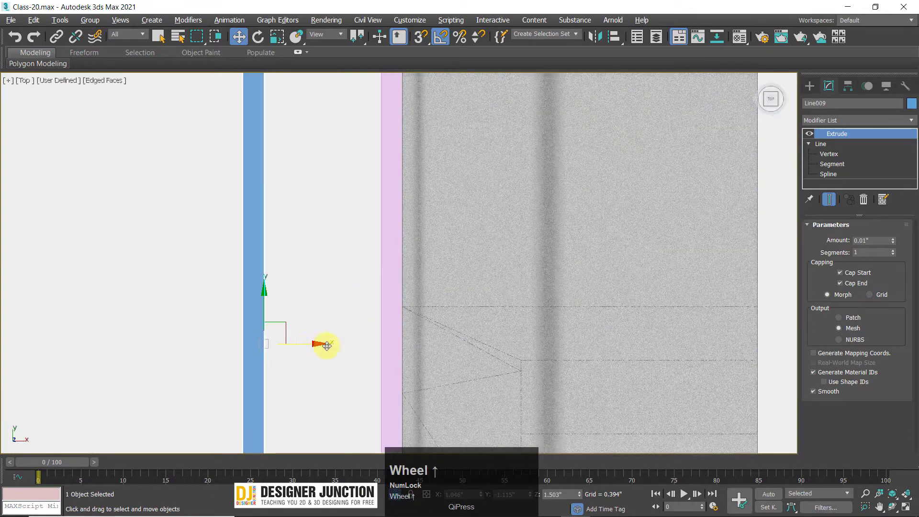
left_click_drag(322, 344, 448, 353)
key("alt+w")
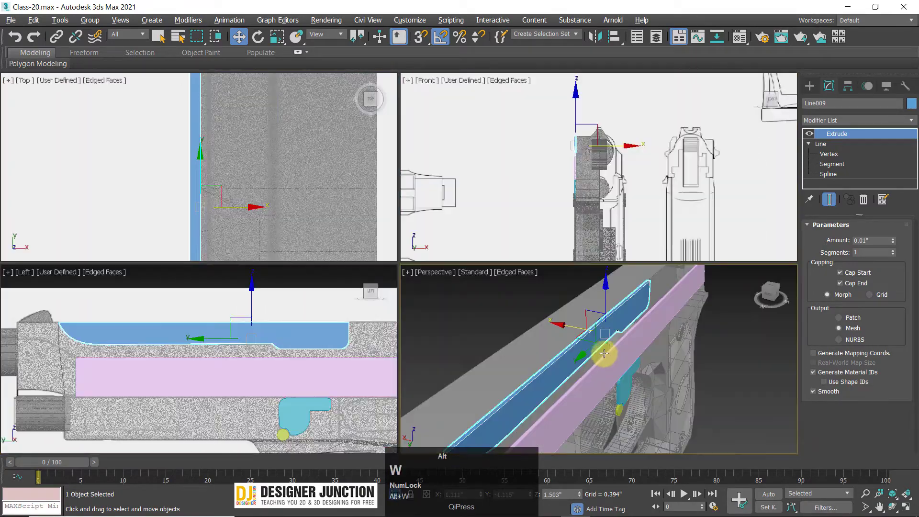
key("alt+w")
middle_click_drag(527, 294, 482, 250, "alt")
key("z")
Step: Examine the blueprint details at the slide's upper rear in the left view
left_click(553, 131)
middle_click_drag(554, 131, 526, 221, "alt")
key("alt+w")
key("alt+w")
key("z")
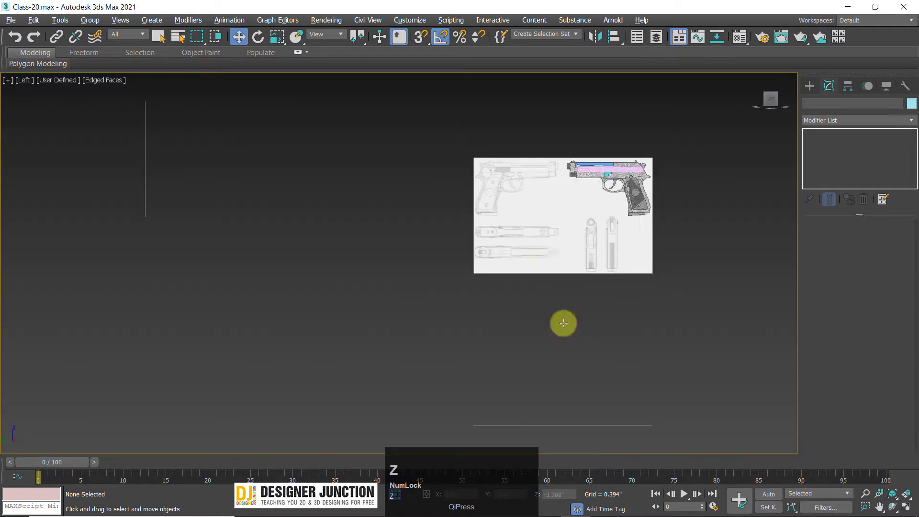
scroll(667, 178, "up", 2)
scroll(455, 135, "up", 3)
scroll(509, 237, "up", 2)
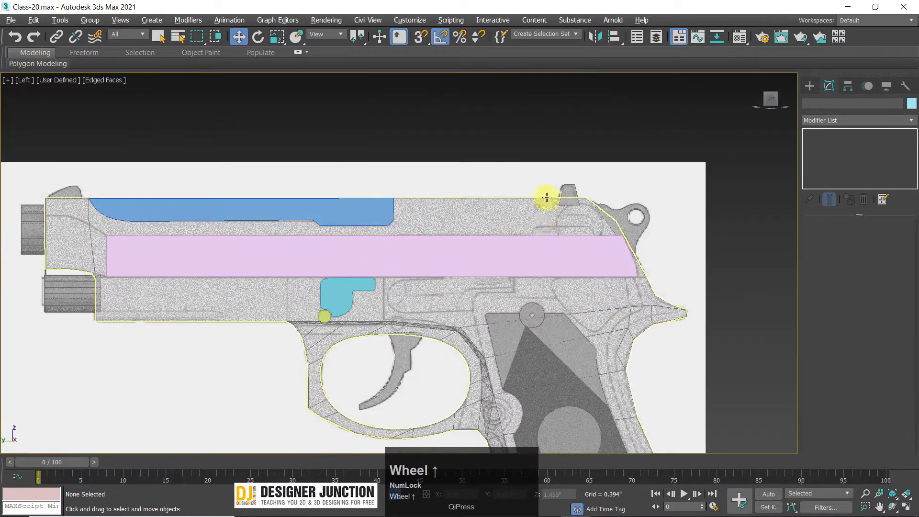
scroll(535, 225, "up", 4)
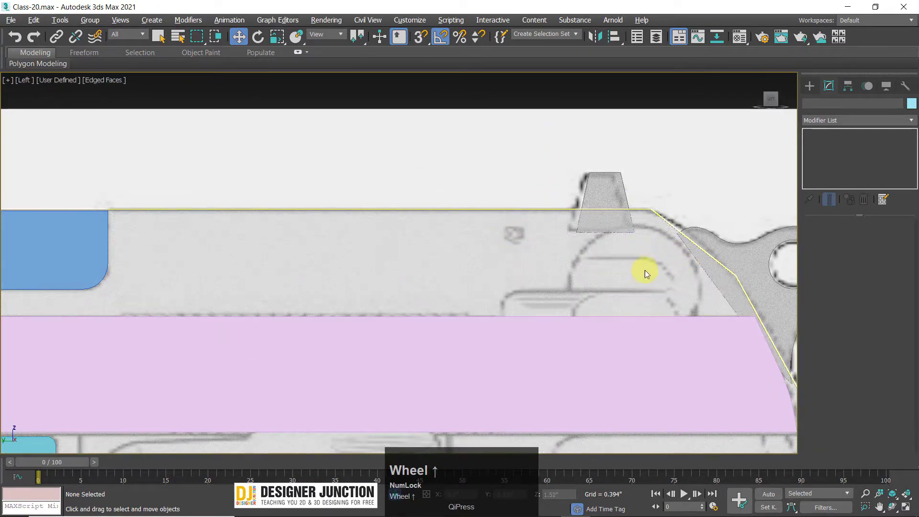
scroll(647, 274, "down", 4)
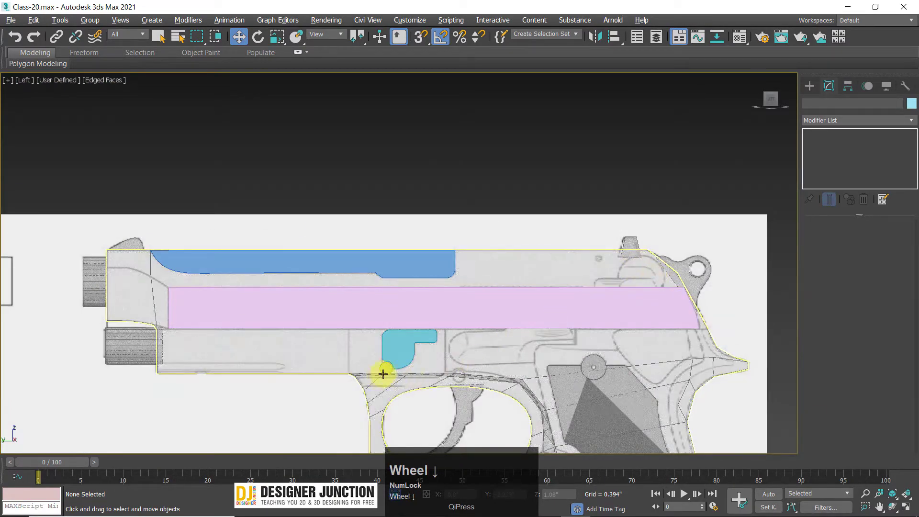
Step: Draw a circle of about 0.086" radius over the round detail below the rear sight in the left view
left_click(806, 87)
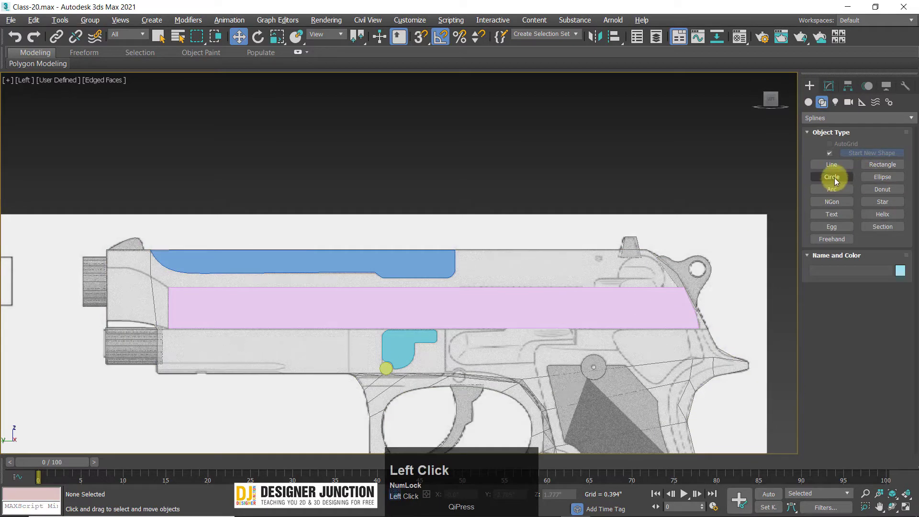
left_click(833, 176)
scroll(529, 206, "up", 5)
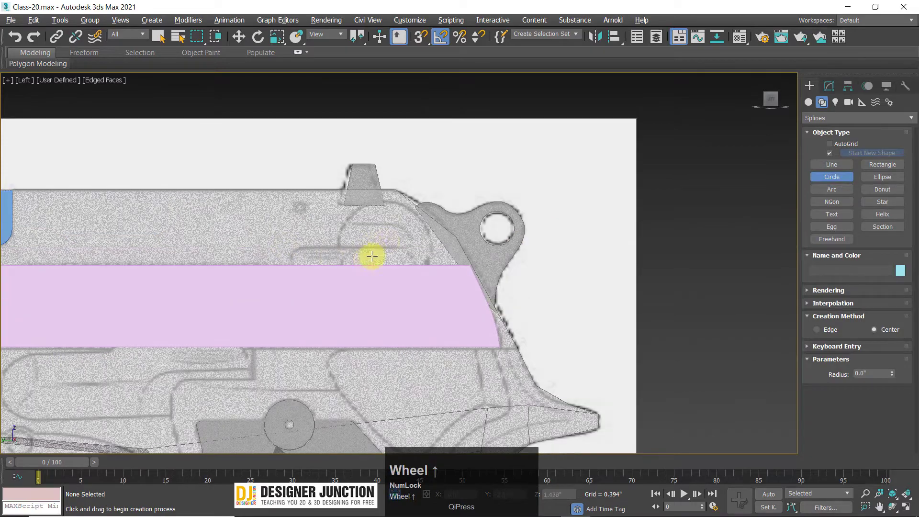
left_click_drag(388, 242, 434, 289)
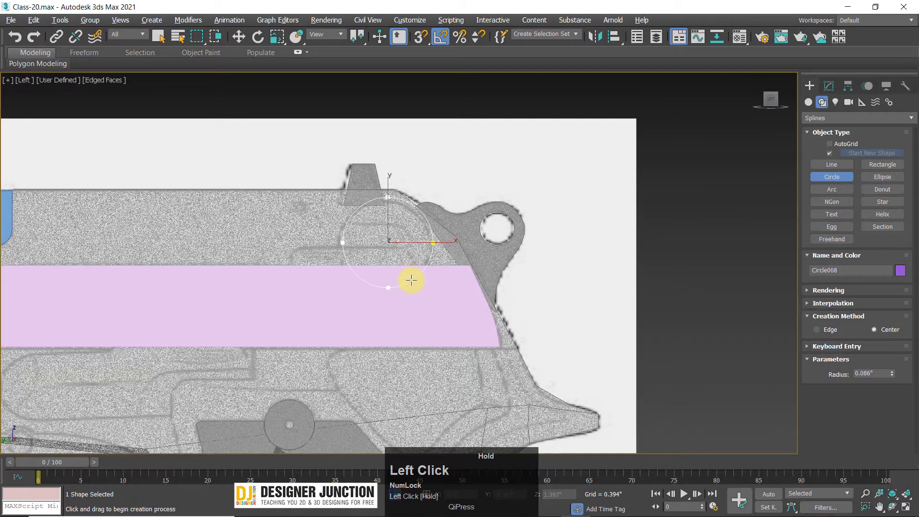
right_click(369, 246)
Step: Set the circle's radius to 0.091" and move it to match the blueprint's round detail
scroll(437, 213, "up", 4)
left_click(418, 224)
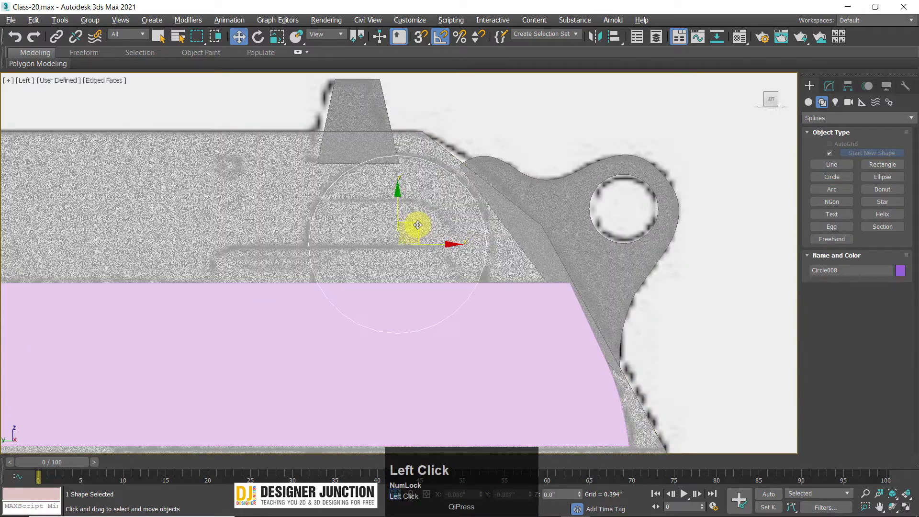
left_click(829, 86)
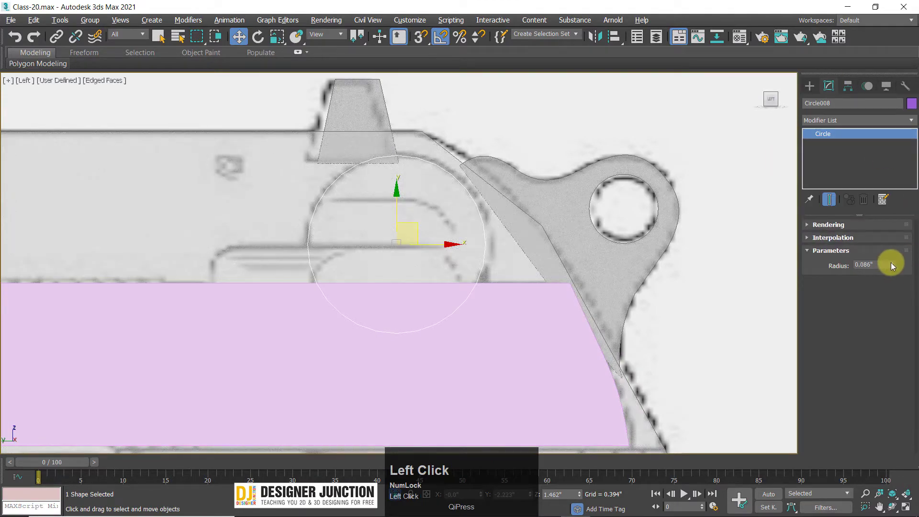
left_click(891, 263)
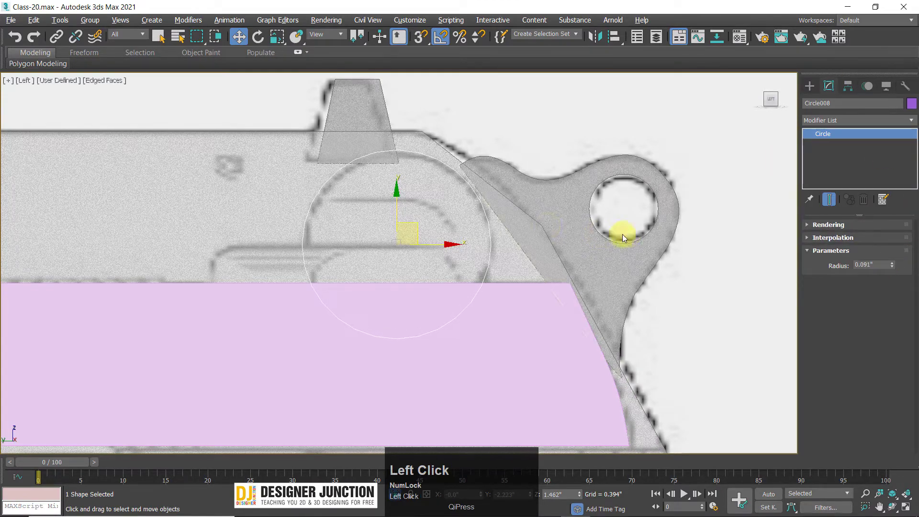
left_click_drag(418, 225, 426, 229)
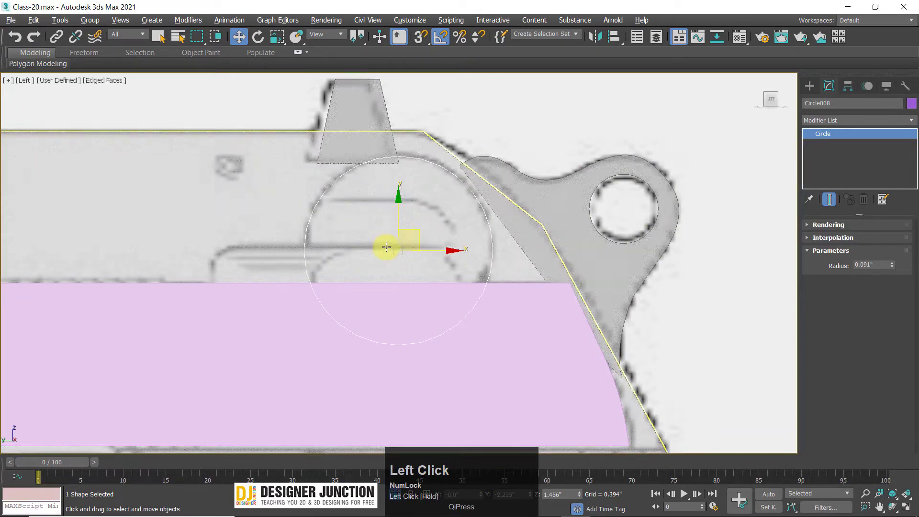
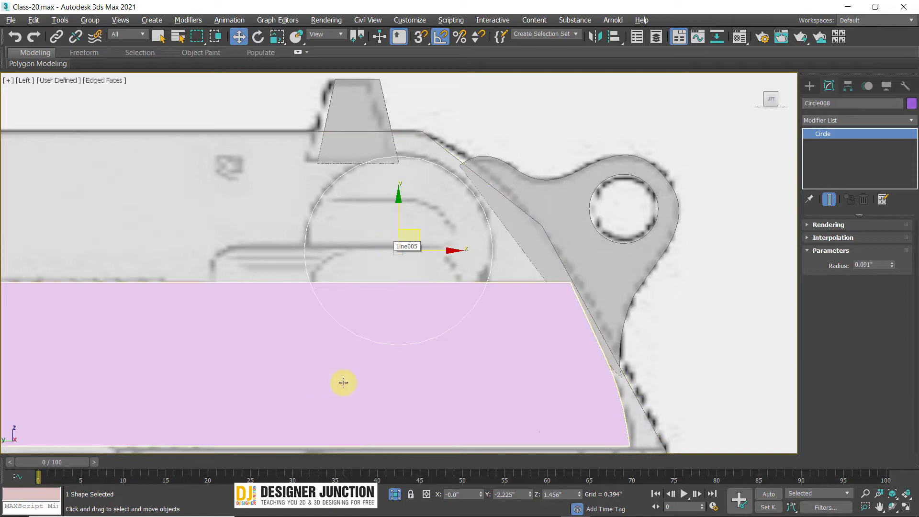
Step: Extrude the circle below the rear sight by 0.01"
middle_click_drag(472, 320, 472, 304)
key("alt+w")
middle_click(634, 378)
key("alt+w")
middle_click_drag(615, 247, 637, 292, "alt")
middle_click_drag(636, 292, 589, 332)
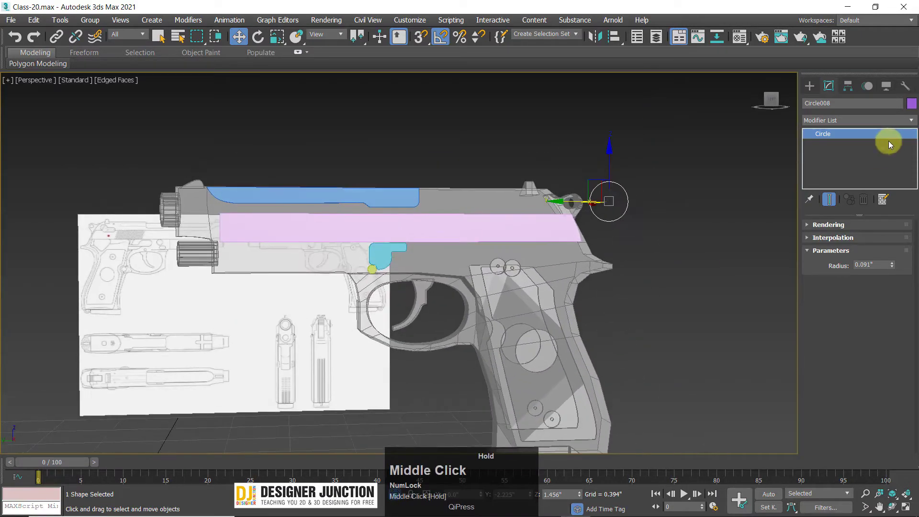
left_click(812, 120)
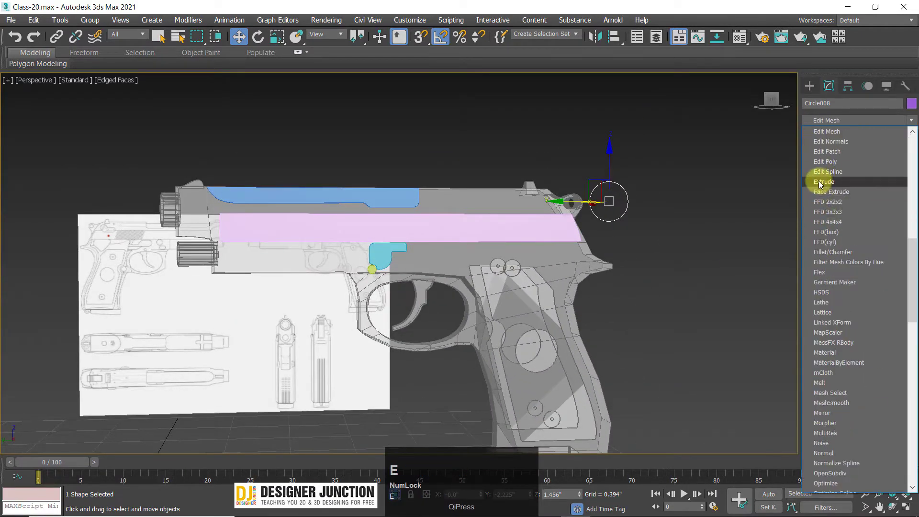
left_click(821, 180)
Step: Move the extruded disc along X in the top view until it lines up with the slide's middle band
middle_click_drag(556, 225, 585, 293, "alt")
key("alt+w")
middle_click(351, 233)
key("alt+w")
key("z")
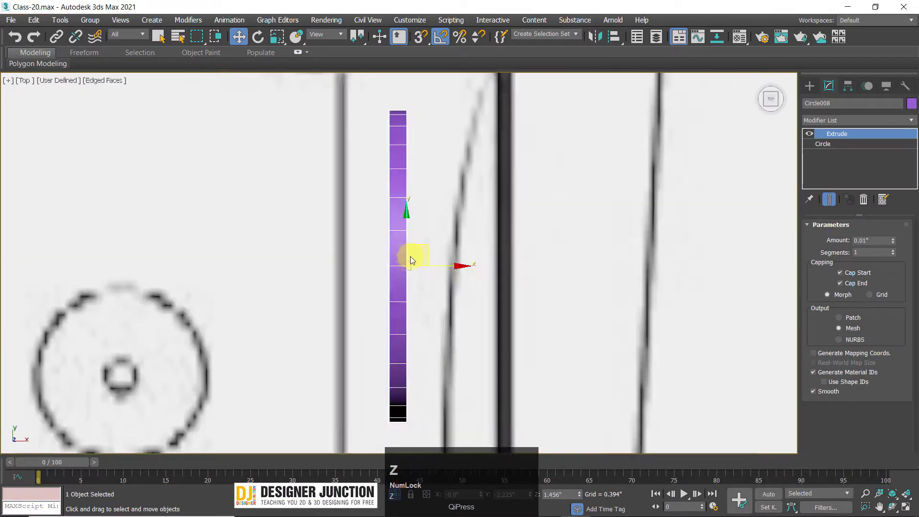
scroll(418, 257, "down", 5)
left_click_drag(443, 257, 611, 267)
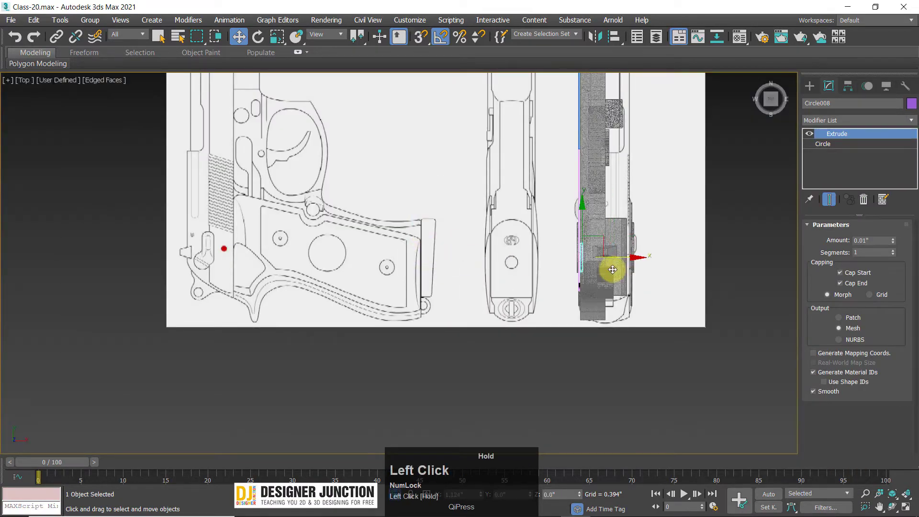
key("z")
scroll(367, 261, "up", 4)
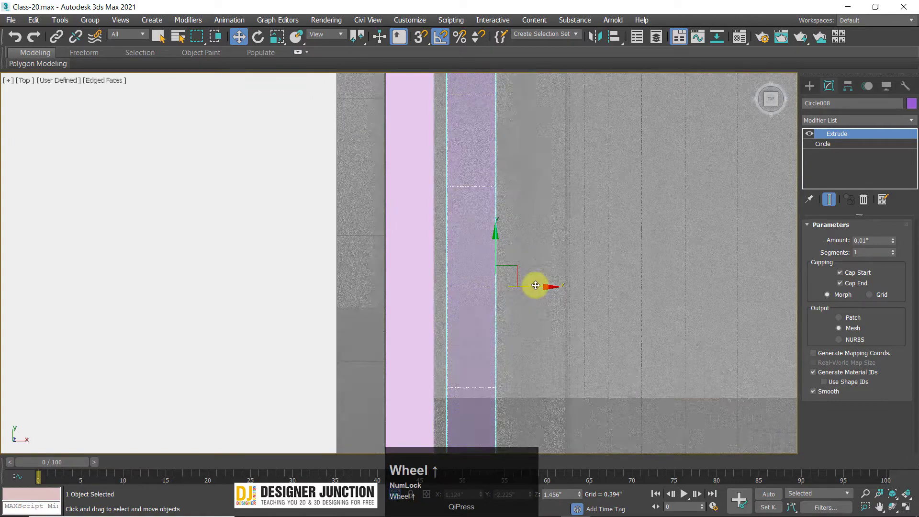
left_click_drag(533, 281, 474, 293)
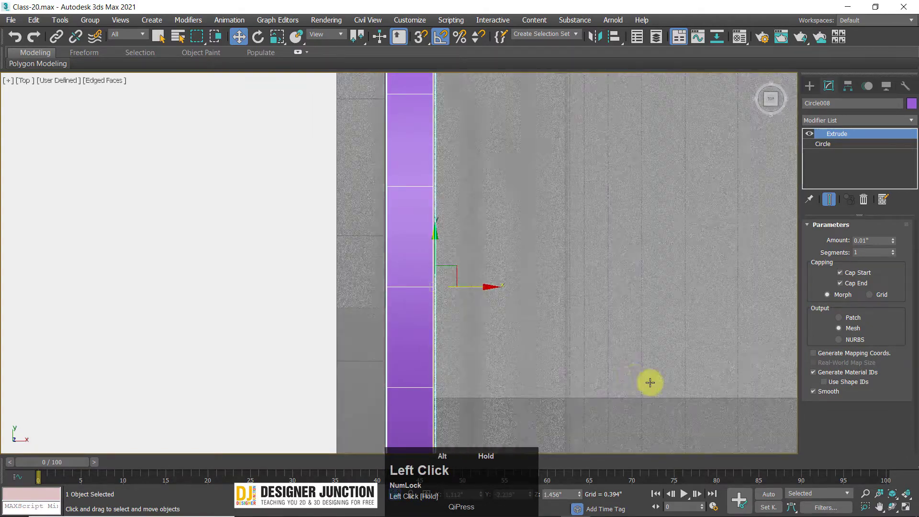
Step: Make the disc and the slide's middle band see-through
key("alt+w")
key("z")
middle_click_drag(474, 254, 550, 224)
scroll(454, 257, "down", 5)
left_click(460, 240)
left_click(550, 216)
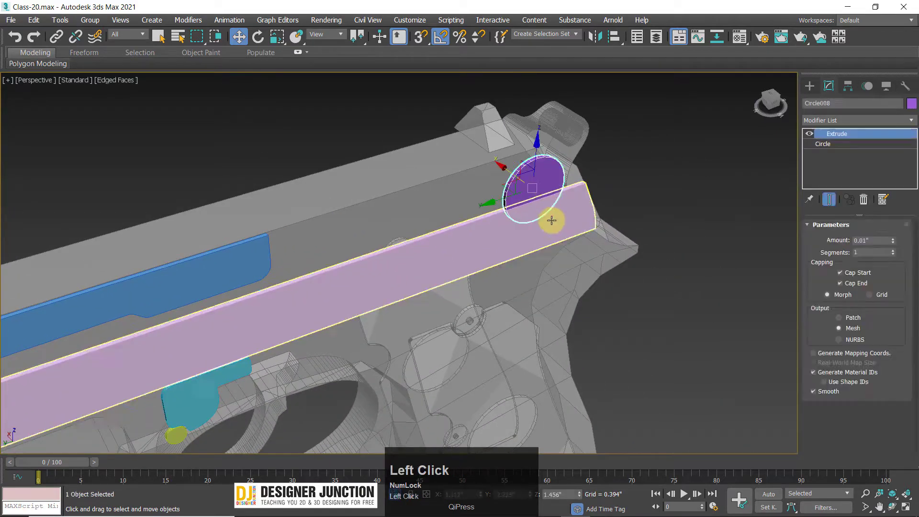
left_click(553, 223, "ctrl")
key("alt+x")
Step: Inspect the see-through disc's placement on the slide from different angles in the perspective view
key("alt+w")
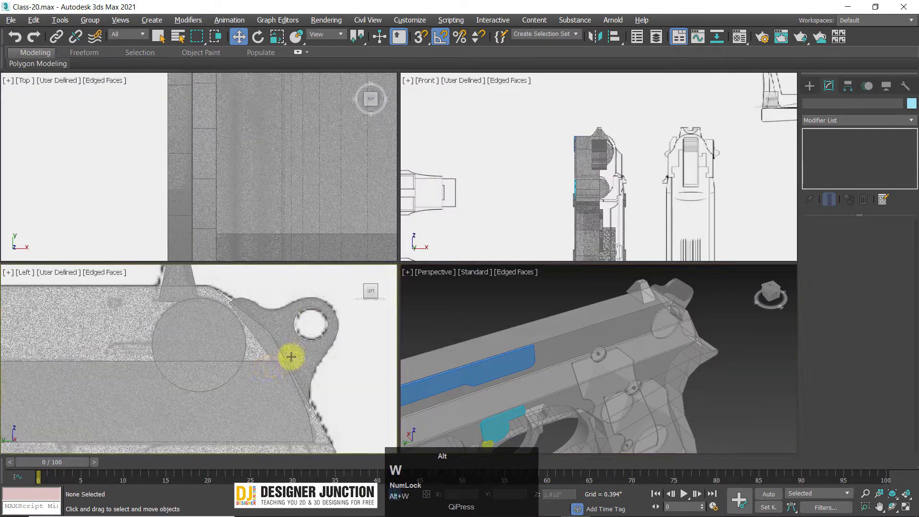
left_click(657, 318)
key("z")
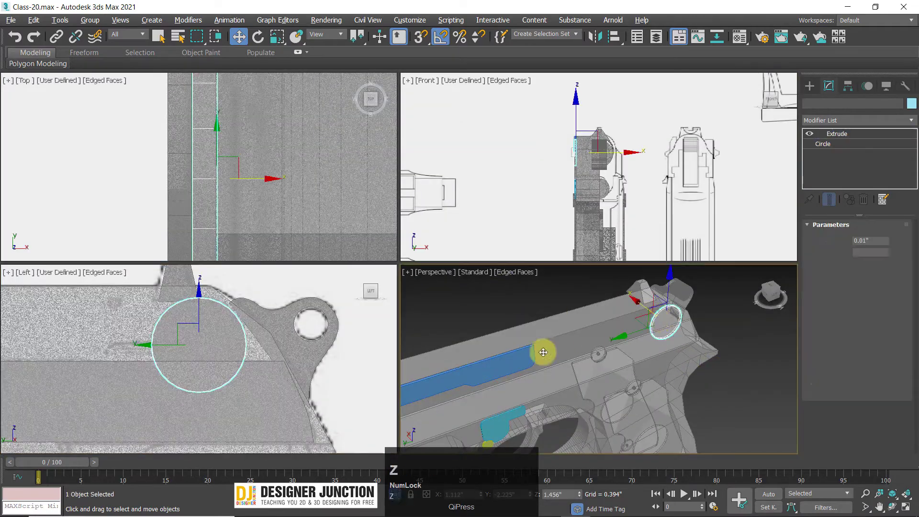
middle_click(507, 322)
scroll(556, 375, "down", 2)
key("alt+w")
middle_click_drag(574, 397, 542, 363, "alt")
key("alt+w")
Step: Start a line along the straight top edge of the rounded triangular rear detail and curve it down the rear side
right_click(179, 412)
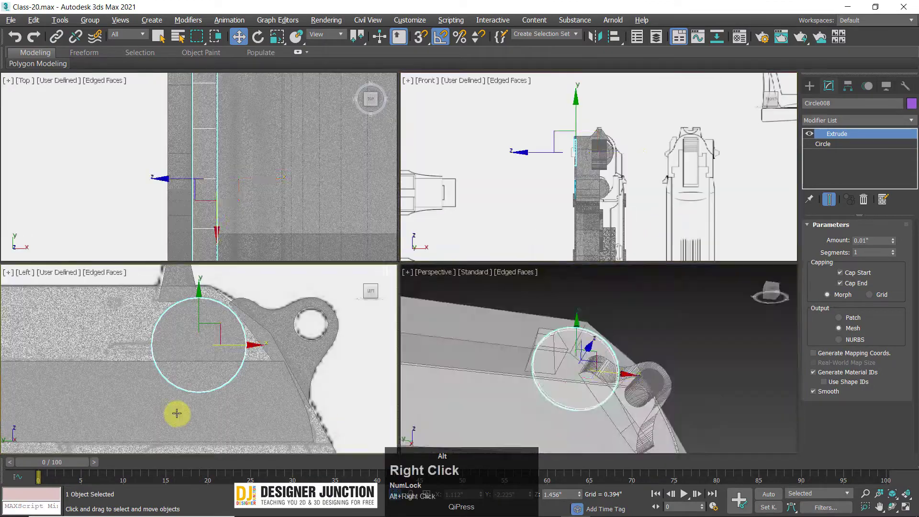
key("alt+w")
scroll(552, 304, "down", 1)
scroll(552, 305, "down", 2)
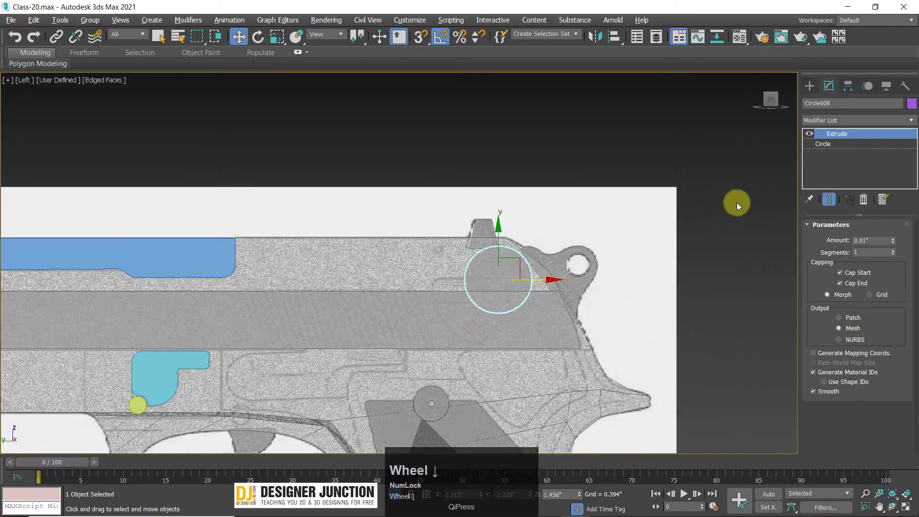
left_click(674, 315)
scroll(550, 308, "up", 2)
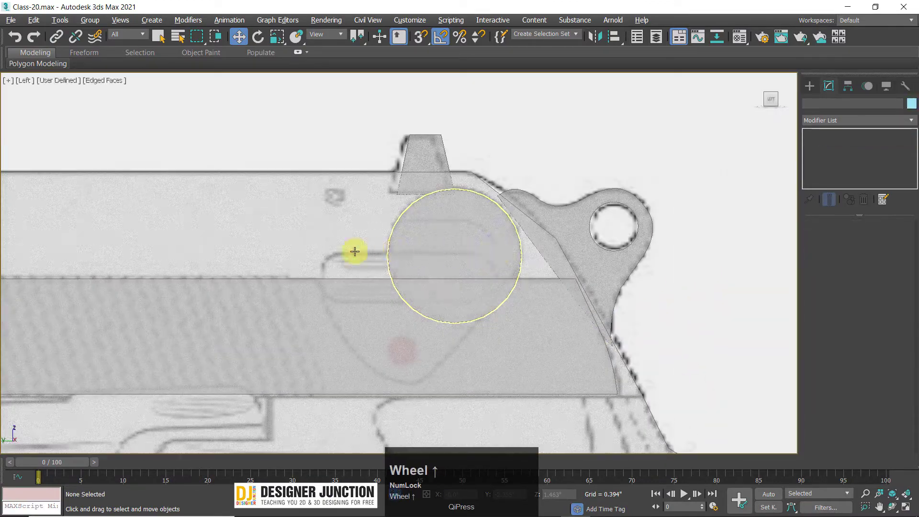
left_click(809, 86)
left_click(832, 165)
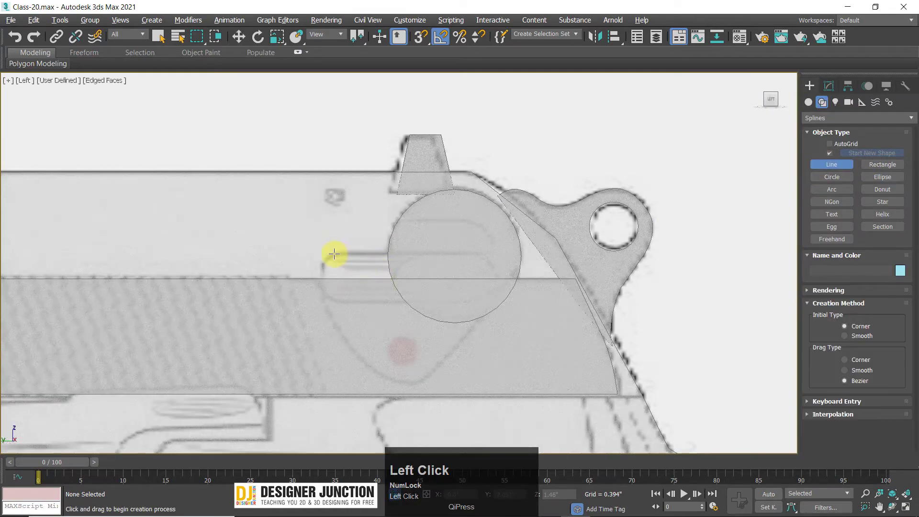
left_click(334, 253)
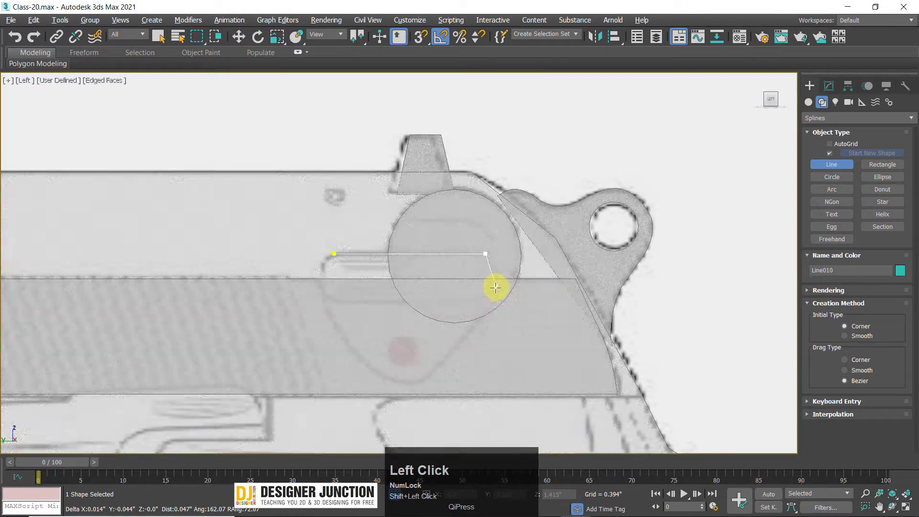
left_click_drag(497, 286, 488, 308)
left_click_drag(422, 370, 400, 380)
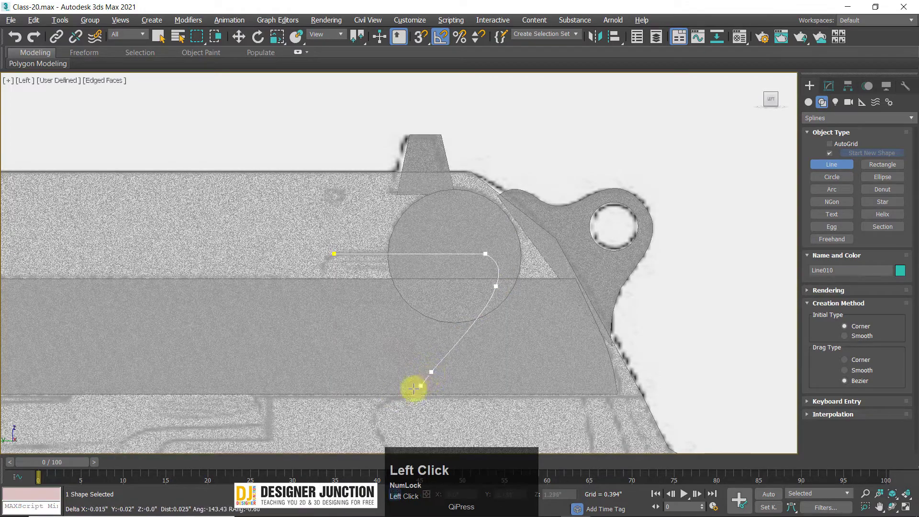
Step: Continue the line around the lower tip and up the front side of the triangular detail, closing it with a rounded front corner
middle_click_drag(371, 374, 427, 291)
scroll(425, 311, "up", 2)
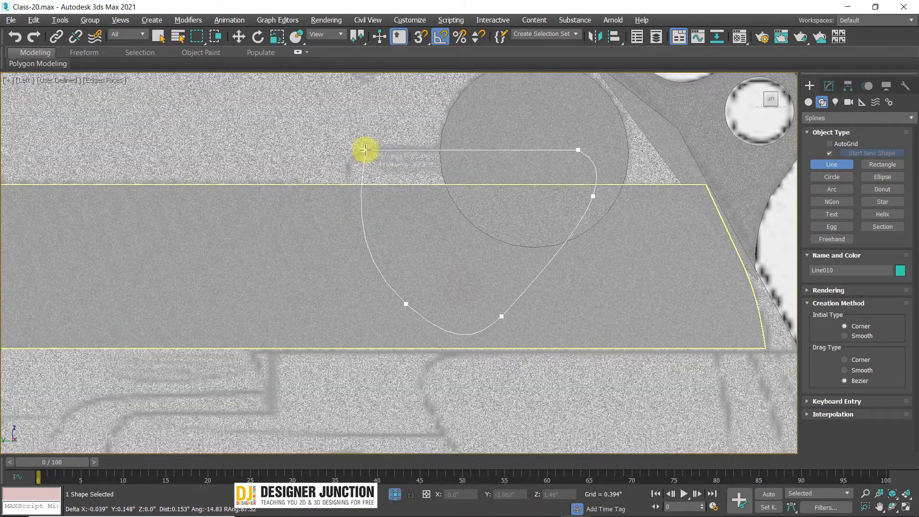
left_click_drag(364, 150, 463, 159)
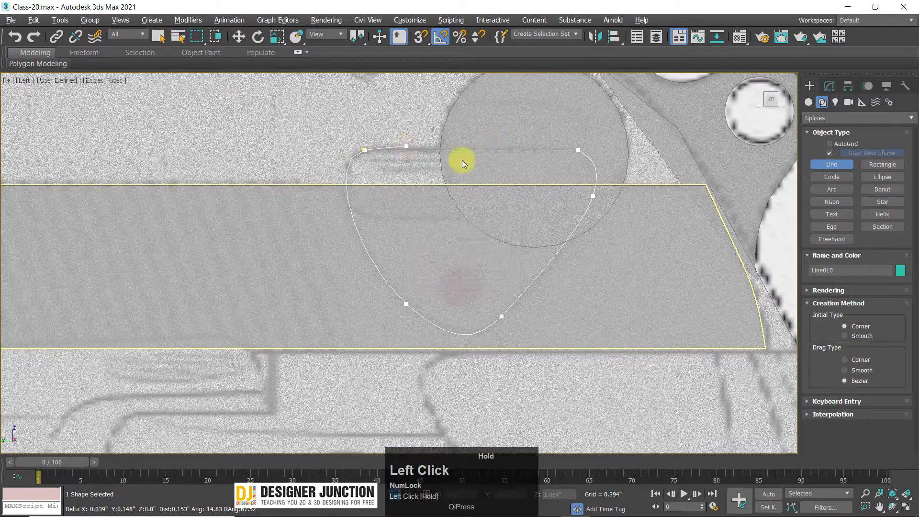
key("Return")
right_click(747, 230)
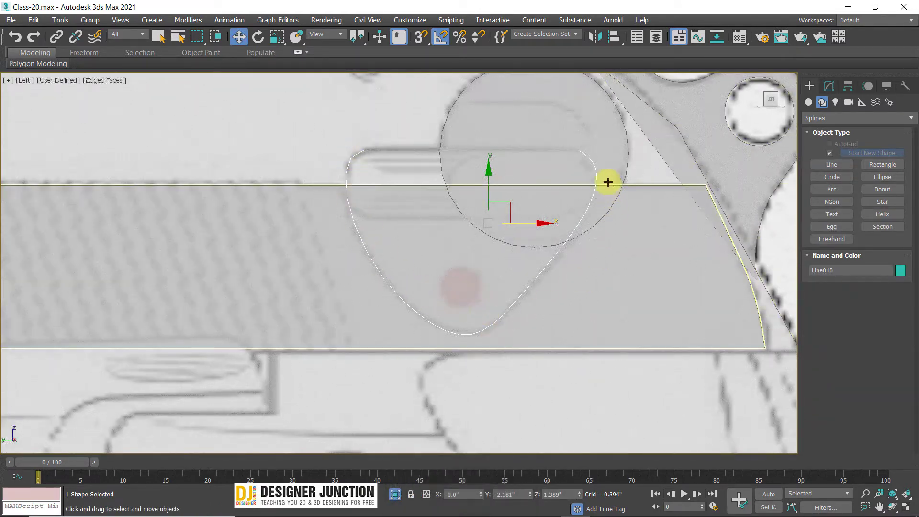
Step: Extrude the closed triangular outline by 0.01 inch
key("p")
middle_click_drag(509, 302, 546, 319, "alt")
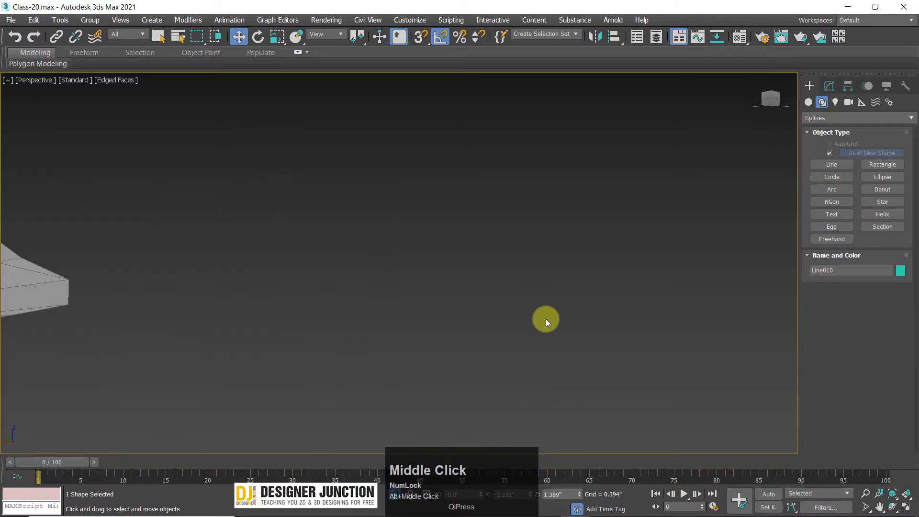
scroll(525, 297, "down", 4)
left_click(831, 83)
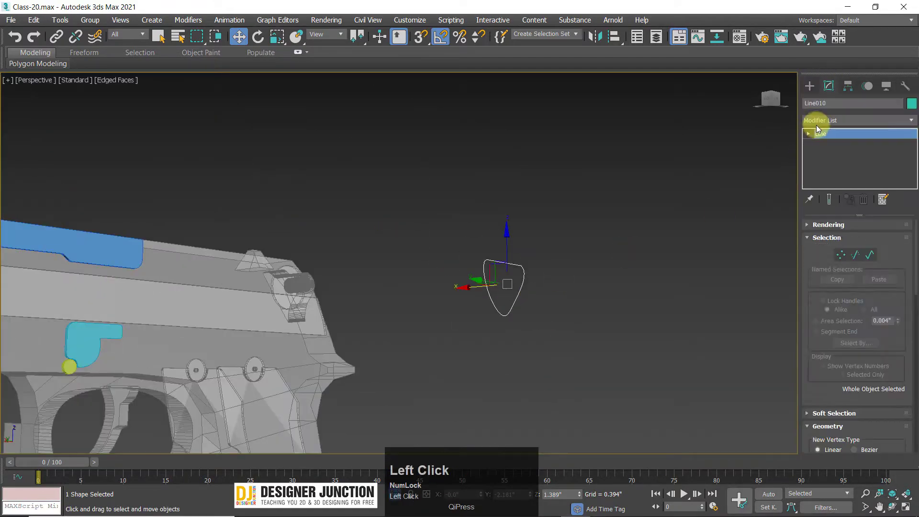
left_click(815, 123)
key("e")
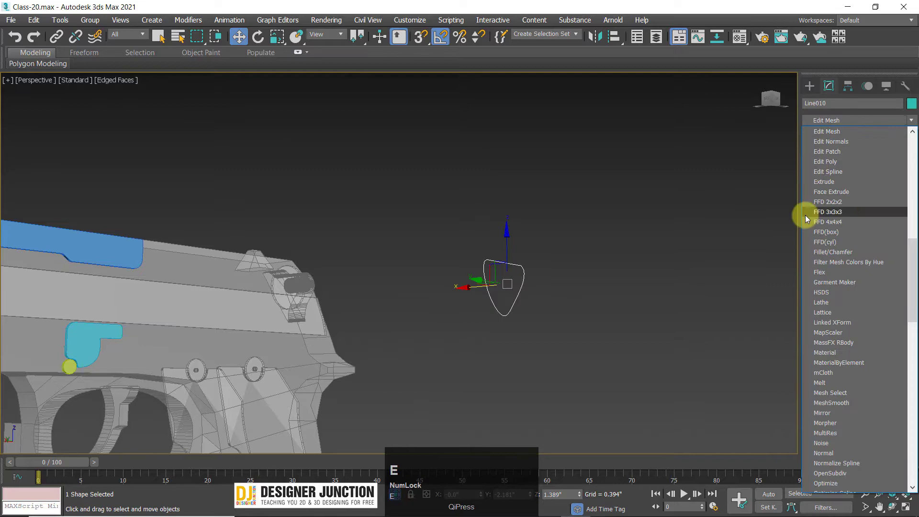
left_click(824, 182)
Step: Move the extruded triangular part along X in the top view until it sits flush against the slide's outer side
middle_click_drag(398, 303, 484, 357, "alt")
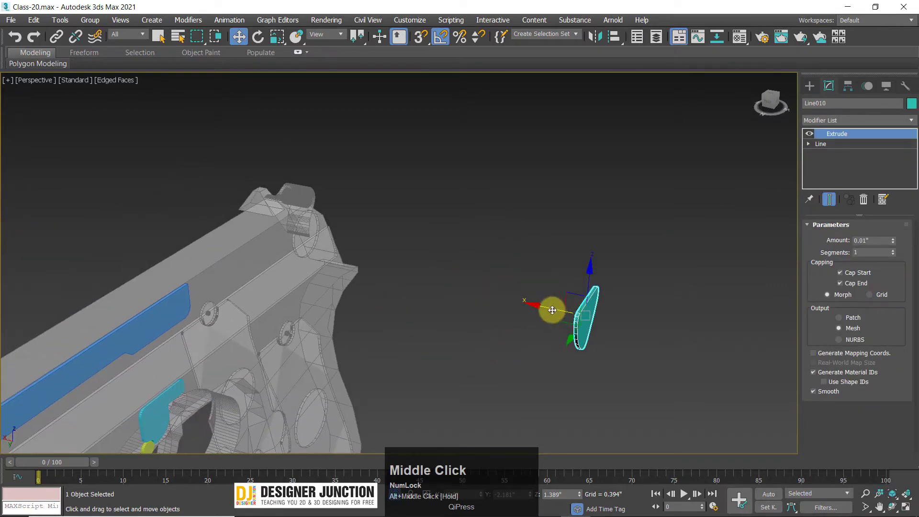
middle_click_drag(374, 289, 360, 260, "alt")
key("alt+w")
right_click(142, 167)
key("alt+w")
key("z")
scroll(404, 249, "down", 5)
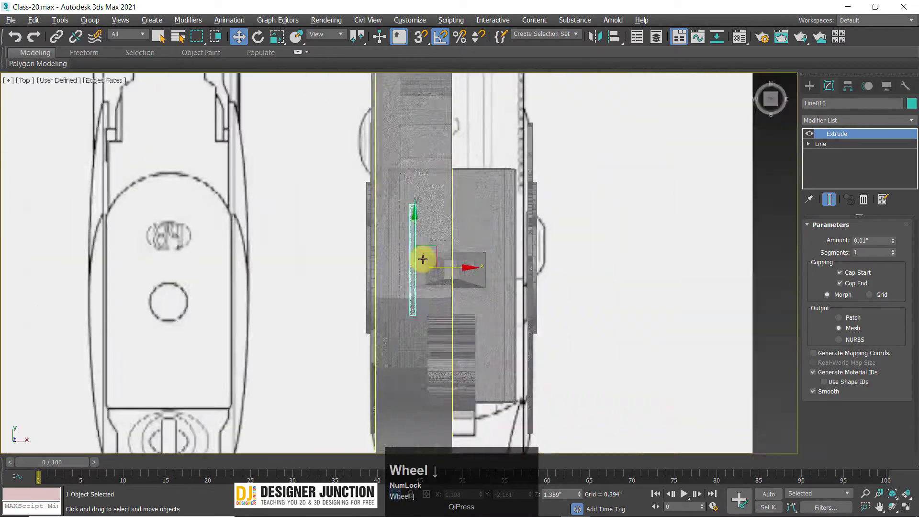
scroll(421, 260, "up", 3)
left_click(380, 253)
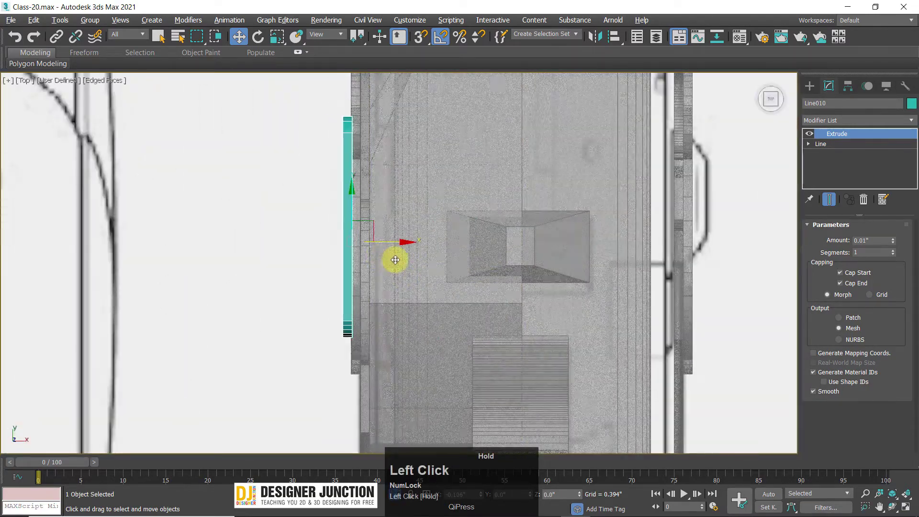
scroll(349, 230, "up", 5)
scroll(460, 327, "up", 5)
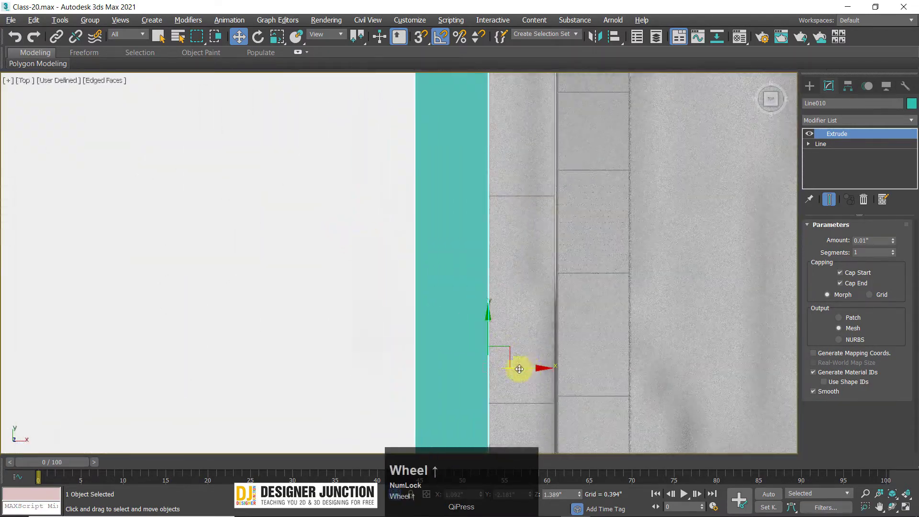
mouse_move(519, 370)
left_mouse_down()
mouse_move(506, 369)
mouse_move(523, 368)
left_mouse_up()
Step: Make all the pistol's parts see-through and check the triangular part's placement in the perspective view
key("alt+w")
right_click(663, 379)
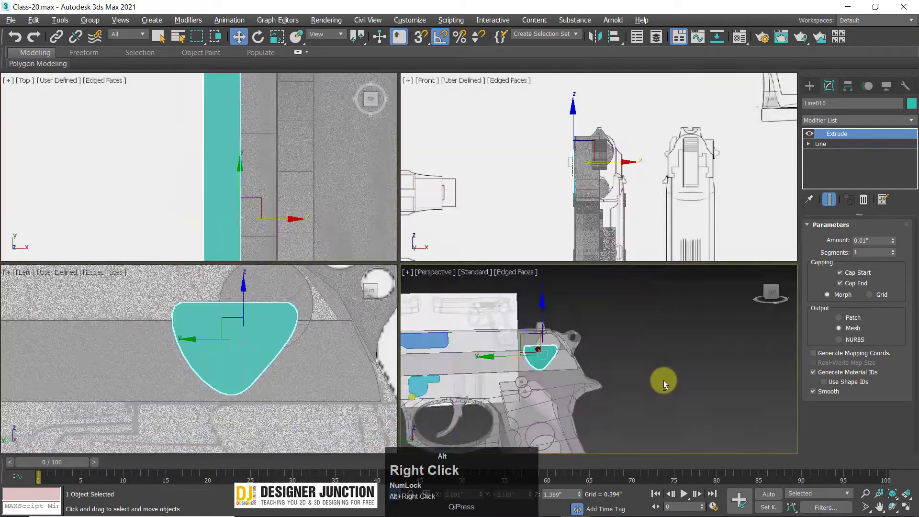
key("alt+w")
left_click(592, 247)
scroll(379, 276, "down", 3)
middle_click_drag(378, 277, 313, 260, "alt")
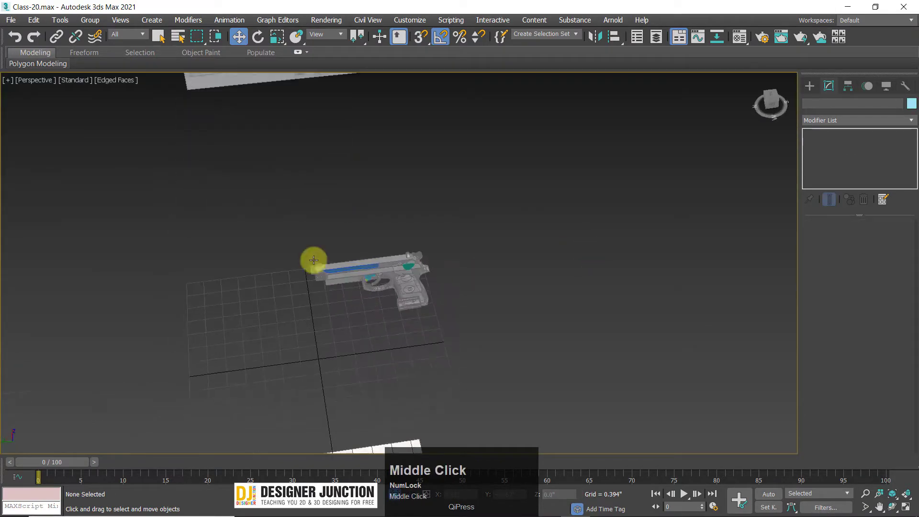
left_click(550, 332)
scroll(366, 306, "up", 5)
middle_click_drag(367, 306, 371, 251, "alt")
scroll(499, 315, "up", 4)
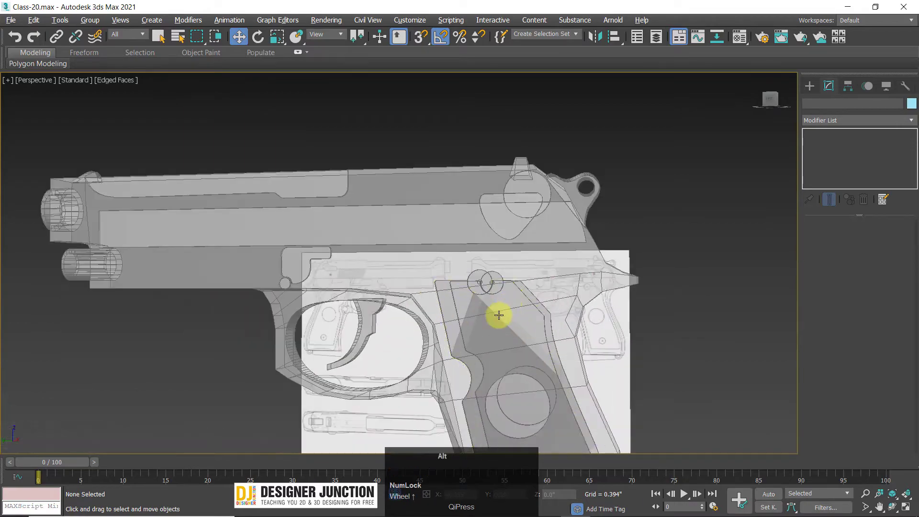
middle_click_drag(499, 315, 544, 320, "alt")
Step: Start a line in the left view at the upper front of the frame panel below the slide and curve it down the front side
key("alt+w")
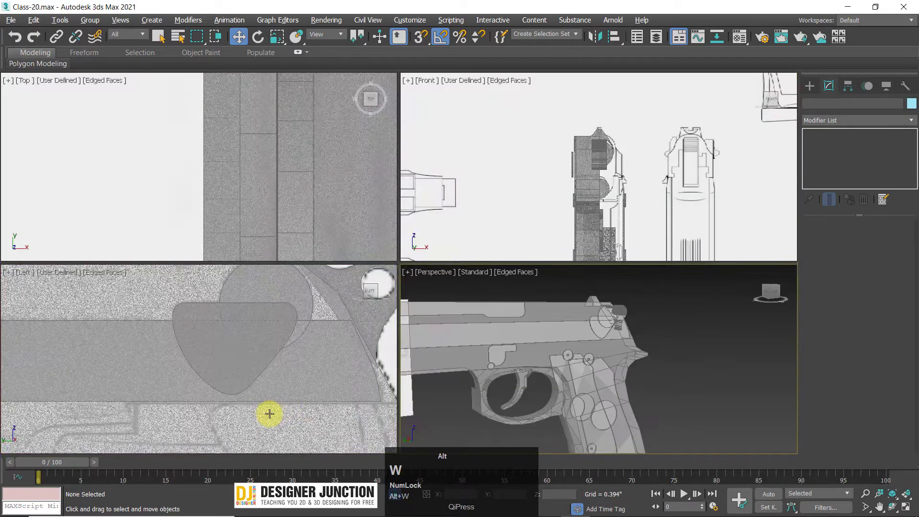
key("alt+w")
key("z")
scroll(622, 192, "up", 6)
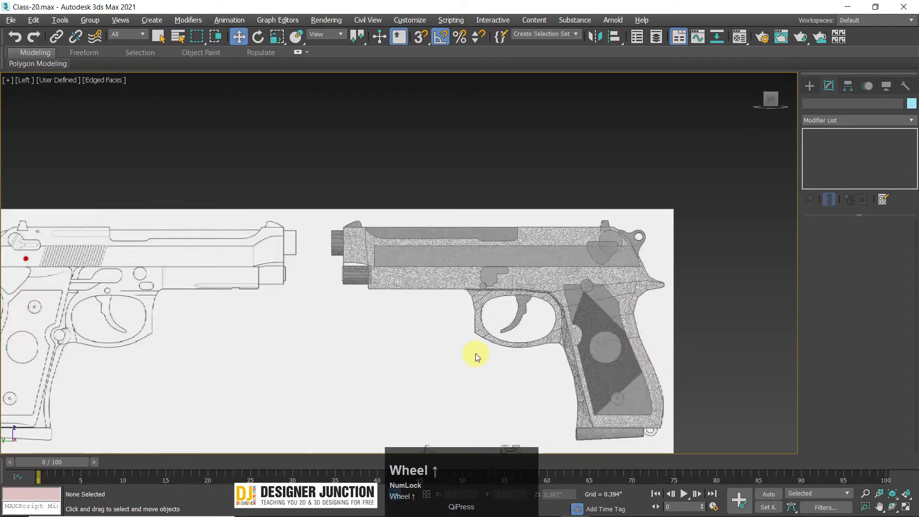
scroll(527, 316, "up", 4)
middle_click_drag(532, 323, 401, 382)
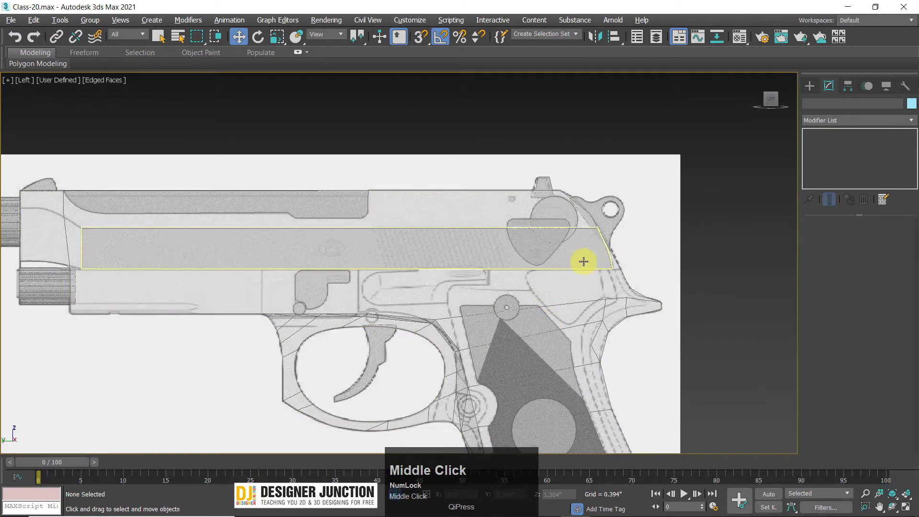
scroll(452, 302, "down", 2)
scroll(568, 294, "up", 2)
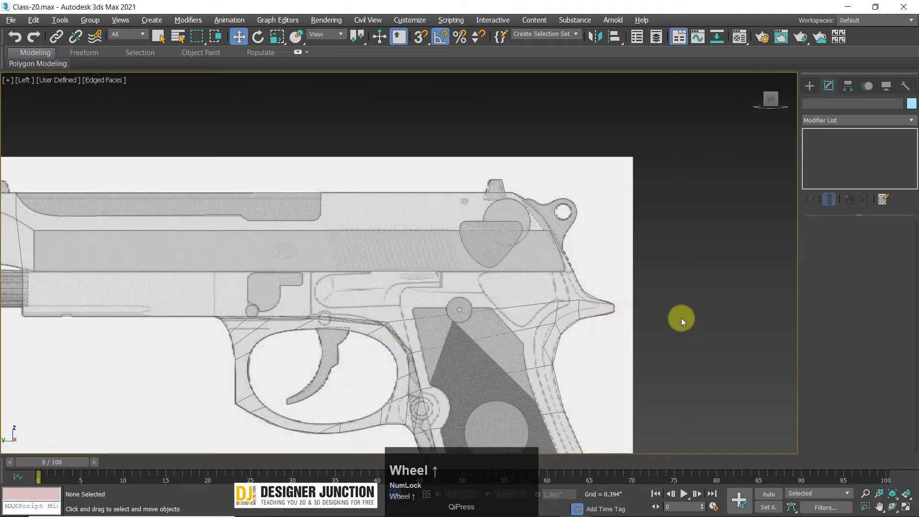
scroll(579, 286, "up", 3)
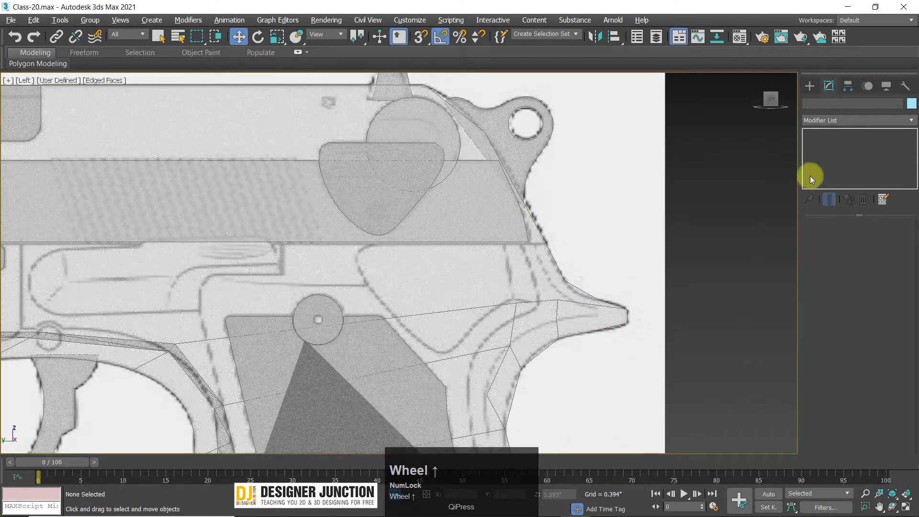
left_click(810, 86)
left_click(832, 165)
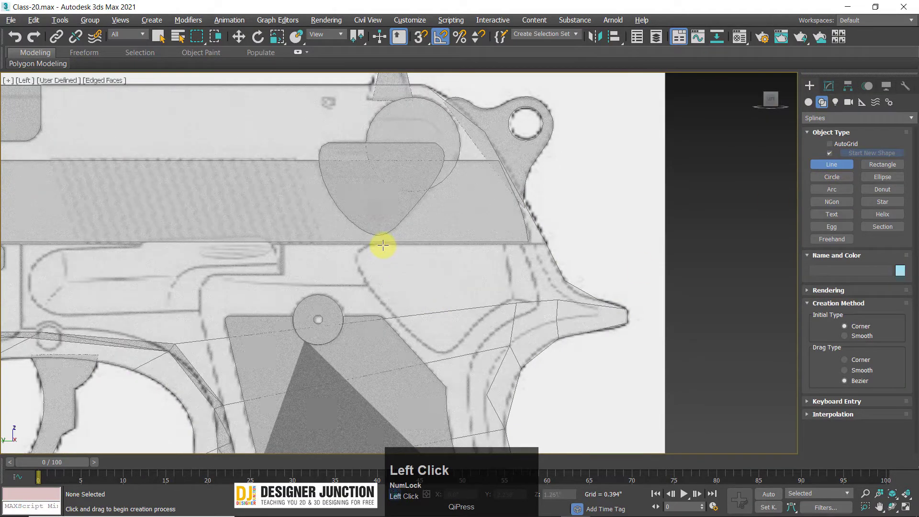
left_click(383, 245)
left_click_drag(364, 281, 386, 316)
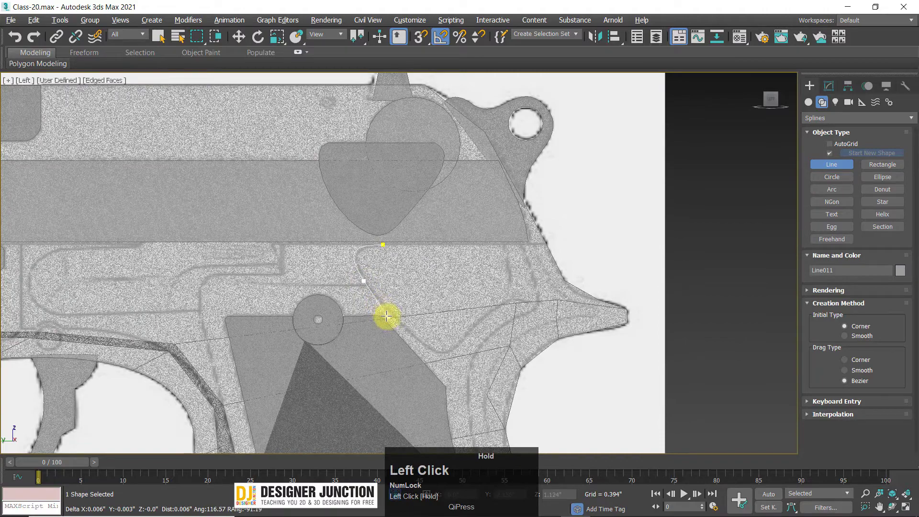
Step: Trace the frame panel's rounded lower tip and rear side, then close the outline along its straight upper edge
left_click(430, 349)
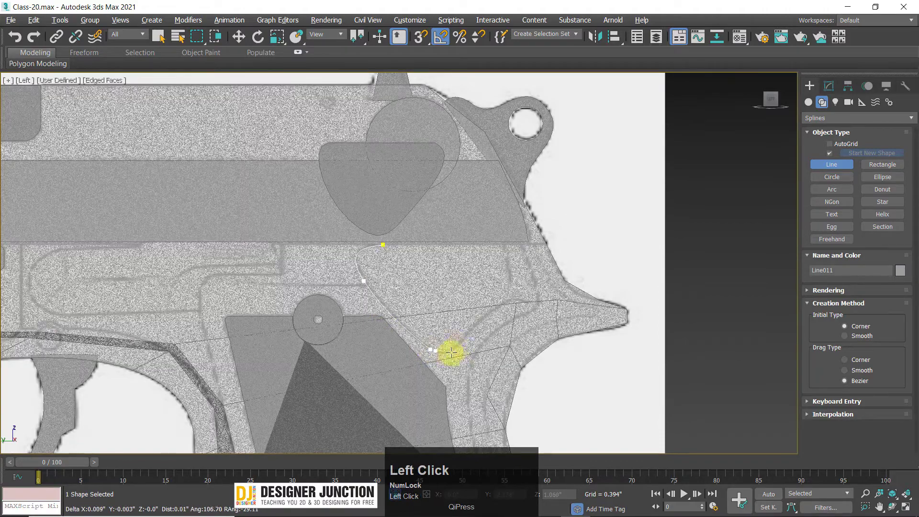
left_click_drag(462, 344, 469, 328)
left_click_drag(504, 304, 521, 289)
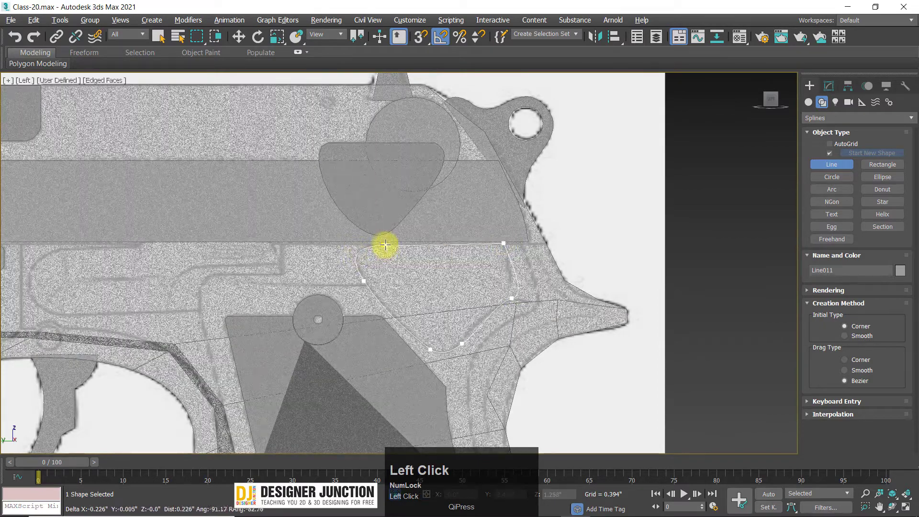
left_click(508, 286)
right_click(583, 269)
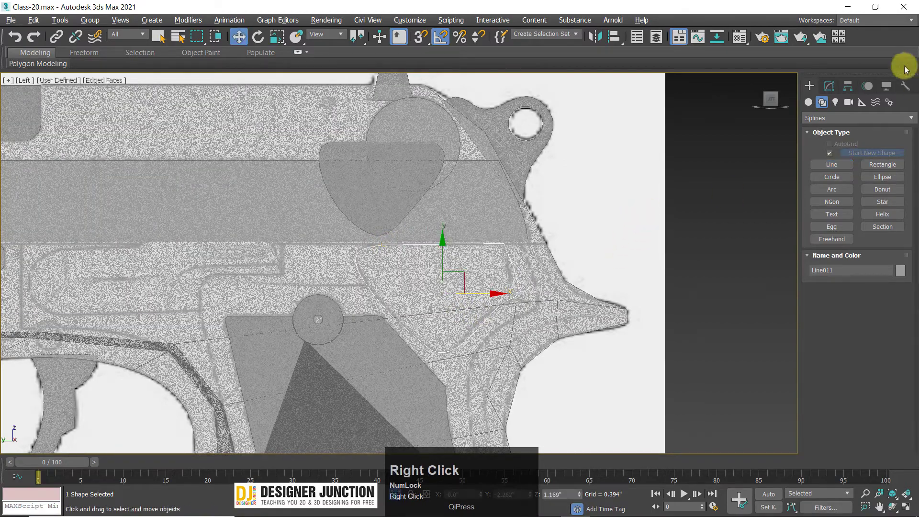
Step: Adjust the outline's lower rear corner and the vertex behind its bottom tip so the rear curve follows the blueprint
left_click(828, 87)
left_click(836, 255)
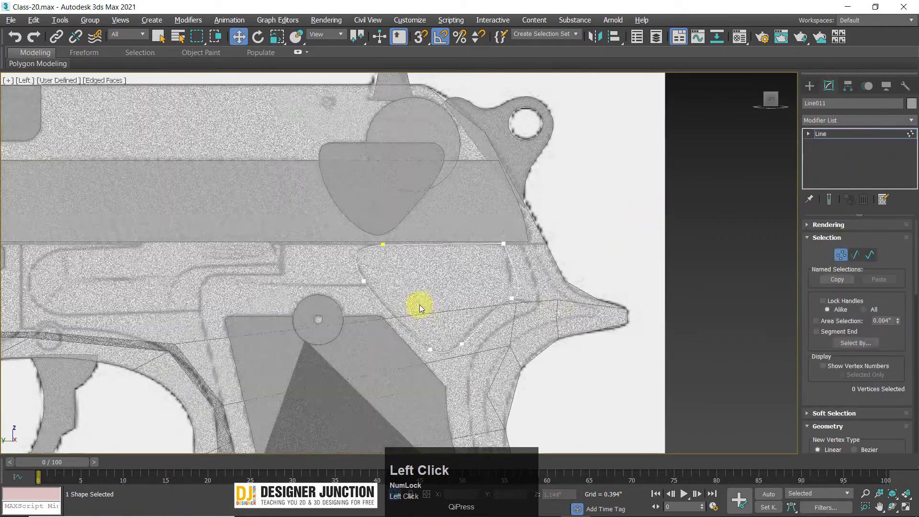
scroll(419, 305, "up", 4)
left_click(621, 292)
left_click(630, 293, "shift")
left_click_drag(628, 290, 602, 275, "shift")
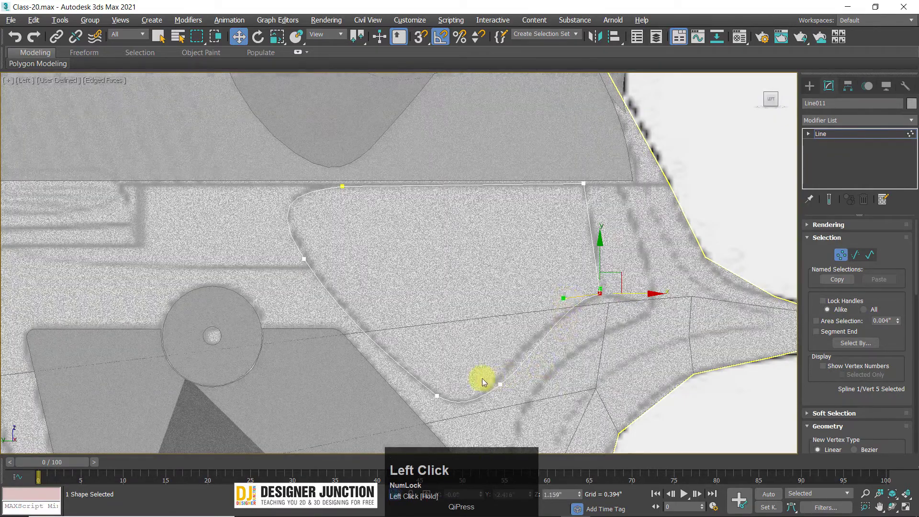
left_click(500, 384)
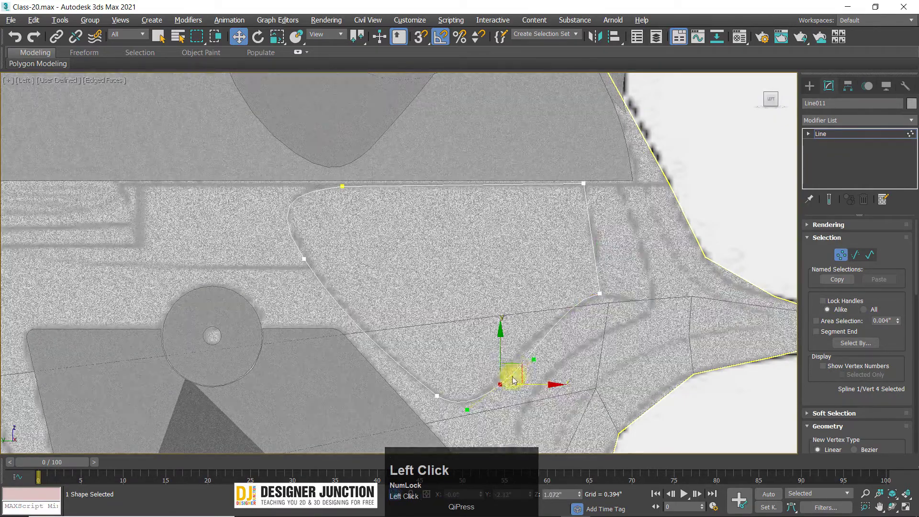
mouse_move(521, 365)
left_mouse_down()
mouse_move(532, 358)
mouse_move(524, 359)
left_mouse_up()
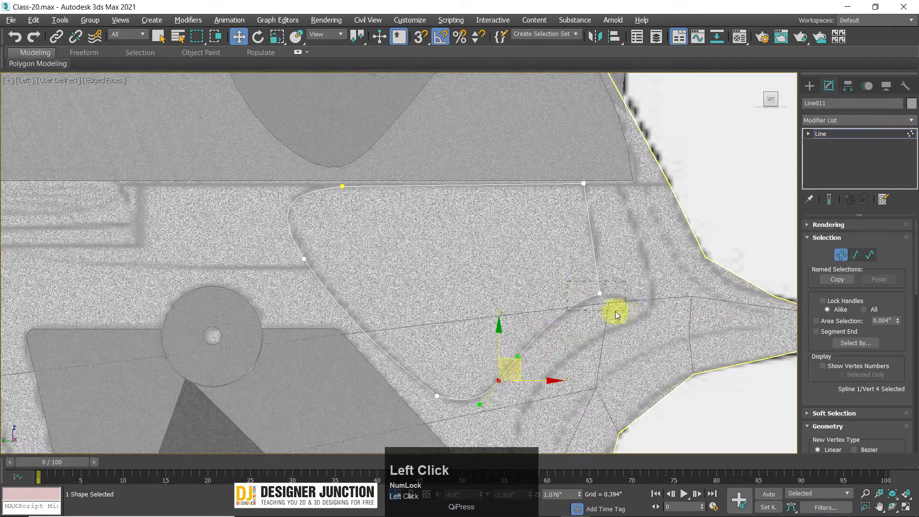
left_click(600, 293)
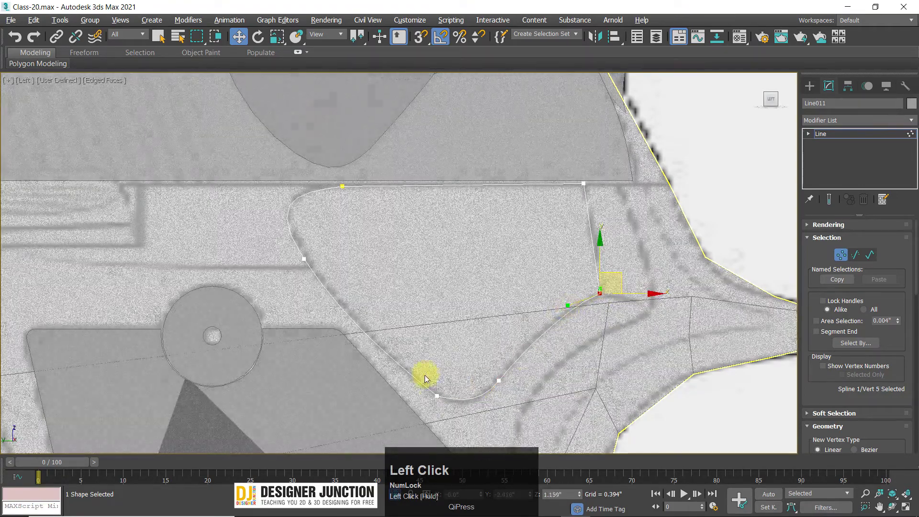
Step: Reposition the vertices at the outline's bottom tip and front side, shaping their curves to the blueprint
left_click(438, 394)
left_click_drag(453, 374, 454, 373)
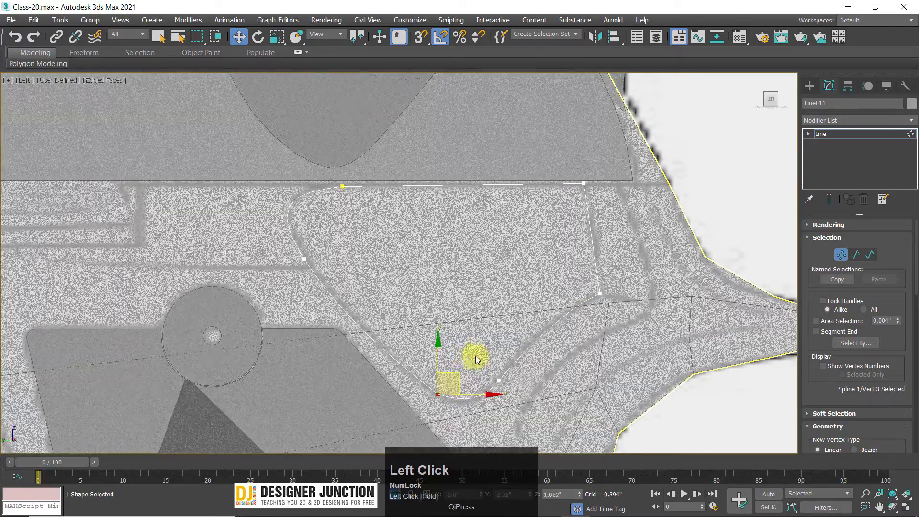
left_click_drag(523, 367, 517, 356)
left_click_drag(242, 243, 335, 274)
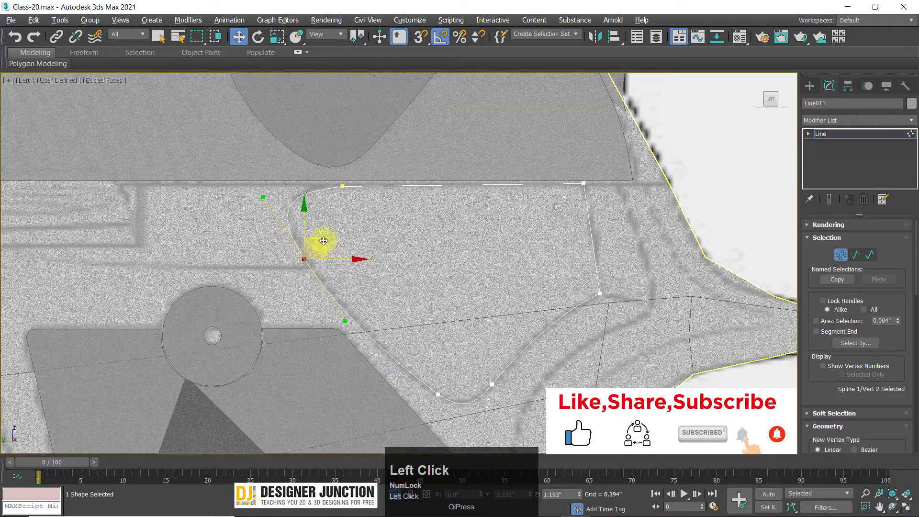
left_click_drag(326, 238, 349, 319)
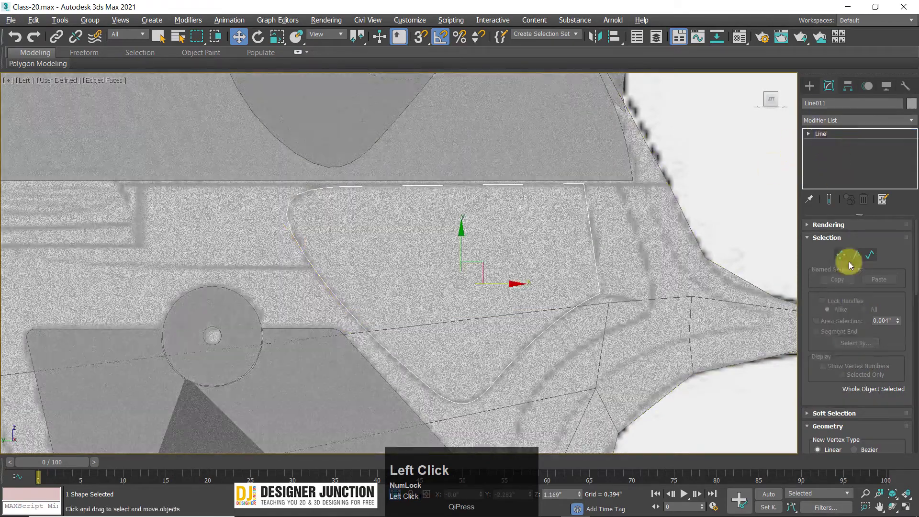
Step: Look through the frame panel outline's vertex and geometry settings for a way to refine its curve
left_click(842, 256)
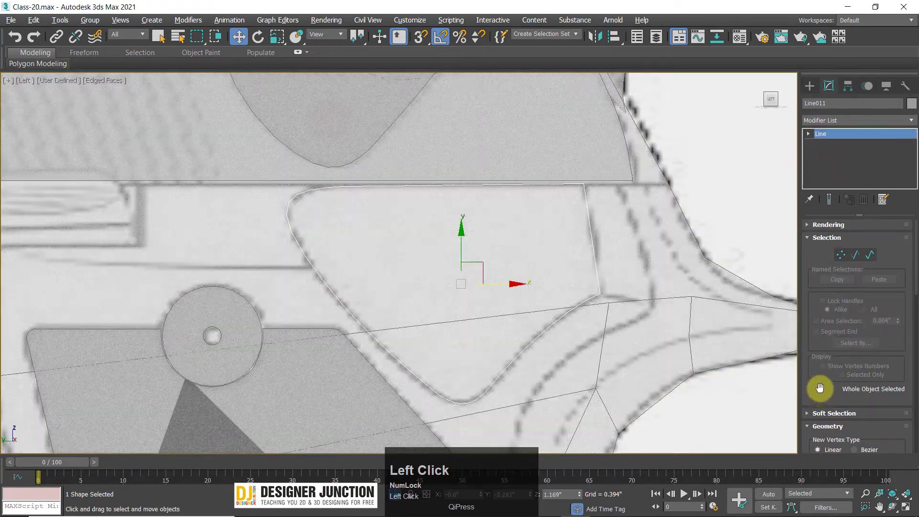
mouse_move(820, 385)
left_mouse_down()
mouse_move(822, 352)
mouse_move(823, 387)
left_mouse_up()
key("1")
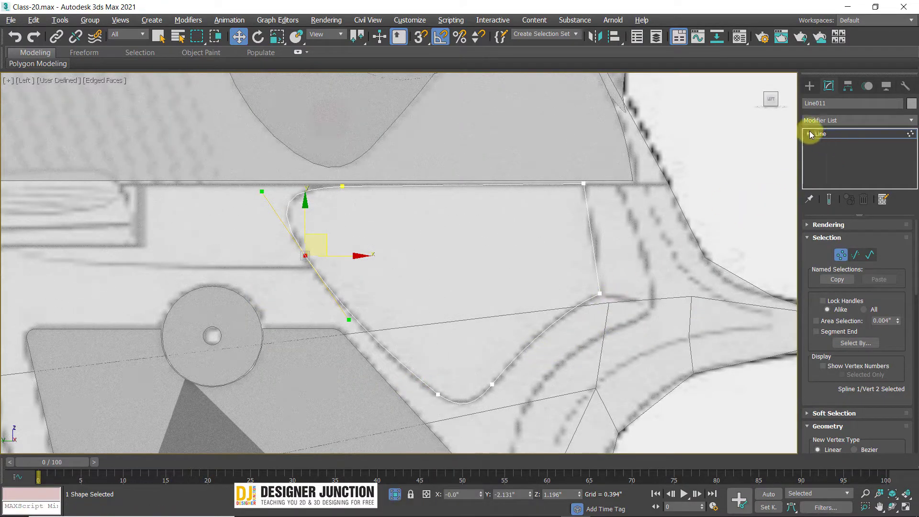
left_click(841, 255)
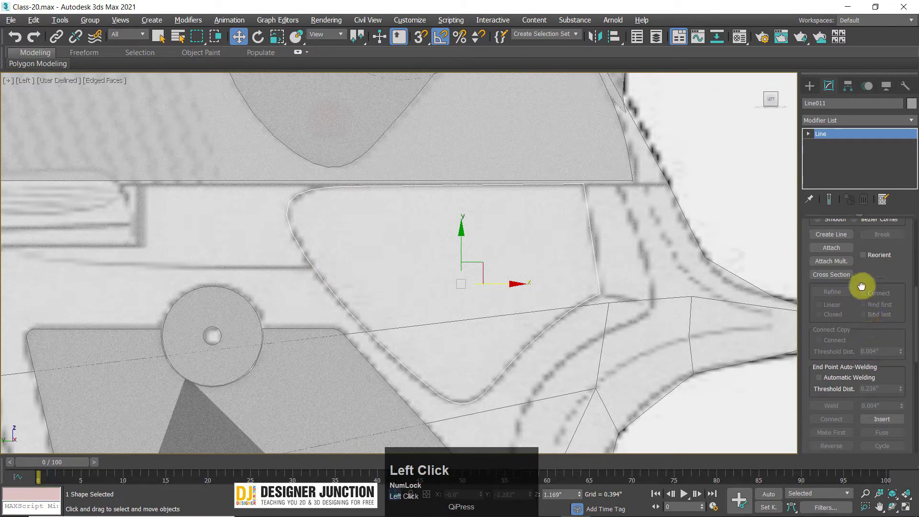
scroll(860, 292, "down", 5)
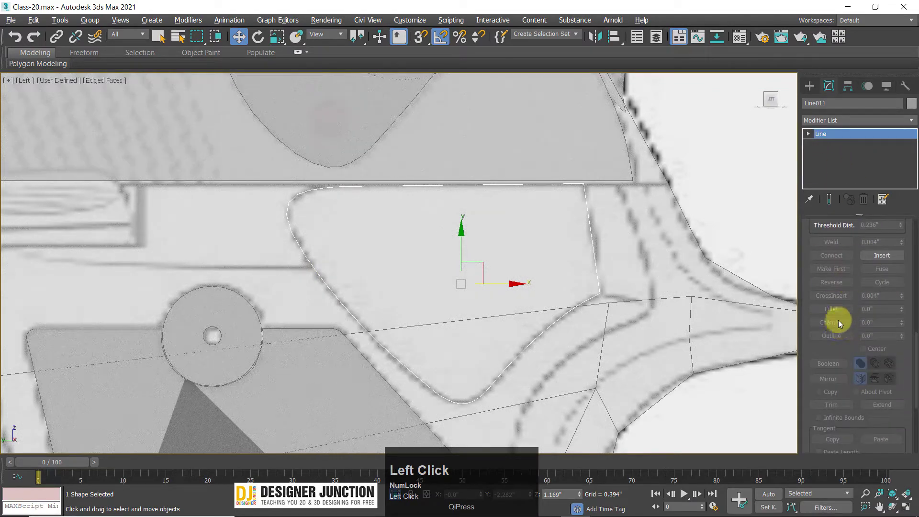
left_click_drag(834, 354, 852, 206)
scroll(851, 378, "down", 2)
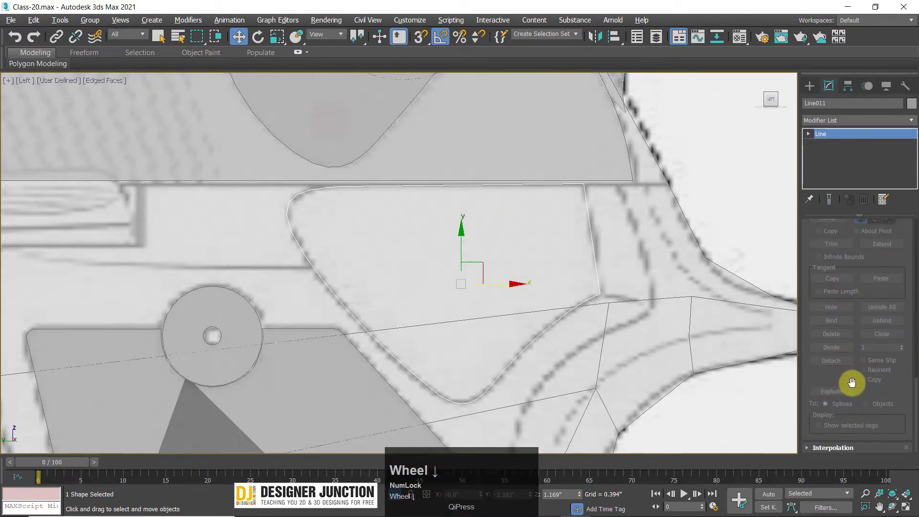
scroll(852, 382, "up", 5)
scroll(806, 293, "up", 2)
Step: Examine the outline's rounded front corner up close and open the line's interpolation settings
left_click(288, 260)
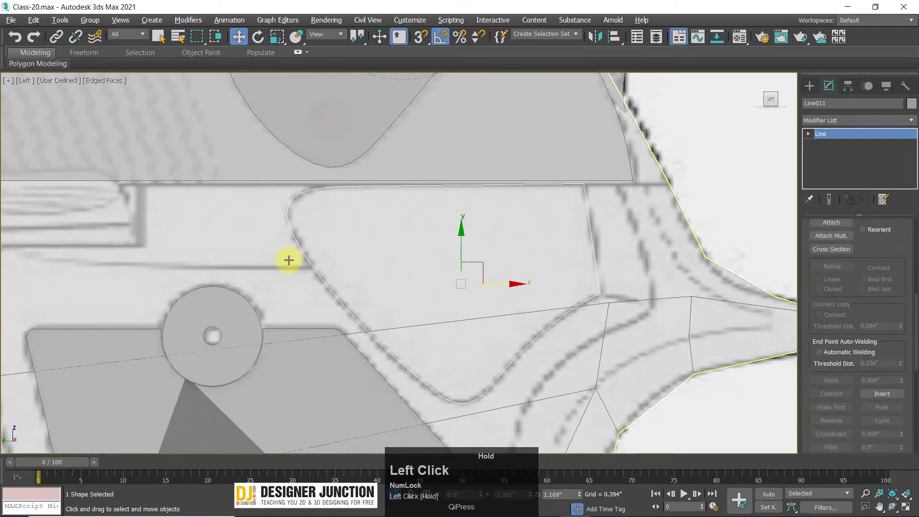
scroll(283, 200, "up", 5)
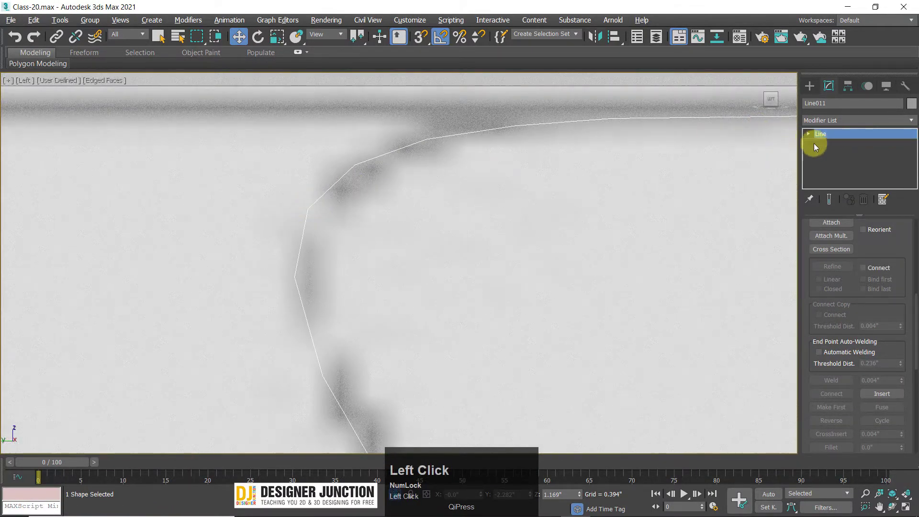
left_click(815, 143)
scroll(855, 292, "down", 7)
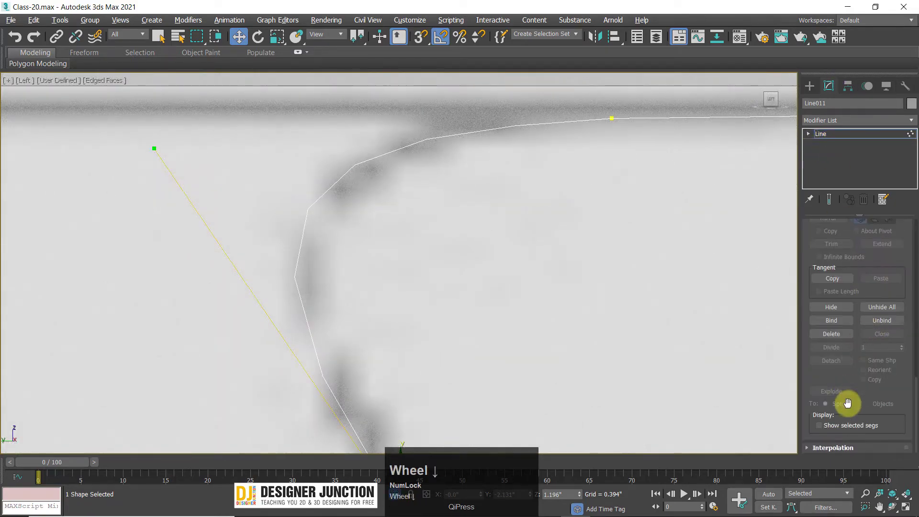
left_click(842, 448)
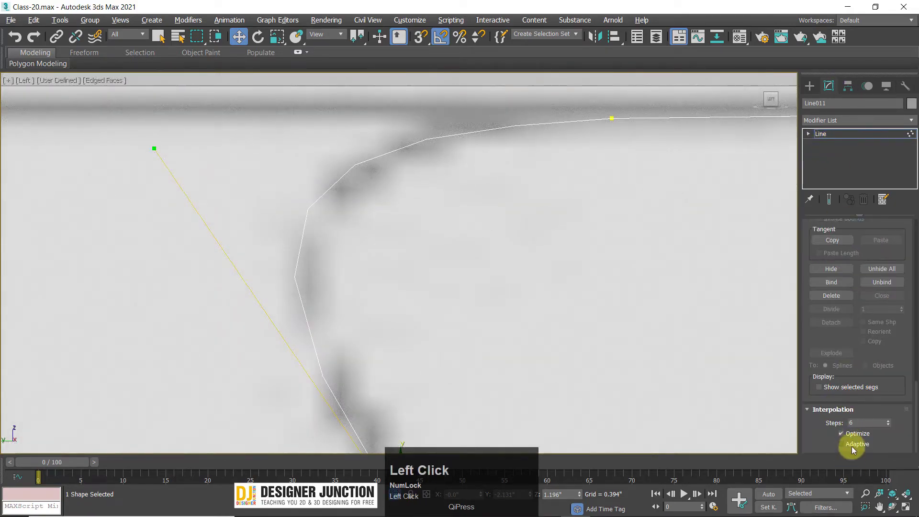
Step: Turn on Adaptive interpolation for the panel outline spline to smooth its curves
left_click(853, 448)
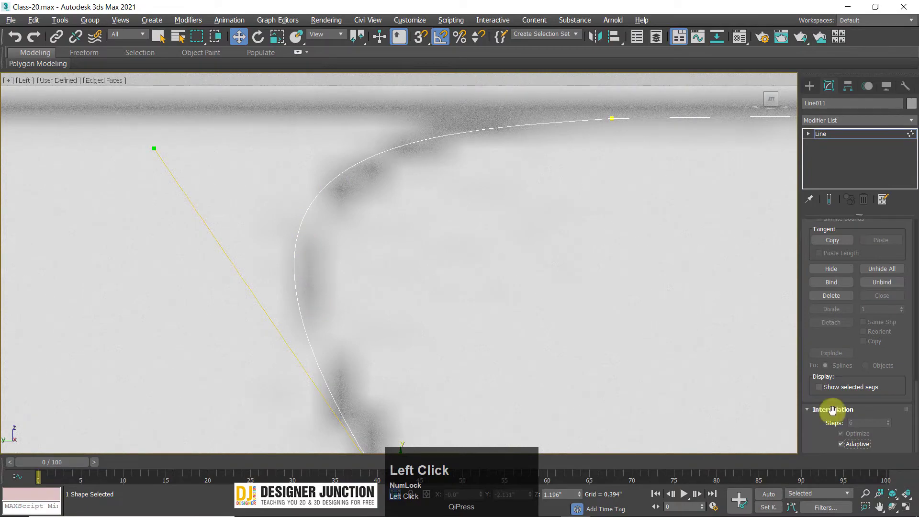
left_click(841, 448)
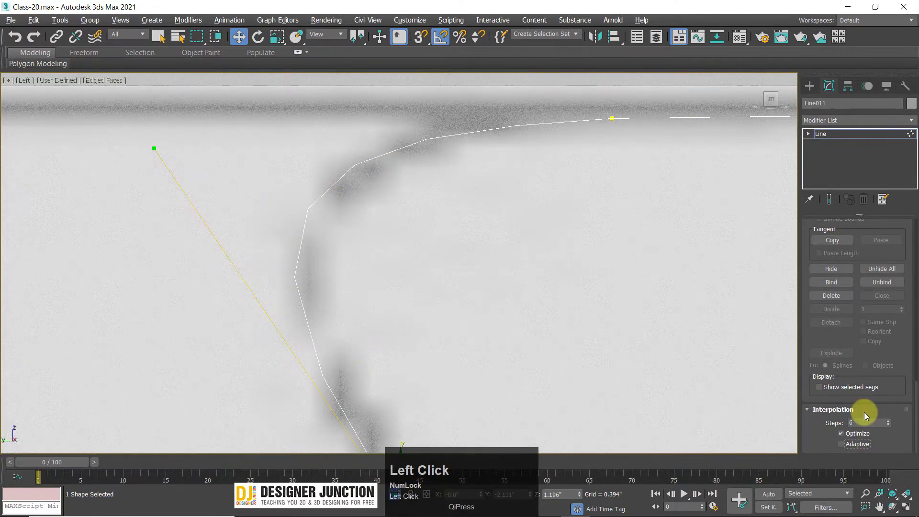
left_click(846, 444)
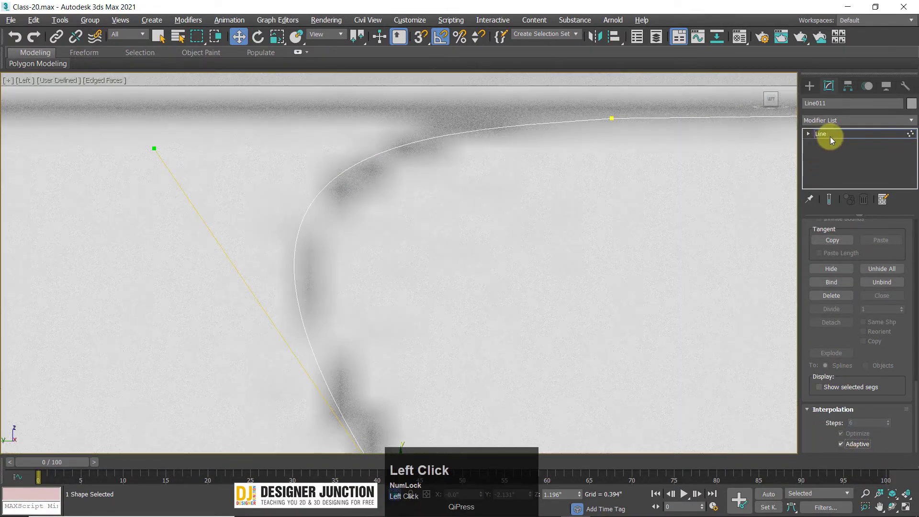
Step: Apply an Extrude modifier with an amount of 0.01" to the closed panel outline
key("z")
key("alt+w")
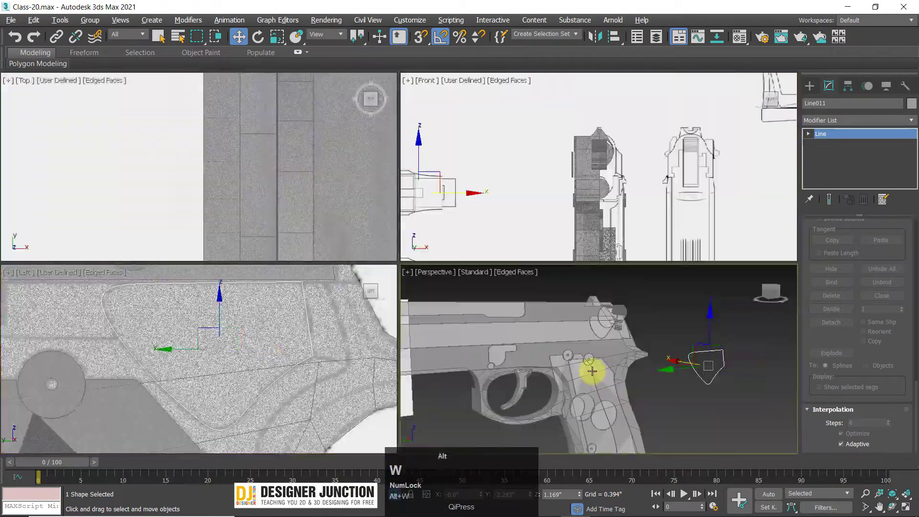
key("alt+w")
middle_click_drag(592, 371, 827, 147, "alt")
left_click(814, 123)
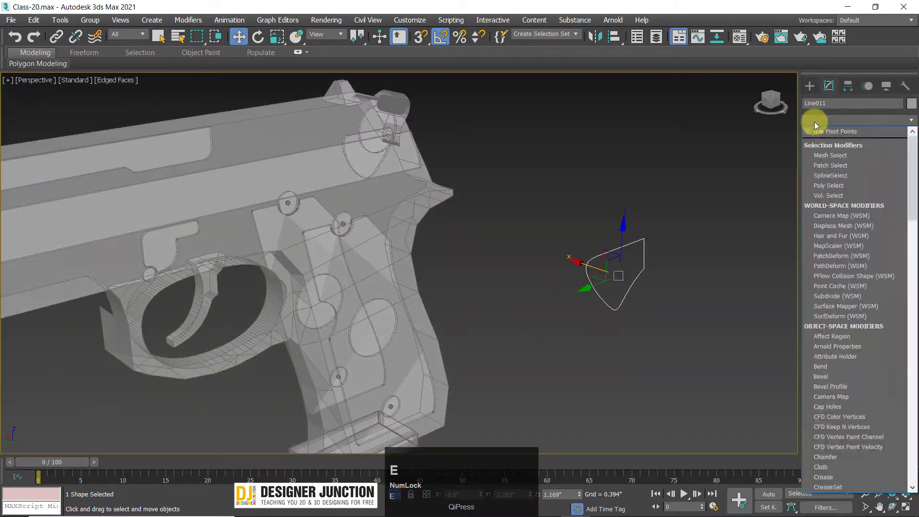
scroll(826, 188, "down", 10)
left_click(827, 189)
middle_click_drag(443, 311, 536, 284, "alt")
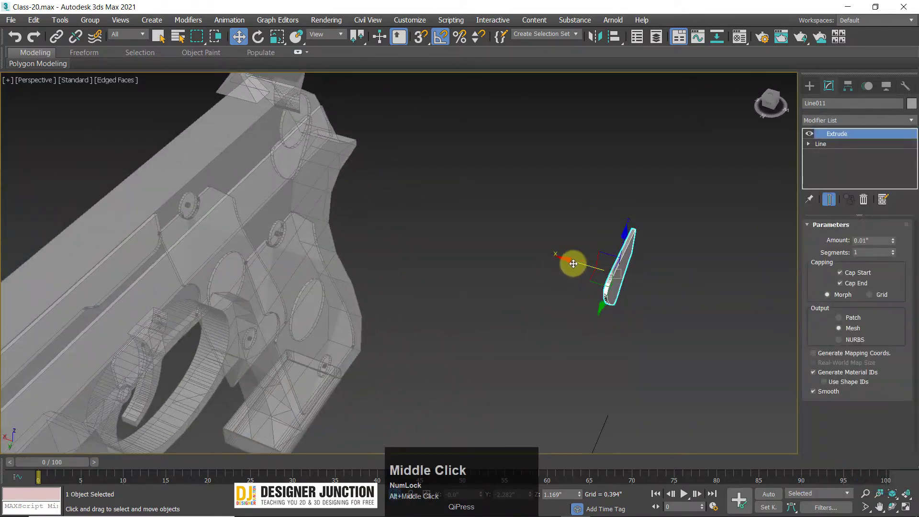
Step: Move the extruded panel along X onto the pistol's side, just below the rear end of the slide strip
left_click_drag(573, 263, 362, 277)
middle_click_drag(362, 277, 468, 322, "alt")
key("alt+w")
key("alt+w")
scroll(418, 273, "down", 5)
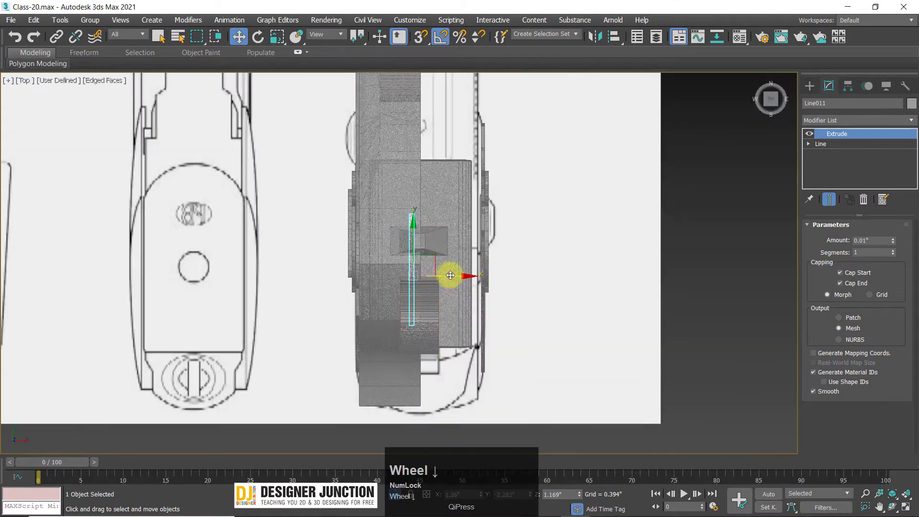
left_click_drag(455, 275, 396, 291)
key("alt+w")
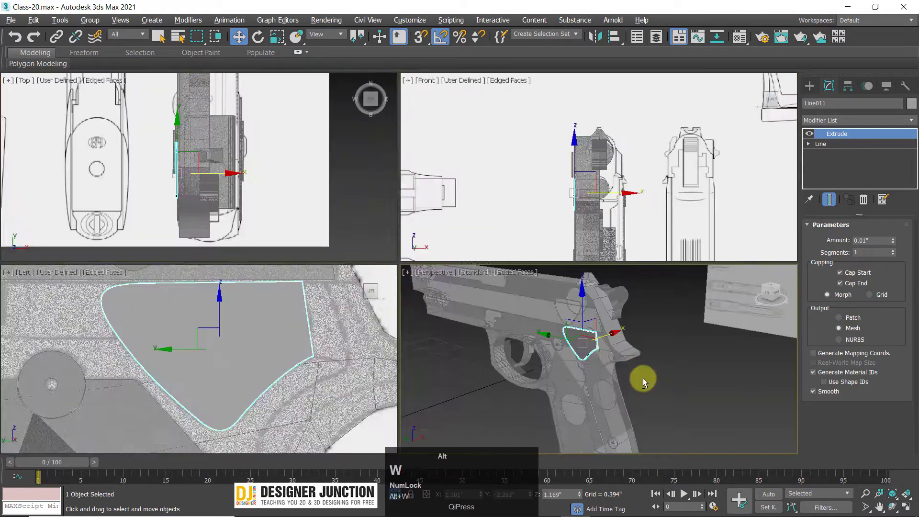
key("alt+w")
key("z")
middle_click_drag(448, 314, 457, 292, "alt")
scroll(458, 291, "down", 5)
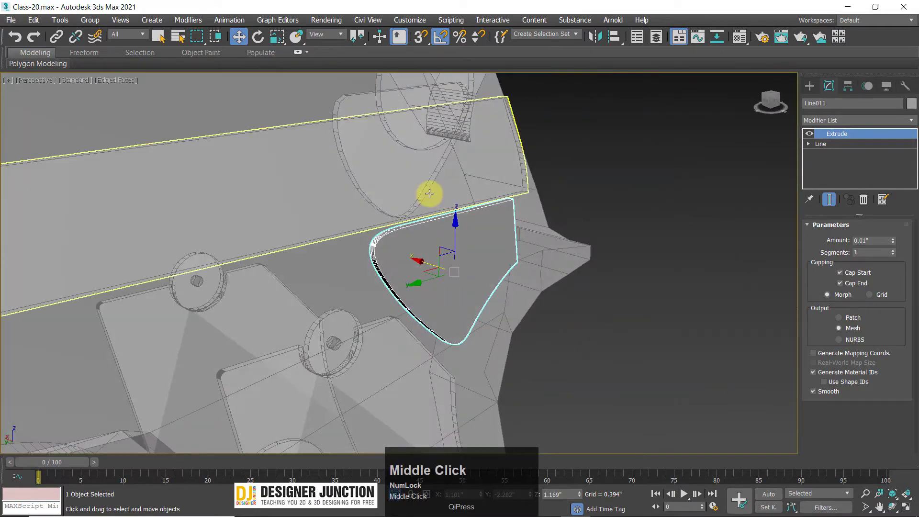
Step: Select the long slide strip together with the new panel and isolate both in the Top view
left_click(301, 219)
left_click(407, 267)
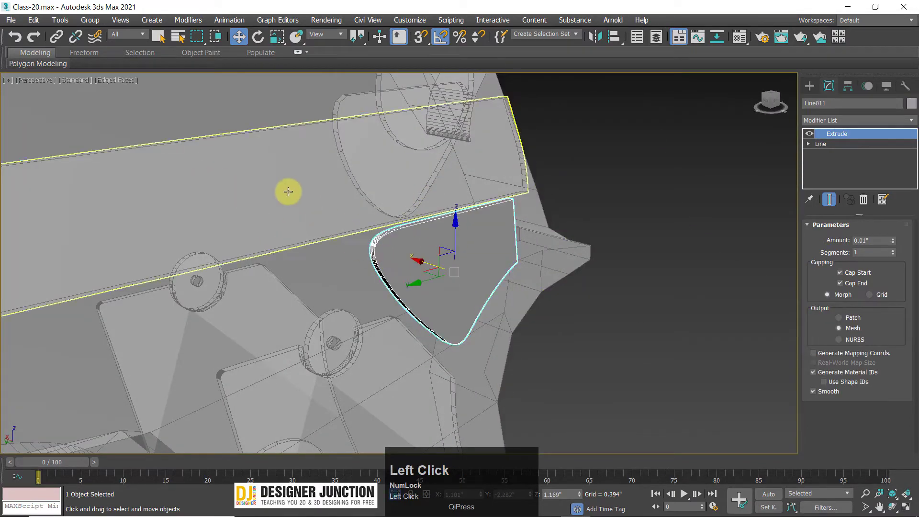
left_click(287, 191)
left_click(406, 267)
left_click(283, 191)
left_click(403, 262, "ctrl")
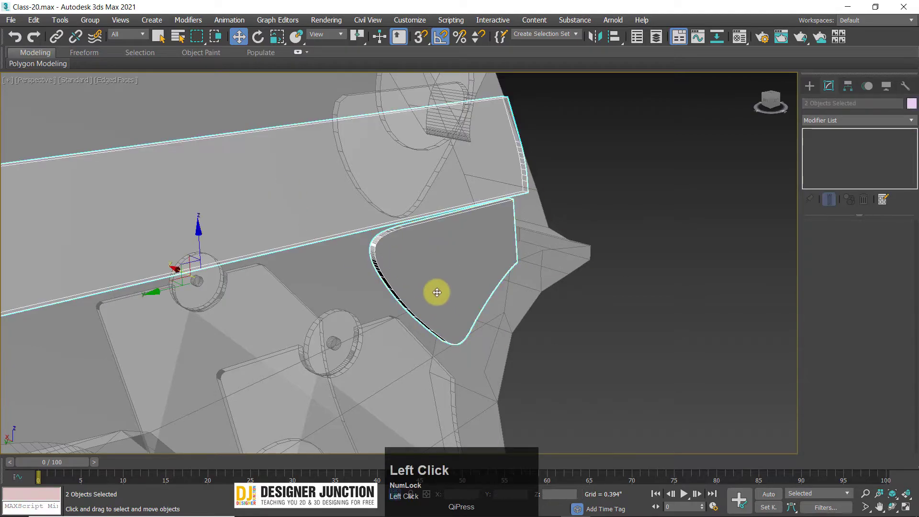
middle_click_drag(435, 292, 402, 287, "alt")
key("alt+w")
key("alt+w")
key("z")
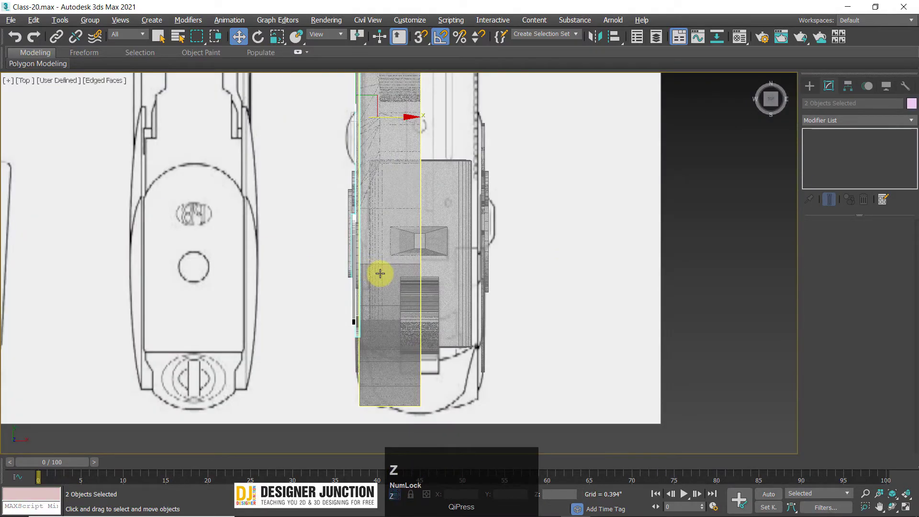
scroll(369, 379, "up", 5)
middle_click_drag(369, 380, 432, 338)
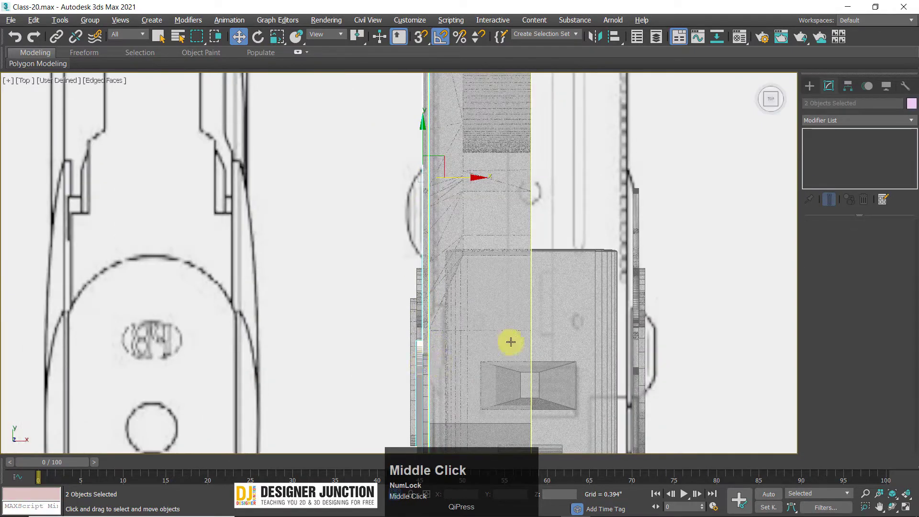
key("alt+q")
scroll(382, 418, "up", 8)
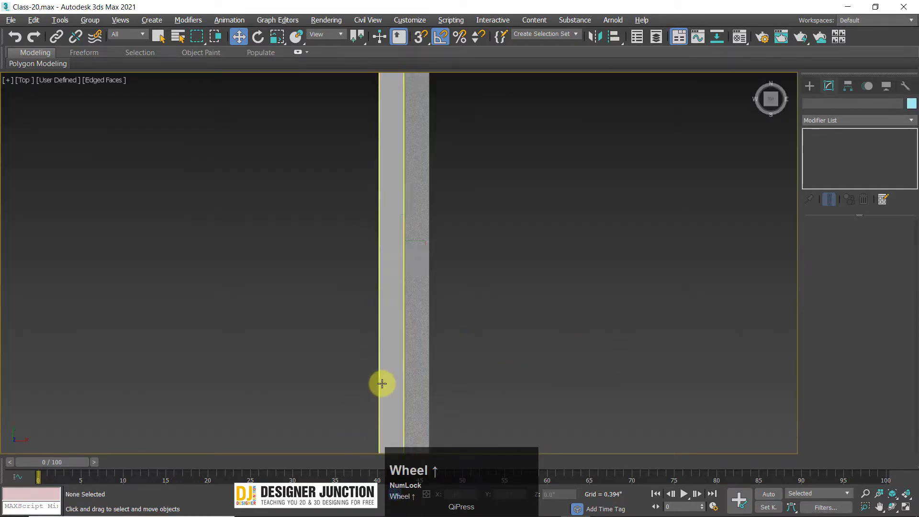
Step: Move the panel along X in the Top view until it lines up with the slide strip's thickness
left_click(397, 389)
key("z")
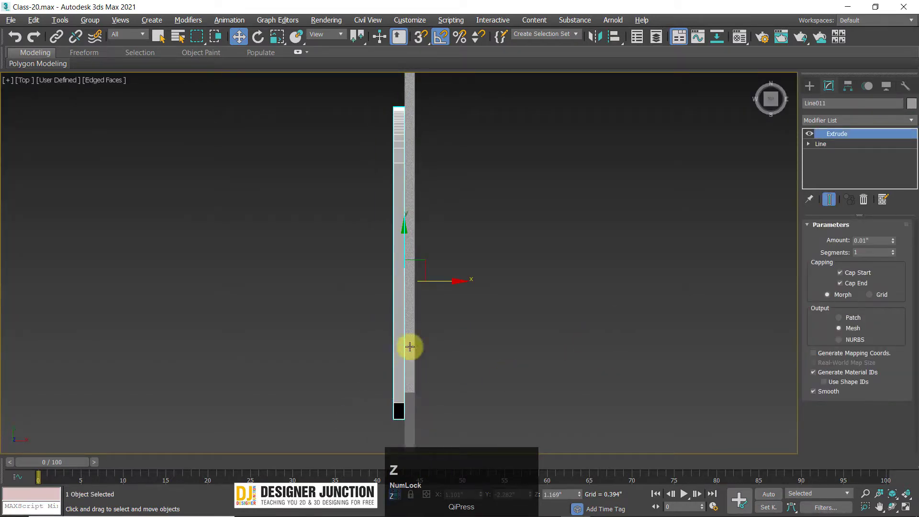
scroll(410, 345, "up", 5)
key("z")
scroll(435, 330, "up", 6)
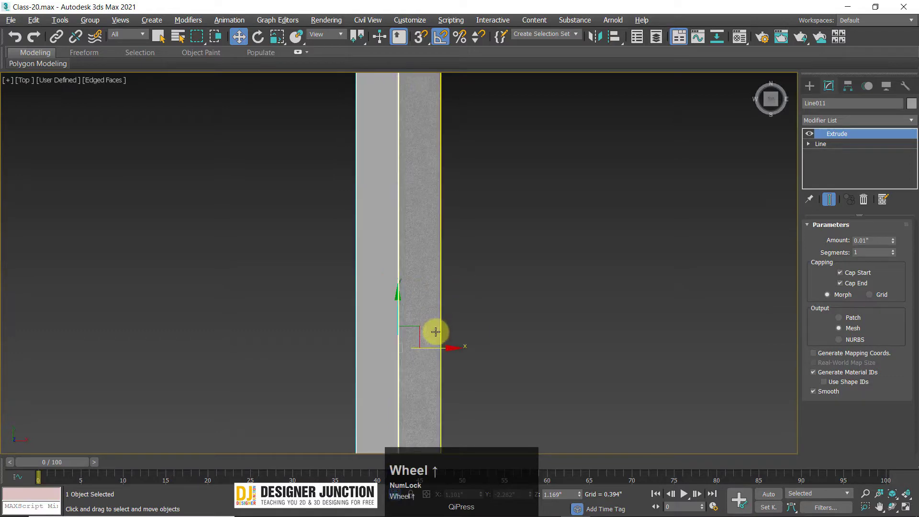
left_click_drag(431, 240, 589, 257)
key("alt+w")
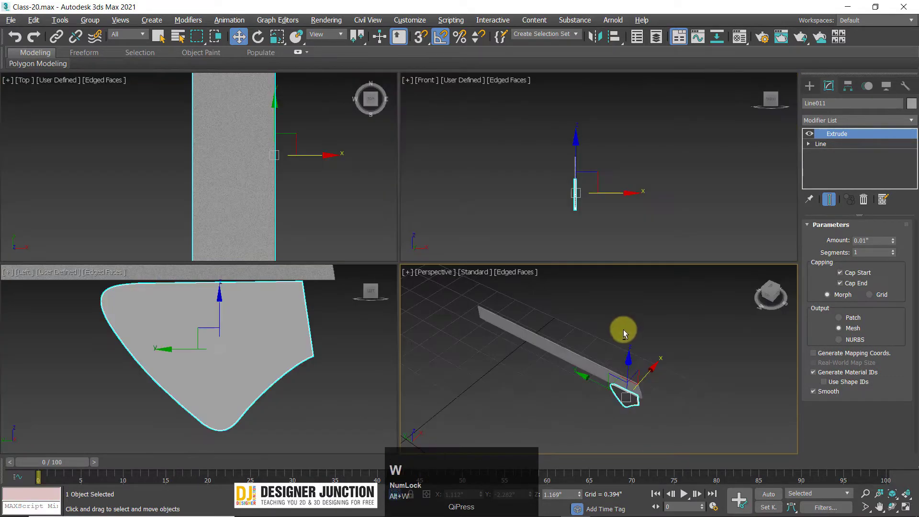
Step: Review the aligned panel and slide strip in perspective and exit isolation to show the whole pistol
left_click(624, 329)
key("alt+w")
middle_click_drag(513, 320, 540, 281, "alt")
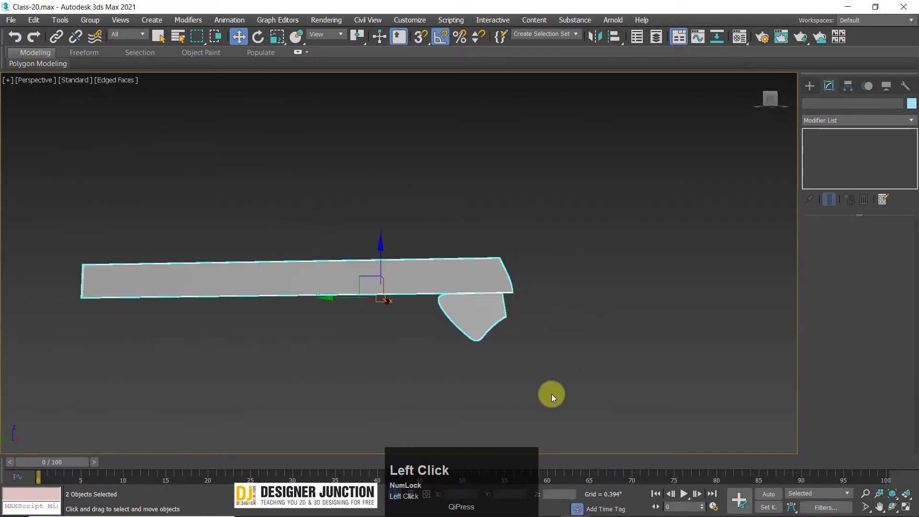
left_click(396, 495)
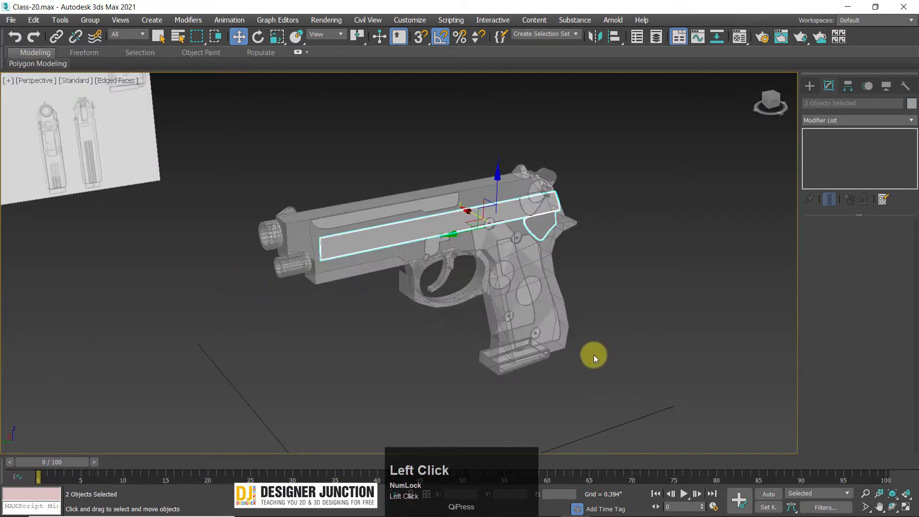
Step: Inspect how the new panel sits on the pistol's side from several angles in perspective
left_click(570, 349)
left_click(536, 233)
key("z")
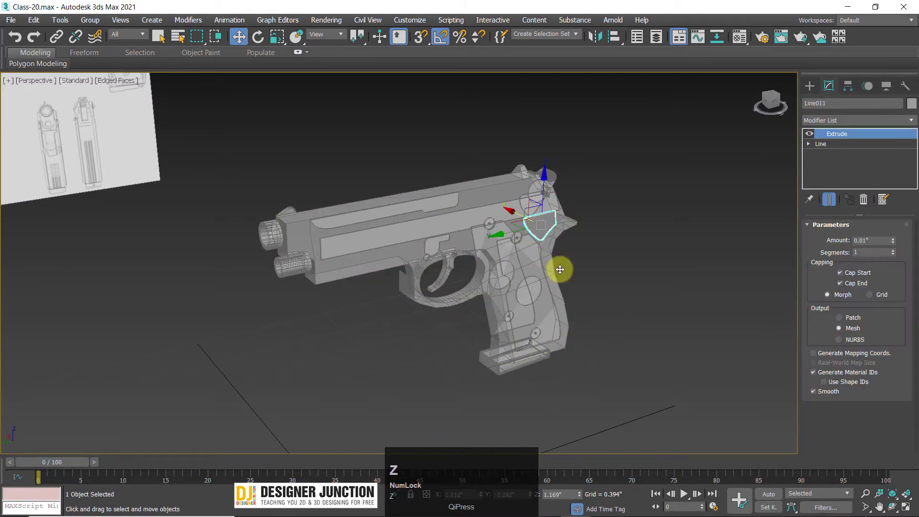
middle_click_drag(558, 270, 542, 321, "alt")
left_click(544, 321)
key("z")
middle_click_drag(506, 351, 471, 303, "alt")
scroll(464, 297, "up", 2)
scroll(471, 301, "down", 2)
left_click_drag(457, 192, 665, 355)
key("z")
middle_click_drag(594, 309, 502, 261, "alt")
left_click(547, 225)
mouse_move(548, 225)
middle_mouse_down("alt")
mouse_move(498, 228)
mouse_move(541, 258)
mouse_move(553, 237)
middle_mouse_up("alt")
scroll(536, 194, "up", 5)
middle_click_drag(536, 194, 478, 211, "alt")
scroll(498, 207, "down", 4, "alt")
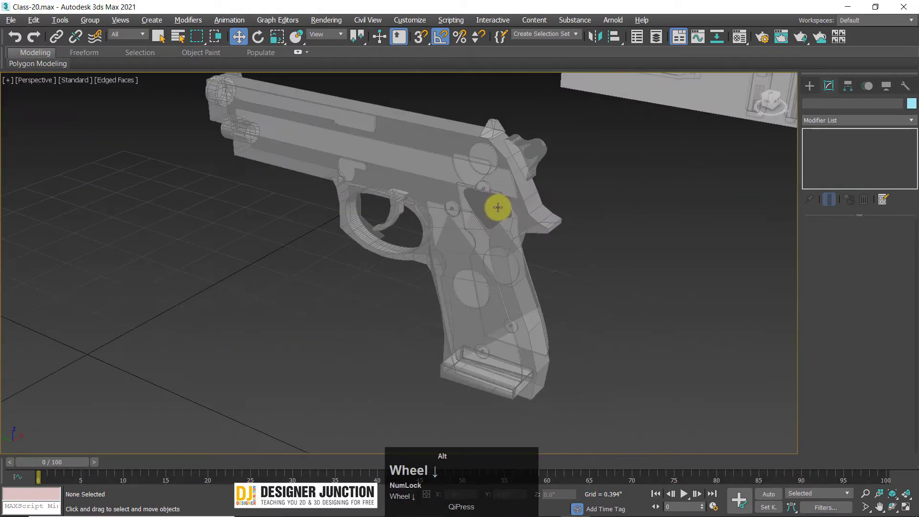
Step: Compare the new panel and the neighbouring pistol parts with the blueprint in the Left view
key("alt+w")
right_click(269, 386)
key("alt+w")
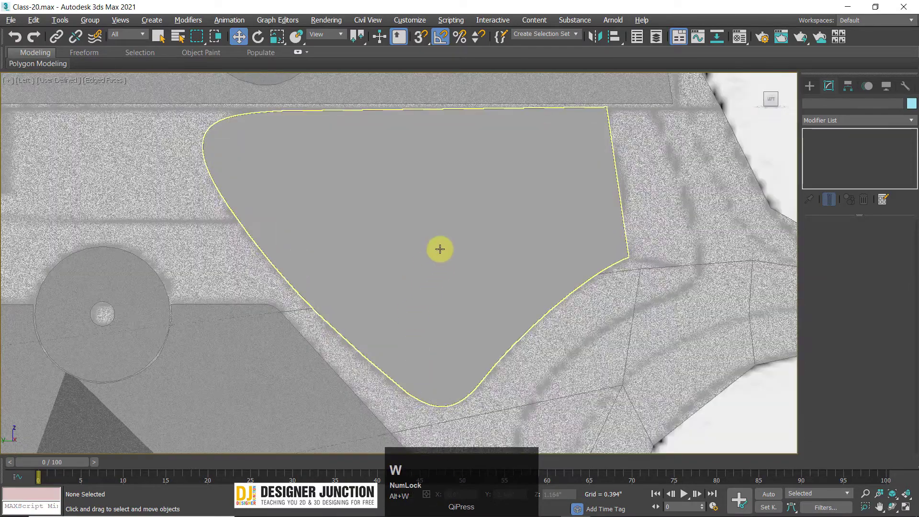
scroll(438, 250, "down", 2)
left_click(438, 249)
scroll(437, 250, "down", 4)
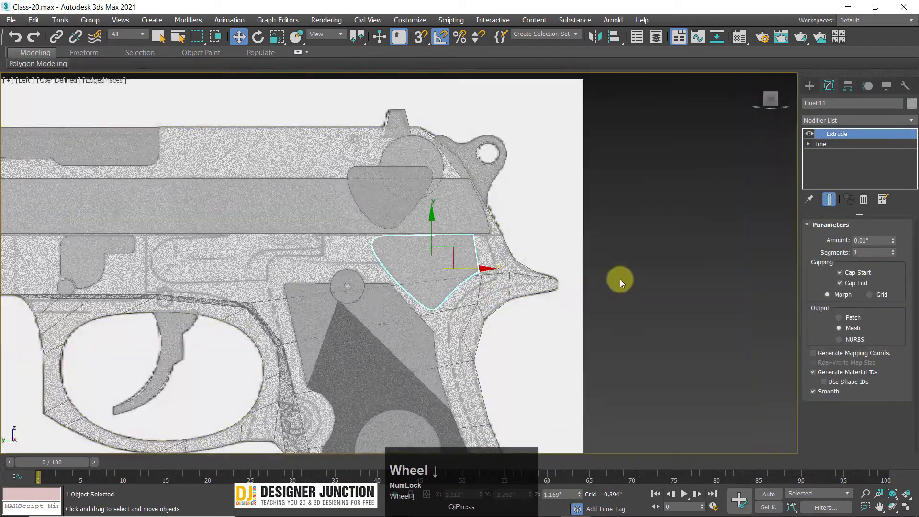
left_click(617, 286)
scroll(405, 330, "down", 2)
middle_click_drag(418, 299, 480, 211)
scroll(416, 164, "down", 3)
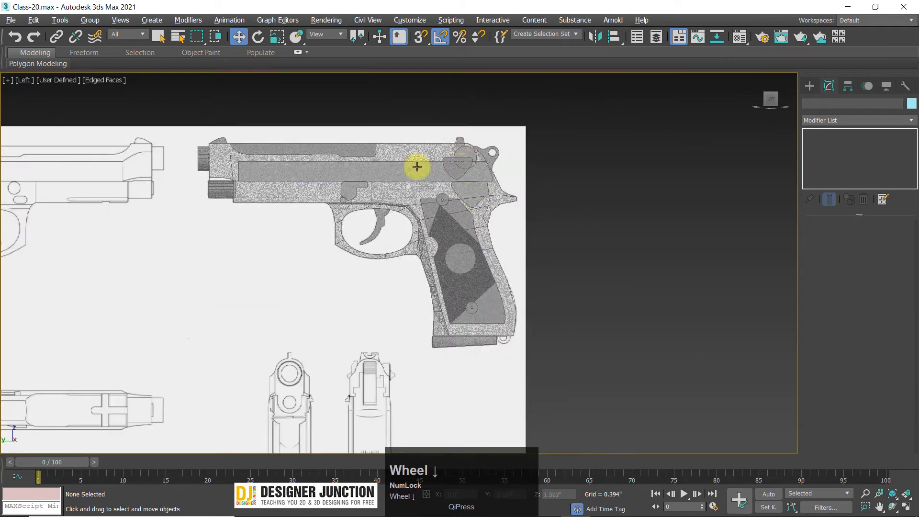
scroll(332, 166, "up", 3)
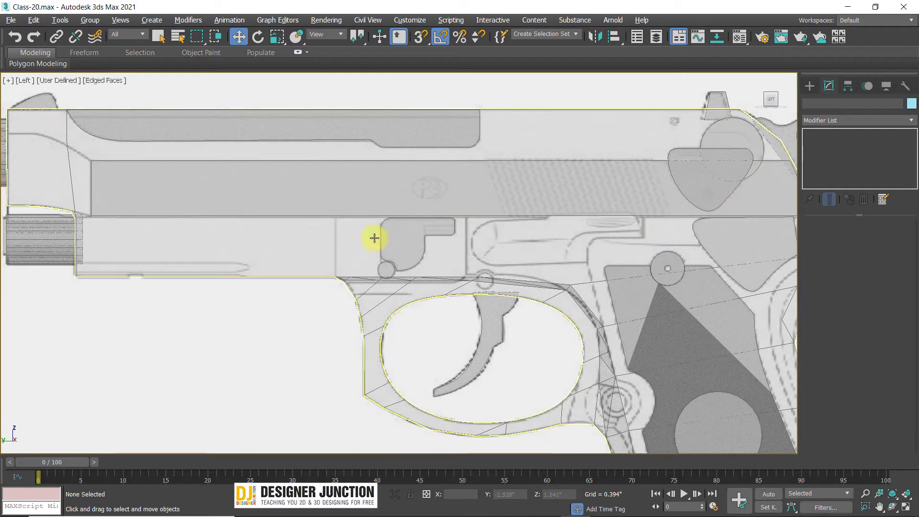
scroll(560, 206, "down", 5)
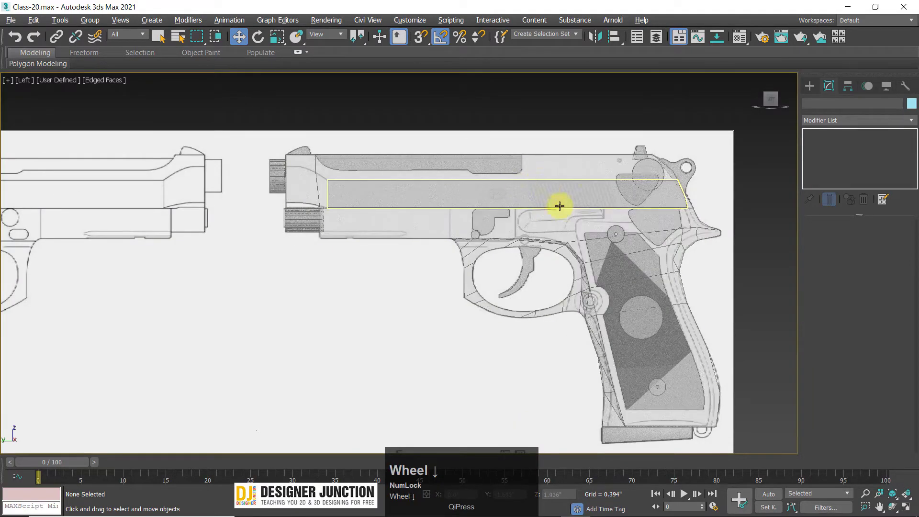
Step: Examine the slide strip and the overall pistol shape in perspective and against the side blueprint
left_click(550, 185)
key("alt+w")
key("alt+w")
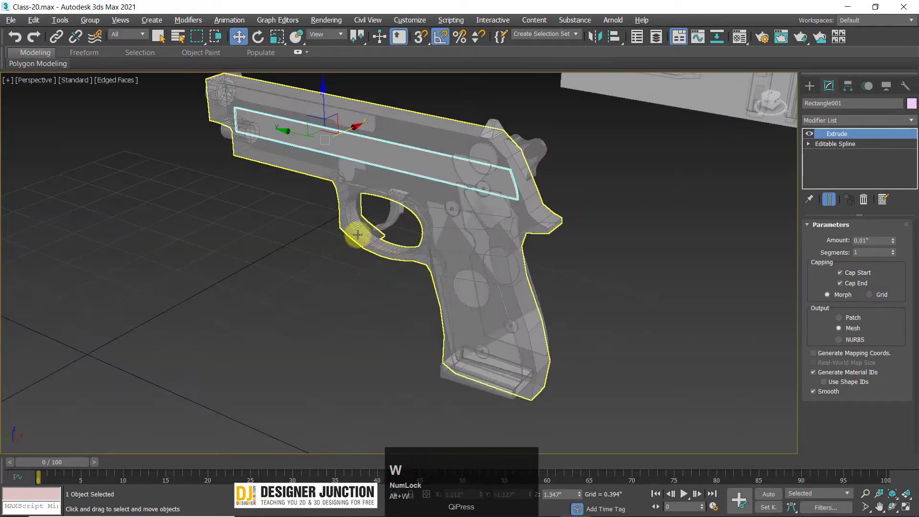
left_click(654, 242)
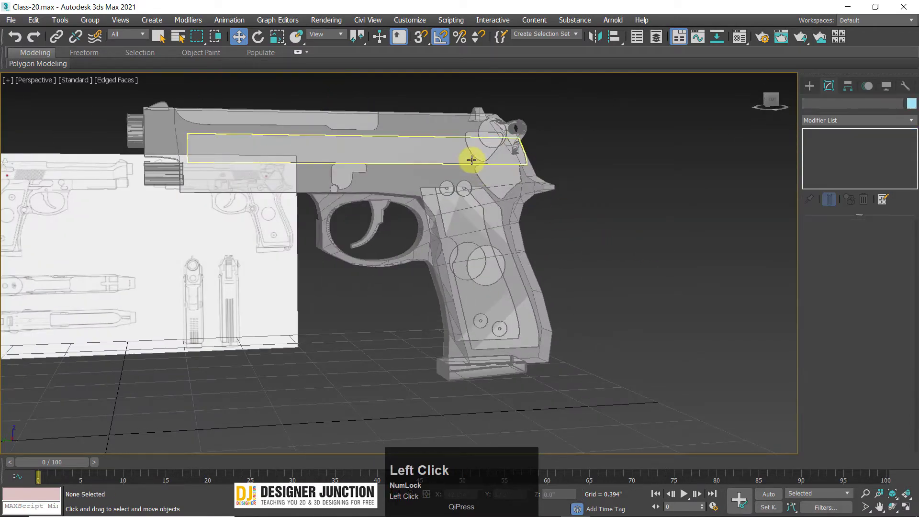
left_click(473, 156)
mouse_move(474, 156)
middle_mouse_down("alt")
mouse_move(449, 195)
mouse_move(468, 234)
middle_mouse_up("alt")
left_click(524, 246)
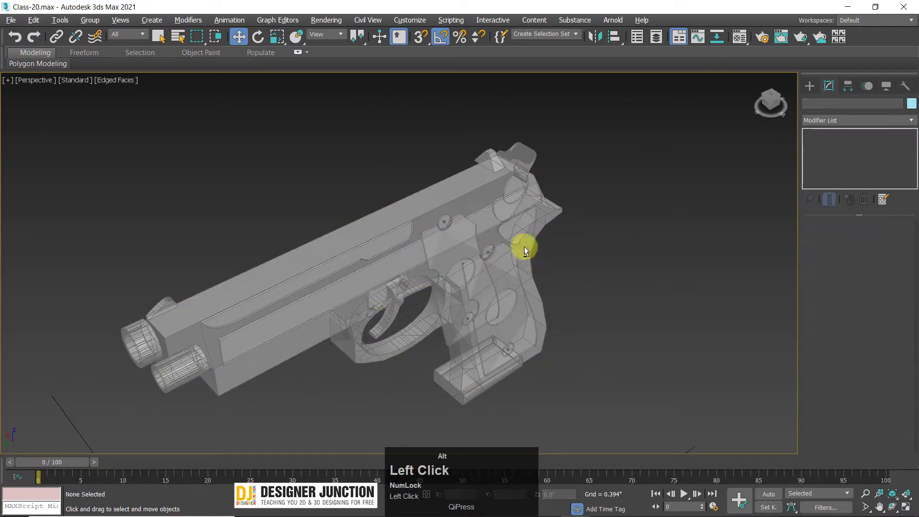
key("alt+w")
key("alt+w")
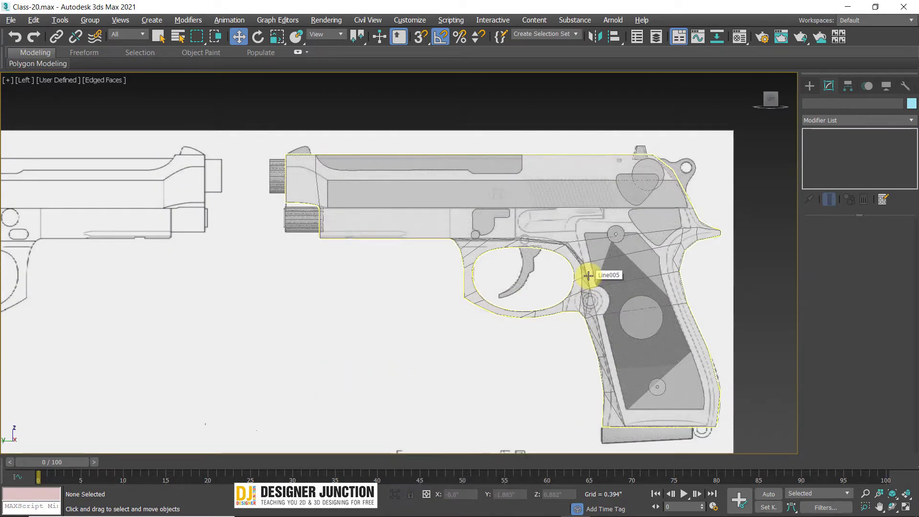
scroll(562, 199, "up", 3)
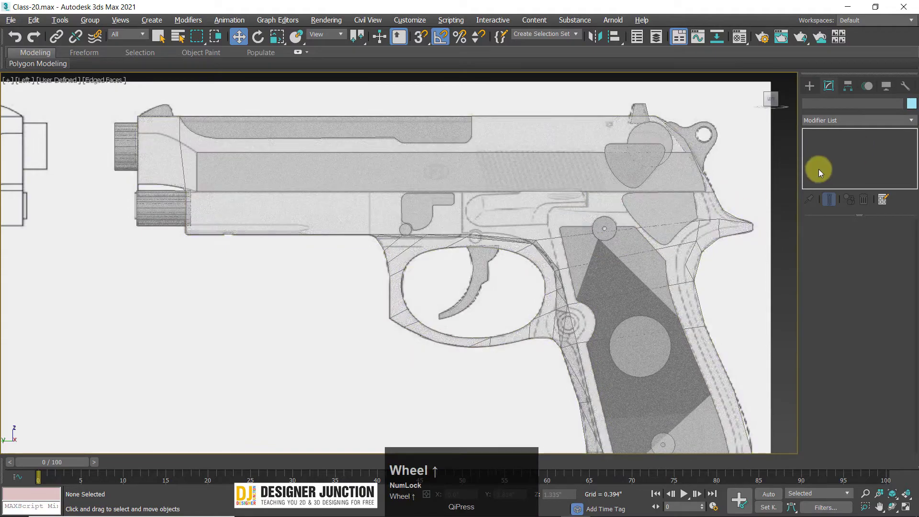
middle_click_drag(660, 163, 630, 341)
key("alt+w")
key("alt+w")
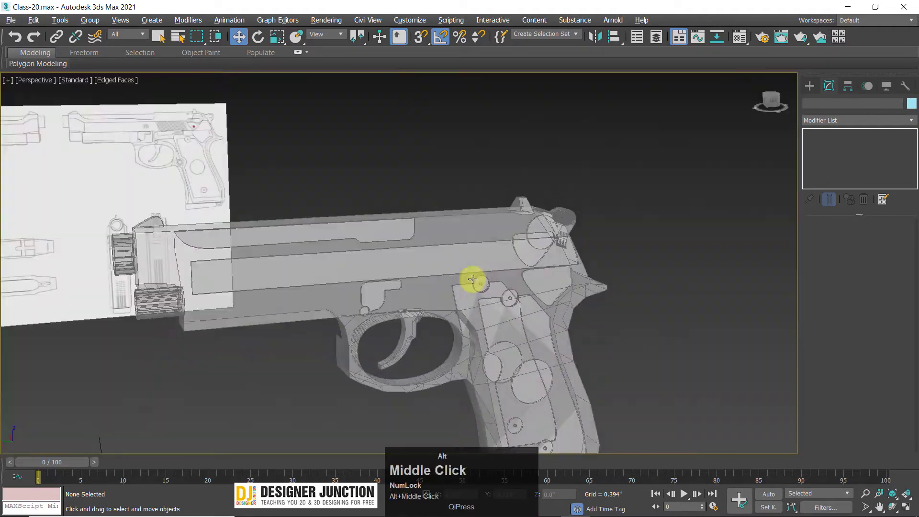
scroll(469, 238, "down", 3)
middle_click_drag(470, 238, 255, 129, "alt")
Step: Select all the pistol parts and review the see-through model in perspective from several angles
left_click_drag(255, 130, 723, 303)
scroll(723, 303, "up", 3)
middle_click_drag(723, 302, 558, 293, "alt")
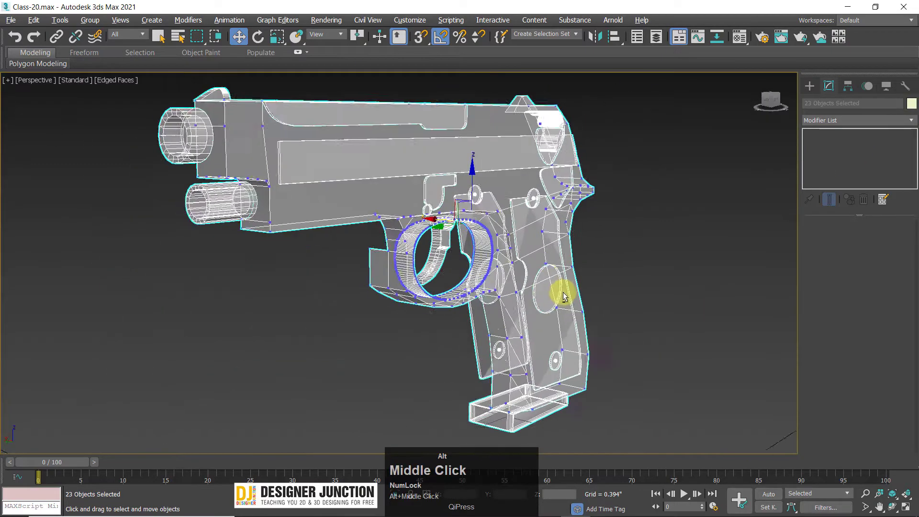
scroll(488, 299, "down", 2)
middle_click_drag(488, 299, 323, 180, "alt")
left_click_drag(250, 176, 795, 376)
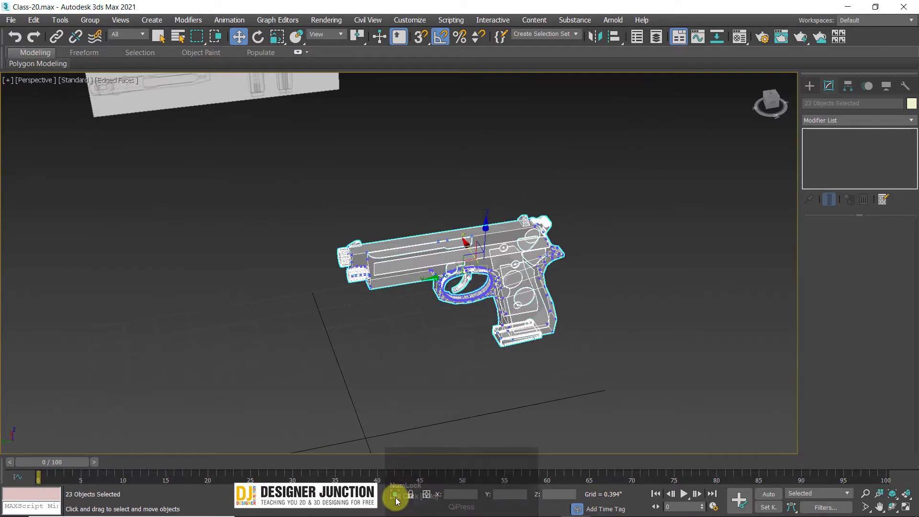
left_click(559, 311)
Step: Check the gun body's Editable Poly vertex level beneath its Mirror modifier, then clear the selection
left_click(454, 248)
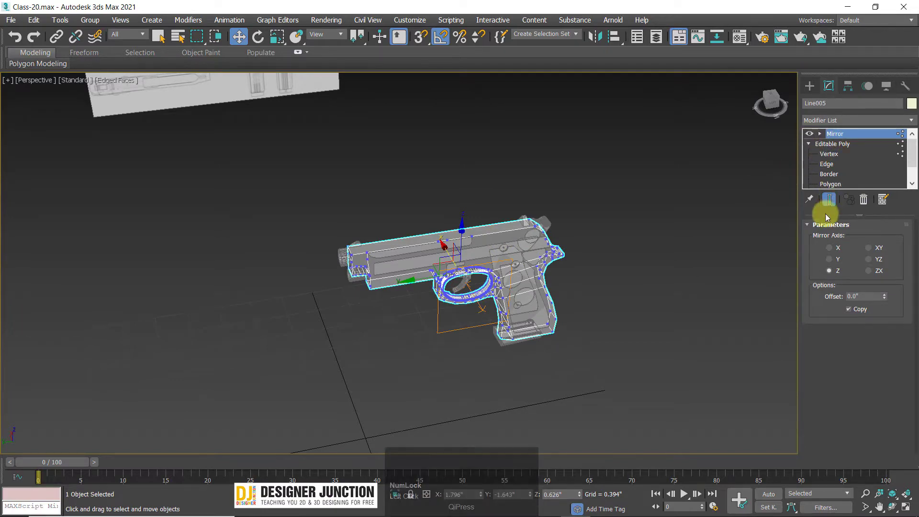
left_click(831, 143)
middle_click(578, 216, "alt")
middle_click_drag(579, 216, 579, 211, "alt")
left_click(829, 154)
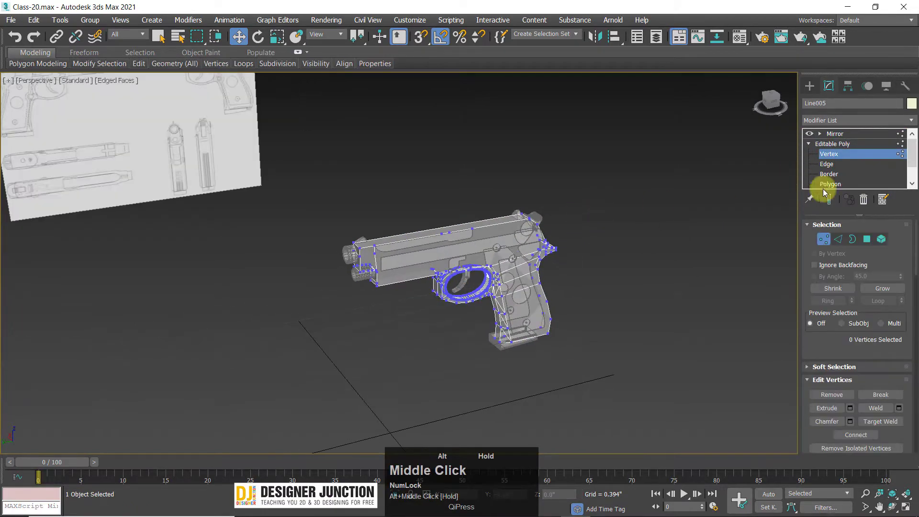
left_click(839, 144)
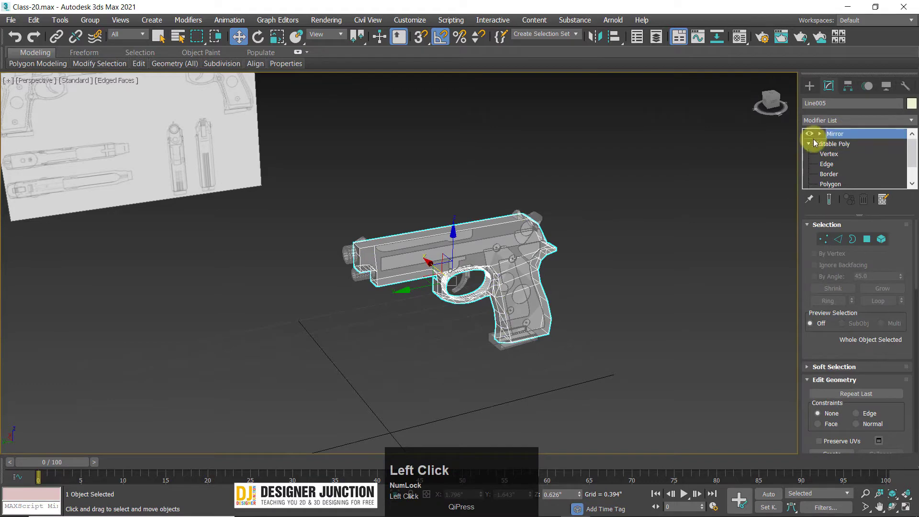
left_click(796, 139)
Step: Turn off see-through display for all the pistol parts and check the solid gun body in perspective
scroll(460, 240, "up", 2)
middle_click_drag(459, 239, 263, 180, "alt")
scroll(410, 286, "down", 3)
left_click_drag(263, 180, 615, 369)
left_click(660, 297)
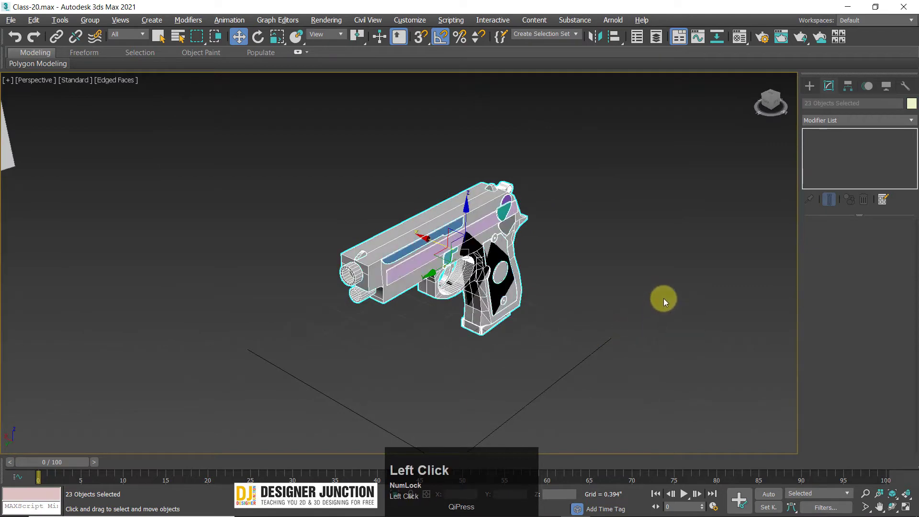
left_click(403, 229)
middle_click_drag(402, 228, 441, 273, "alt")
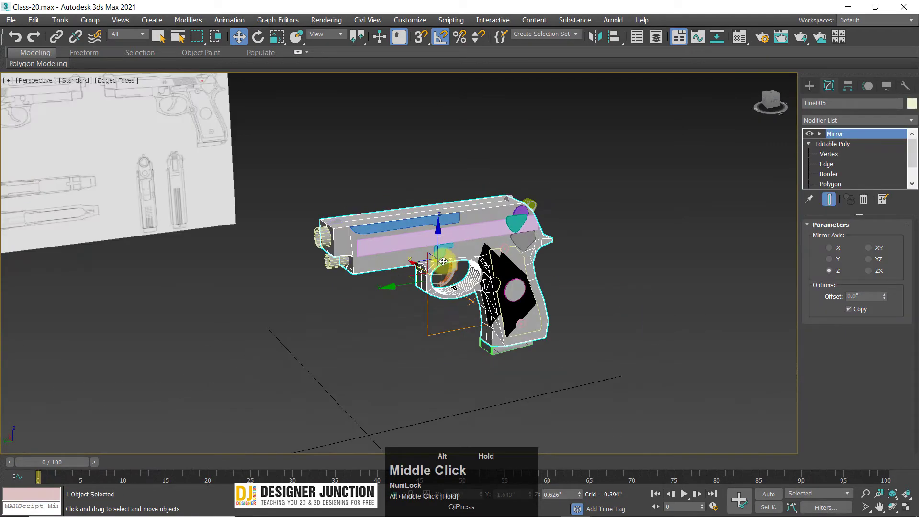
Step: Assign the 02 - Default physical material to all the pistol parts and close the Material Editor
left_click(335, 175)
left_click_drag(736, 370, 736, 368)
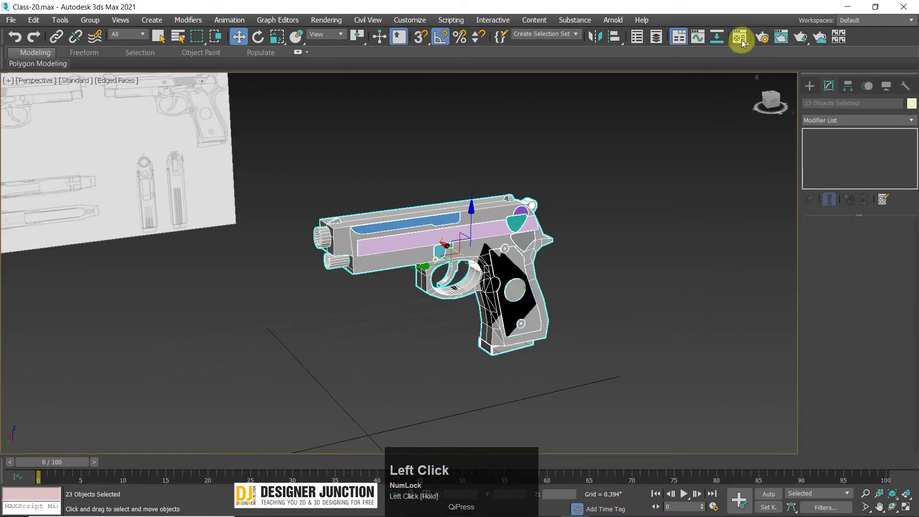
key("m")
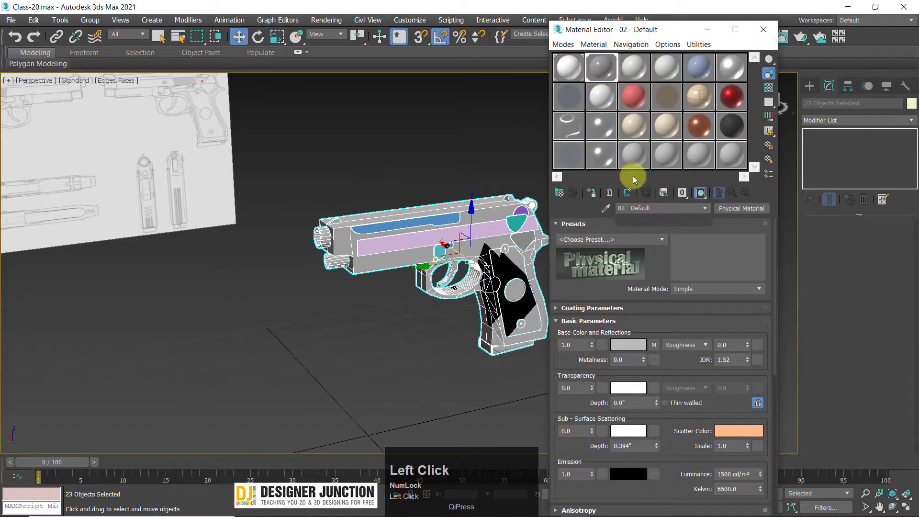
left_click(592, 194)
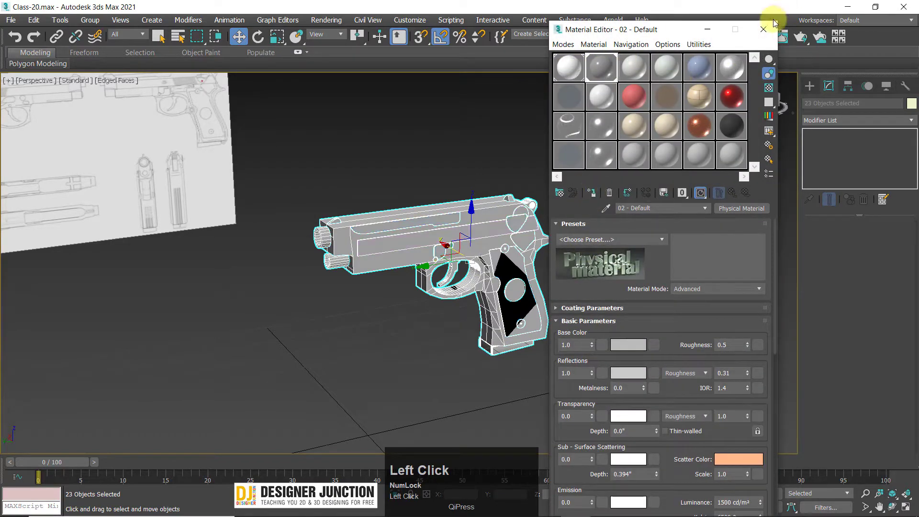
left_click(764, 30)
Step: Turn off Adaptive interpolation on the grip panel's spline and return to its Extrude modifier
left_click(636, 171)
scroll(503, 263, "up", 4)
middle_click_drag(503, 263, 576, 271, "alt")
middle_click_drag(424, 266, 346, 266)
left_click(519, 242)
key("z")
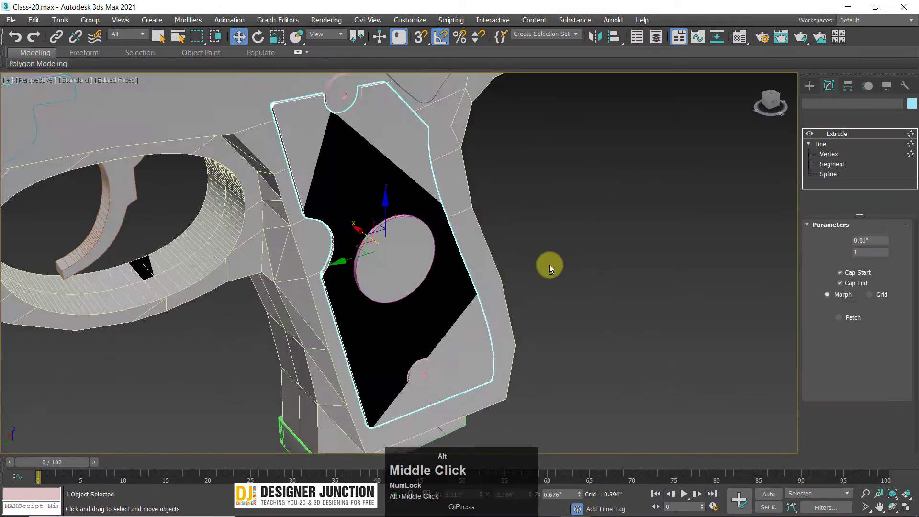
middle_click_drag(549, 266, 784, 260, "alt")
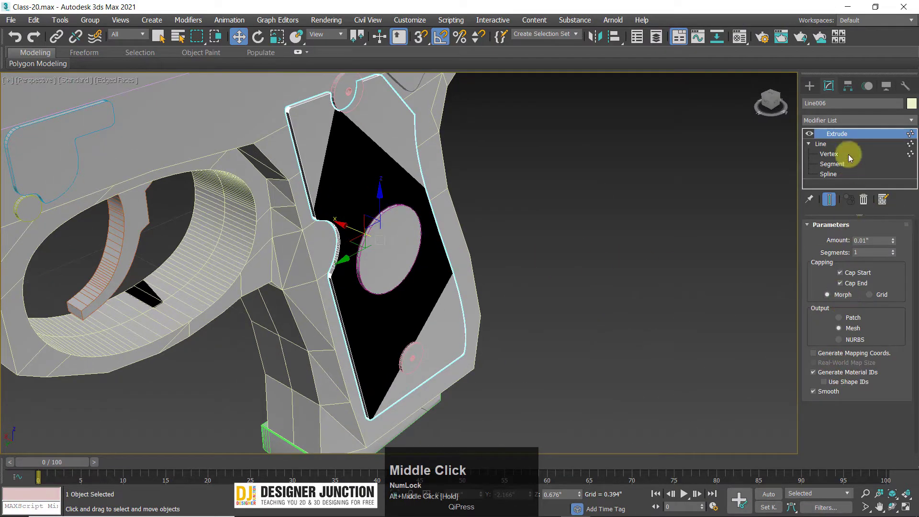
left_click(821, 151)
scroll(865, 298, "down", 10)
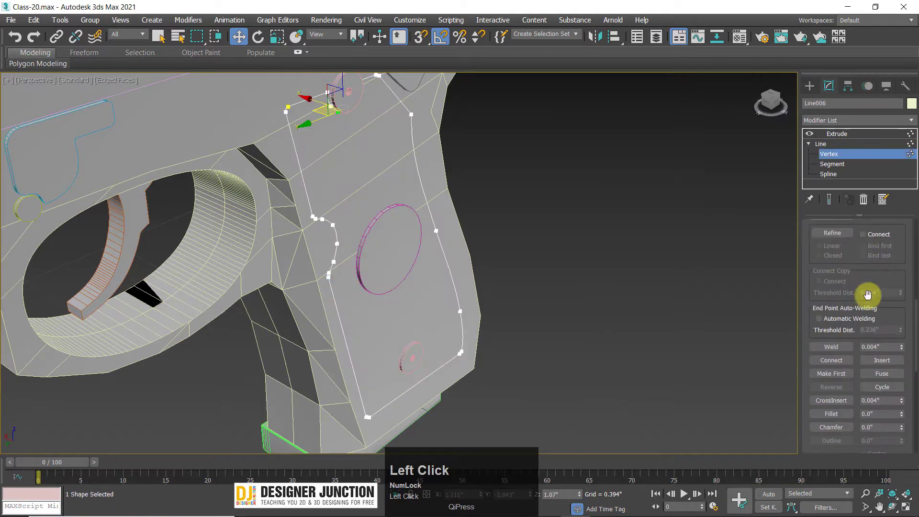
scroll(854, 436, "down", 8)
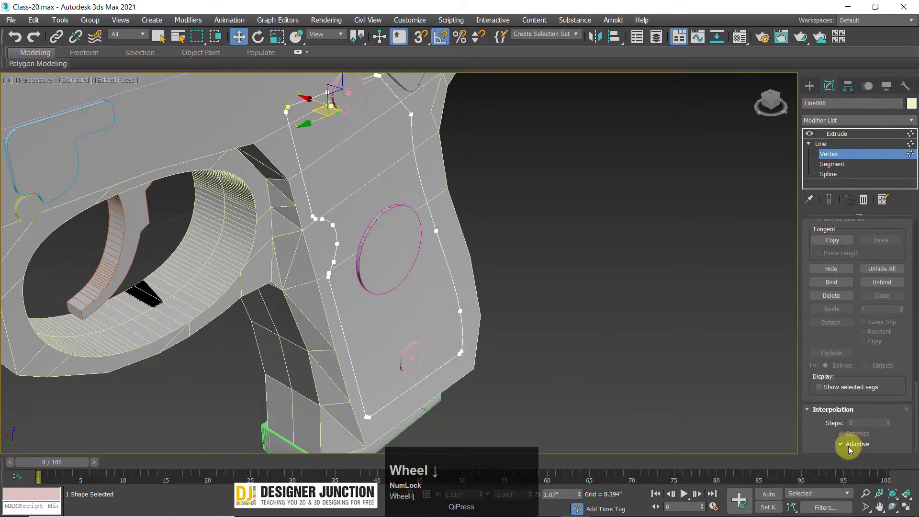
left_click(847, 445)
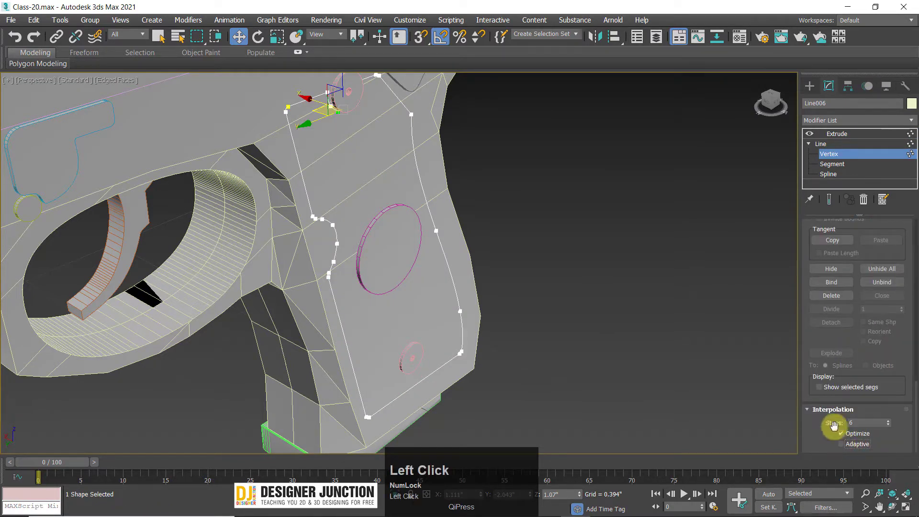
left_click(836, 135)
Step: Compare the shading of the grip panels on both sides of the pistol in perspective
middle_click_drag(573, 305, 426, 298, "alt")
middle_click_drag(516, 310, 471, 333, "alt")
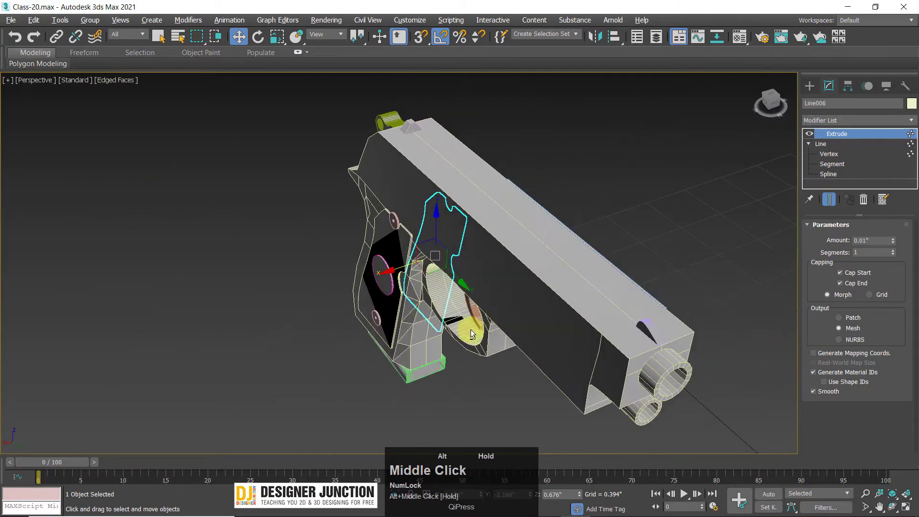
left_click(664, 208)
middle_click_drag(665, 208, 456, 297, "alt")
left_click(424, 302)
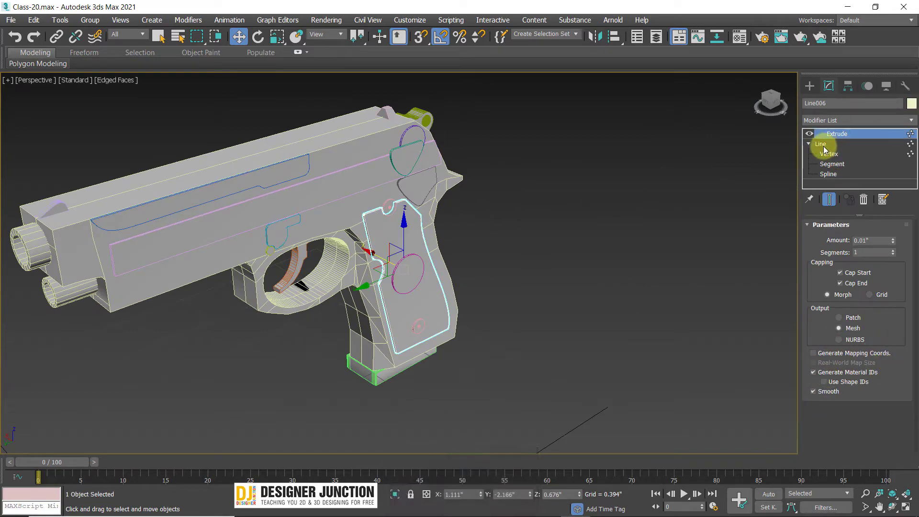
middle_click_drag(474, 261, 330, 283, "alt")
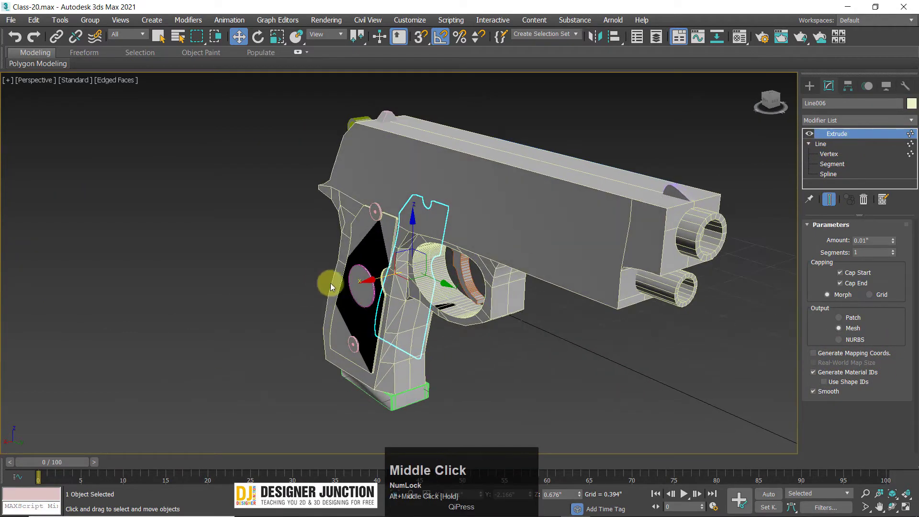
middle_click_drag(498, 303, 480, 264, "alt")
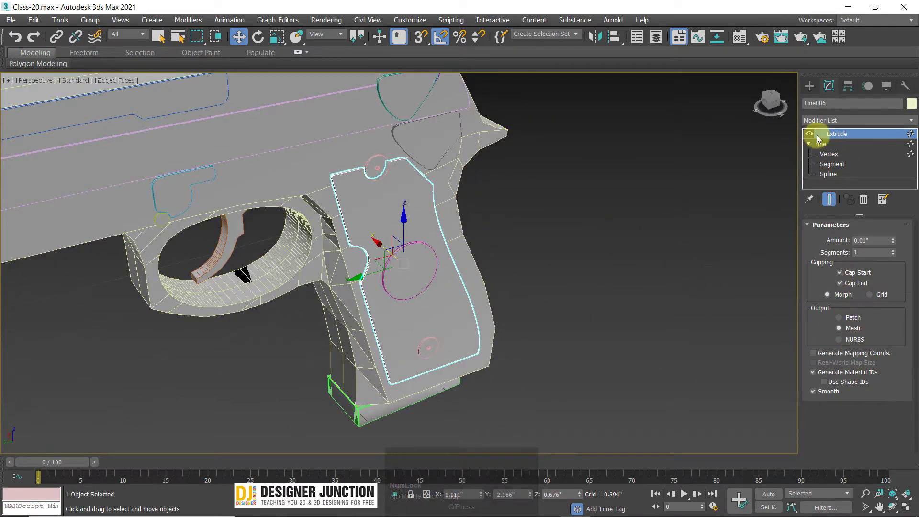
Step: Examine the grip panel's spline vertices, restore its Adaptive interpolation and recheck the extruded panel
left_click(828, 154)
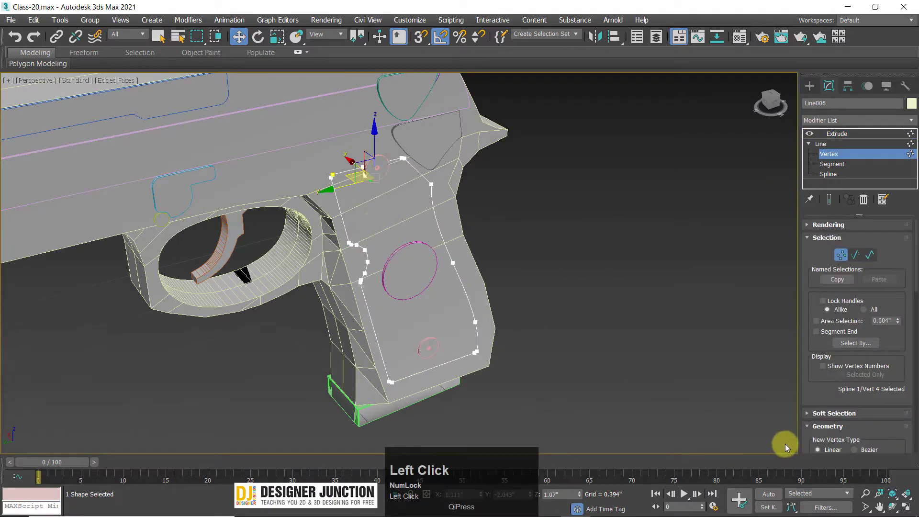
left_click_drag(819, 388, 855, 350)
left_click_drag(850, 271, 880, 131)
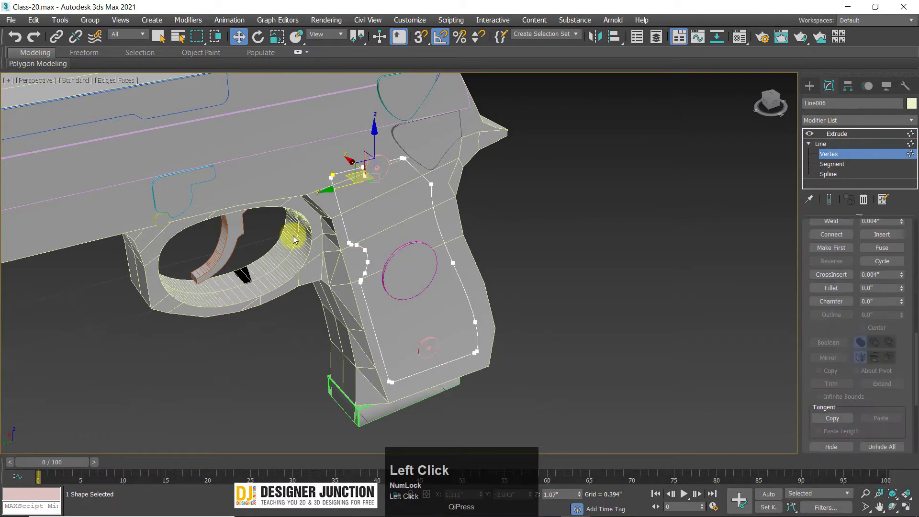
scroll(291, 235, "up", 5)
scroll(400, 220, "up", 2)
middle_click_drag(575, 328, 377, 211)
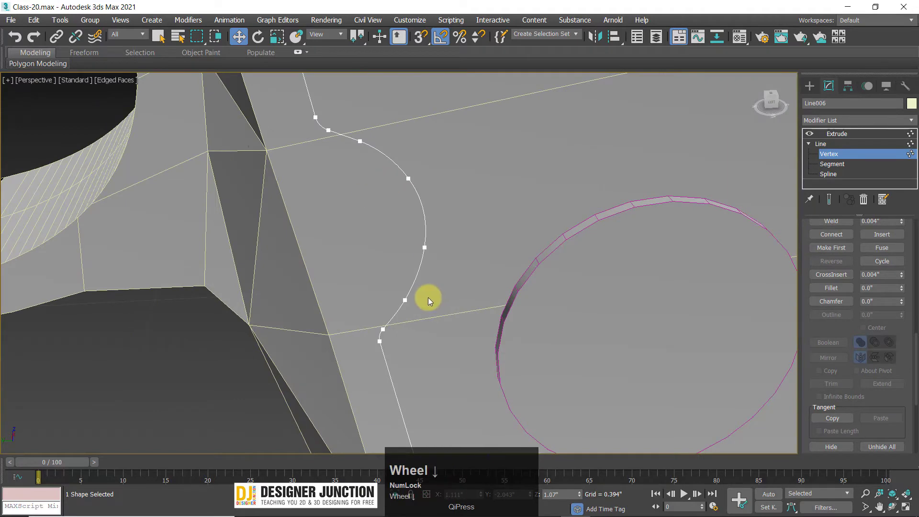
scroll(429, 299, "down", 6)
middle_click_drag(429, 298, 571, 331)
left_click_drag(831, 338, 867, 138)
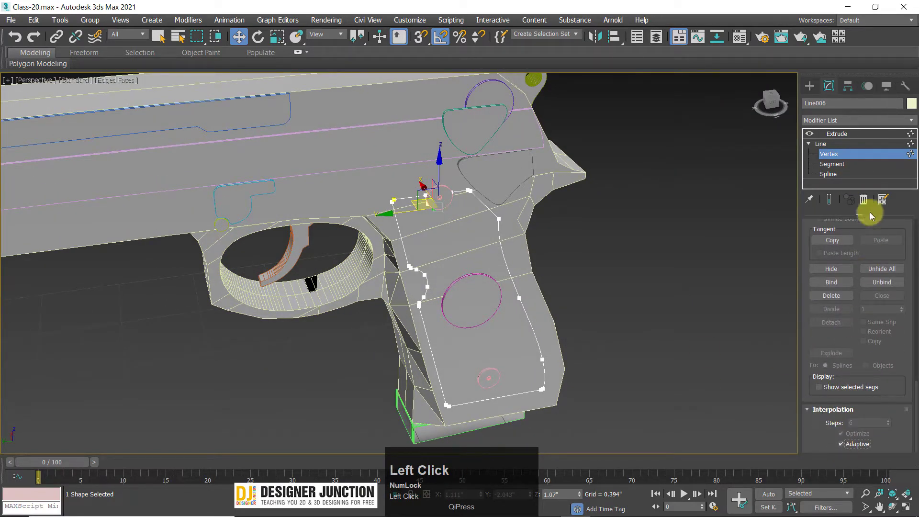
left_click(838, 134)
left_click(633, 288)
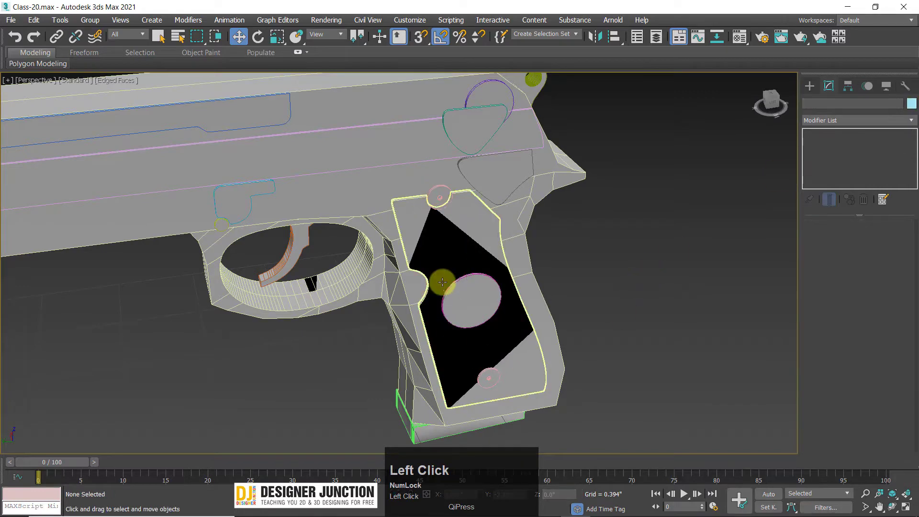
left_click(431, 248)
key("z")
left_click(593, 291)
Step: Frame all the pistol parts in perspective, run a test render, inspect the image and close the render windows
scroll(435, 291, "down", 8)
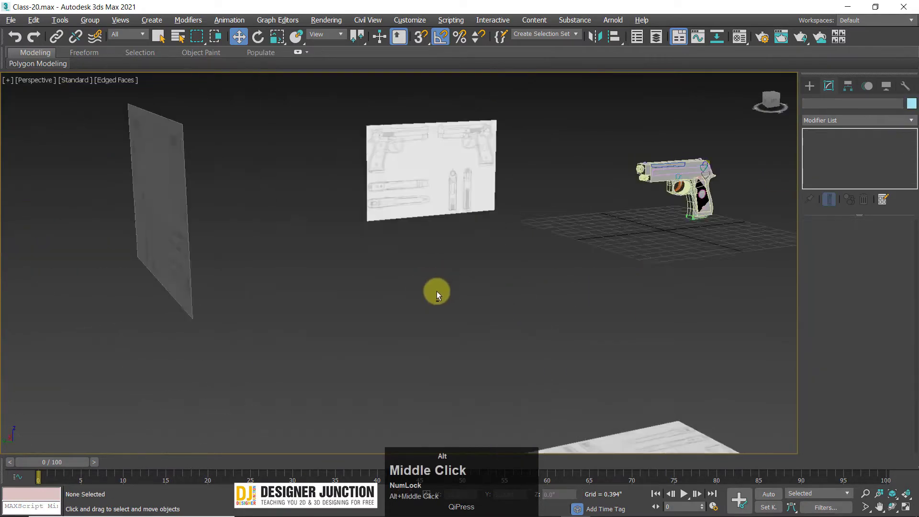
middle_click_drag(435, 291, 472, 180, "alt")
left_click_drag(683, 265, 682, 265)
key("z")
middle_click_drag(566, 249, 513, 253, "alt")
key("shift+q")
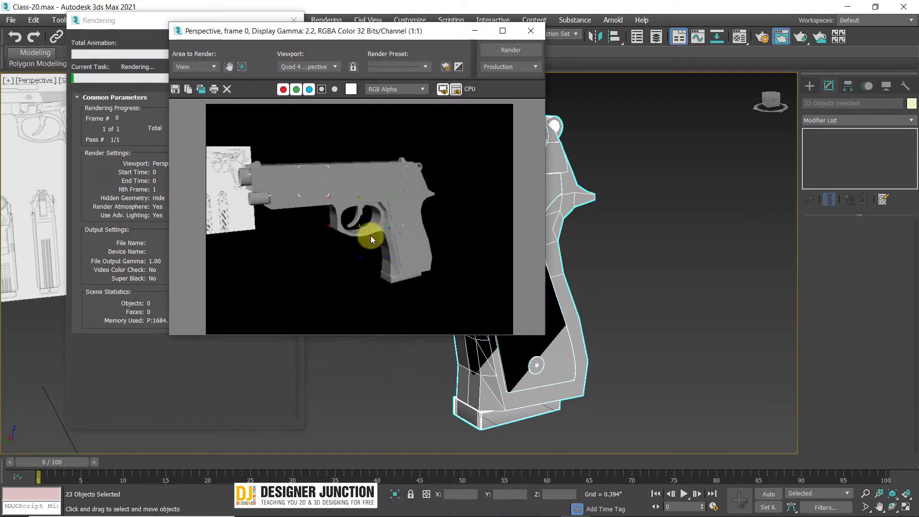
left_click(385, 253)
scroll(443, 229, "up", 2)
scroll(458, 160, "down", 2)
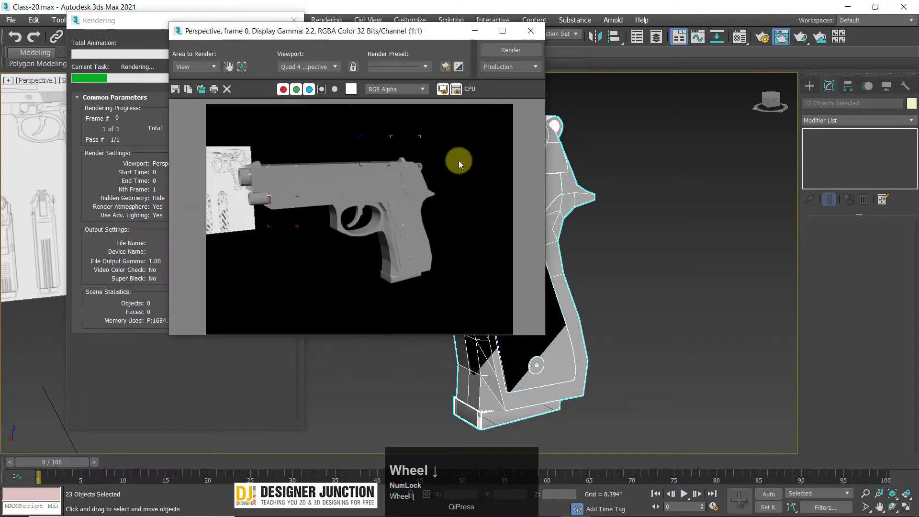
left_click(531, 34)
left_click(288, 55)
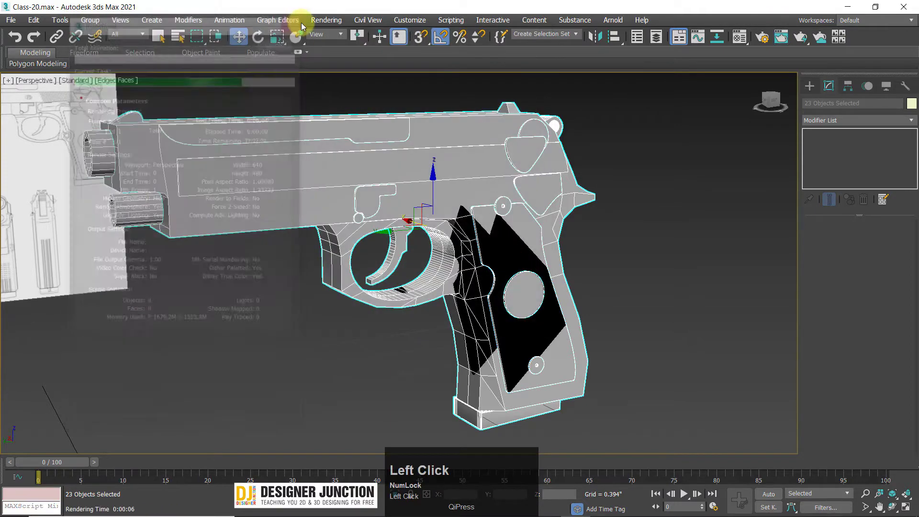
Step: Review the complete pistol with its uniform material in perspective from several angles and close the Material Editor
scroll(375, 111, "down", 3)
left_click(199, 102)
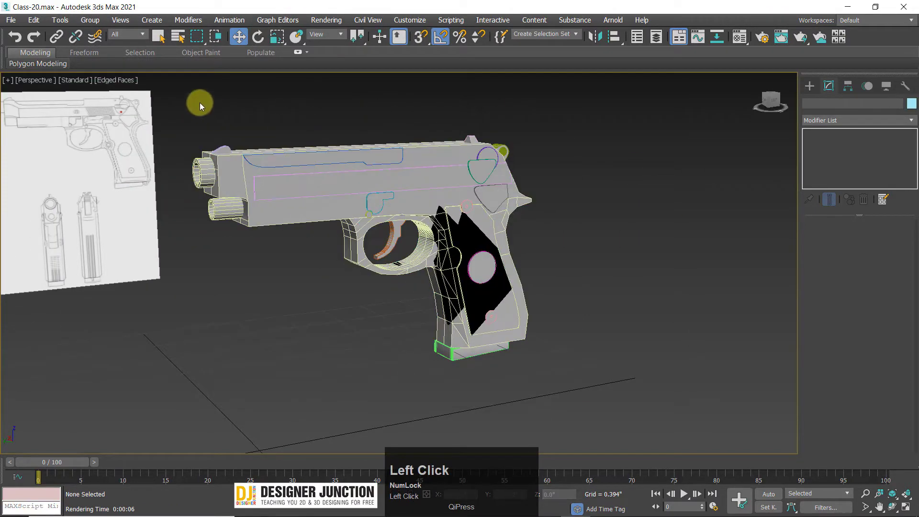
left_click_drag(683, 337, 680, 339)
key("z")
middle_click_drag(433, 235, 376, 246, "alt")
scroll(338, 251, "down", 3)
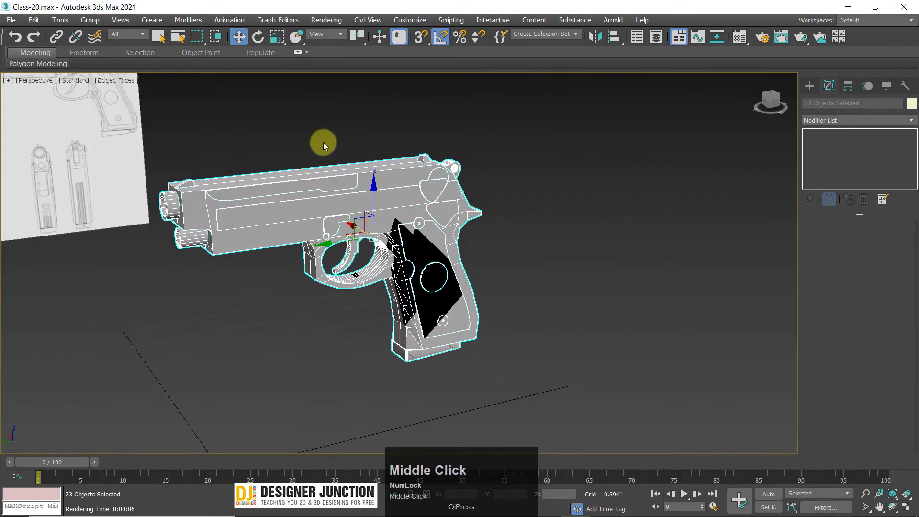
left_click(324, 145)
middle_click_drag(326, 153, 357, 177, "alt")
scroll(355, 193, "up", 3)
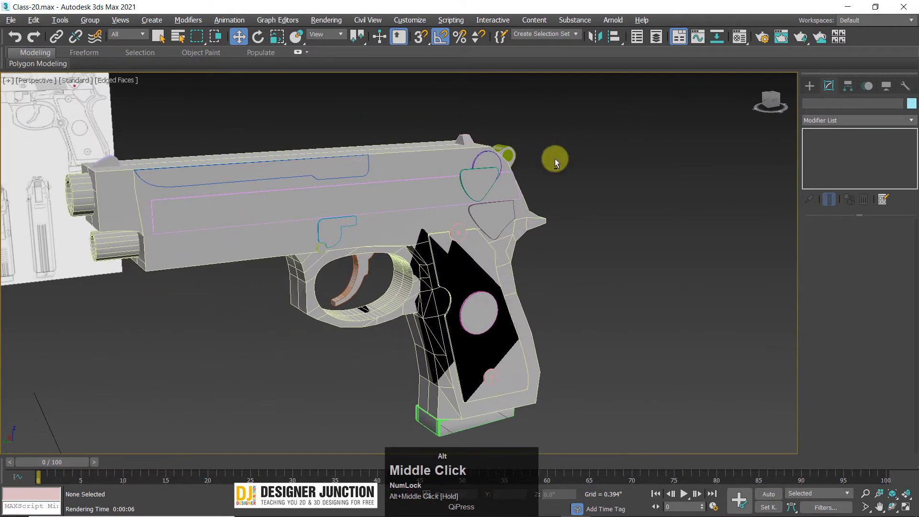
middle_click_drag(554, 160, 554, 181, "alt")
middle_click_drag(554, 181, 553, 154)
scroll(553, 153, "down", 4)
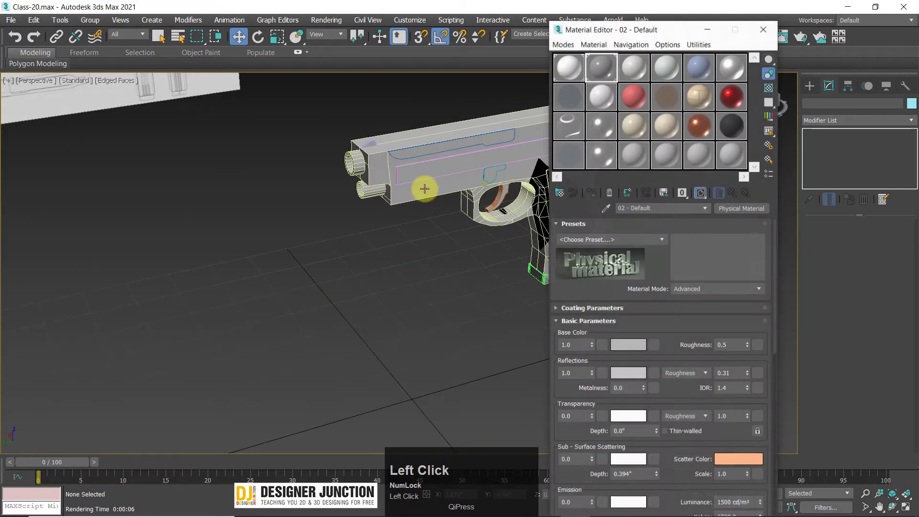
middle_click_drag(421, 185, 518, 145)
scroll(294, 180, "up", 2)
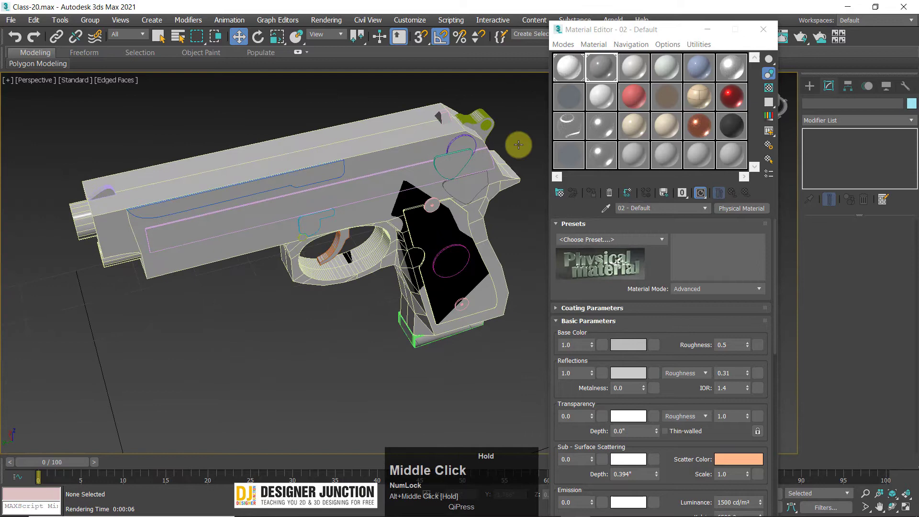
left_click(767, 27)
Step: Copy the notched panel near the front of the slide to the pistol's opposite side and align it against the slide face
left_click(231, 195)
key("w")
middle_click(163, 182)
key("w")
key("z")
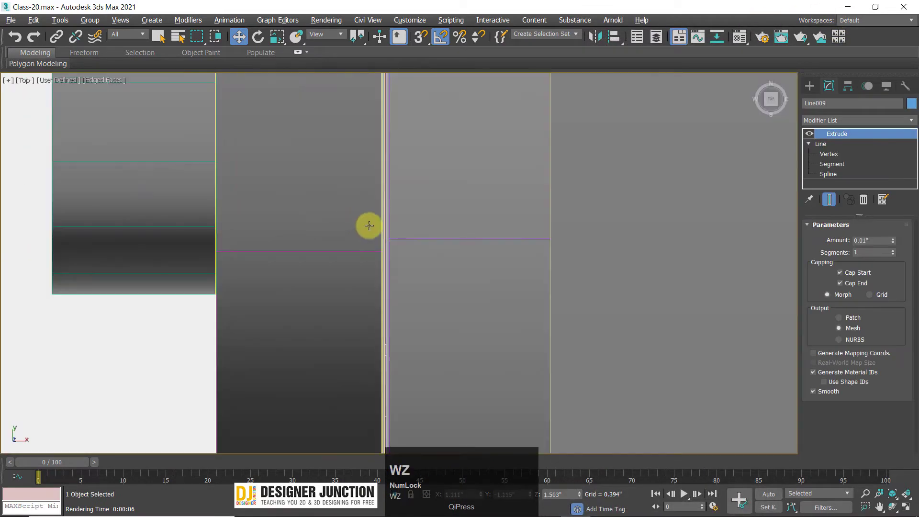
left_click_drag(454, 315, 524, 317, "shift")
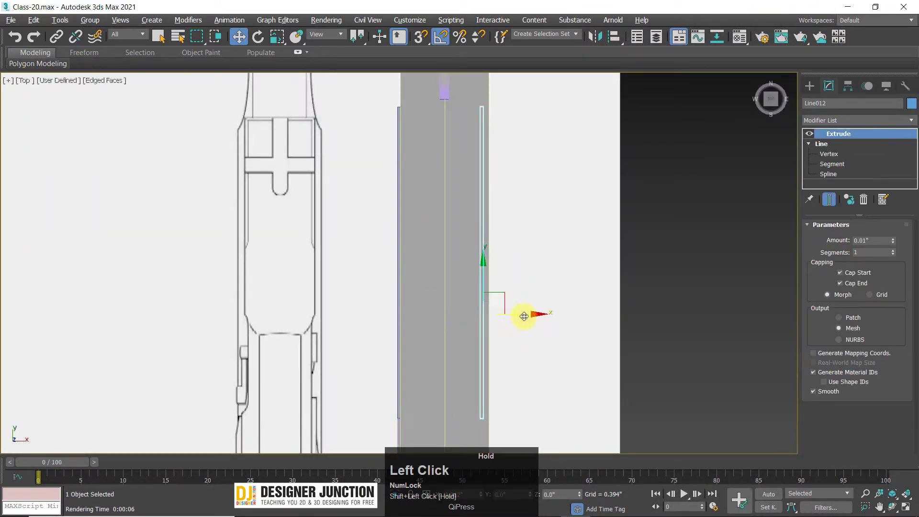
left_click(465, 315)
scroll(487, 318, "up", 5)
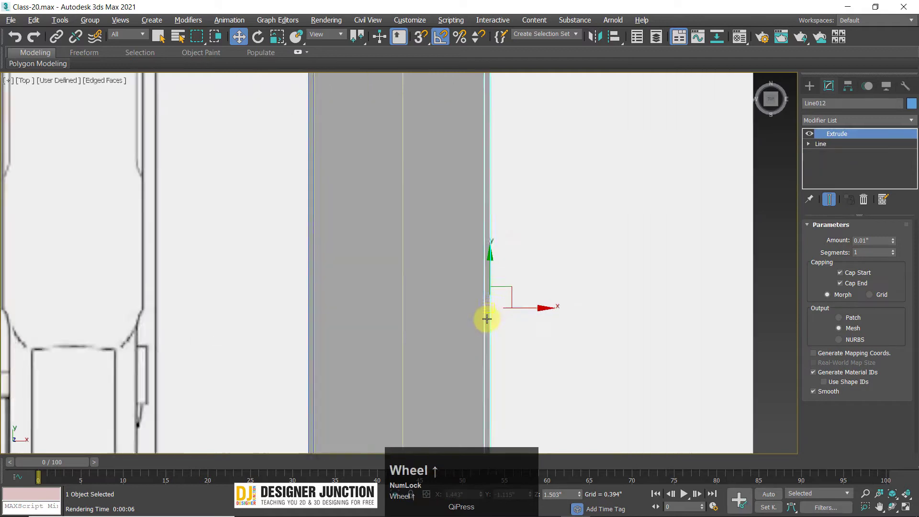
left_click_drag(588, 248, 612, 255)
key("alt+w")
middle_click_drag(661, 318, 421, 199, "alt")
Step: Copy the long slide panel and the rear circular panel together to the opposite side and seat them against the body
left_click(472, 189)
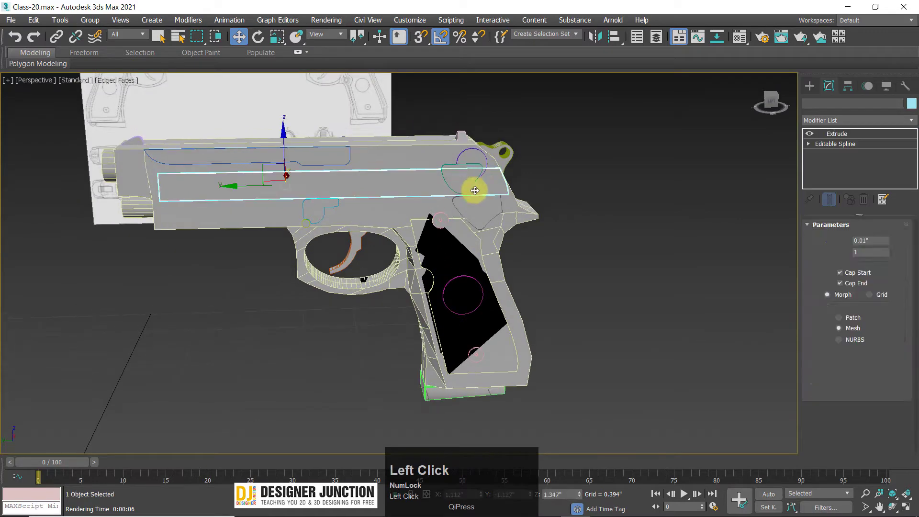
left_click(480, 152, "ctrl")
key("alt+w")
key("z")
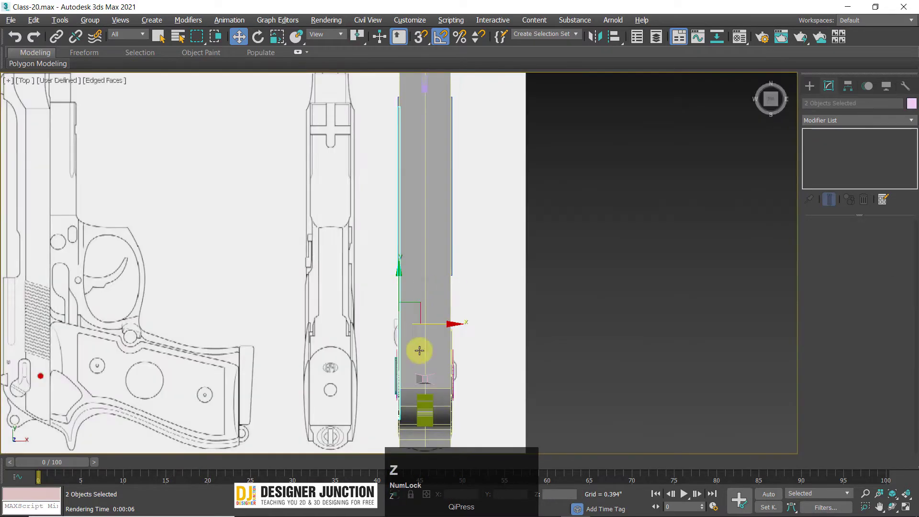
scroll(402, 217, "up", 3)
mouse_move(392, 151)
left_mouse_down()
mouse_move(480, 160)
mouse_move(630, 214)
mouse_move(599, 217)
mouse_move(595, 228)
left_mouse_up()
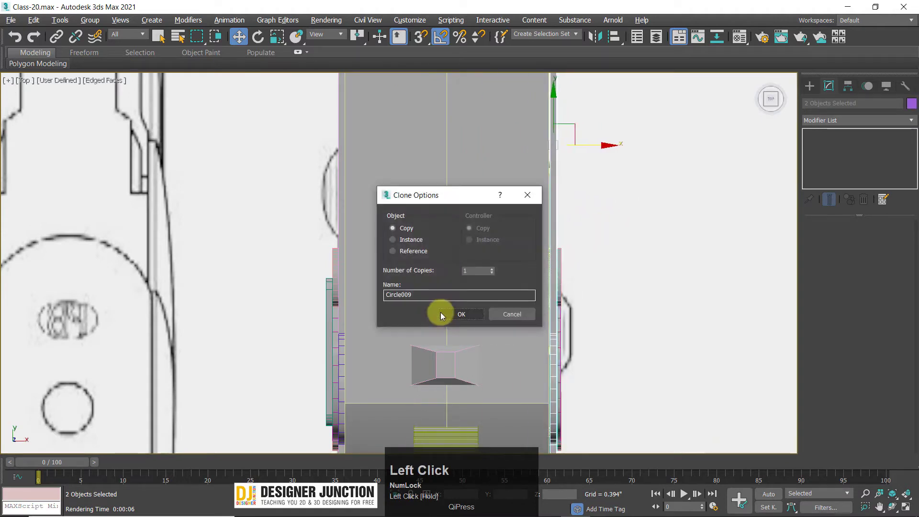
left_click(462, 314)
scroll(569, 153, "up", 4)
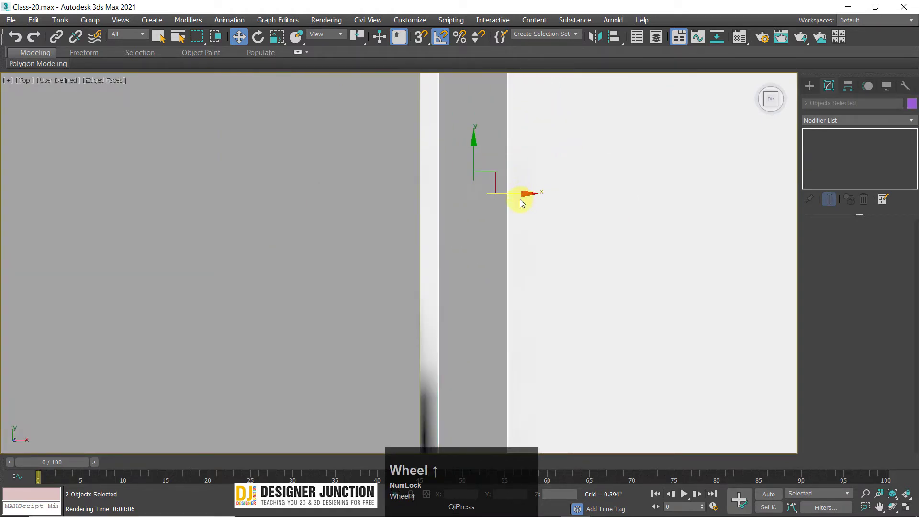
left_click_drag(495, 196, 502, 197)
key("alt+w")
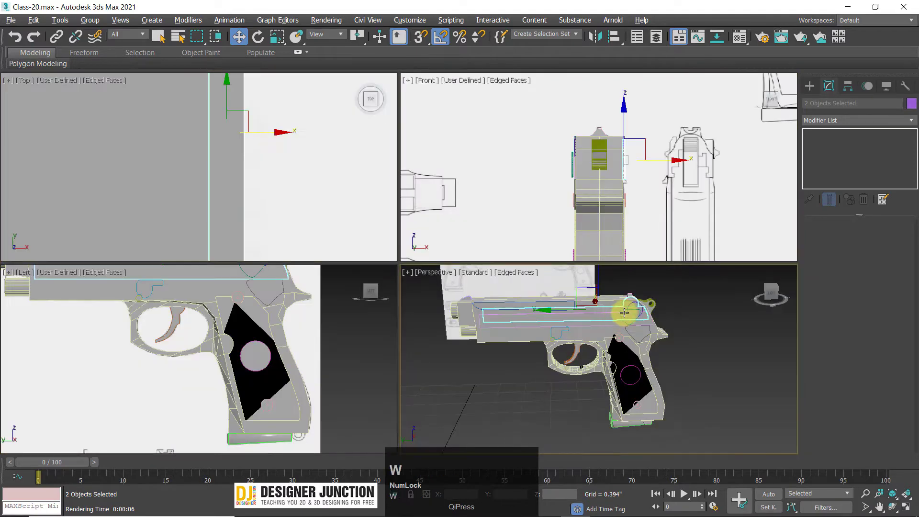
Step: Copy the rounded triangular panel at the slide's rear to the opposite side and align it with the outer face there
key("alt+w")
left_click(371, 175)
scroll(372, 174, "up", 4)
middle_click_drag(371, 174, 477, 211, "alt")
left_click(567, 205)
key("t")
key("w")
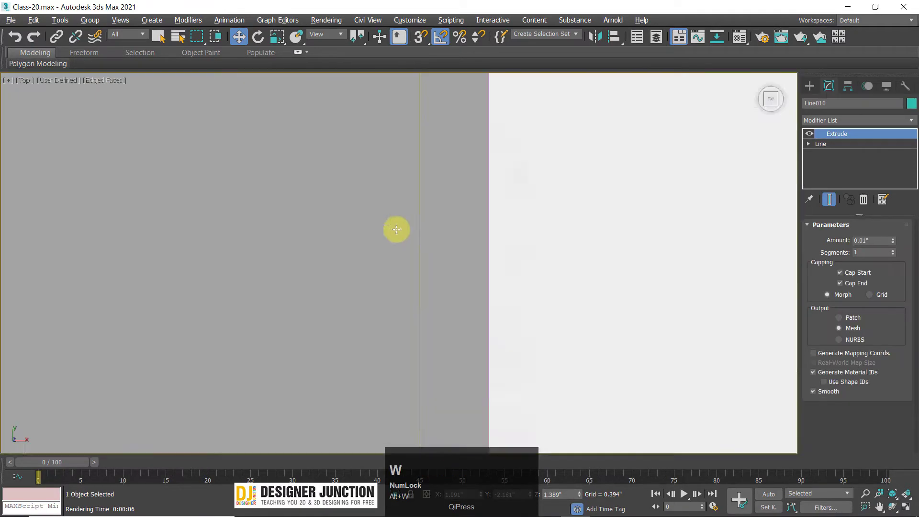
key("z")
mouse_move(441, 285)
left_mouse_down("shift")
mouse_move(712, 318)
mouse_move(754, 307)
left_mouse_up("shift")
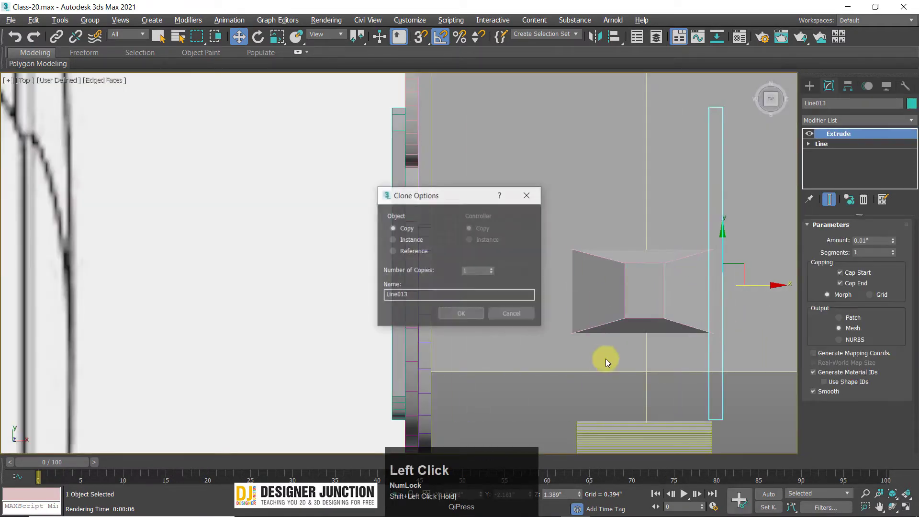
left_click(460, 312)
scroll(561, 297, "down", 4)
mouse_move(629, 297)
middle_mouse_down()
mouse_move(495, 294)
mouse_move(428, 306)
middle_mouse_up()
scroll(435, 308, "up", 3)
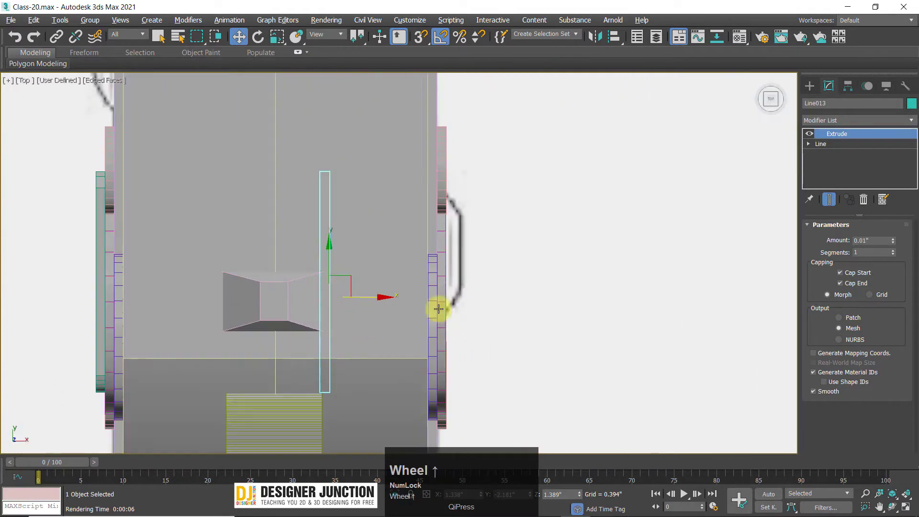
mouse_move(378, 298)
left_mouse_down()
mouse_move(513, 312)
mouse_move(505, 312)
left_mouse_up()
scroll(479, 332, "up", 6)
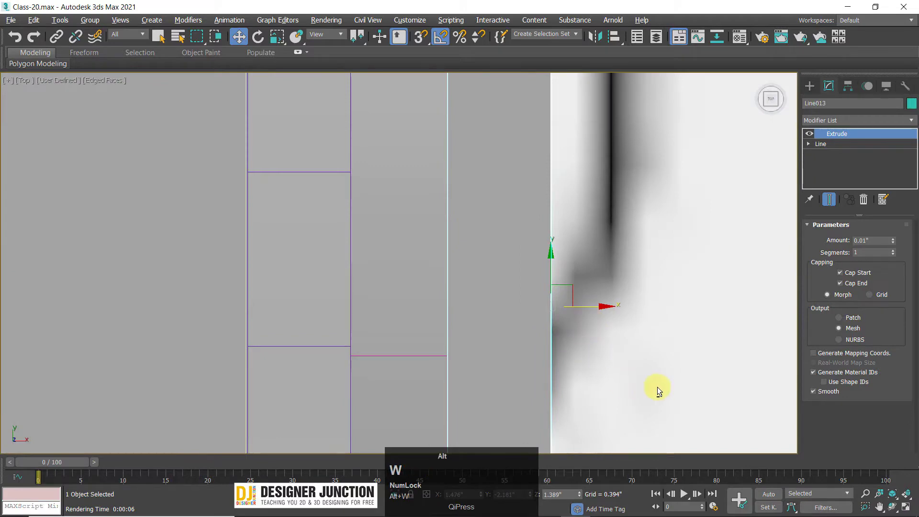
key("alt+w")
key("alt+w")
Step: Copy the rounded panel above the grip's rear to the opposite side and align it with the neighbouring side panels
left_click(725, 218)
left_click(609, 268)
key("alt+w")
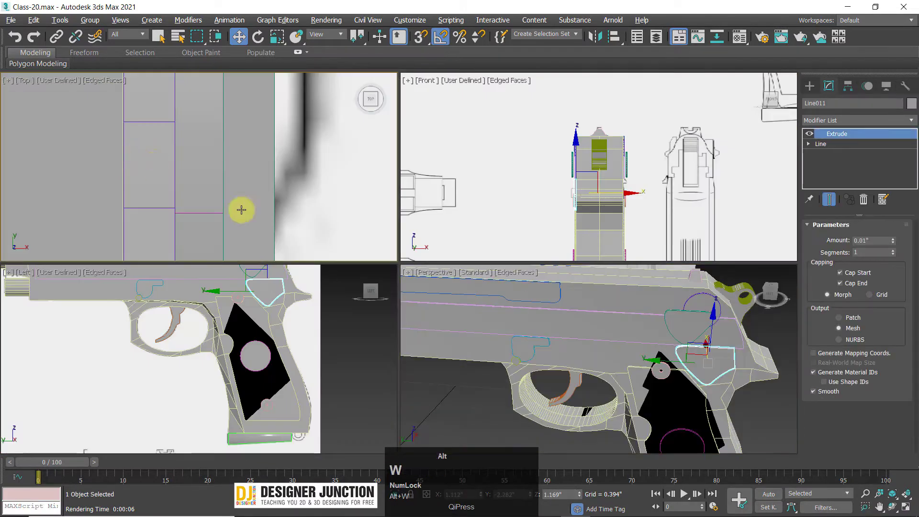
key("alt+w")
key("z")
scroll(447, 288, "down", 3)
mouse_move(504, 290)
left_mouse_down("shift")
mouse_move(612, 322)
mouse_move(581, 320)
left_mouse_up("shift")
left_click(457, 314)
key("z")
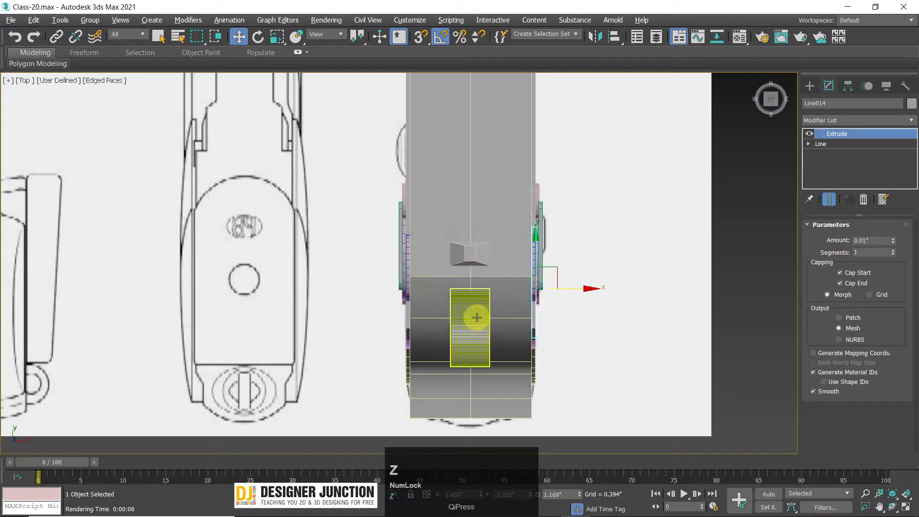
scroll(477, 318, "up", 2)
scroll(230, 239, "up", 4)
scroll(604, 348, "up", 1)
middle_click_drag(610, 344, 504, 268)
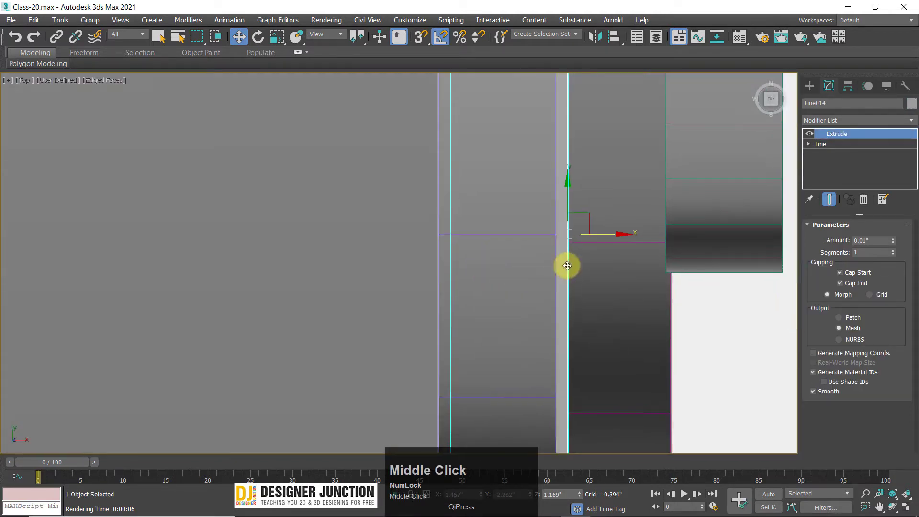
mouse_move(599, 234)
left_mouse_down()
mouse_move(626, 234)
mouse_move(583, 235)
left_mouse_up()
key("alt+w")
right_click(640, 338)
key("alt+w")
Step: Copy the small lever panel and its circle above the trigger guard to the opposite side and seat them against the body
left_click(754, 189)
scroll(624, 243, "down", 4)
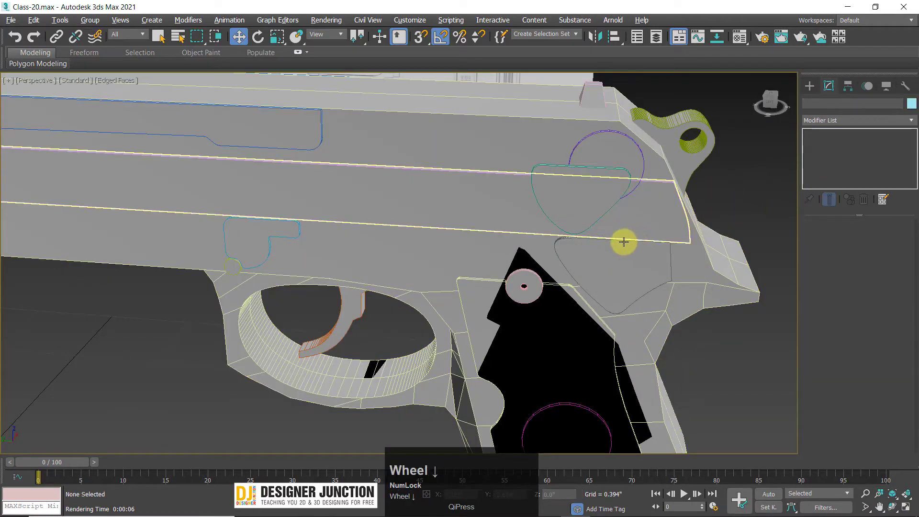
middle_click_drag(624, 242, 390, 289, "alt")
left_click(369, 251)
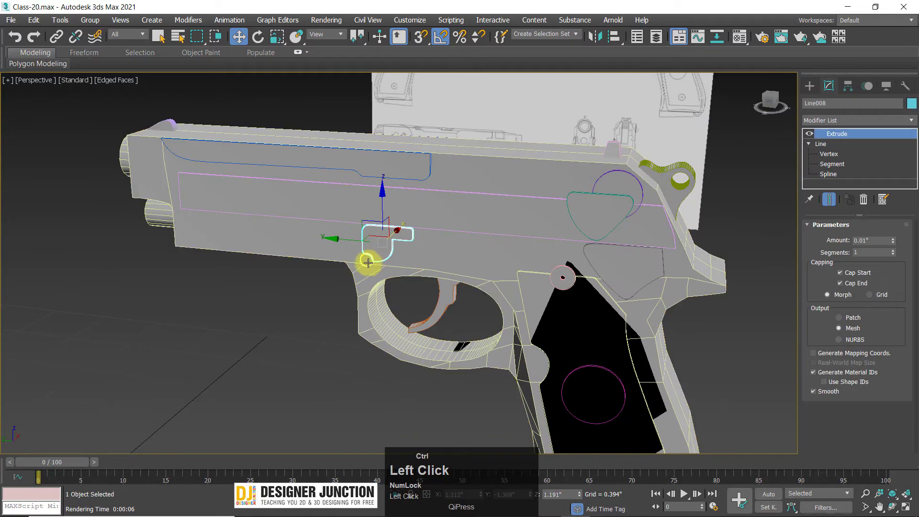
left_click(168, 160, "ctrl")
key("t")
key("z")
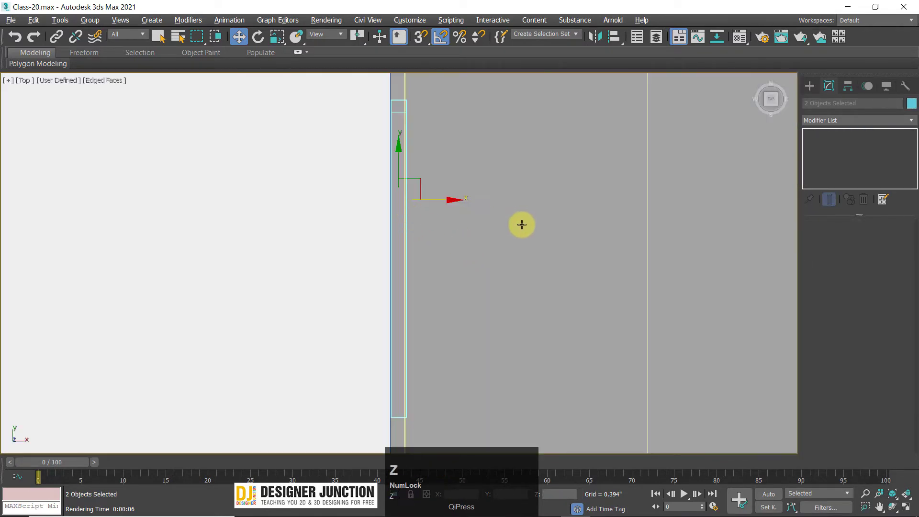
scroll(521, 224, "down", 5)
middle_click_drag(519, 231, 277, 205)
left_click_drag(292, 204, 340, 213)
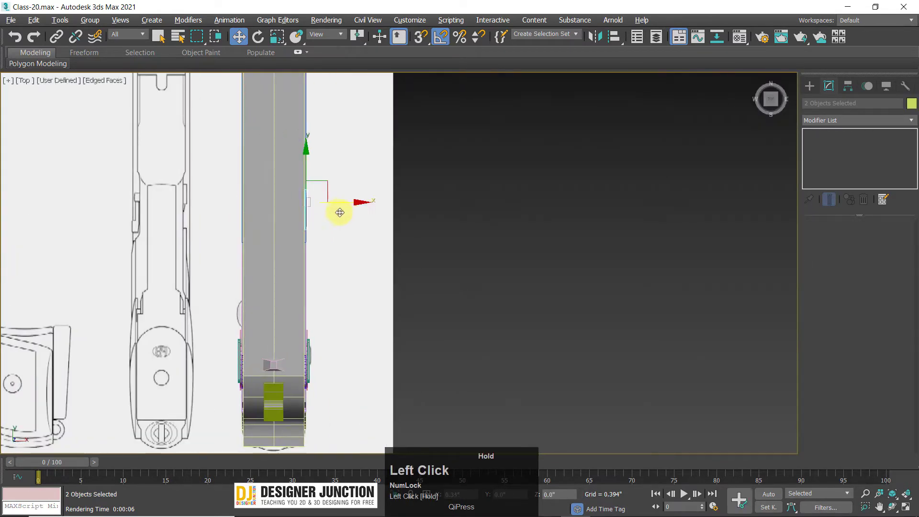
left_click(445, 317)
key("z")
scroll(393, 215, "up", 3)
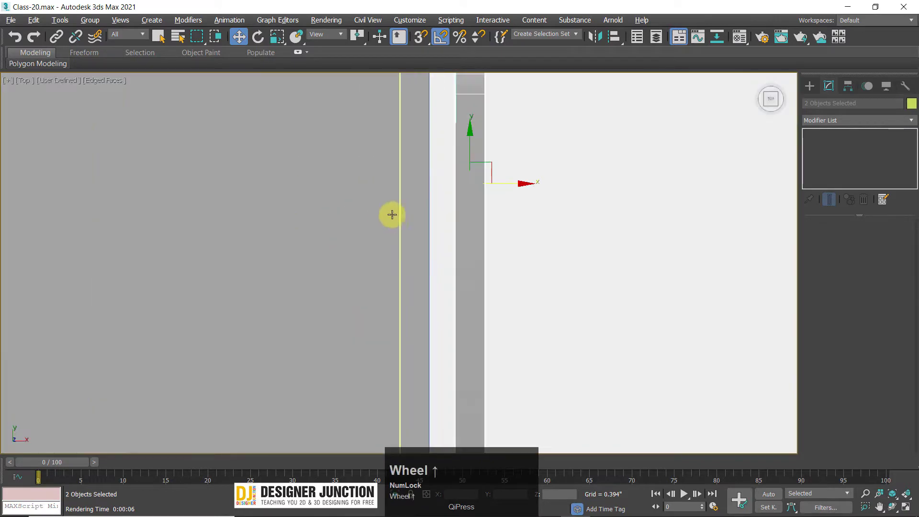
scroll(479, 186, "up", 5)
left_click_drag(576, 193, 355, 194)
key("alt+w")
key("alt+w")
right_click(570, 288)
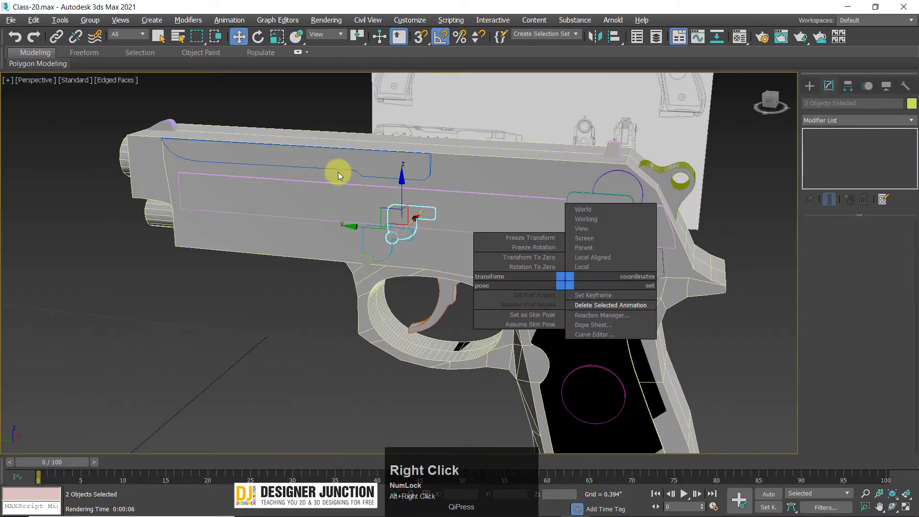
Step: Check the copied side panels in perspective and turn off the edged-faces display for the pistol
left_click(332, 140)
scroll(467, 272, "down", 4)
left_click(520, 263)
scroll(498, 239, "up", 6)
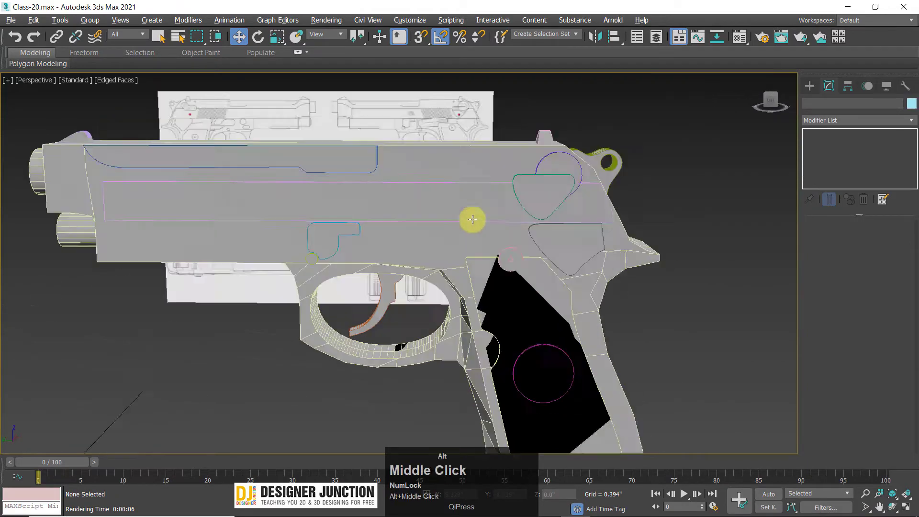
middle_click_drag(470, 218, 468, 252, "alt")
left_click(467, 252)
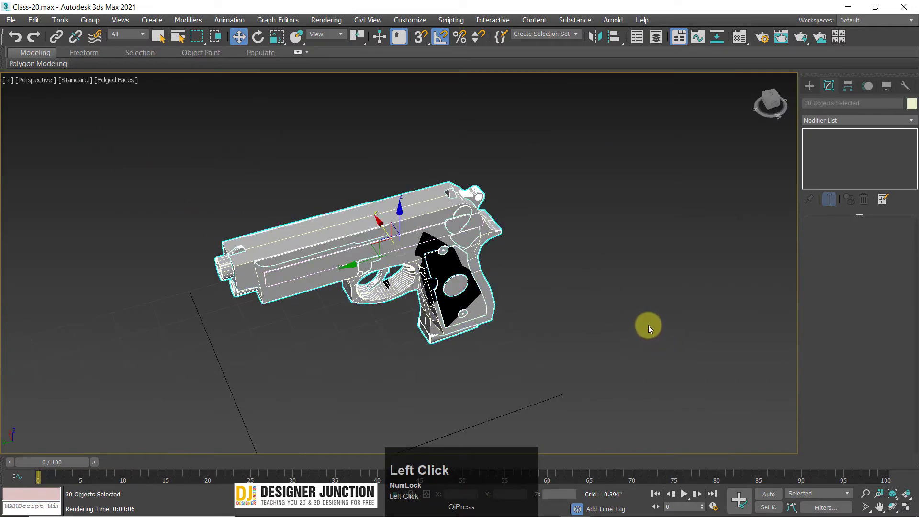
key("F4")
left_click(516, 295)
Step: Review the complete pistol without edges from both sides, the front and above, including its side view over the blueprint
scroll(376, 238, "up", 3)
mouse_move(375, 237)
middle_mouse_down("alt")
mouse_move(543, 259)
mouse_move(487, 294)
mouse_move(562, 288)
mouse_move(394, 278)
mouse_move(281, 288)
mouse_move(318, 211)
mouse_move(313, 264)
middle_mouse_up("alt")
scroll(539, 281, "down", 3)
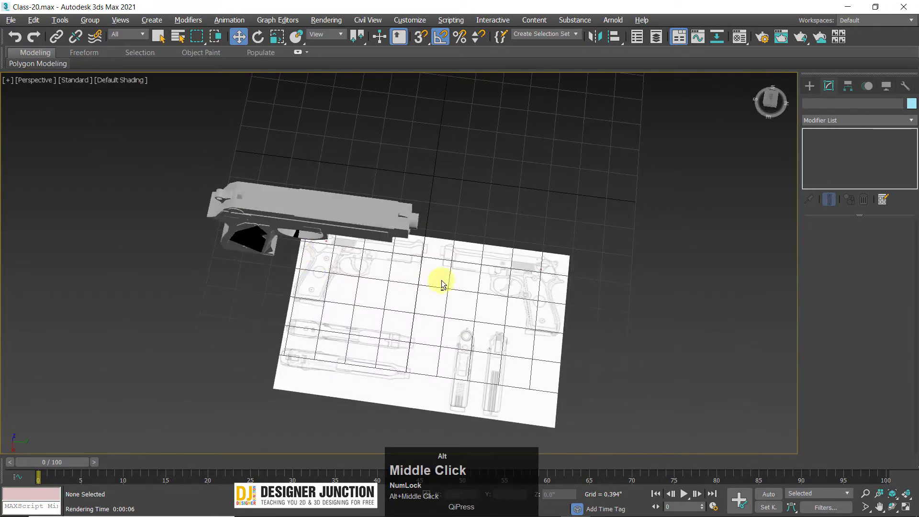
middle_click_drag(441, 284, 119, 139, "alt")
left_click_drag(618, 335, 475, 294)
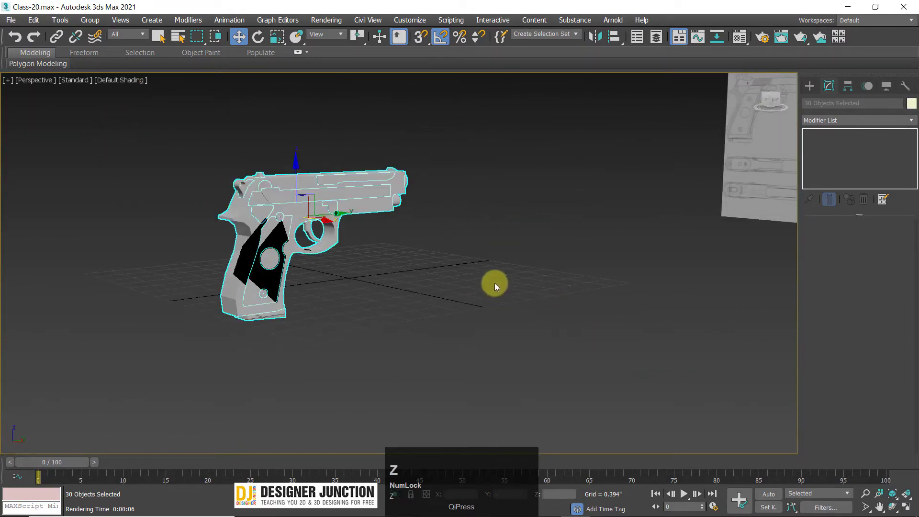
key("alt+w")
key("alt+w")
key("alt+w")
key("alt+w")
key("z")
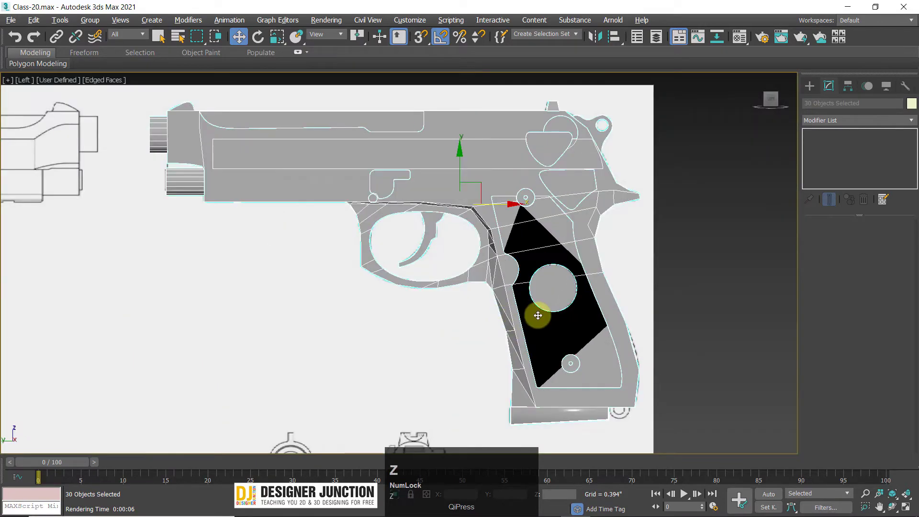
key("alt+w")
key("alt+w")
middle_click_drag(525, 318, 605, 240, "alt")
left_click(605, 240)
scroll(379, 216, "down", 3)
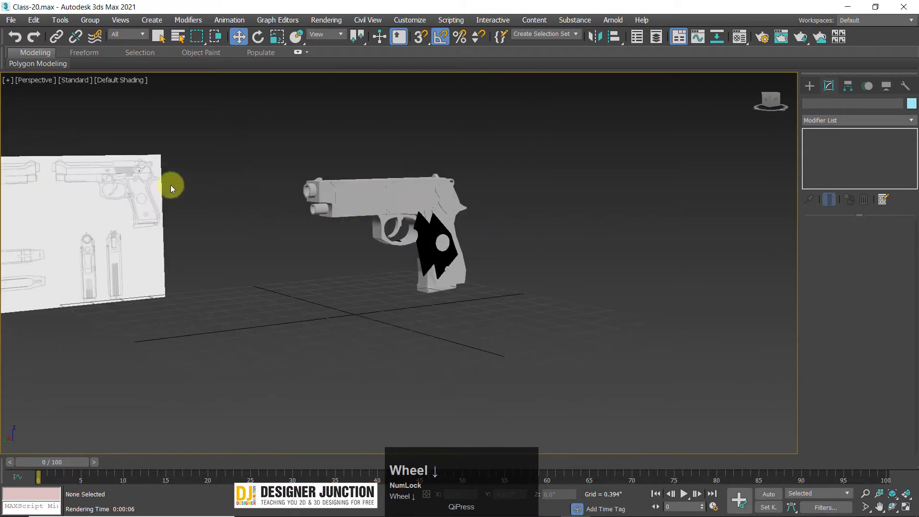
left_click(347, 208)
key("z")
middle_click_drag(539, 273, 213, 207, "alt")
left_click(326, 256)
scroll(319, 246, "down", 2)
left_click(296, 182)
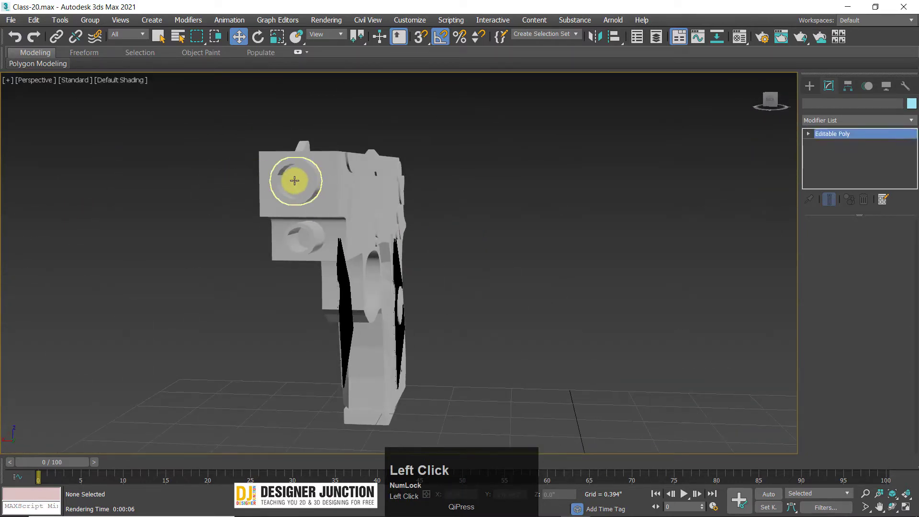
left_click(867, 239)
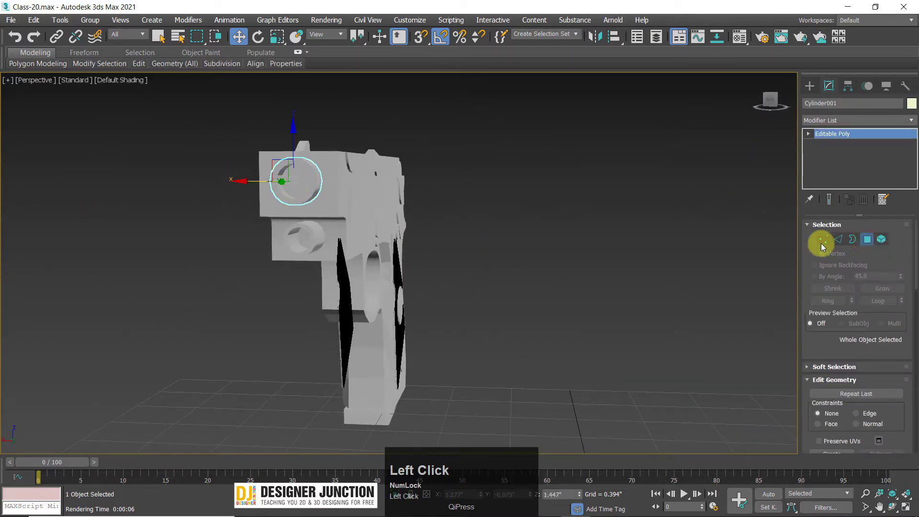
left_click(294, 184)
left_click(657, 212)
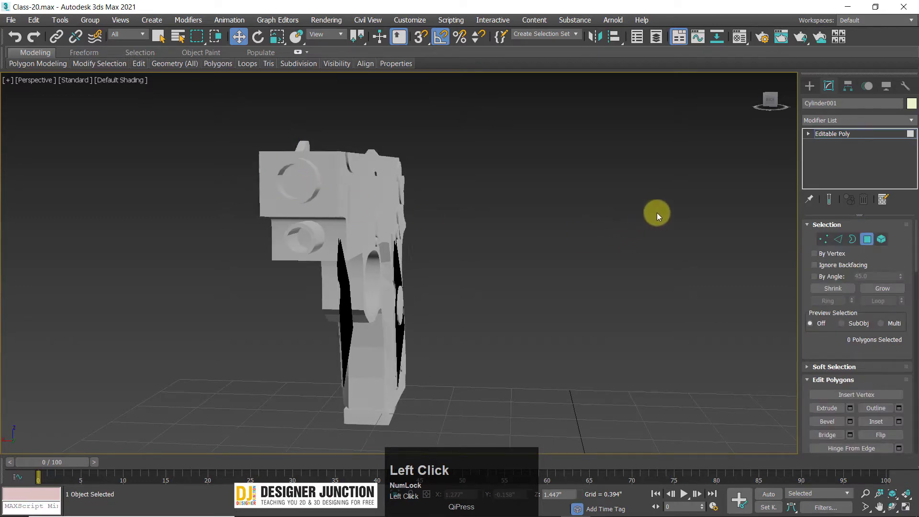
key("ctrl+z")
left_click(841, 134)
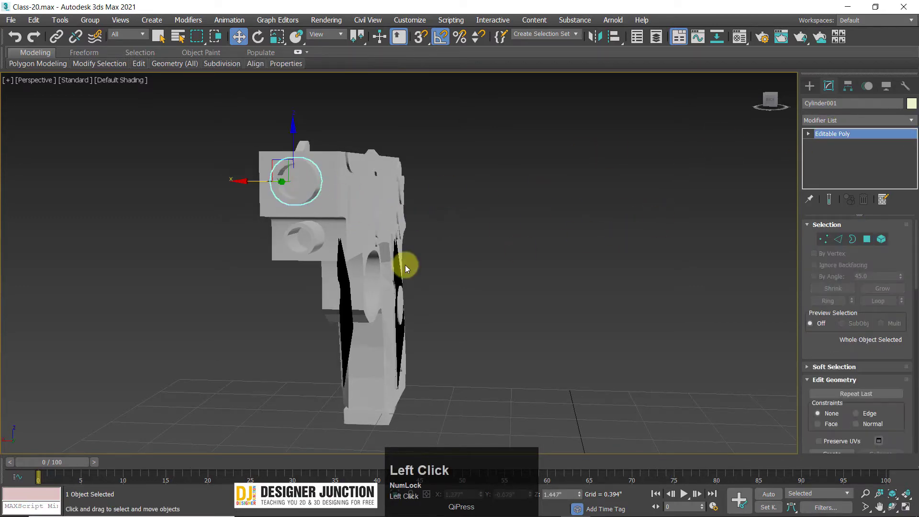
left_click(410, 266)
Step: Open the Material Editor, move it clear of the pistol and select the Material #25 sample
middle_click_drag(667, 281, 575, 200, "alt")
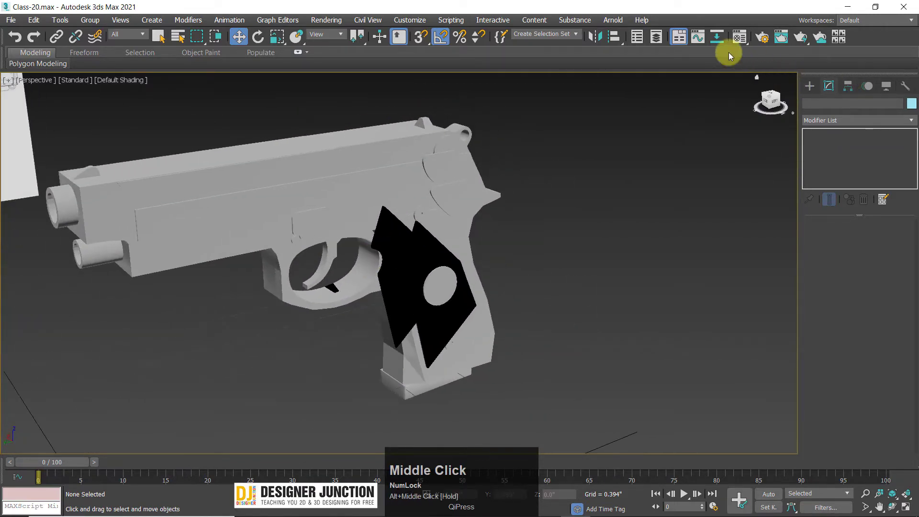
left_click(739, 37)
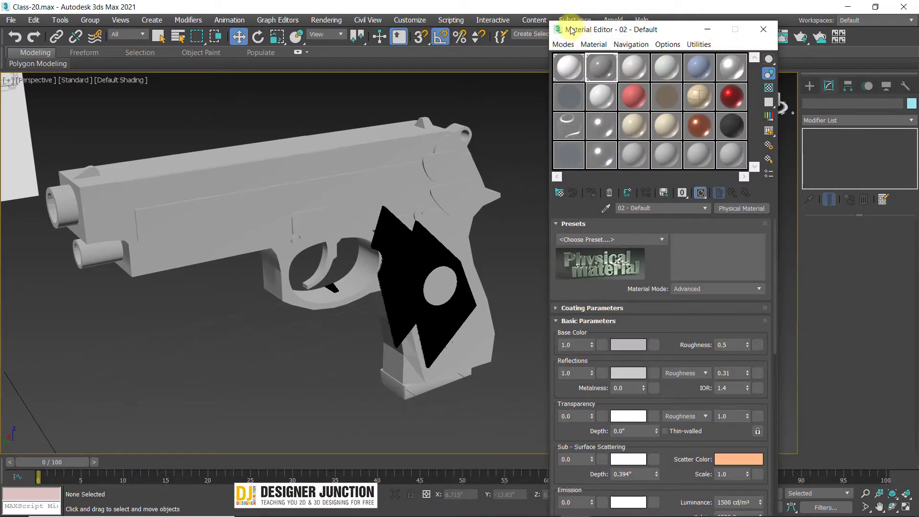
left_click_drag(572, 31, 673, 33)
left_click(657, 167)
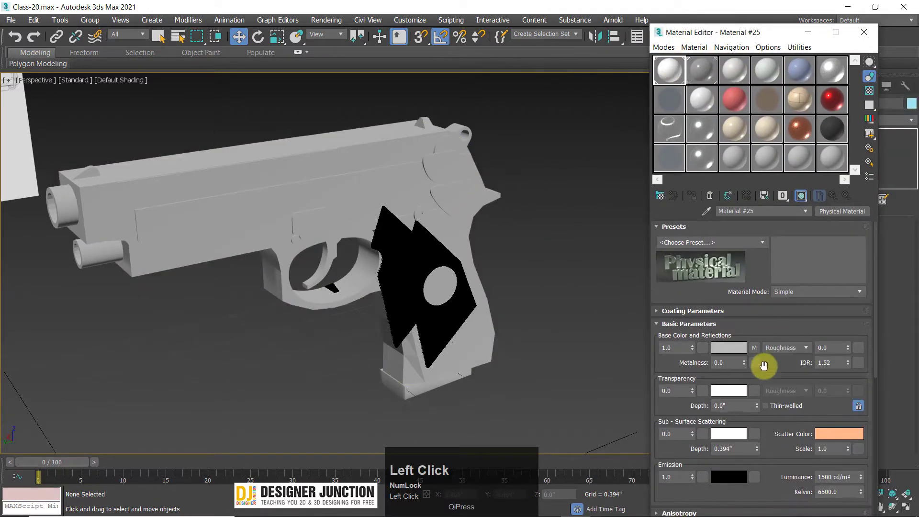
scroll(335, 182, "down", 8)
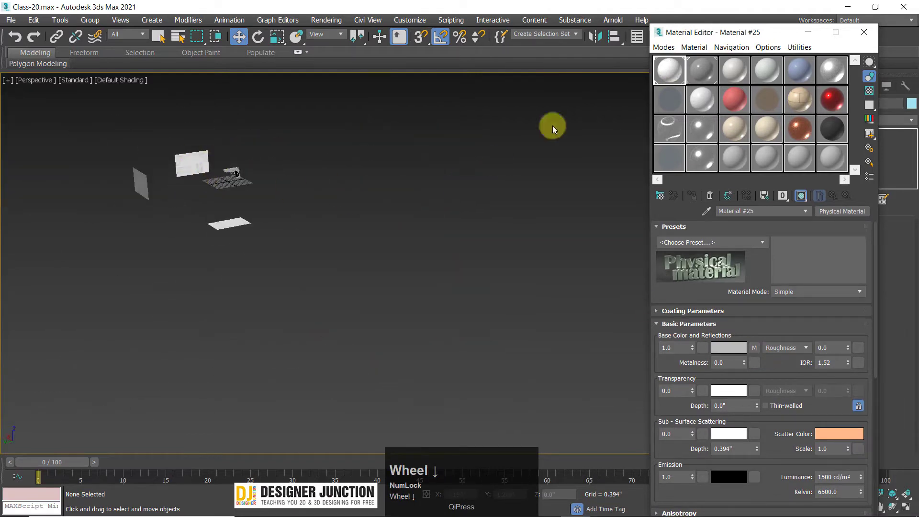
Step: Toggle the shaded viewport display of Material #25 off and back on to compare the blueprint planes
left_click(801, 196)
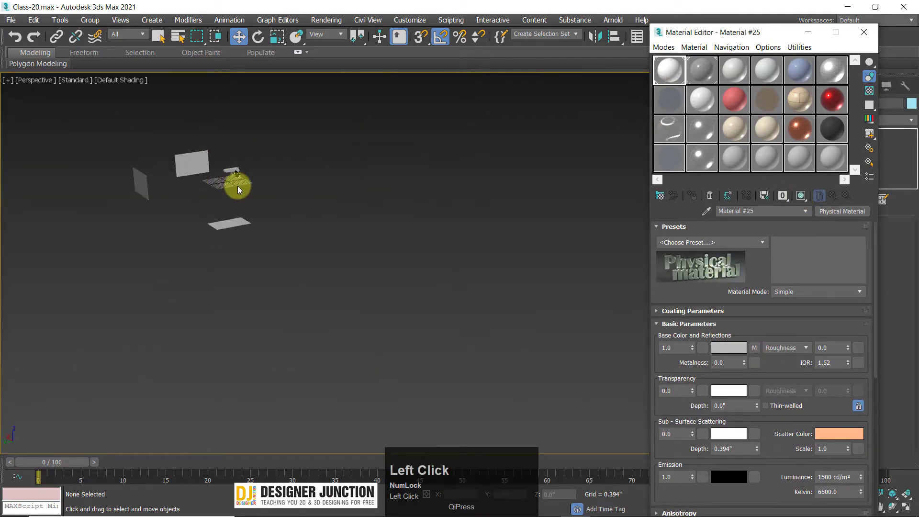
scroll(238, 186, "up", 3)
middle_click_drag(225, 184, 424, 224)
middle_click_drag(355, 199, 312, 205, "alt")
middle_click_drag(383, 204, 345, 211, "alt")
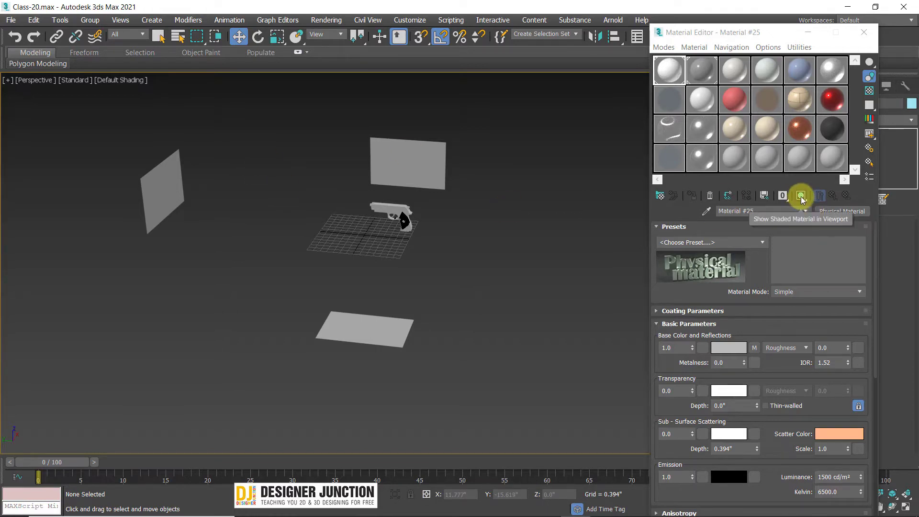
left_click(801, 197)
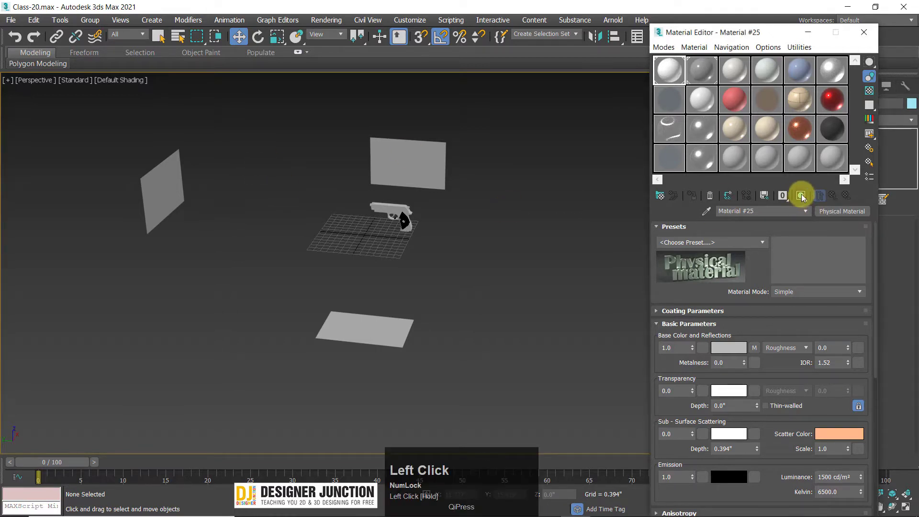
left_click(801, 197)
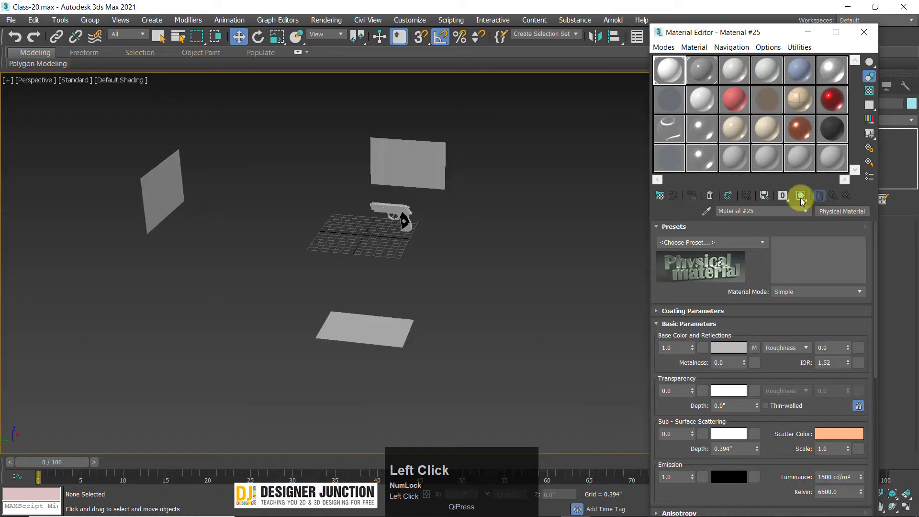
left_click(801, 197)
left_click(802, 197)
left_click(802, 197)
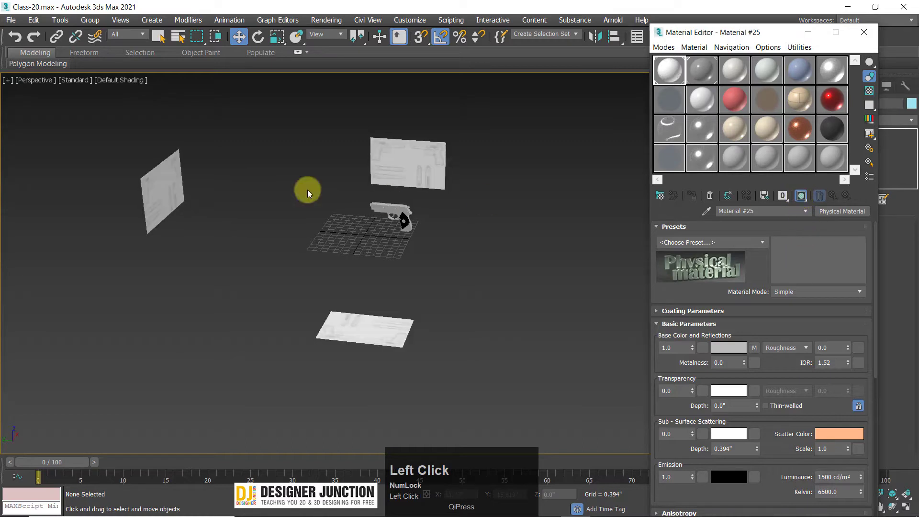
scroll(445, 162, "up", 4)
mouse_move(444, 160)
middle_mouse_down()
mouse_move(390, 164)
mouse_move(437, 158)
middle_mouse_up()
Step: Select the 02 - Default sample and all the pistol's parts, frame the pistol and move the Material Editor beside it
left_click(694, 72)
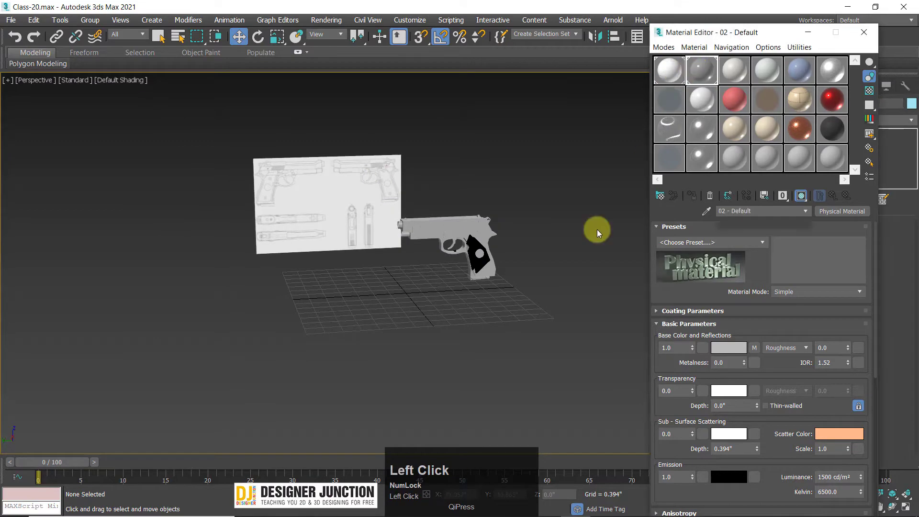
key("z")
middle_click_drag(553, 200, 337, 206)
left_click_drag(337, 206, 514, 293)
key("z")
middle_click_drag(514, 293, 471, 277)
middle_click_drag(471, 277, 338, 246, "alt")
scroll(349, 250, "down", 3)
left_click_drag(672, 35, 584, 74)
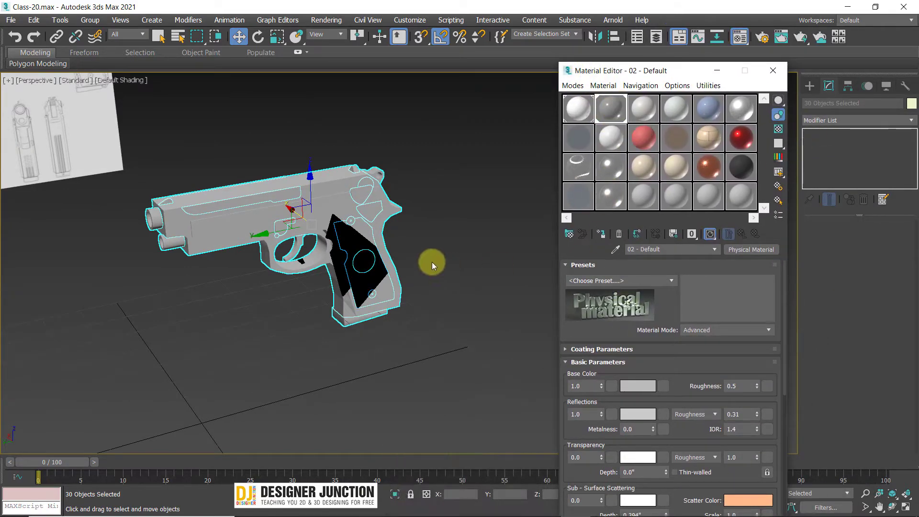
middle_click_drag(339, 230, 362, 207, "alt")
scroll(311, 246, "up", 3, "alt")
middle_click_drag(312, 246, 334, 257, "alt")
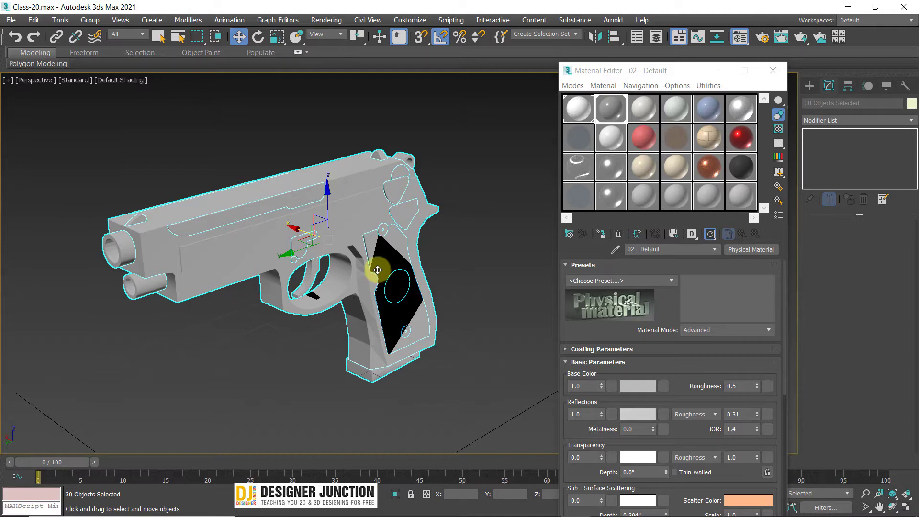
Step: Open the Render Setup, set the renderer to V-Ray 5, hotfix 2 and dismiss the Substance compatibility prompt
left_click(793, 127)
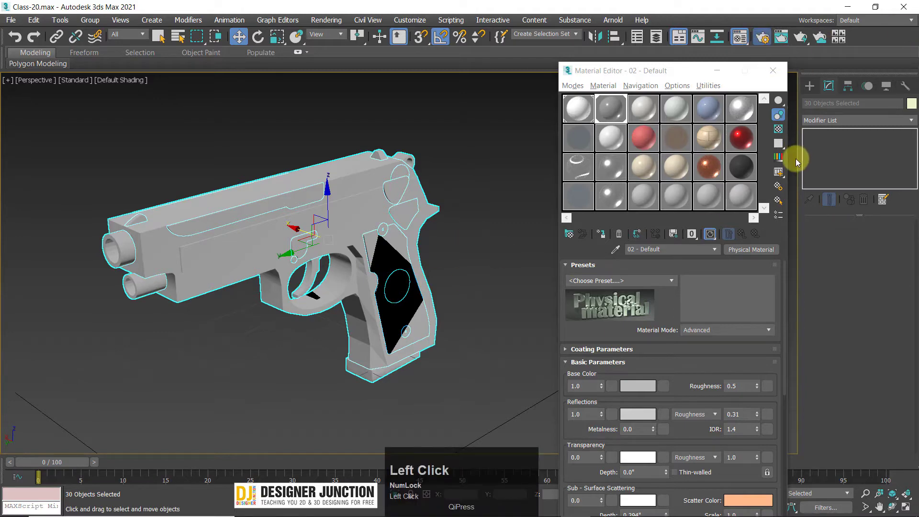
left_click(764, 40)
left_click_drag(649, 44, 306, 115)
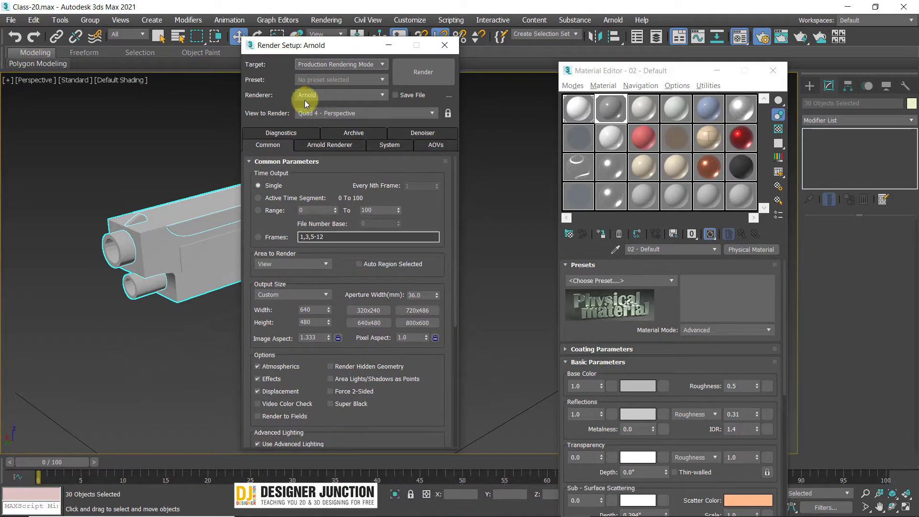
left_click(312, 97)
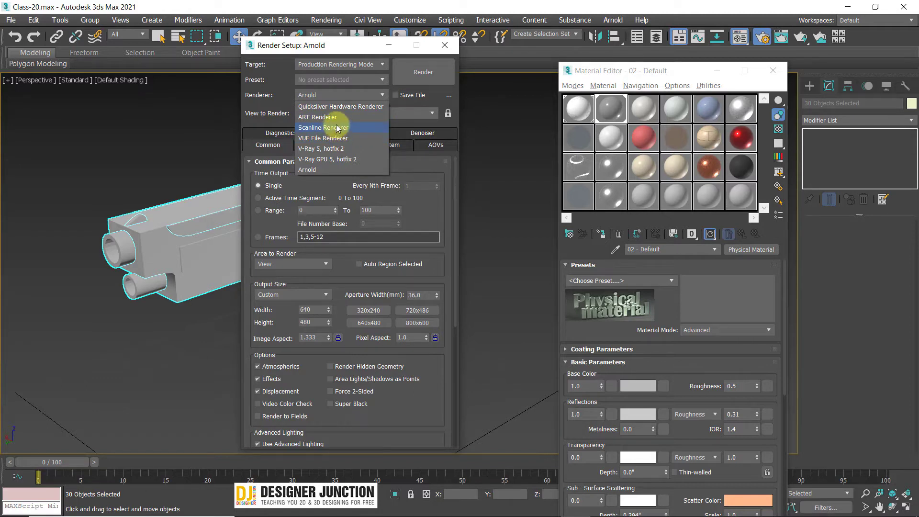
left_click(328, 97)
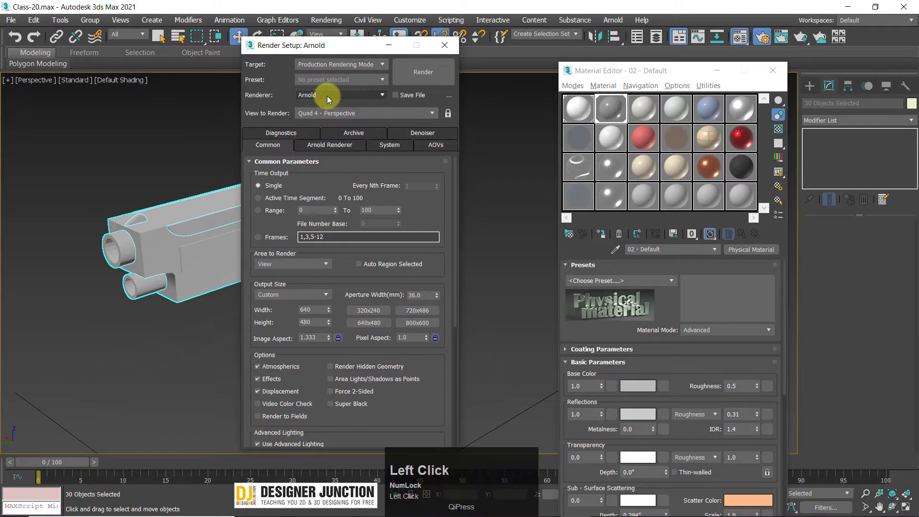
left_click(328, 98)
left_click(329, 98)
left_click(331, 98)
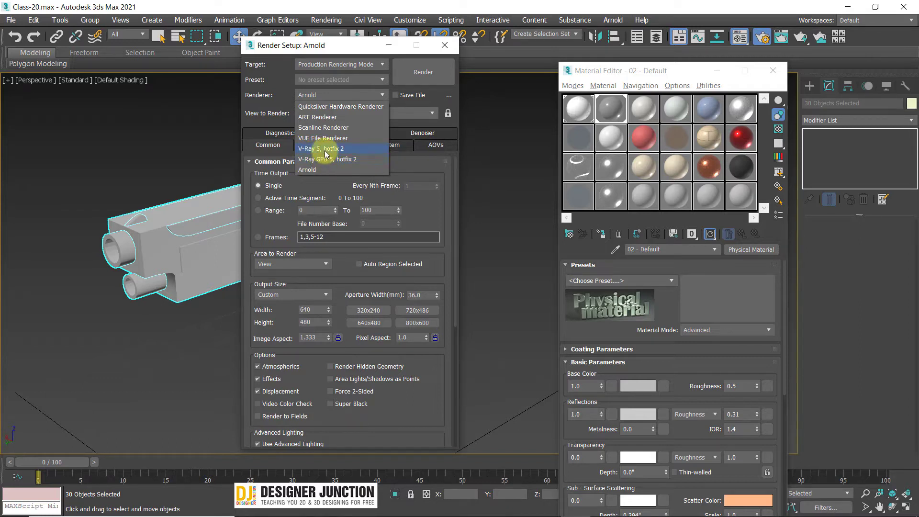
left_click(325, 150)
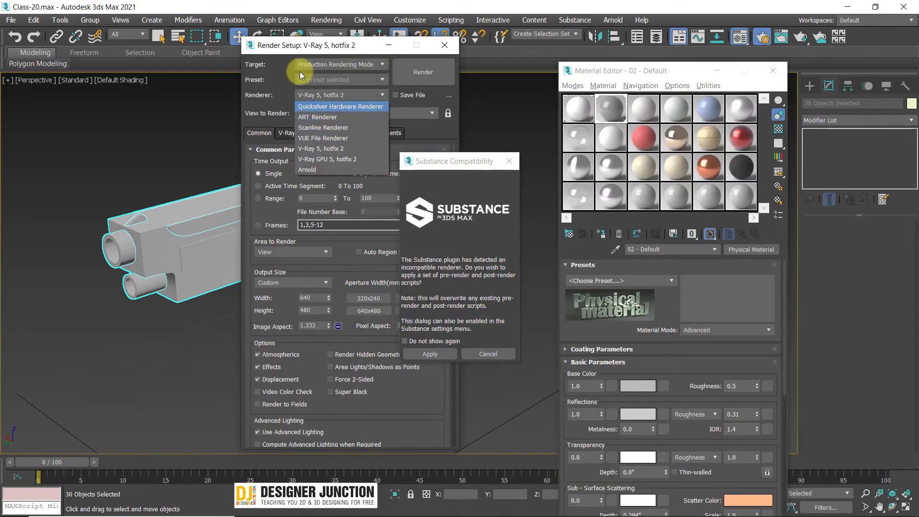
left_click(262, 45)
left_click(452, 47)
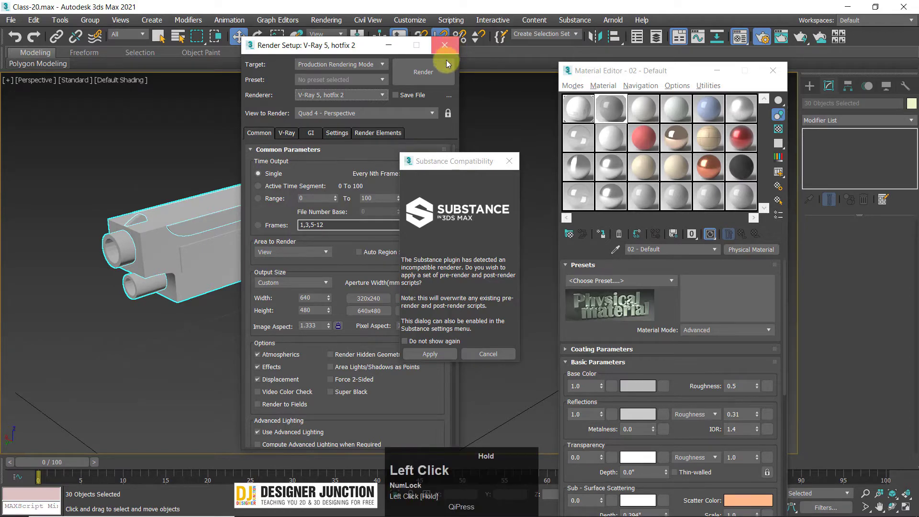
left_click(509, 161)
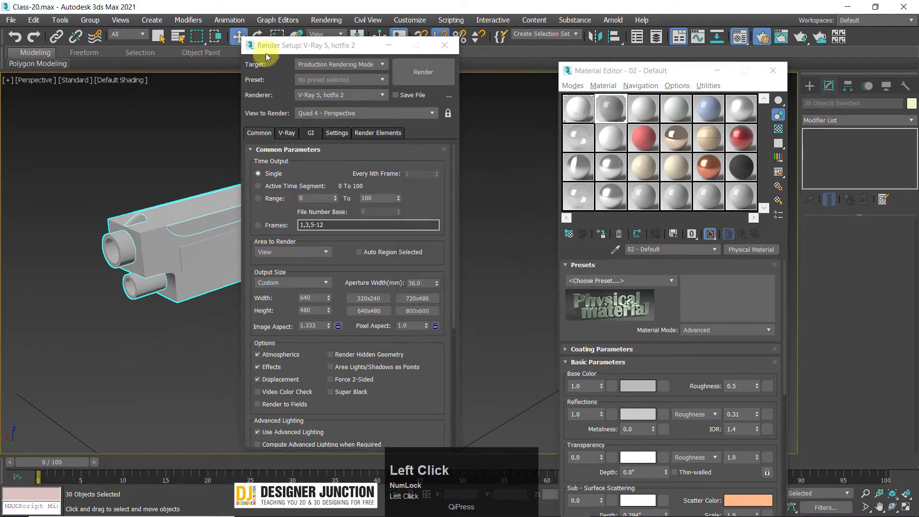
Step: Set the render output size to HDTV (video) at 1920x1080 and close the Render Setup
left_click_drag(266, 52, 384, 30)
left_click_drag(462, 231, 476, 145)
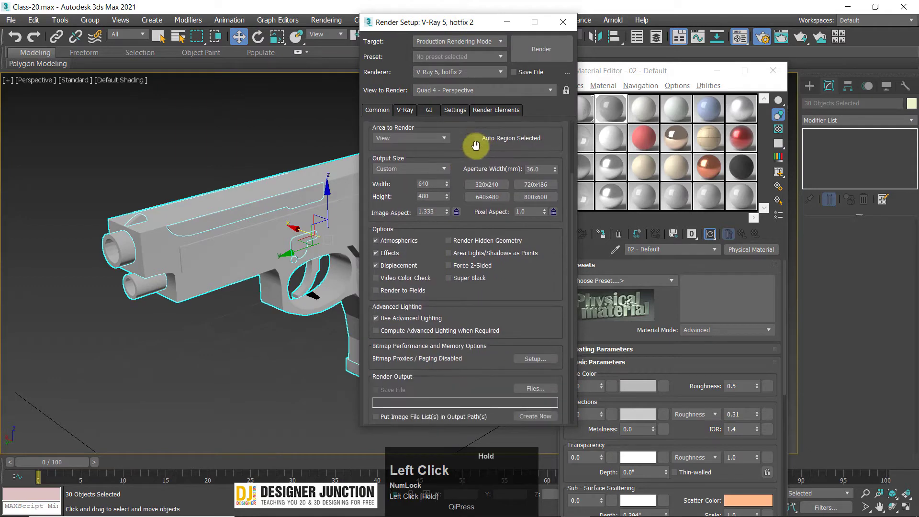
left_click_drag(458, 189, 436, 266)
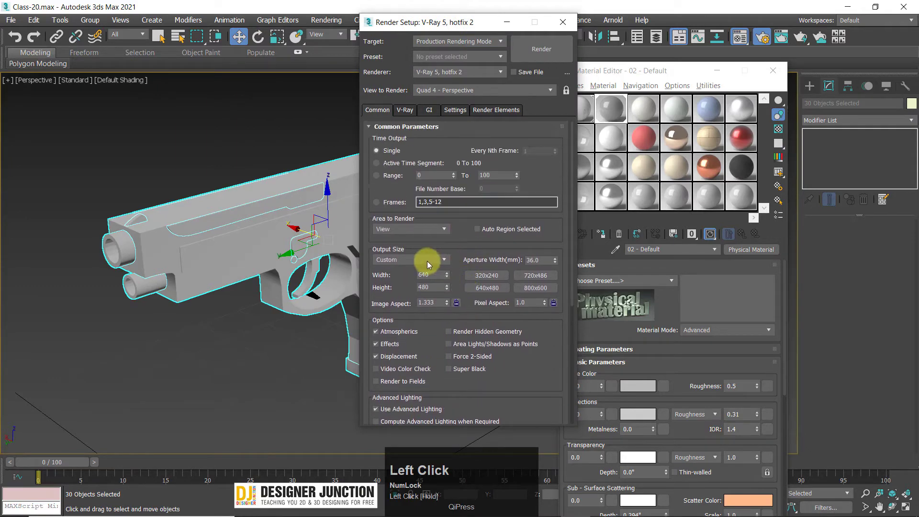
left_click(427, 260)
left_click(391, 407)
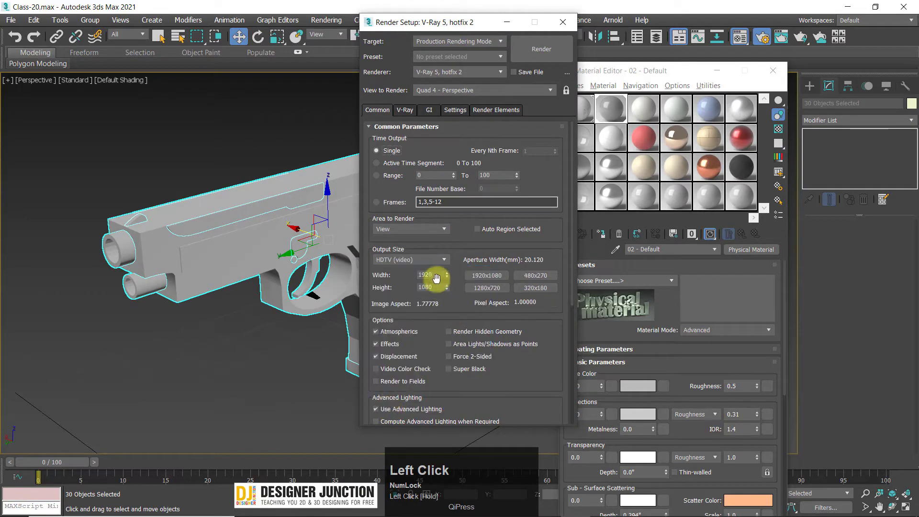
left_click(401, 266)
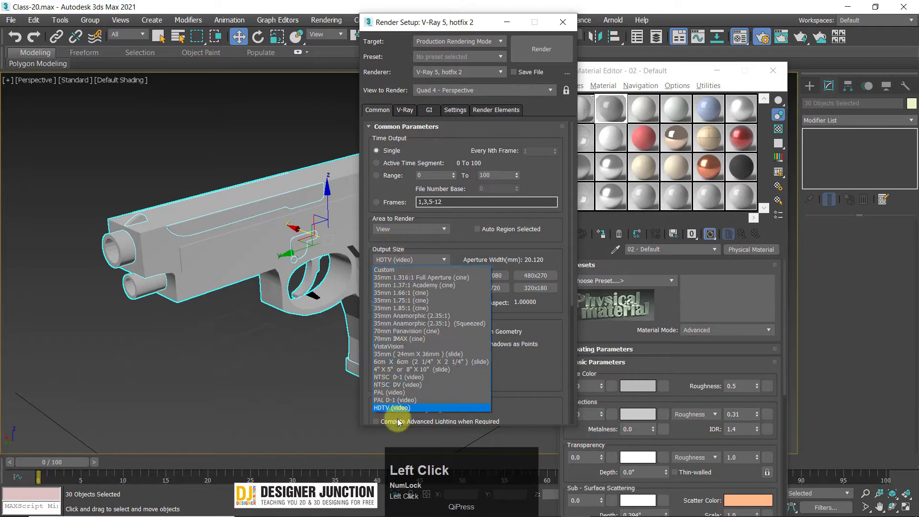
left_click(391, 408)
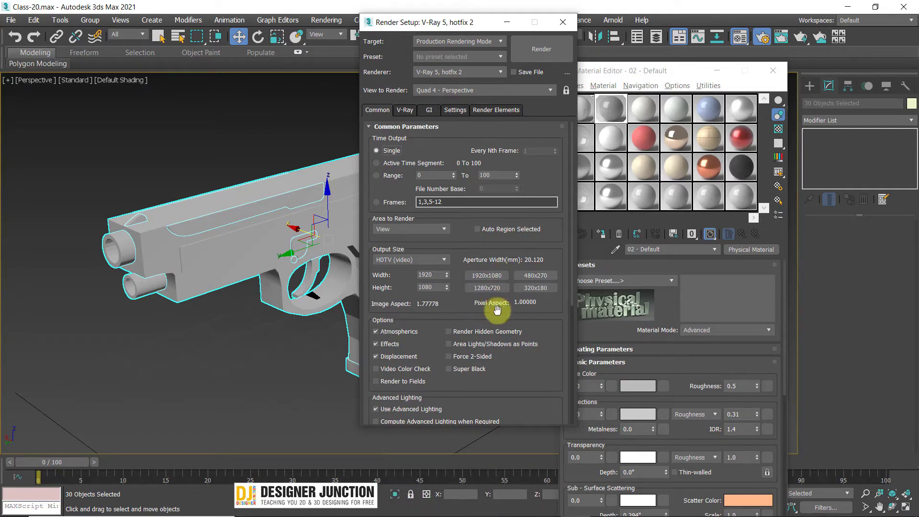
left_click(485, 279)
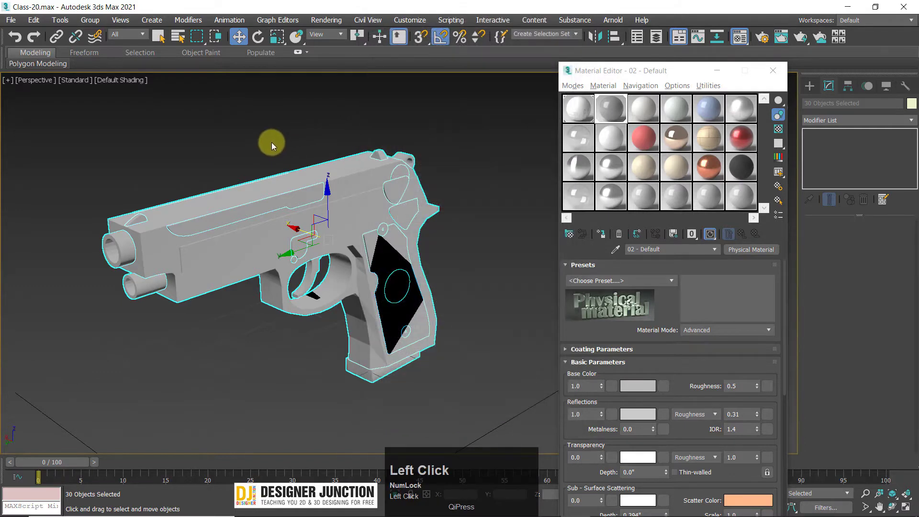
Step: Deselect the pistol, view it from slightly higher and reposition the Material Editor beside it
left_click(284, 112)
middle_click_drag(336, 271, 256, 148, "alt")
left_click(258, 148)
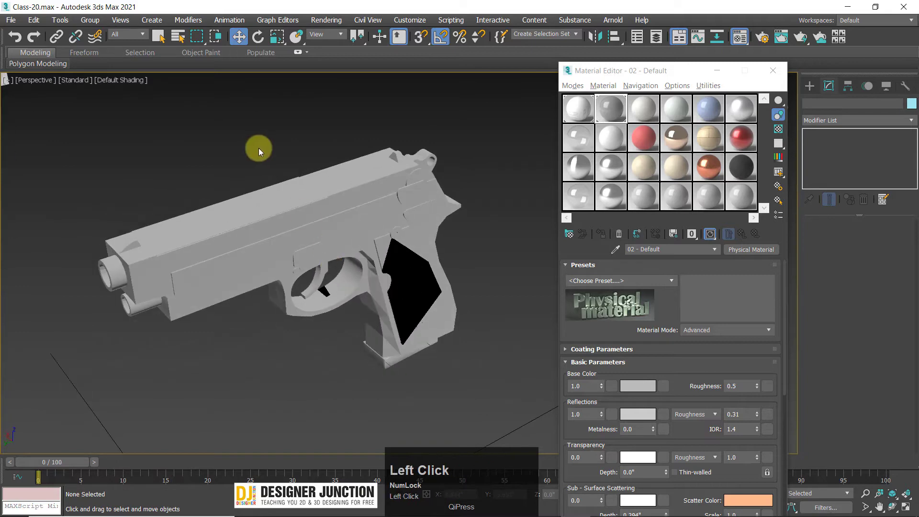
left_click_drag(579, 75, 592, 22)
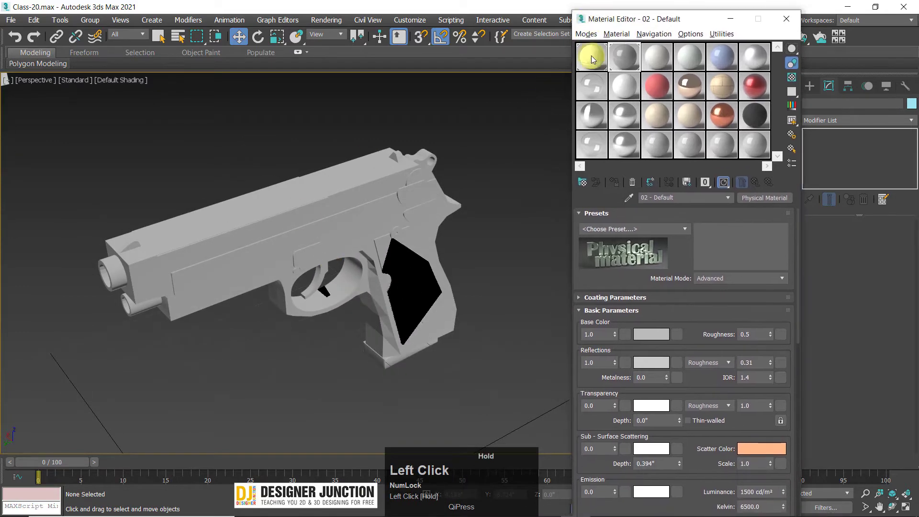
left_click_drag(690, 269, 676, 388)
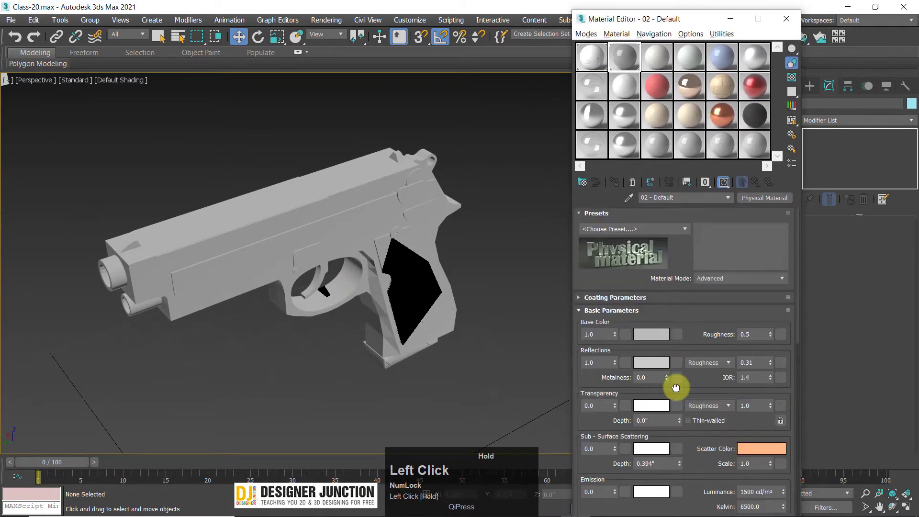
left_click_drag(594, 19, 592, 59)
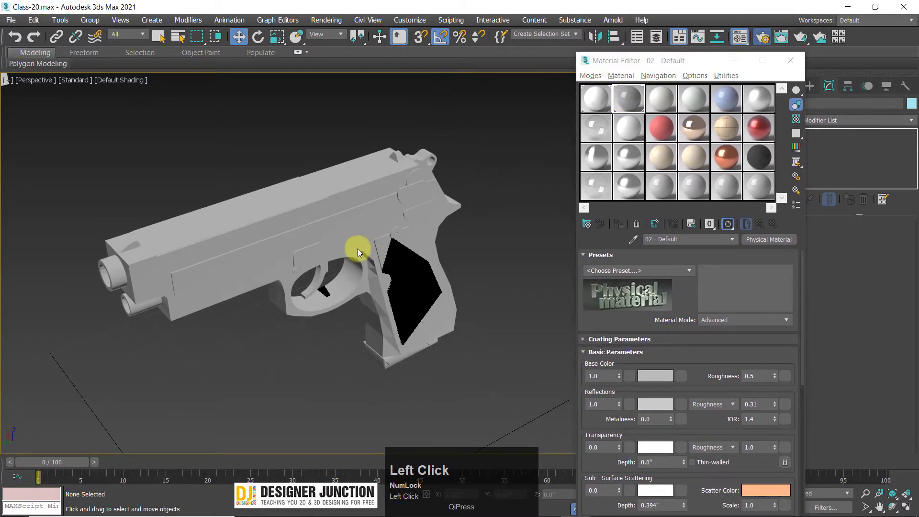
Step: Reopen the Render Setup, browse the production renderer choices under Assign Renderer and dismiss the list without choosing one
left_click(763, 37)
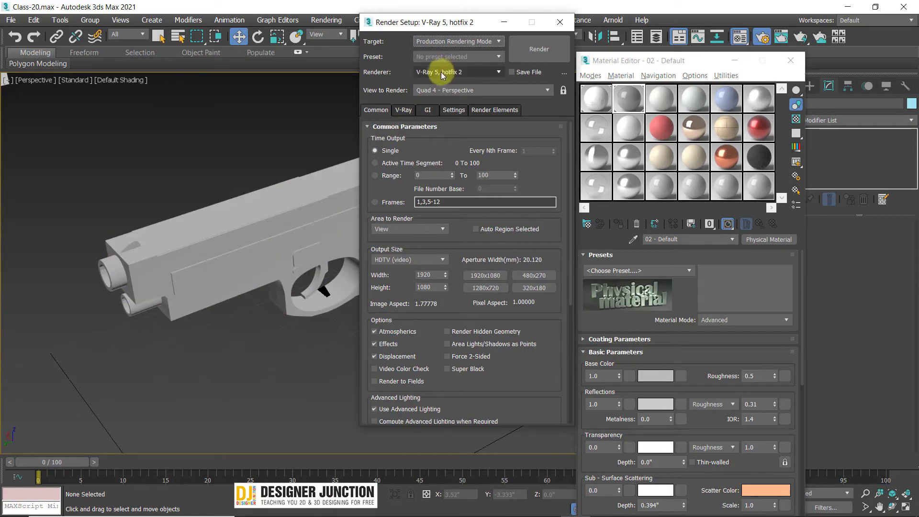
left_click_drag(507, 357, 478, 81)
left_click_drag(501, 373, 412, 382)
left_click_drag(474, 371, 473, 365)
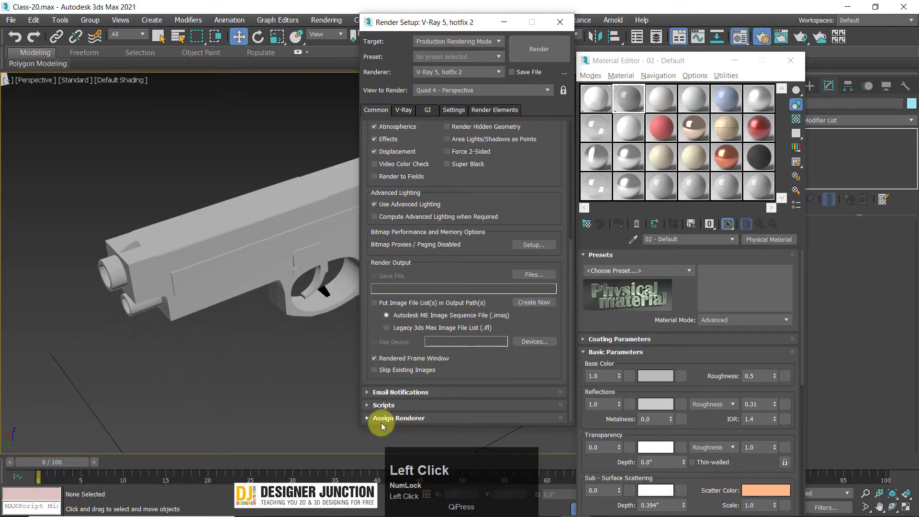
left_click(410, 418)
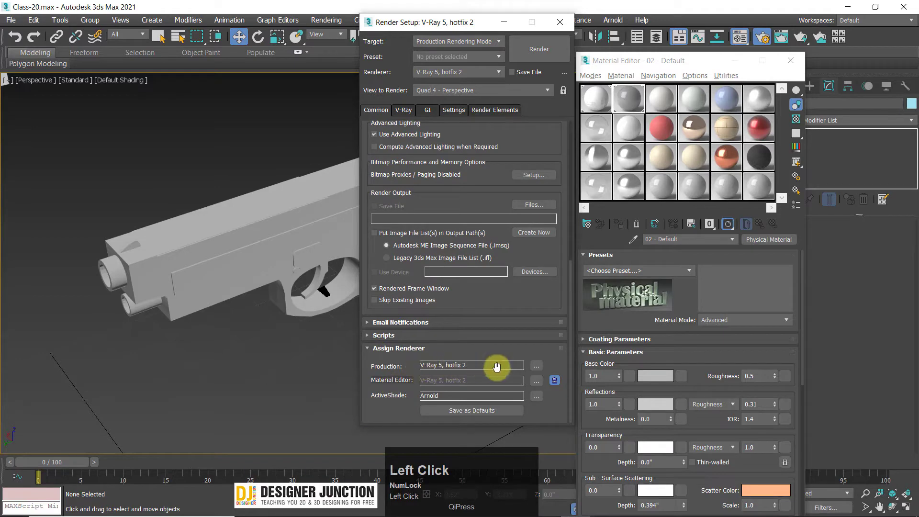
left_click(536, 366)
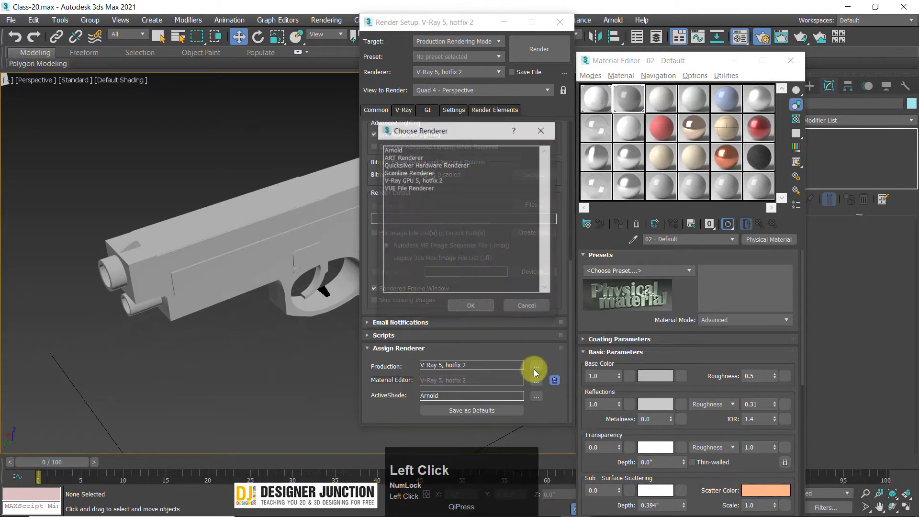
left_click(400, 150)
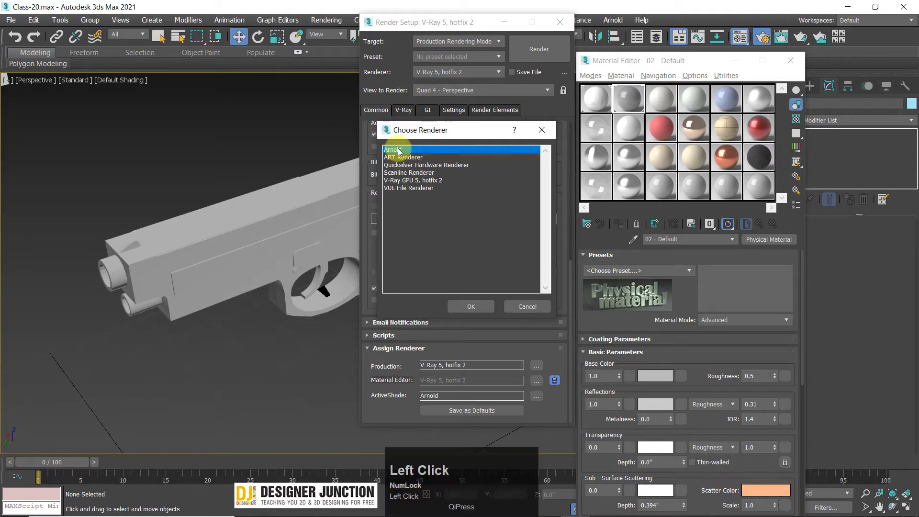
left_click(412, 180)
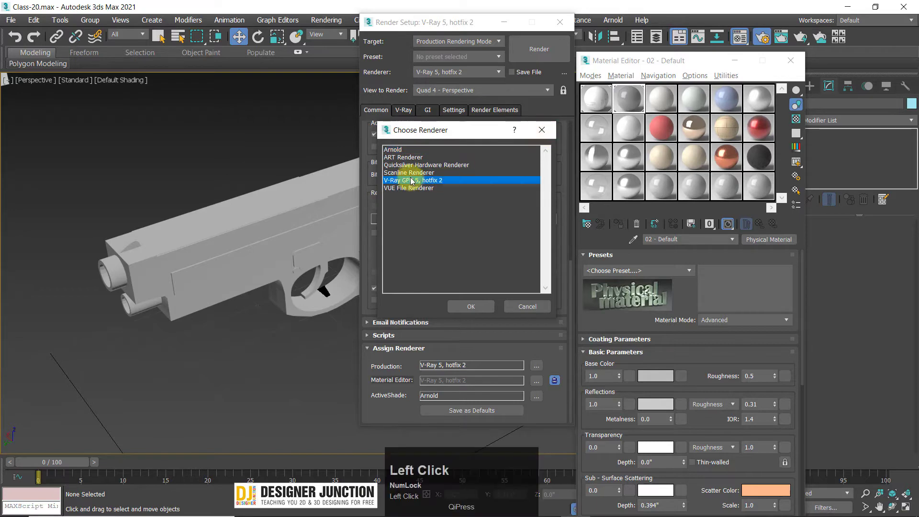
left_click(392, 151)
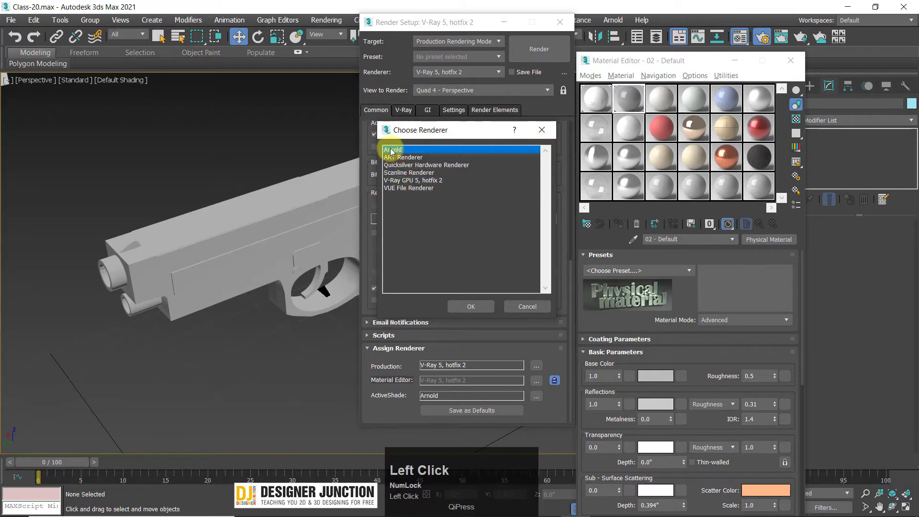
left_click(538, 133)
Step: Check the output size and renderer settings once more and close the Render Setup
left_click_drag(374, 31, 330, 18)
scroll(438, 366, "up", 1)
scroll(438, 366, "up", 5)
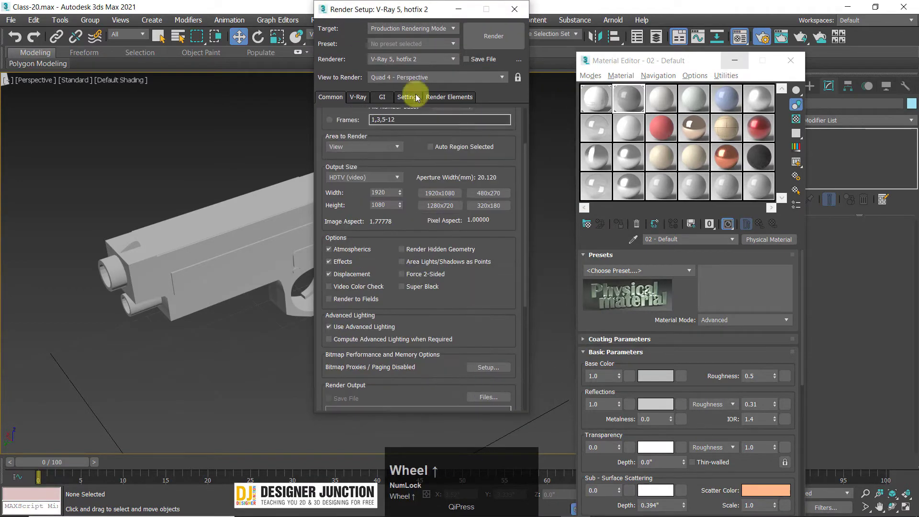
left_click(405, 58)
left_click(405, 58)
left_click(498, 33)
left_click(517, 9)
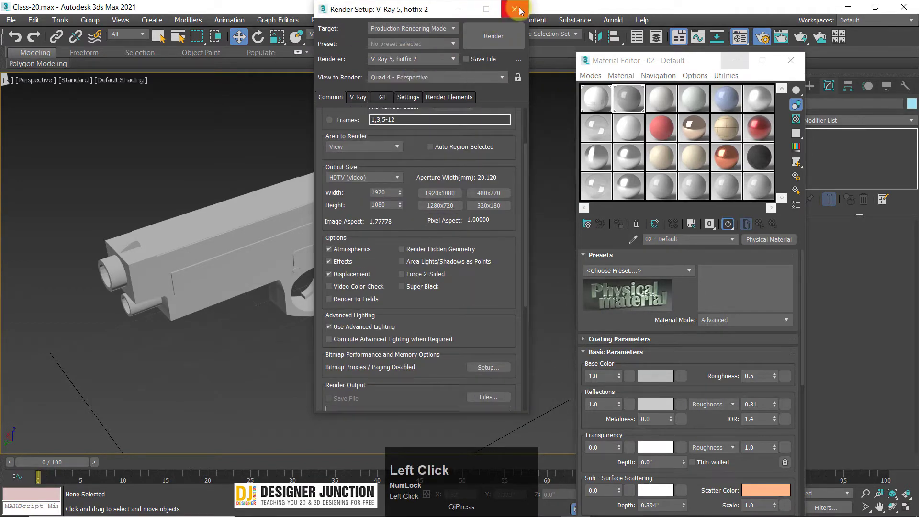
Step: Show the full side of the pistol in the perspective view and move the Material Editor clear of it
middle_click_drag(402, 223, 481, 191, "alt")
left_click(631, 95)
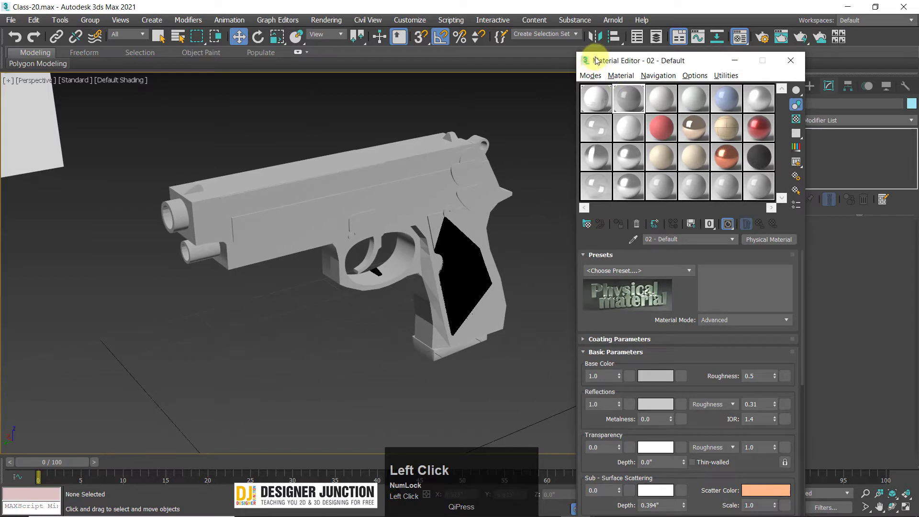
left_click_drag(596, 60, 579, 12)
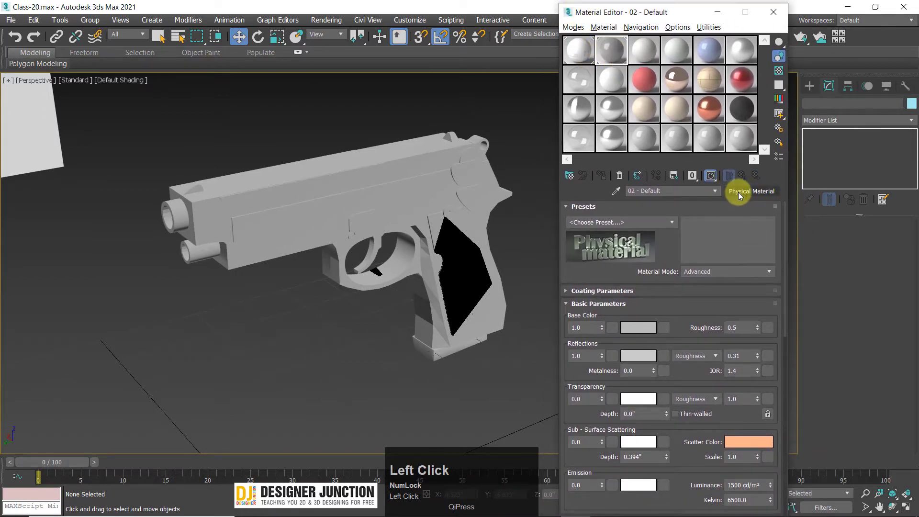
Step: Change the 02 - Default material's type from Physical Material to VRayMtl, found among the V-Ray materials
left_click(764, 191)
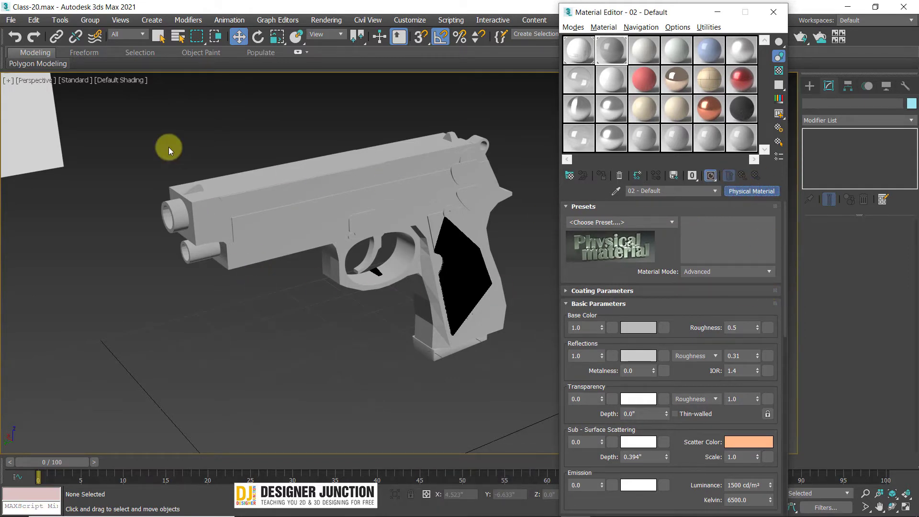
left_click_drag(404, 14, 213, 29)
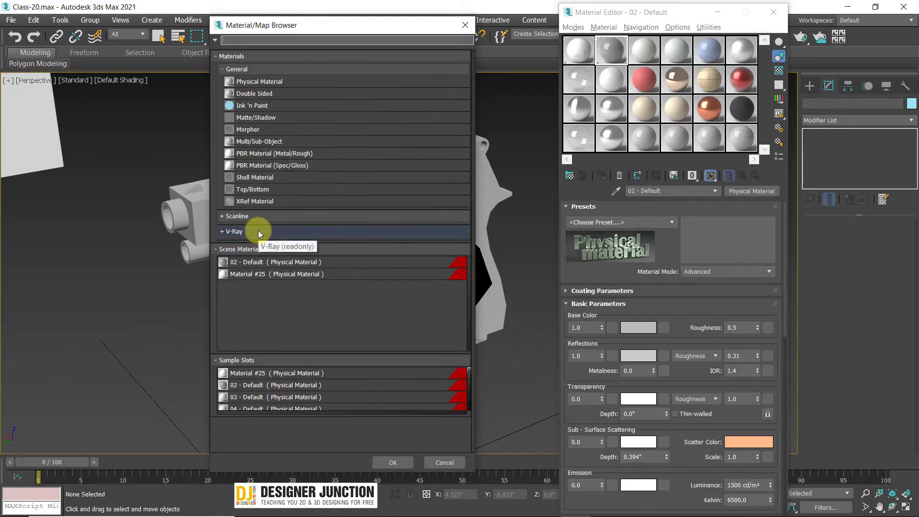
left_click(235, 235)
left_click(232, 235)
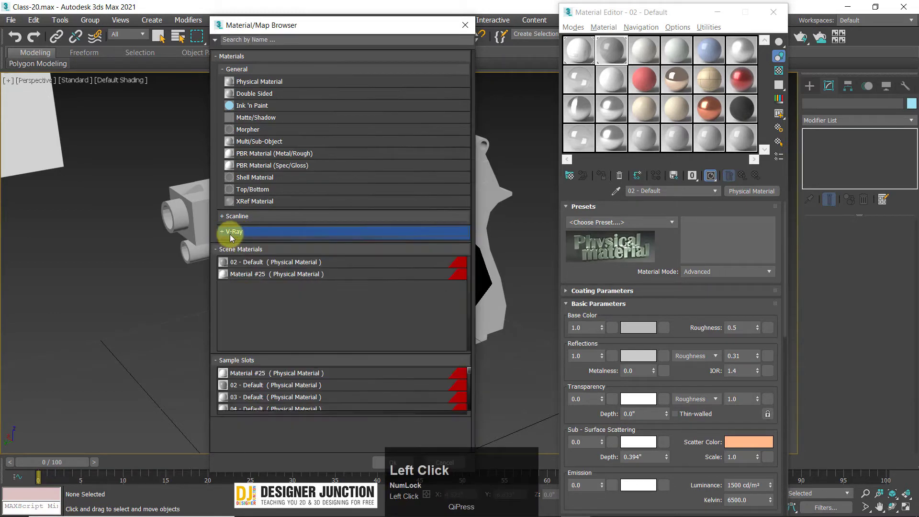
left_click(232, 235)
scroll(244, 383, "down", 3)
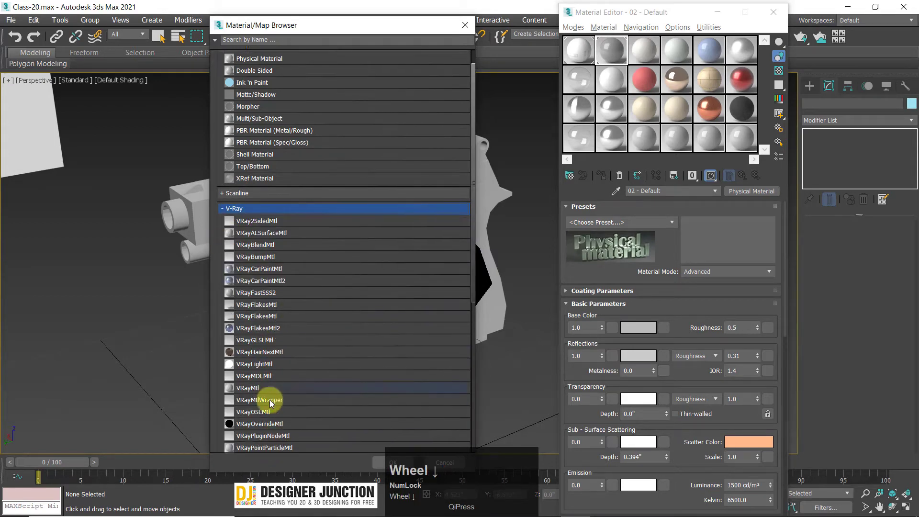
left_click(244, 365)
scroll(292, 395, "down", 12)
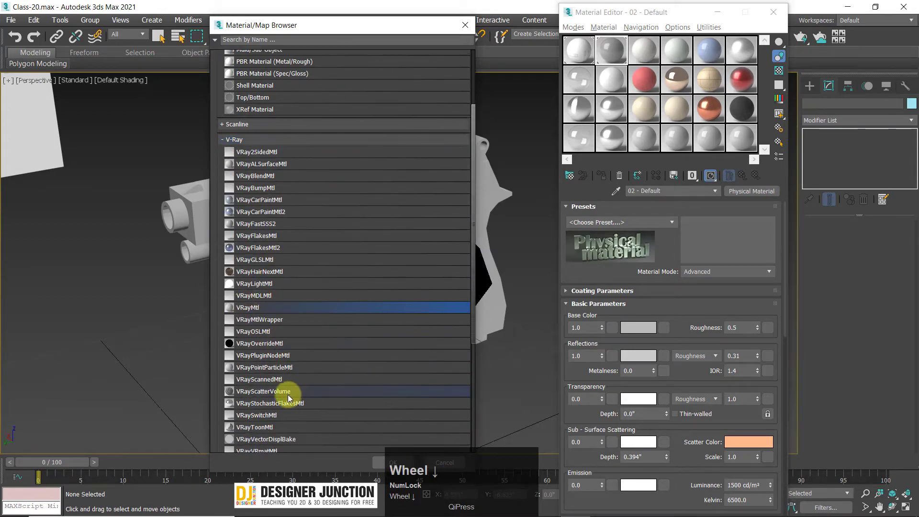
scroll(279, 351, "up", 1)
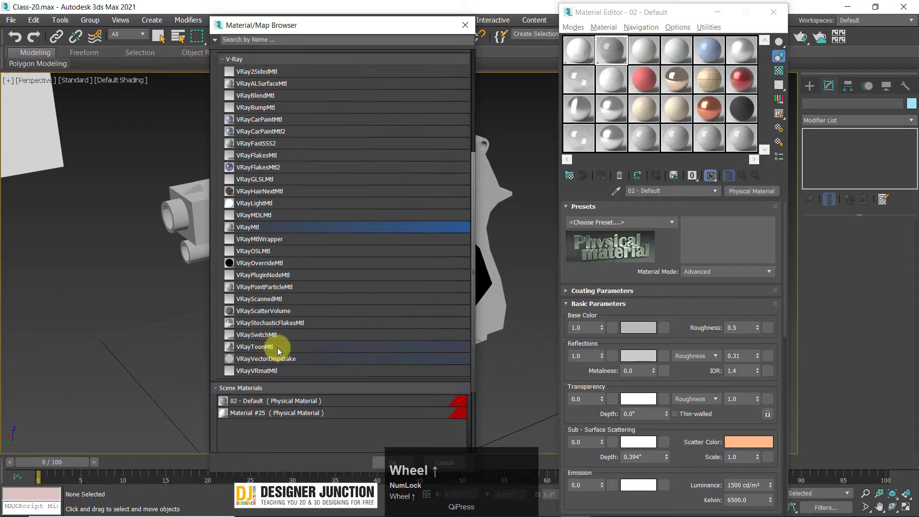
scroll(288, 242, "up", 4)
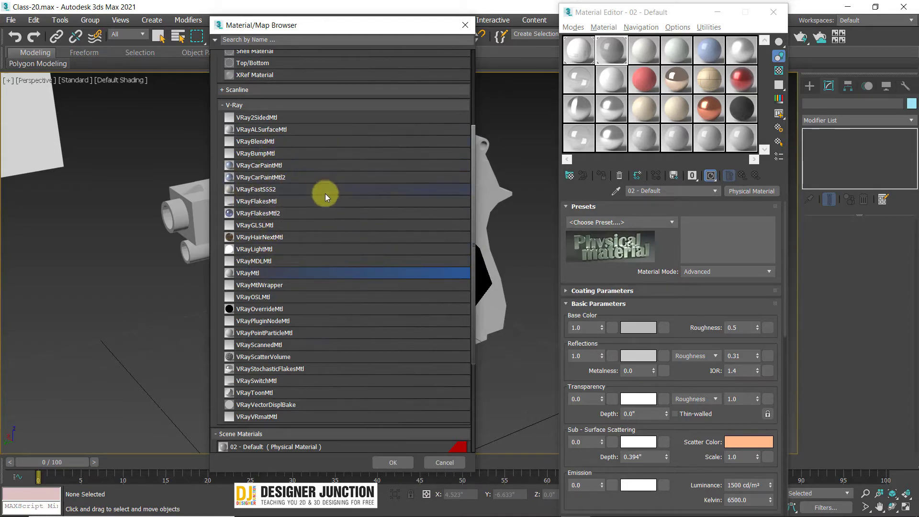
double_click(244, 274)
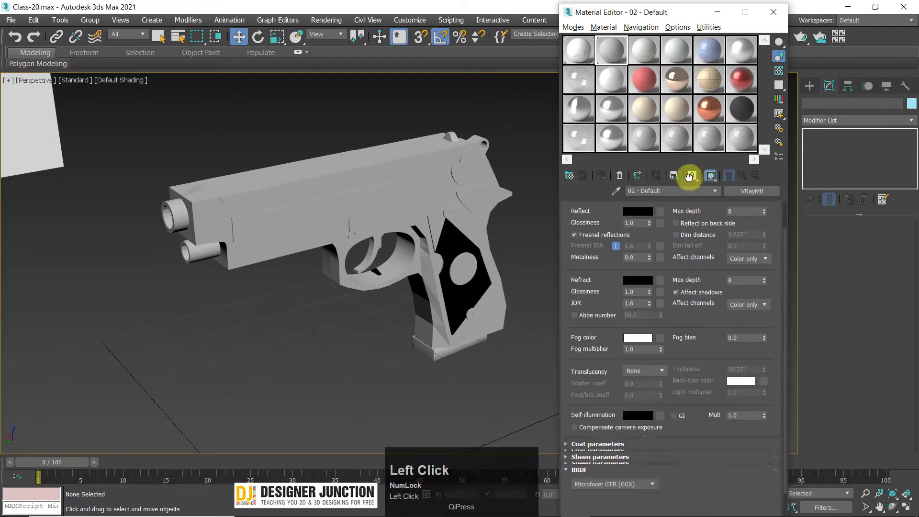
Step: Examine the basic parameters and the list of material presets for 02 - Default without choosing a preset
left_click_drag(690, 177, 674, 287)
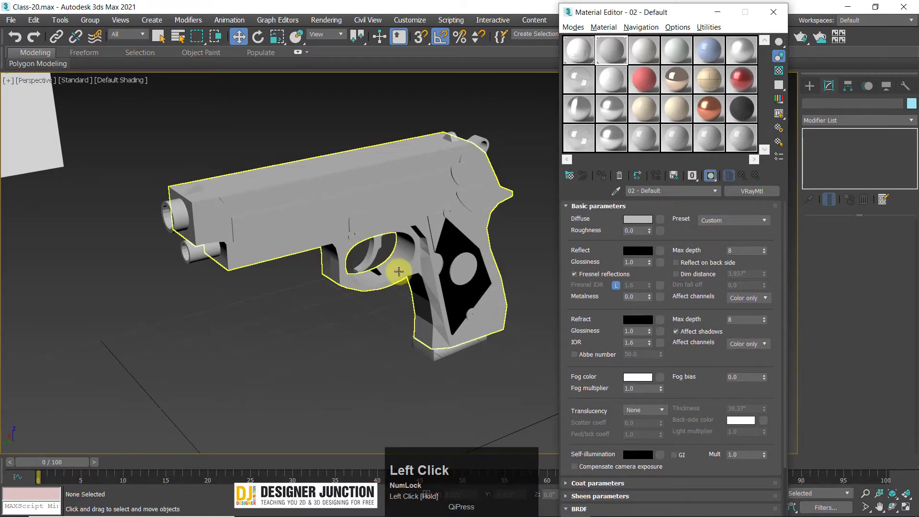
left_click(729, 222)
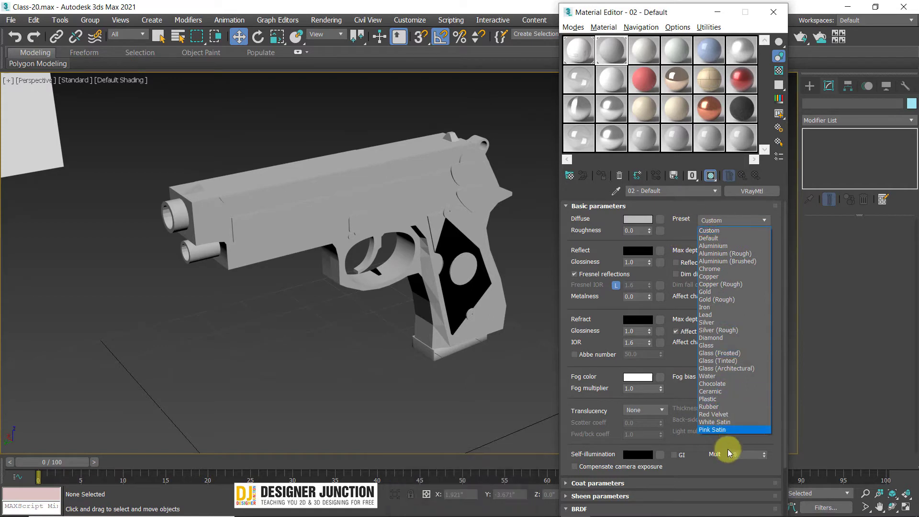
left_click(675, 225)
left_click(706, 220)
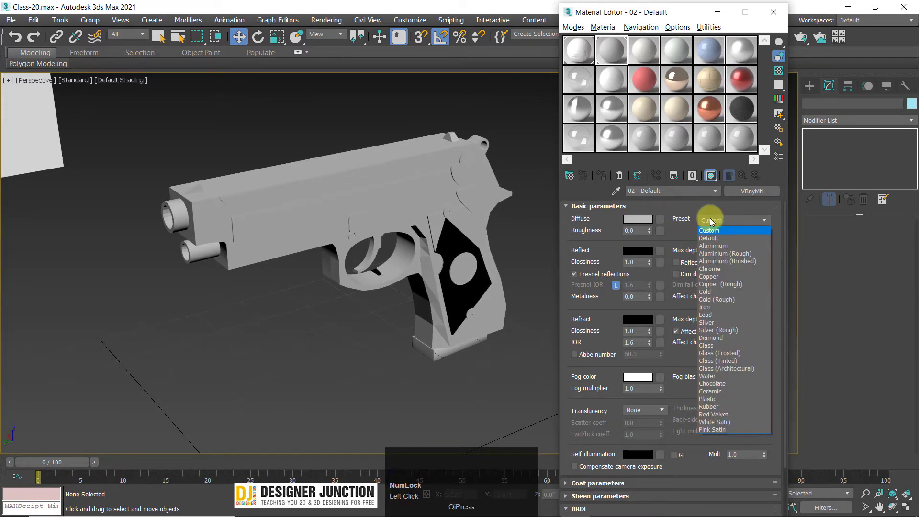
left_click(711, 221)
left_click(713, 221)
left_click(677, 241)
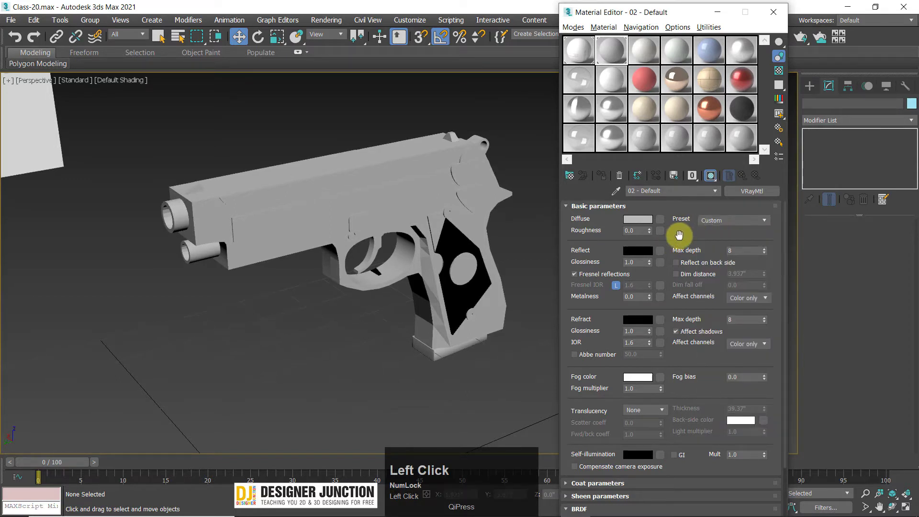
left_click(724, 220)
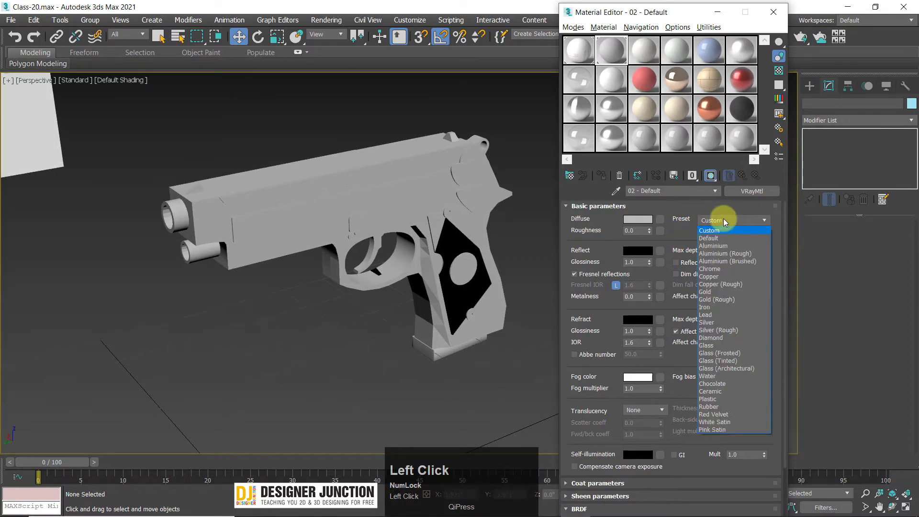
left_click(723, 220)
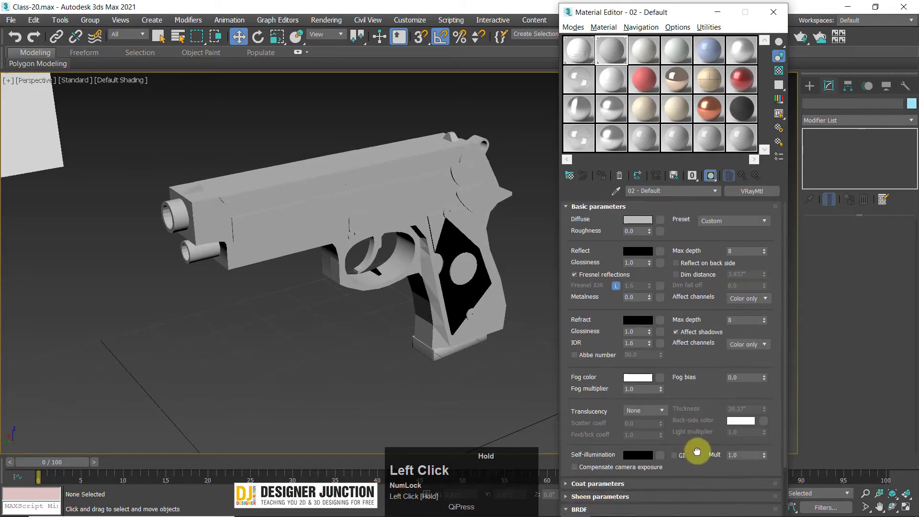
Step: Select the whole pistol and try a bright cyan diffuse colour with red 17, green 255 and blue 255, discarding the change
left_click(409, 246)
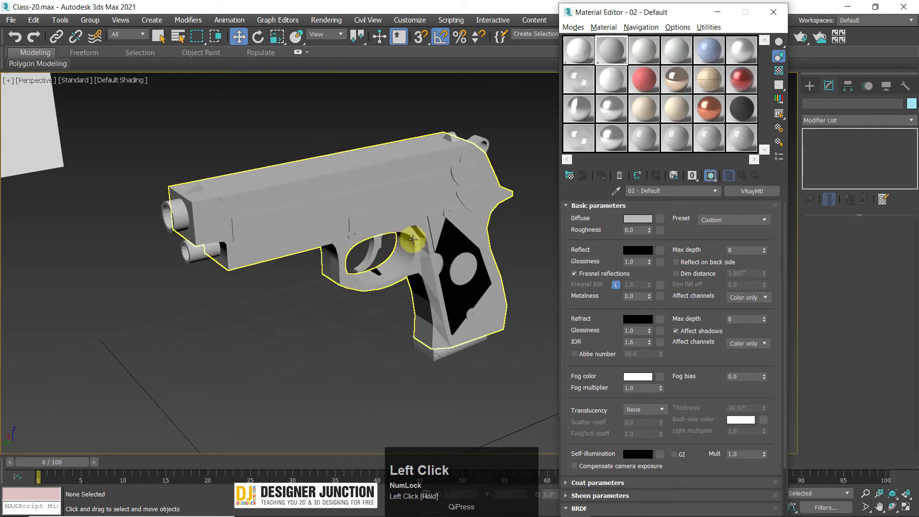
middle_click_drag(413, 239, 411, 239)
left_click(301, 118)
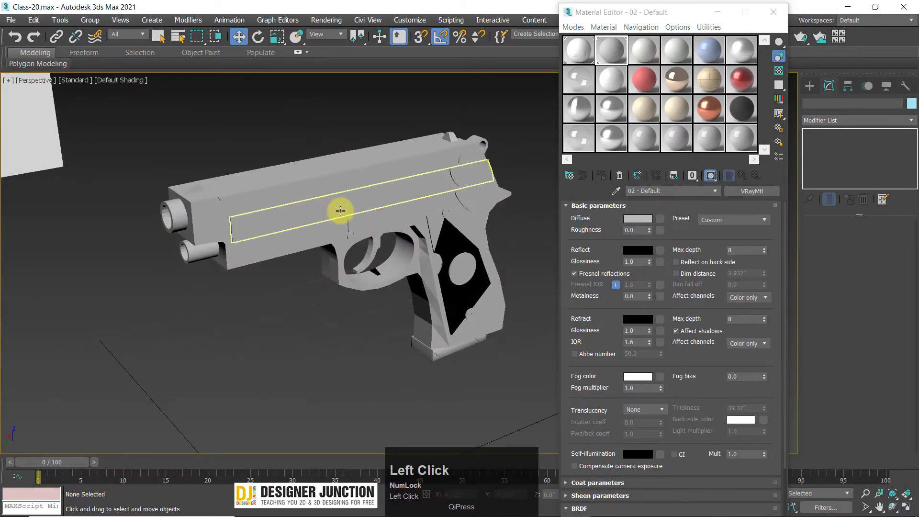
left_click(341, 211)
left_click(334, 106)
left_click(375, 293)
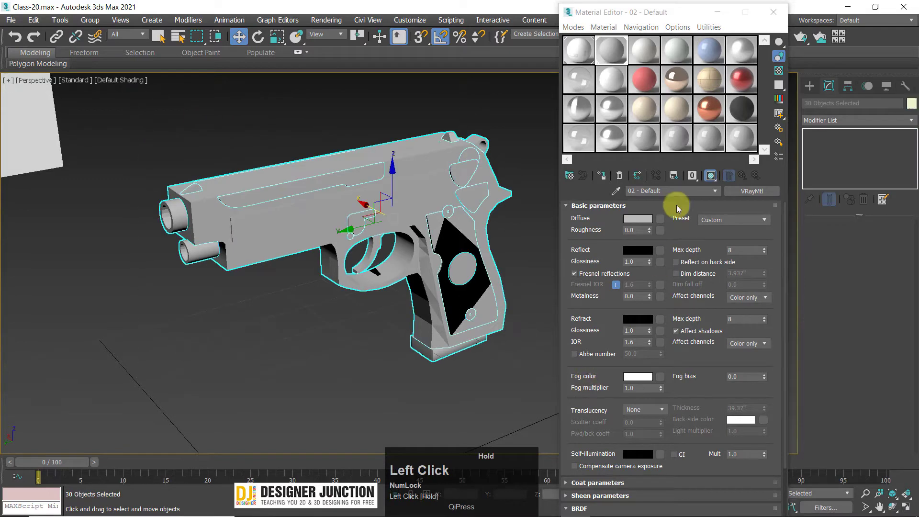
left_click(638, 218)
left_click_drag(317, 105, 317, 160)
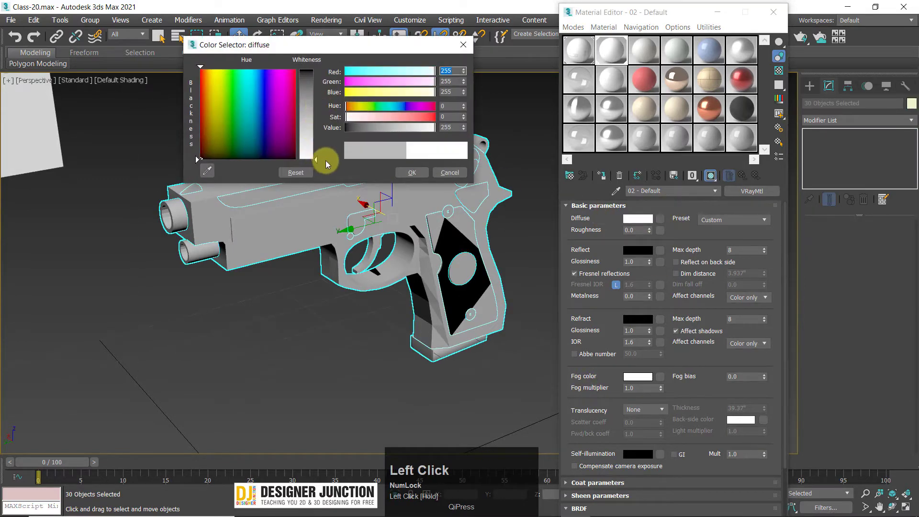
left_click(350, 72)
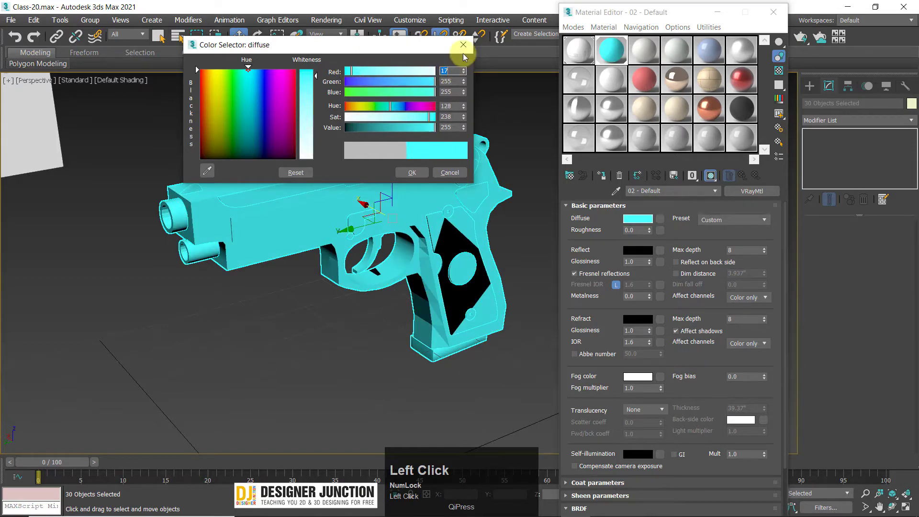
left_click(463, 44)
Step: Inspect the material's reflection colour without changing it and deselect the pistol
middle_click_drag(375, 263, 383, 249, "alt")
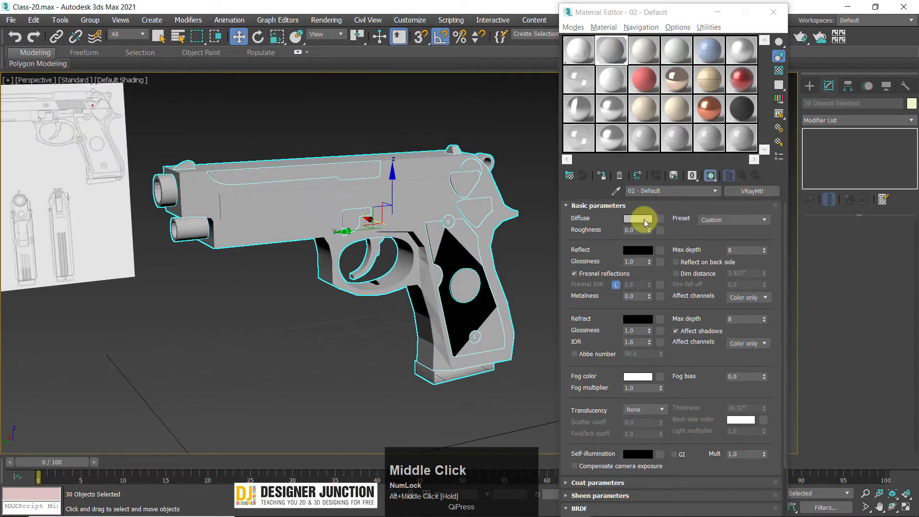
left_click(639, 250)
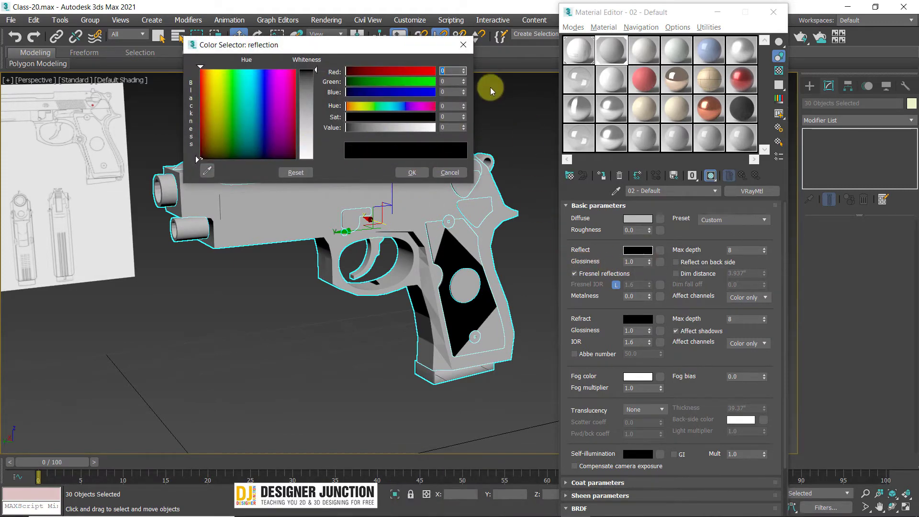
left_click(463, 45)
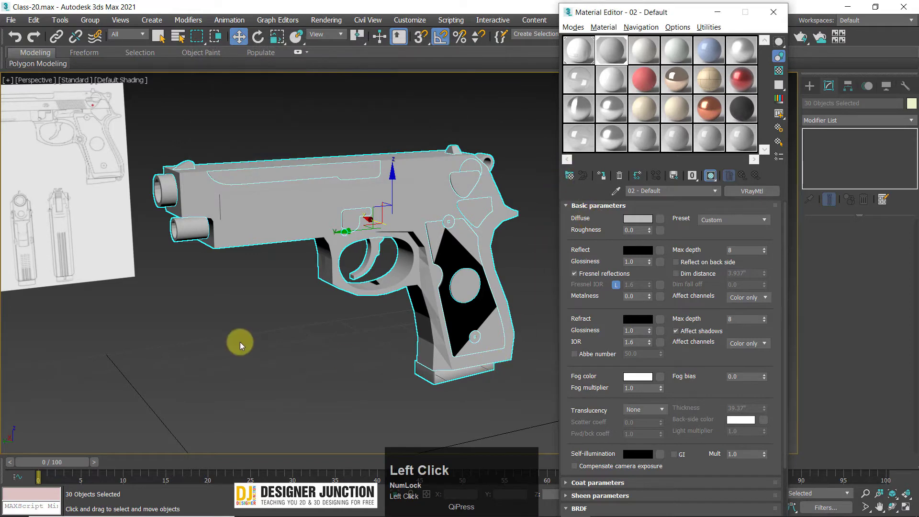
left_click(278, 335)
left_click(638, 250)
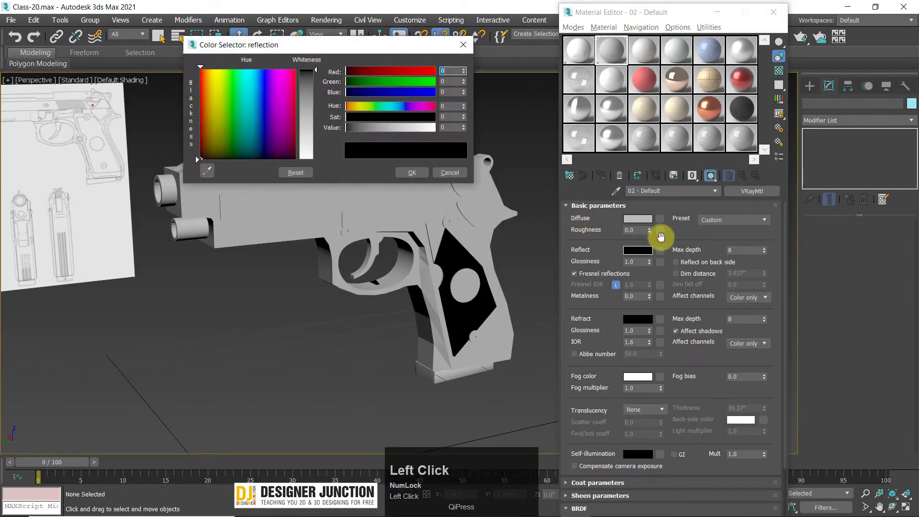
left_click(464, 41)
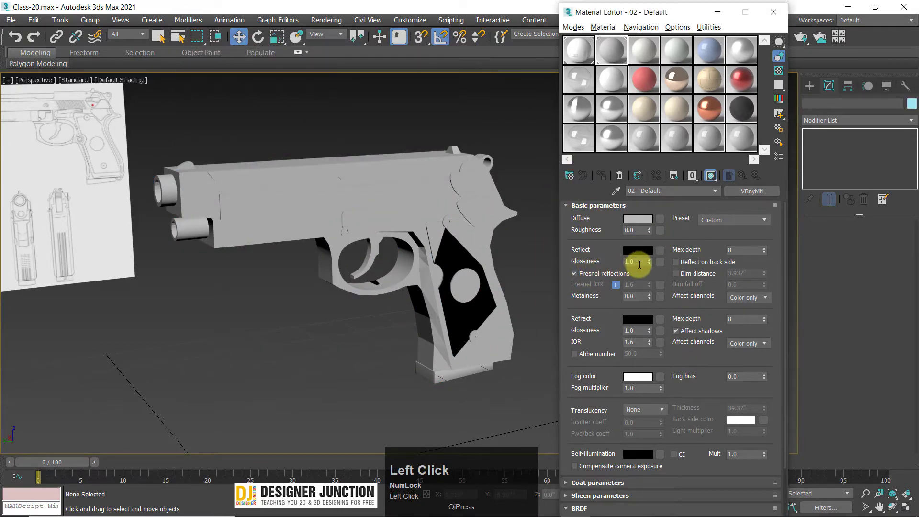
Step: Examine the material's reflection glossiness and its refraction, fog, translucency and BRDF parameters
double_click(640, 262)
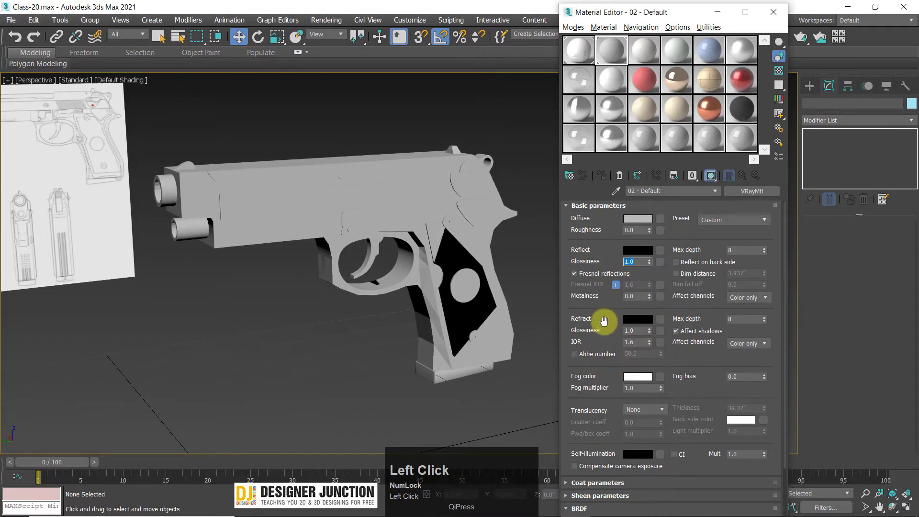
left_click_drag(604, 322, 607, 266)
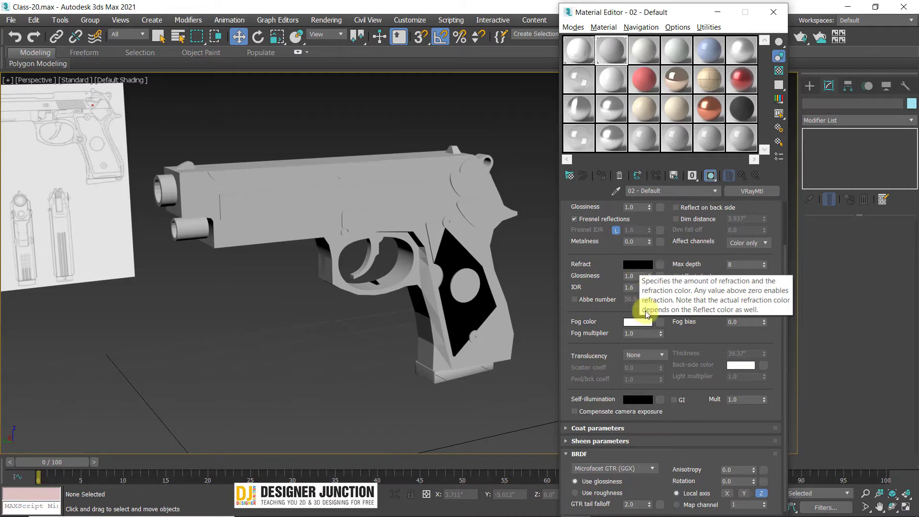
left_click_drag(697, 400, 701, 374)
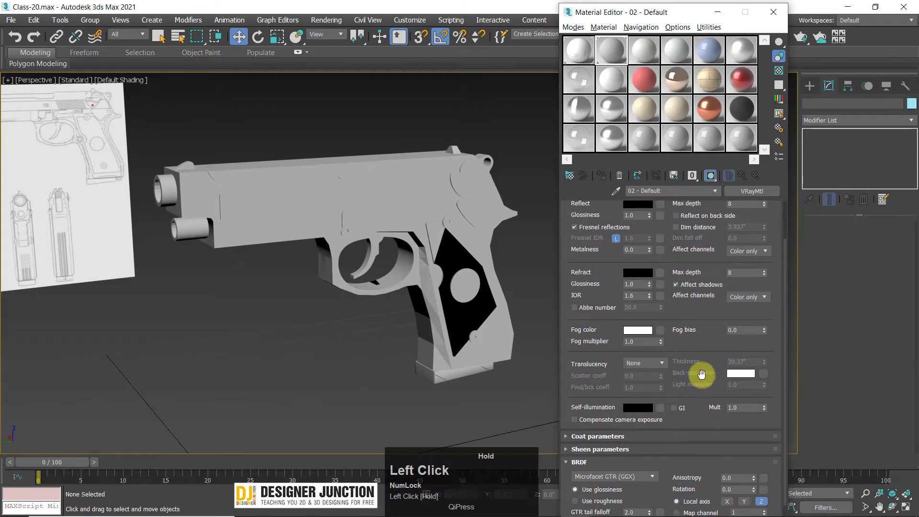
left_click_drag(707, 273, 708, 230)
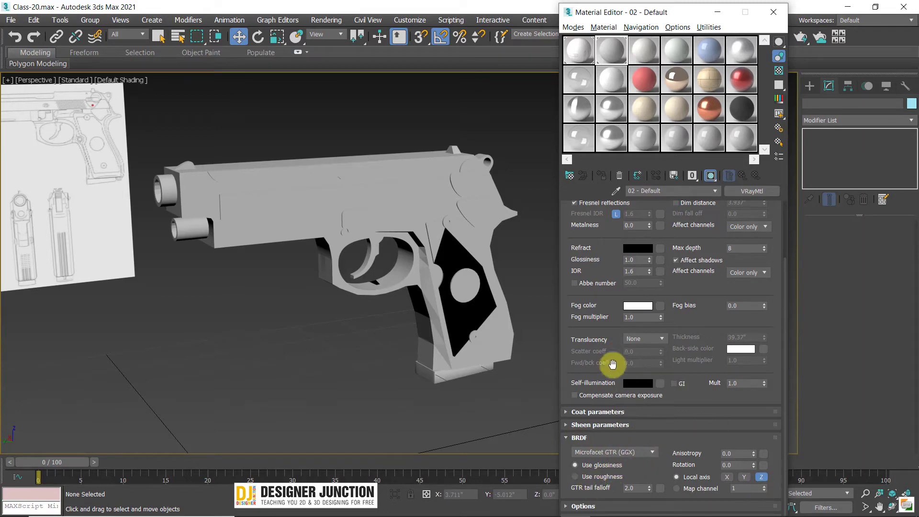
Step: Expand the coat parameters and the sheen parameters to view their options, collapsing each again
left_click(596, 411)
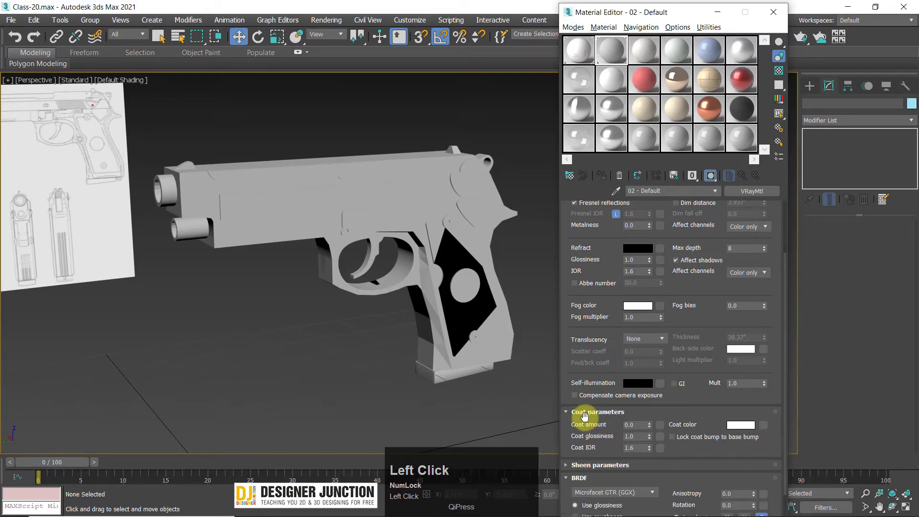
left_click(587, 414)
left_click(566, 425)
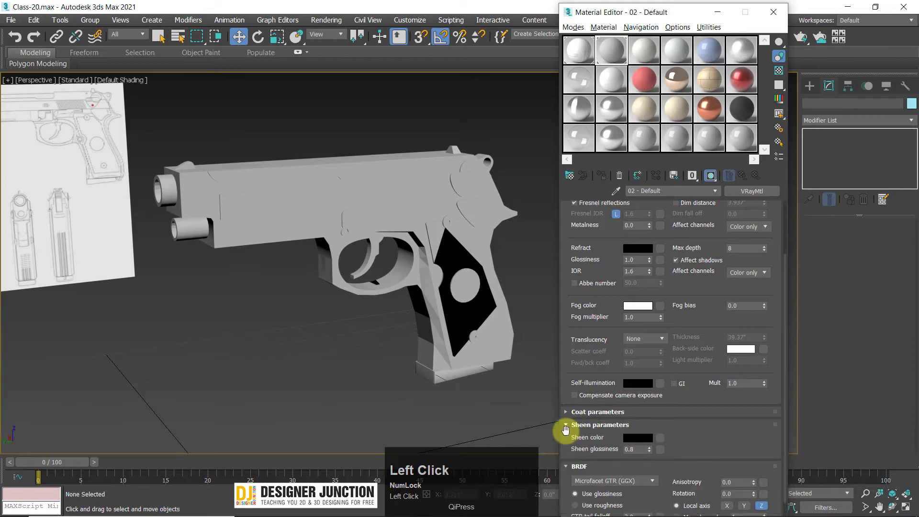
left_click(601, 425)
left_click(605, 426)
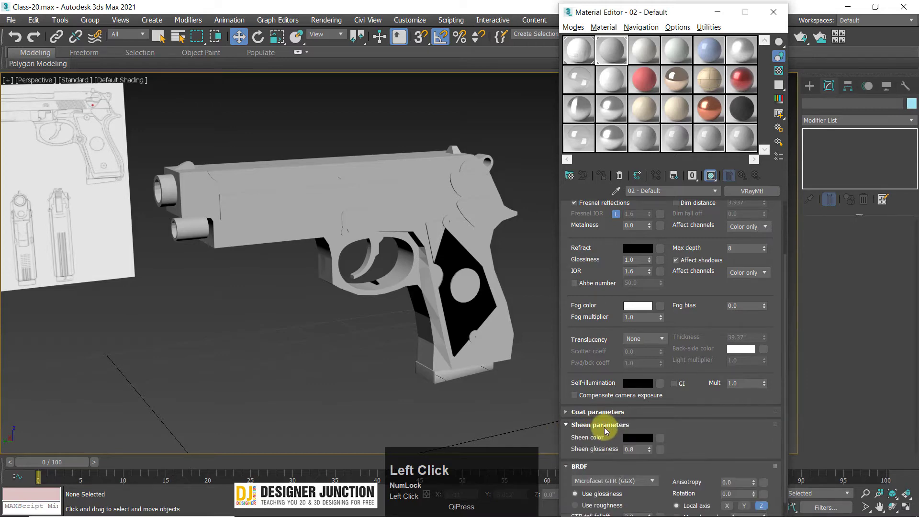
left_click(596, 425)
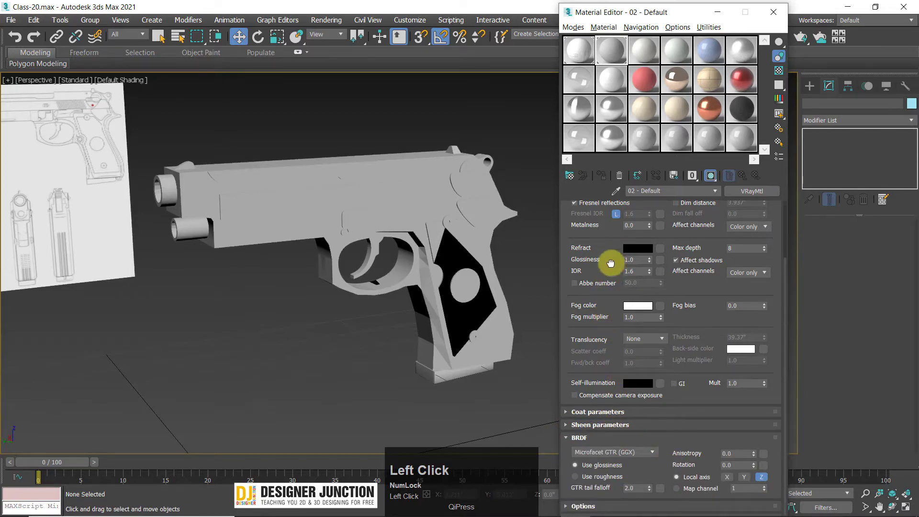
Step: Return to the material's basic parameters and select the whole pistol, viewed obliquely from the muzzle end
left_click_drag(614, 261, 603, 412)
middle_click_drag(345, 256, 141, 139)
left_click_drag(480, 334, 479, 353)
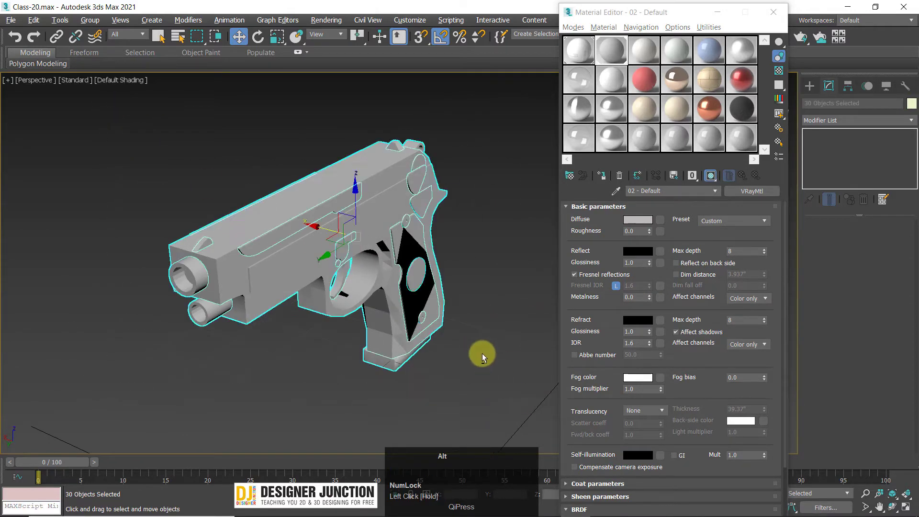
Step: Inspect the material's diffuse colour without changing it, with the pistol seen obliquely from its side
middle_click_drag(478, 352, 423, 340, "alt")
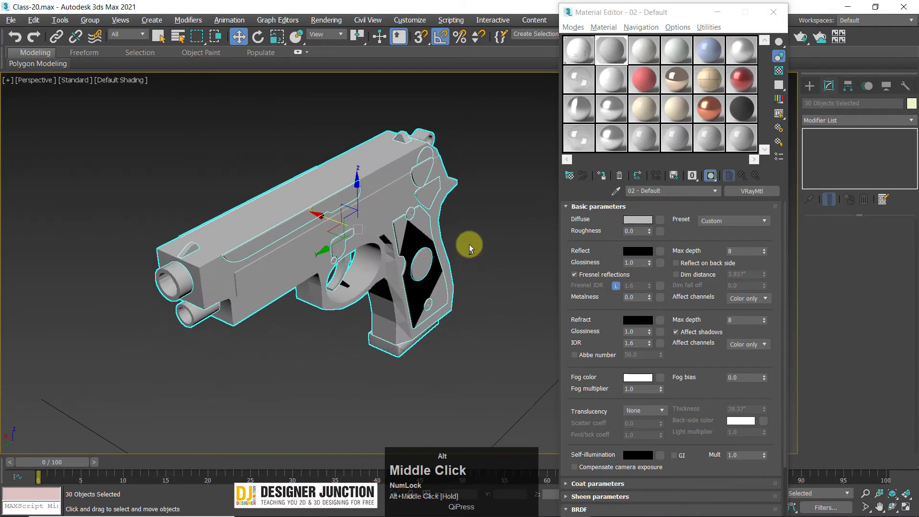
mouse_move(467, 246)
middle_mouse_down("alt")
mouse_move(495, 246)
mouse_move(476, 248)
middle_mouse_up("alt")
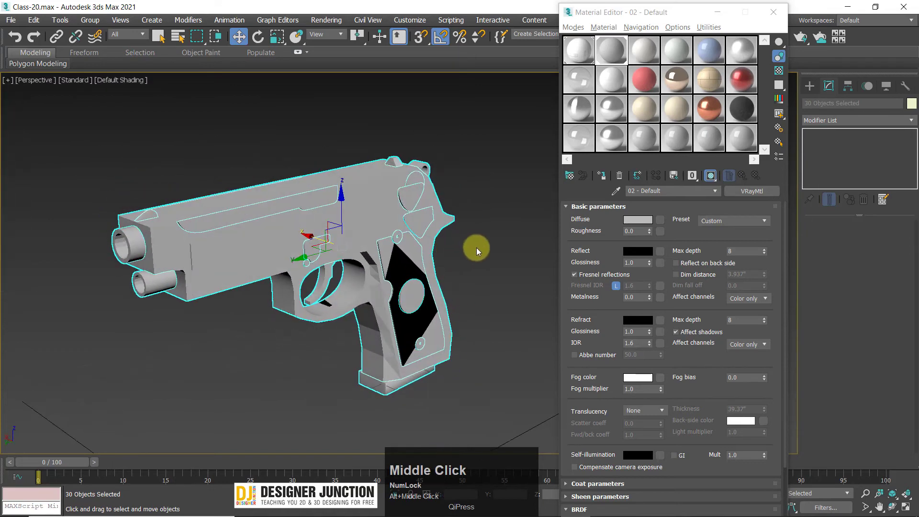
left_click(693, 227)
left_click(642, 221)
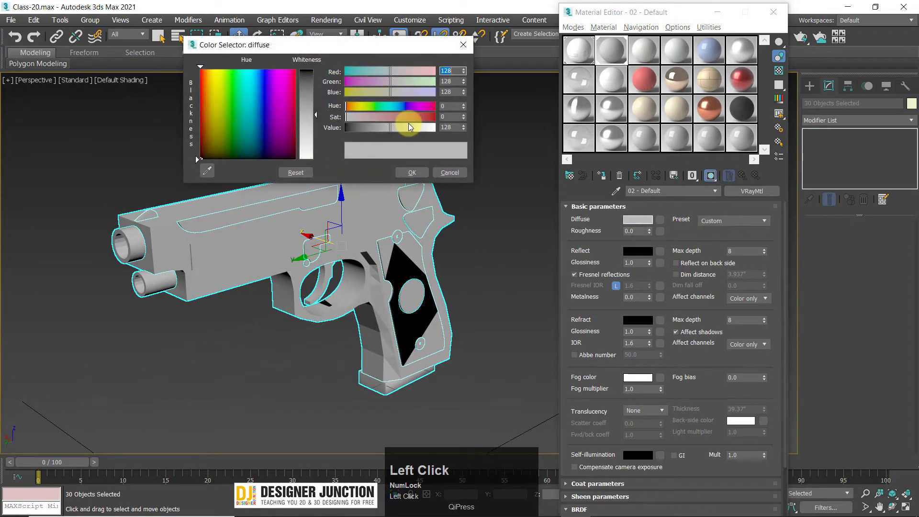
Step: Set the VRayMtl's reflection colour to a near-white grey of value 224 and its reflection glossiness to 0.7
left_click(637, 251)
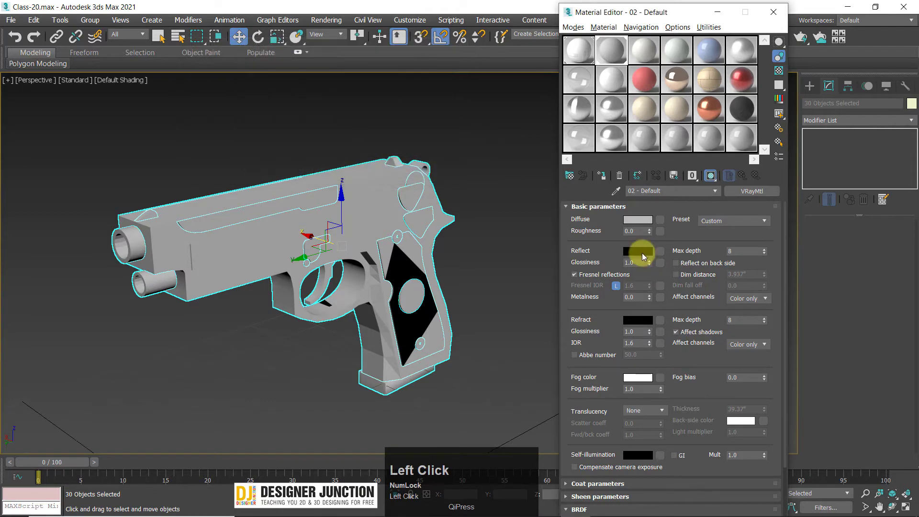
left_click_drag(312, 82, 315, 148)
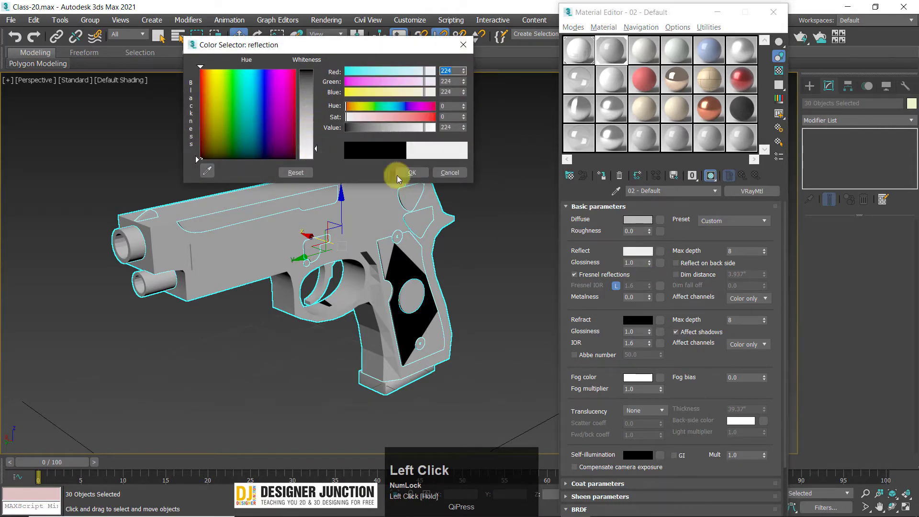
left_click(410, 173)
left_click(632, 262)
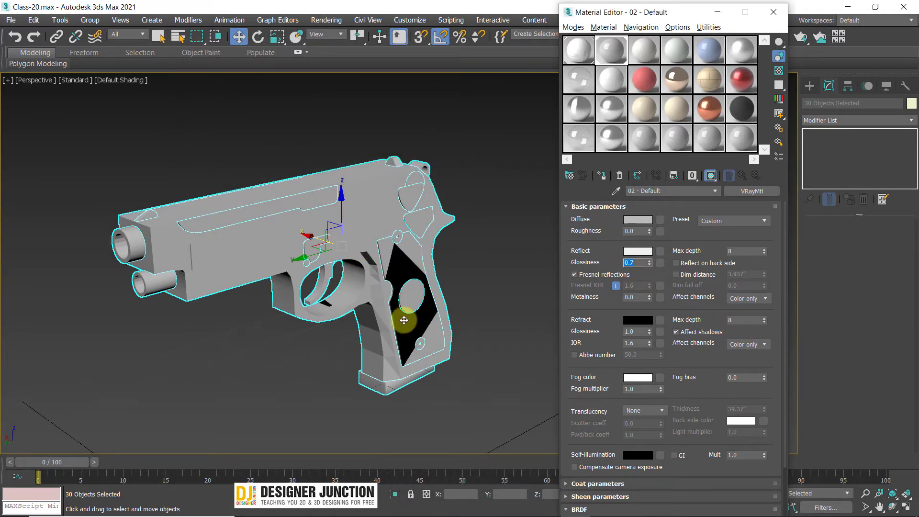
Step: Deselect the pistol, test-render the perspective view with V-Ray, check the image and close the frame buffer
middle_click_drag(371, 280, 250, 123, "alt")
left_click(250, 123)
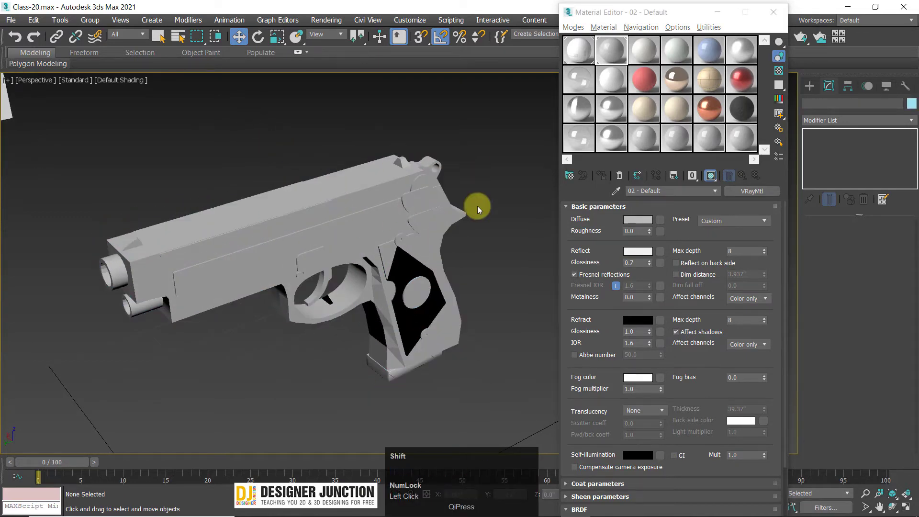
key("shift+q")
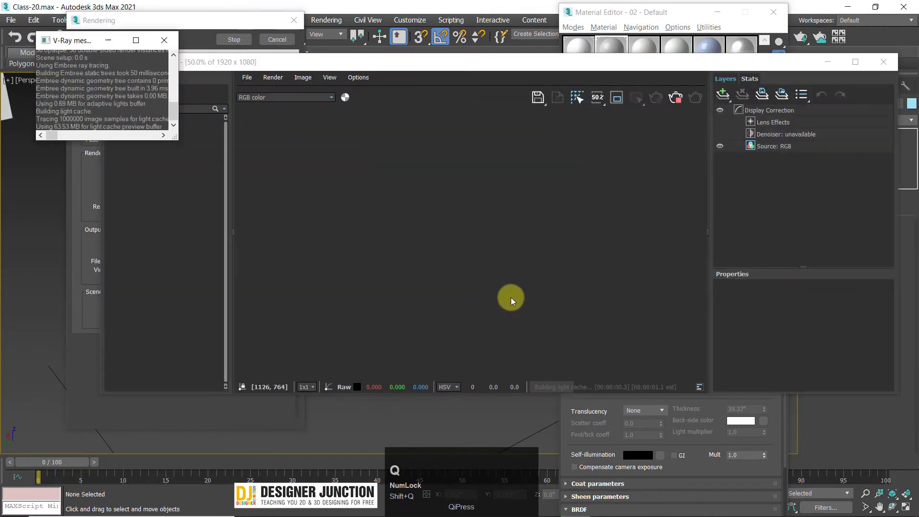
left_click(127, 45)
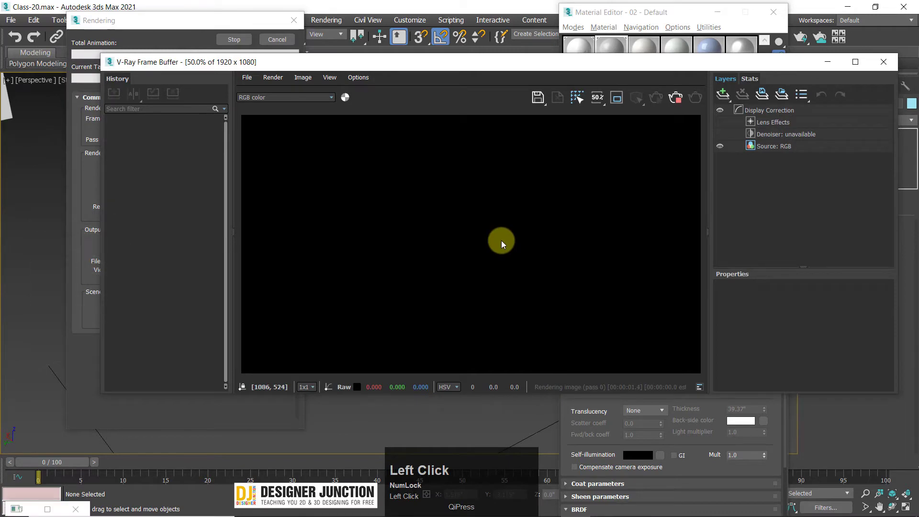
scroll(476, 301, "down", 2)
scroll(476, 302, "up", 2)
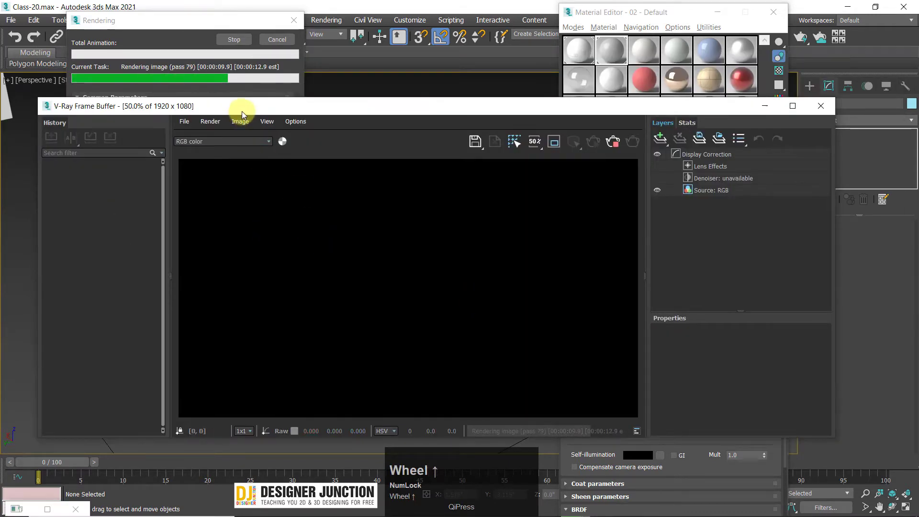
left_click_drag(238, 113, 249, 136)
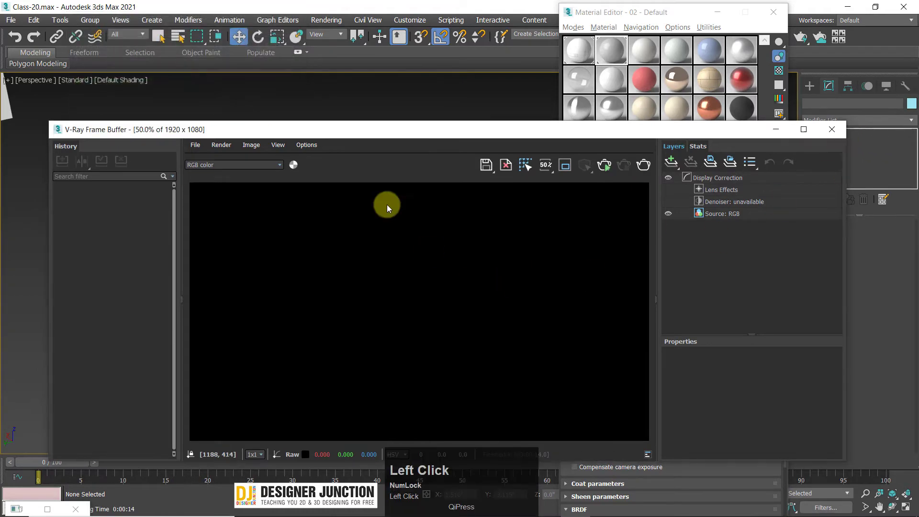
left_click_drag(401, 131, 389, 97)
left_click(820, 95)
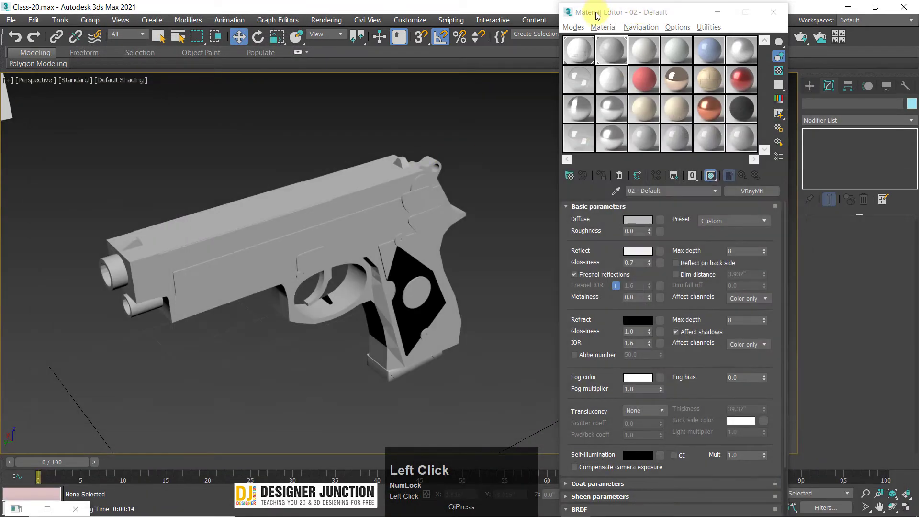
Step: Set the V-Ray image sampler type to Bucket in the render setup
left_click_drag(597, 16, 645, 96)
left_click(763, 37)
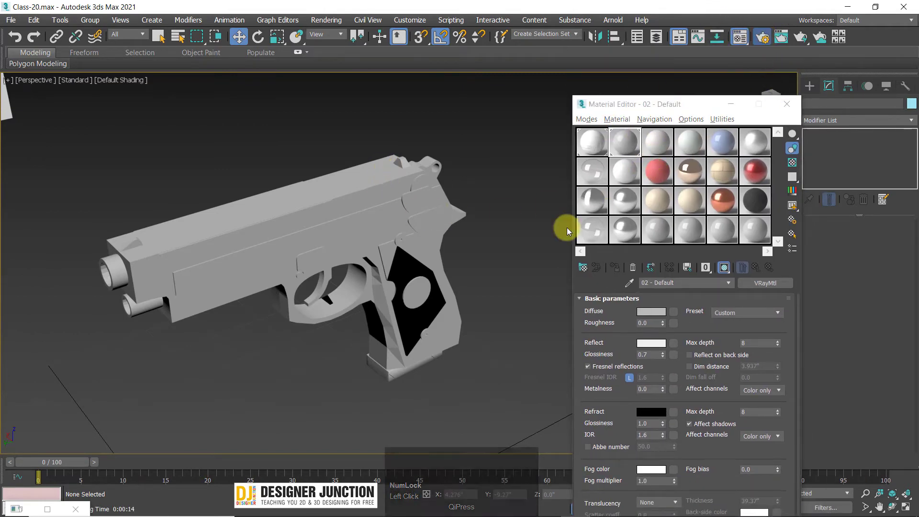
left_click_drag(409, 299, 426, 401)
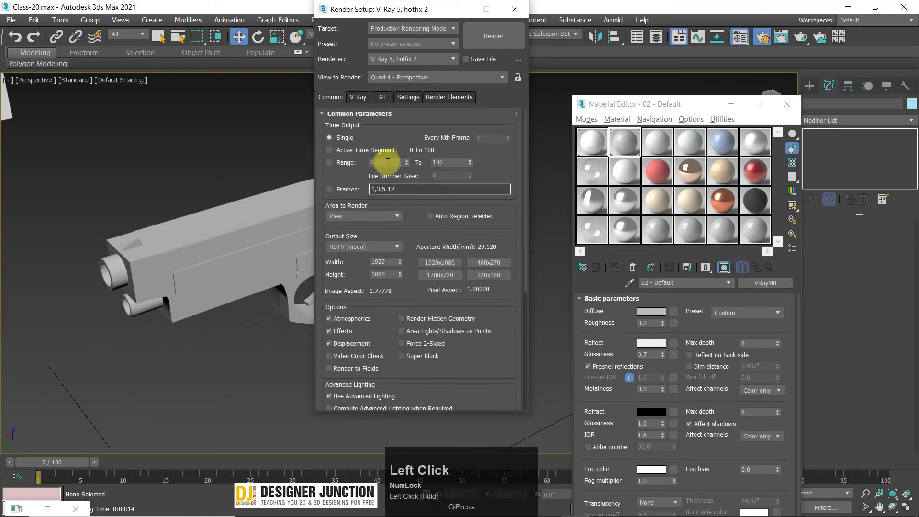
left_click(357, 98)
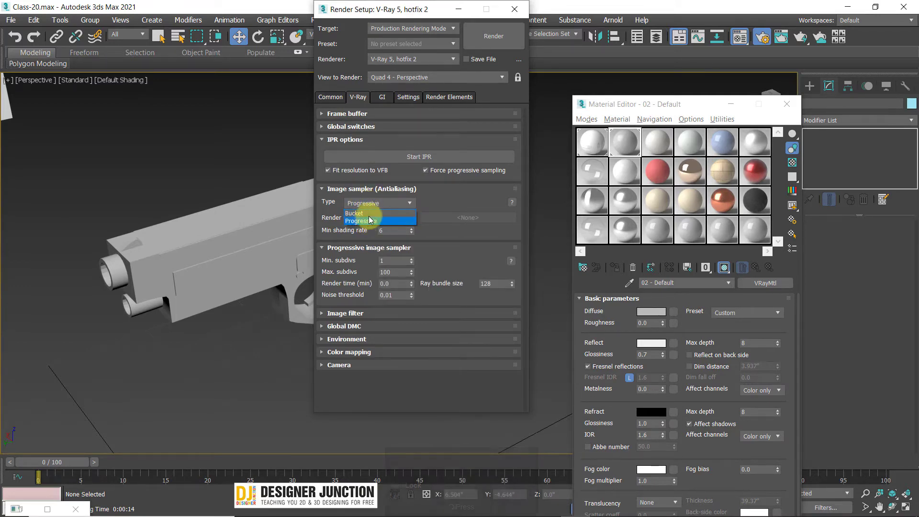
left_click(373, 213)
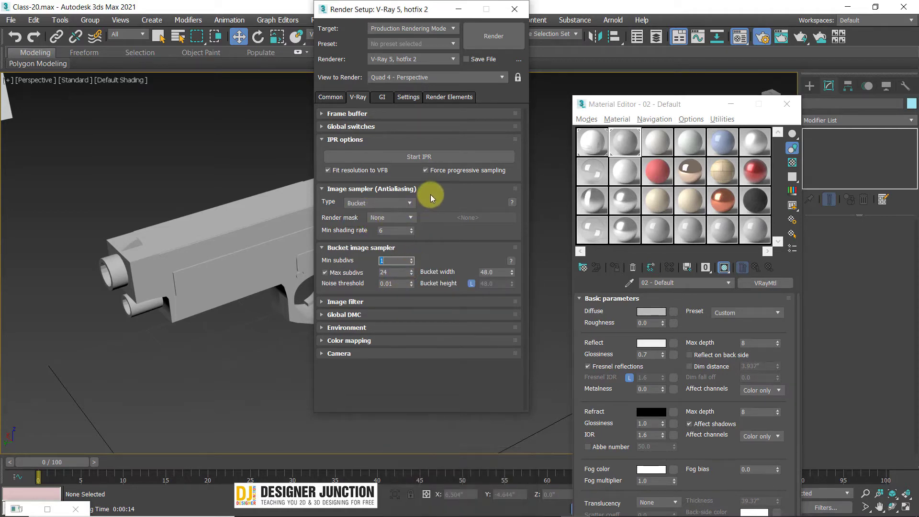
left_click(369, 204)
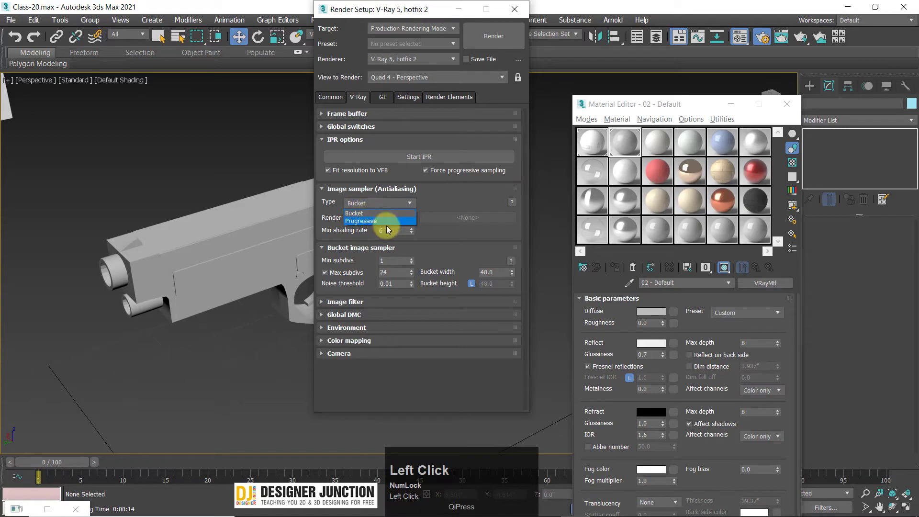
left_click(444, 200)
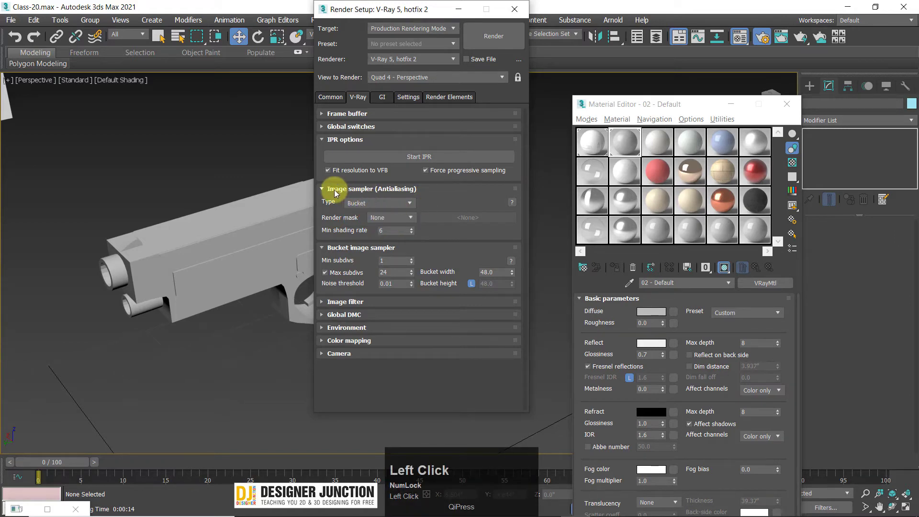
Step: Enable the GI environment in V-Ray's environment settings and close the render setup
left_click(338, 190)
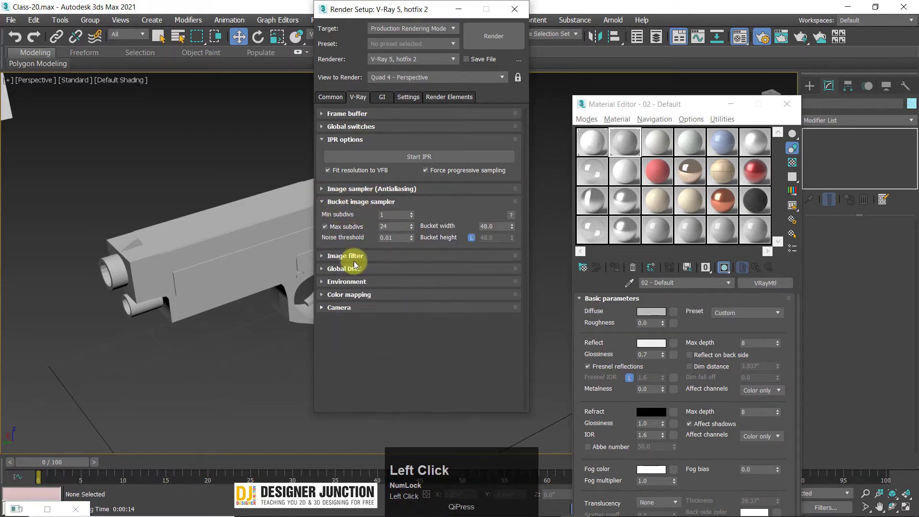
left_click(328, 282)
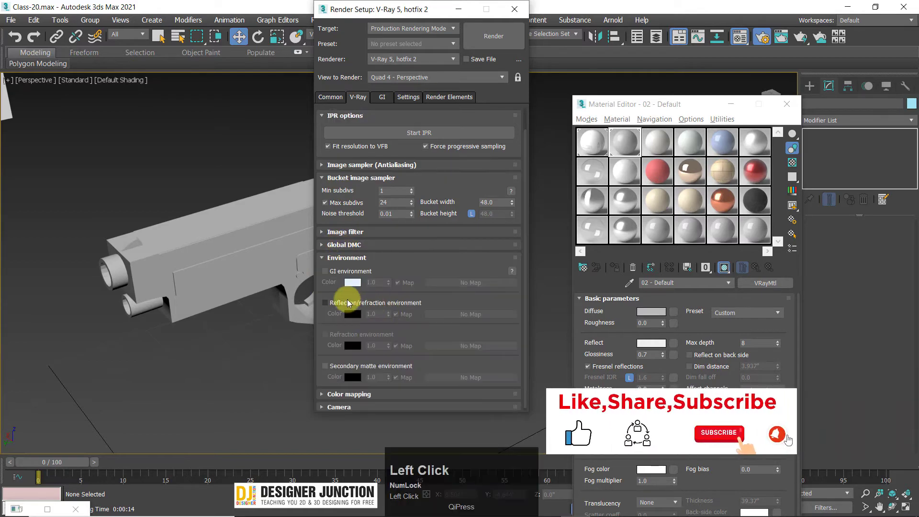
left_click(325, 271)
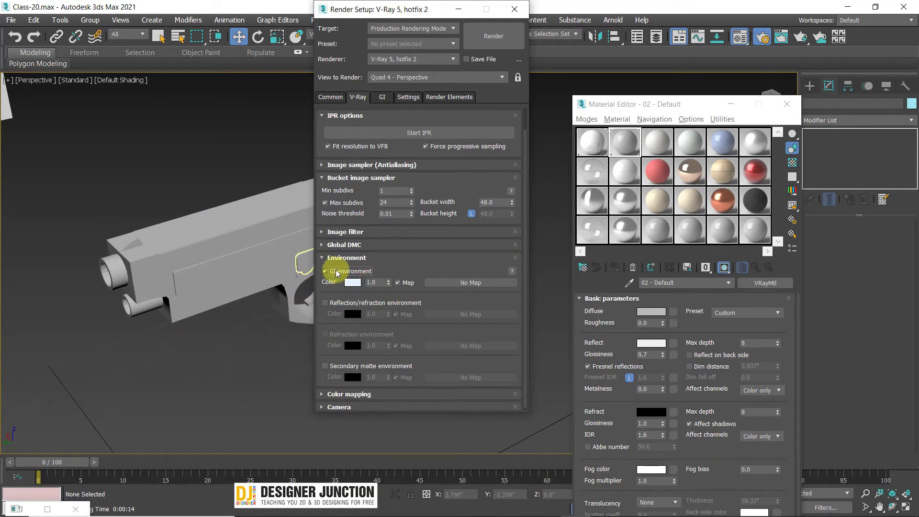
left_click(514, 9)
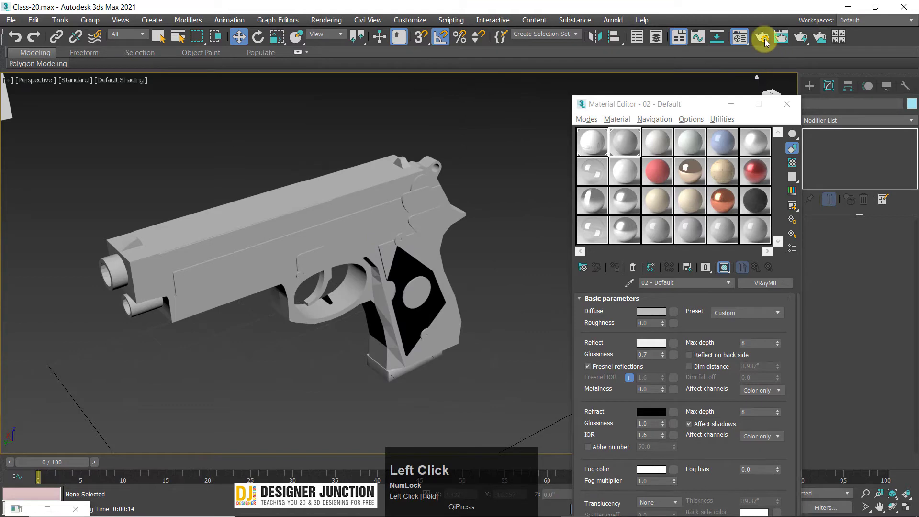
Step: Render the perspective view again and examine the pistol's slide and muzzle up close while it renders
left_click(801, 41)
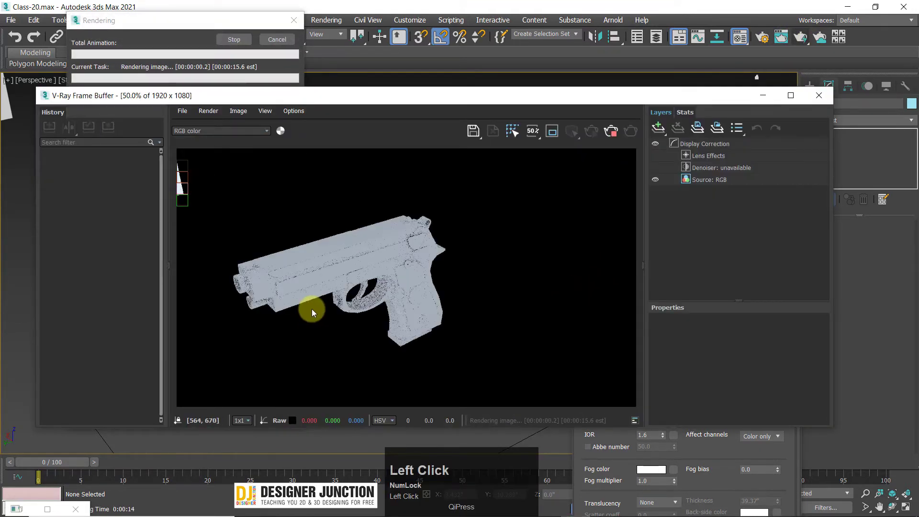
scroll(232, 250, "up", 1)
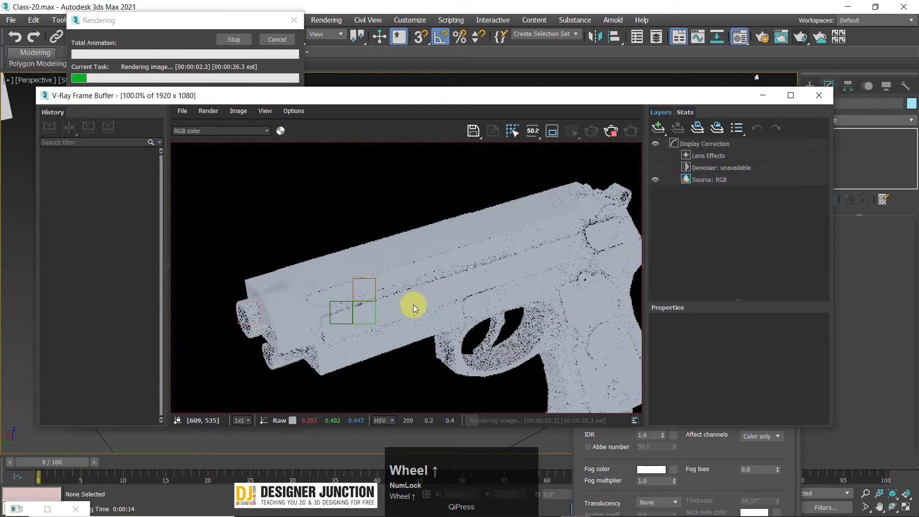
middle_click_drag(413, 305, 323, 291)
scroll(321, 291, "down", 1)
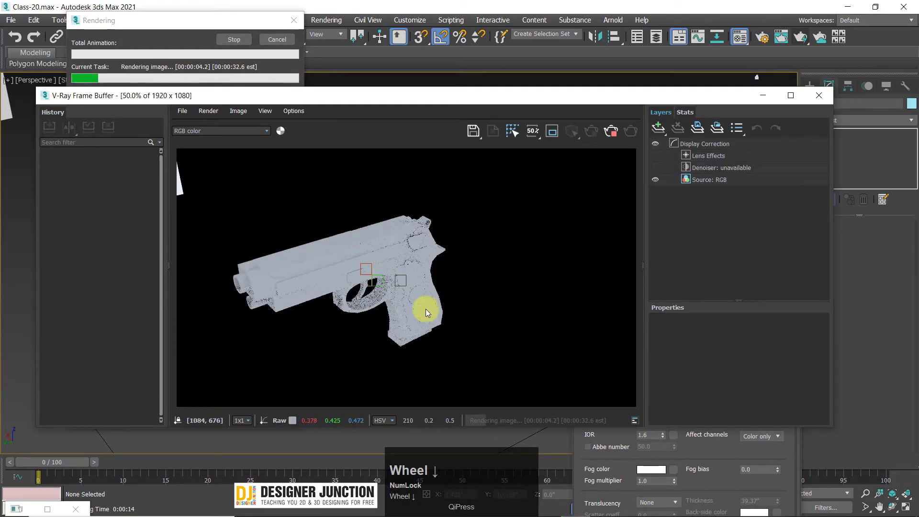
scroll(286, 281, "up", 1)
scroll(266, 257, "up", 1)
middle_click_drag(266, 258, 363, 294)
scroll(387, 301, "down", 1)
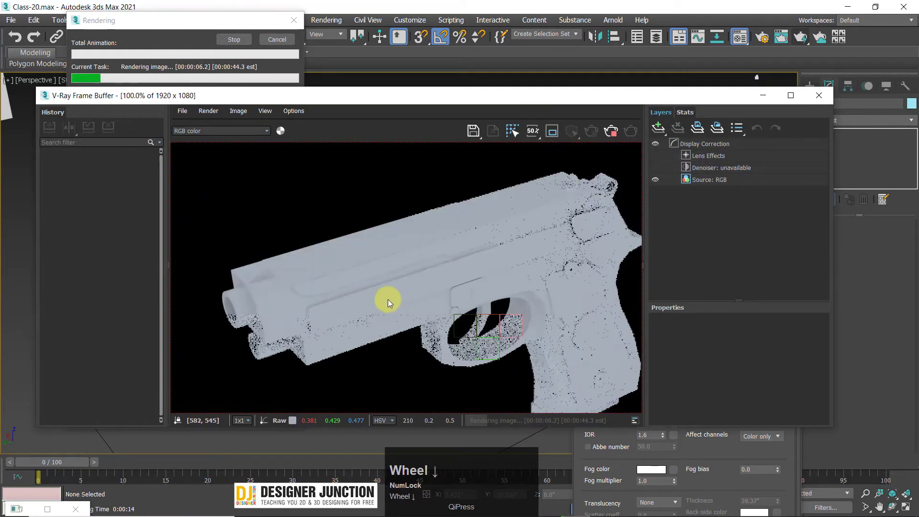
scroll(391, 299, "down", 1)
scroll(286, 266, "up", 1)
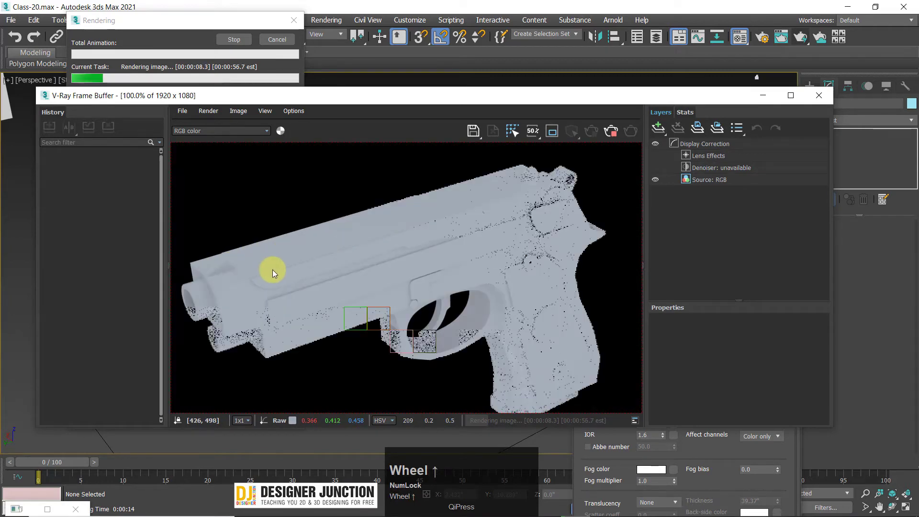
scroll(238, 290, "up", 1)
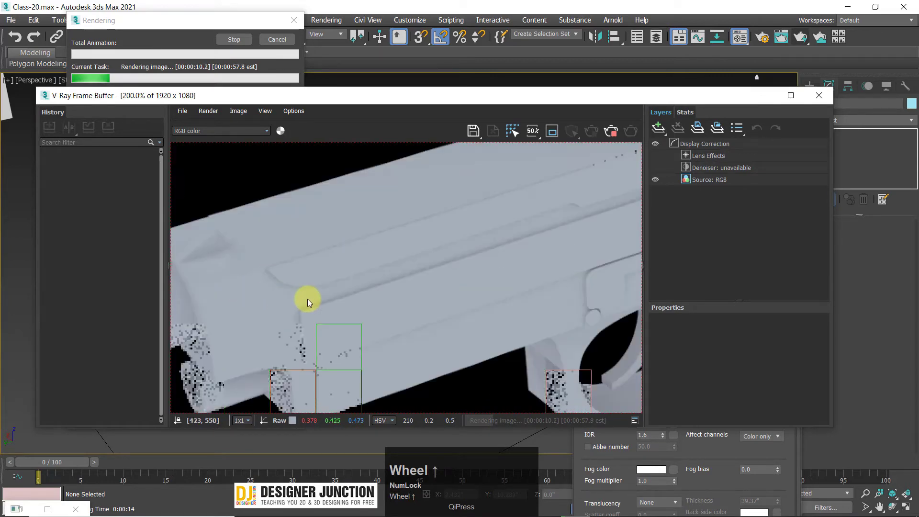
scroll(307, 299, "down", 1)
scroll(267, 314, "up", 1)
middle_click_drag(267, 314, 368, 263)
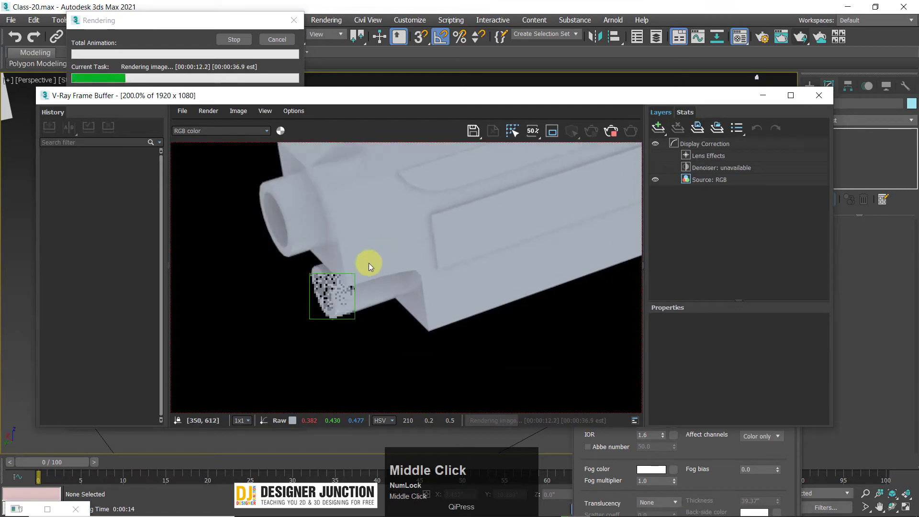
Step: Examine the trigger guard, grip and whole pistol in the render, and close the frame buffer
scroll(369, 264, "down", 2)
scroll(378, 273, "up", 1)
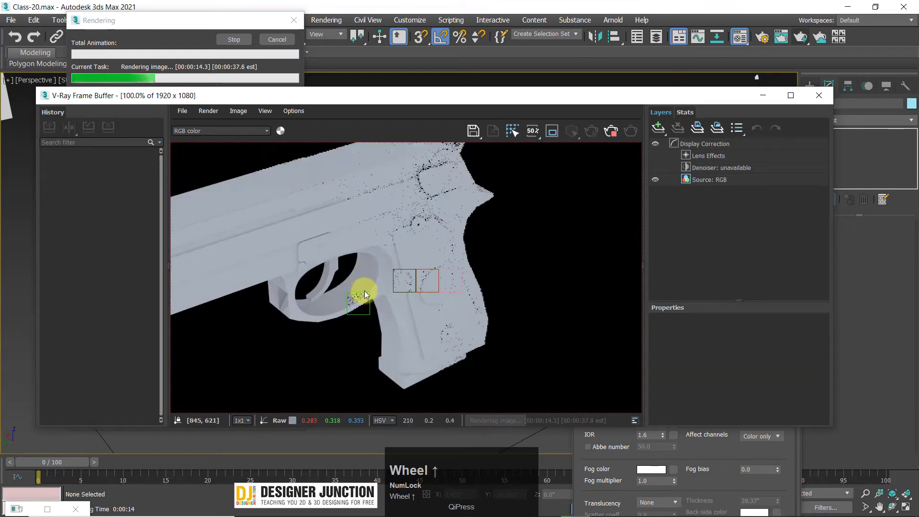
scroll(443, 302, "up", 1)
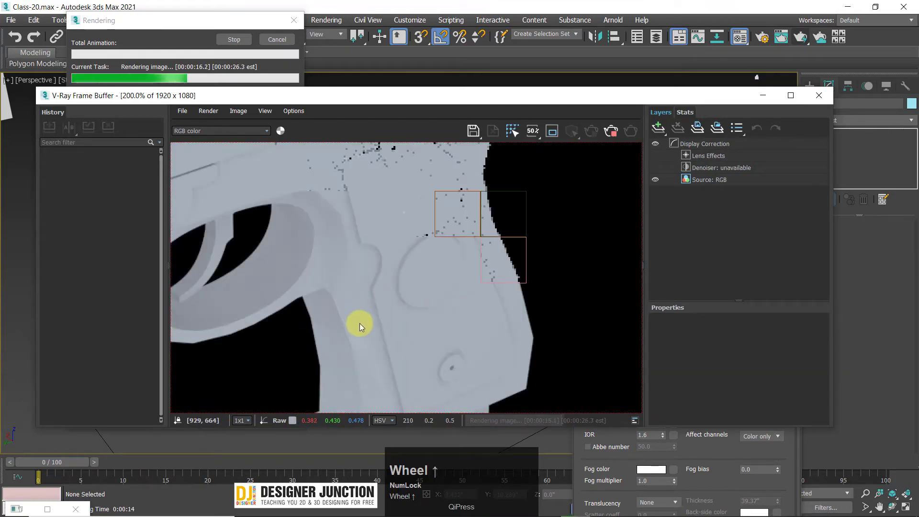
middle_click_drag(358, 323, 445, 267)
scroll(447, 273, "down", 1)
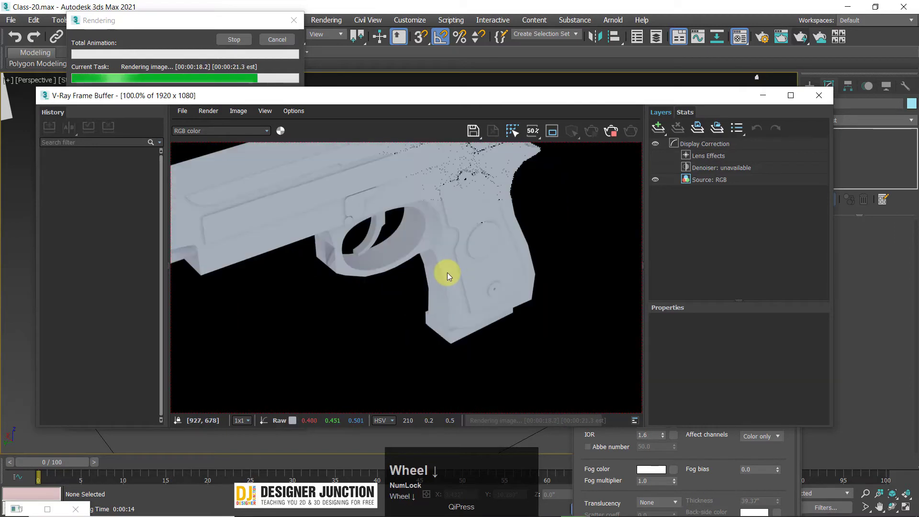
scroll(384, 245, "down", 1)
scroll(327, 261, "up", 1)
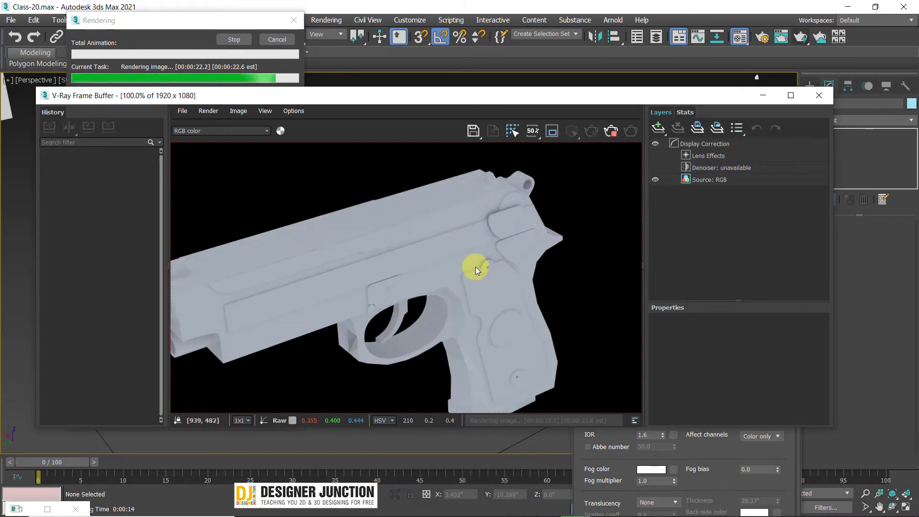
scroll(379, 263, "down", 1)
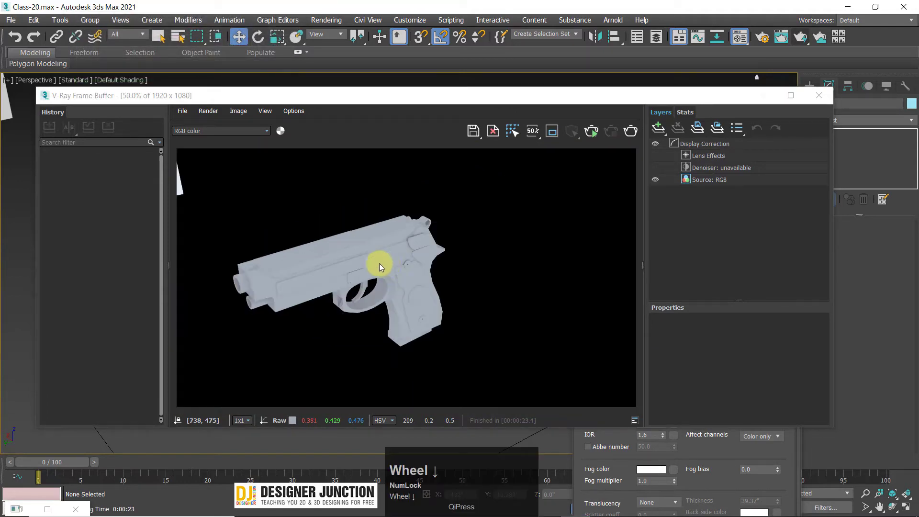
left_click(825, 99)
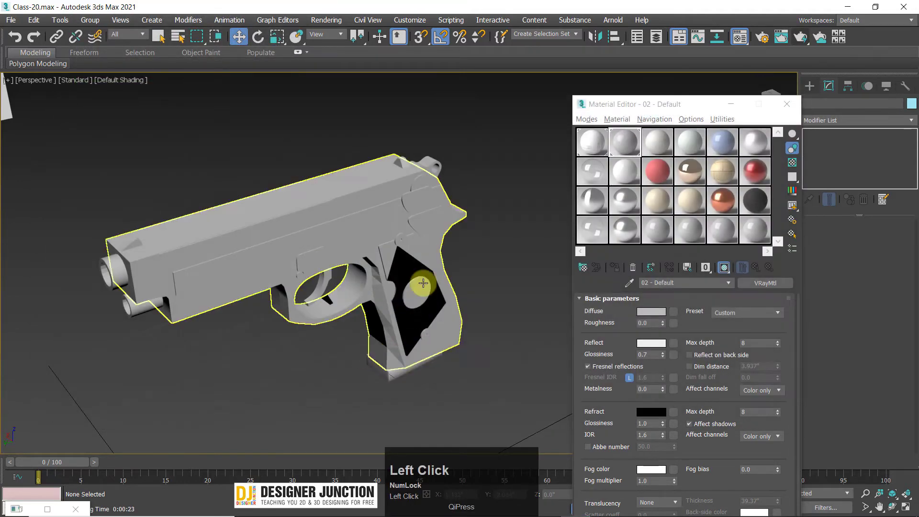
Step: Assign the Metal physical material to all parts of the pistol
middle_click_drag(416, 281, 385, 229, "alt")
left_click_drag(593, 104, 610, 34)
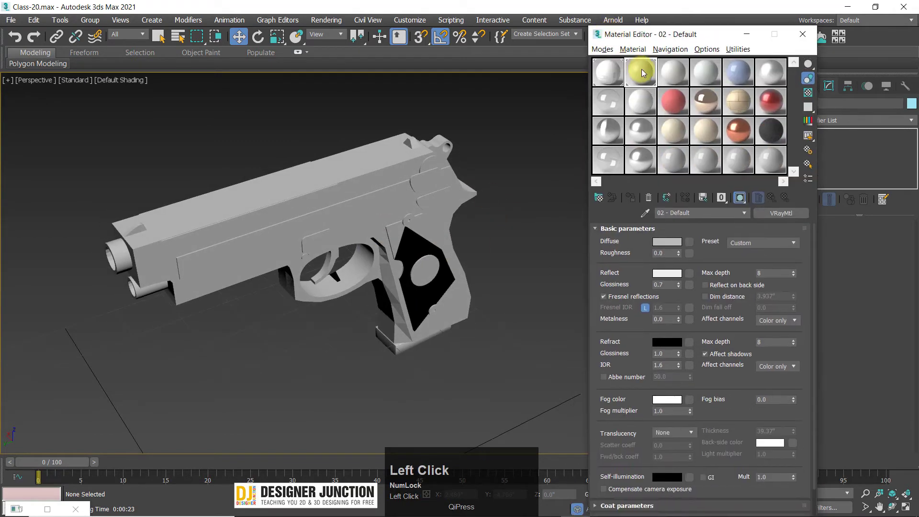
left_click(704, 109)
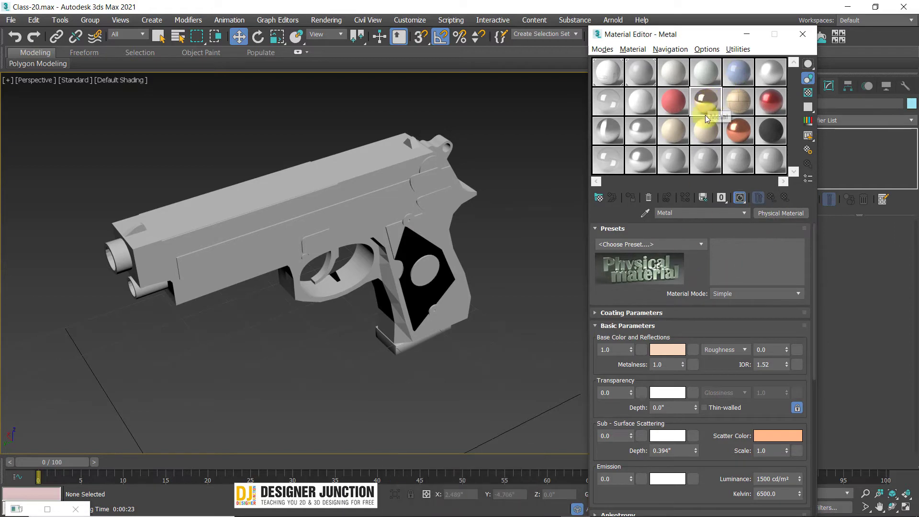
left_click(740, 134)
left_click(769, 99)
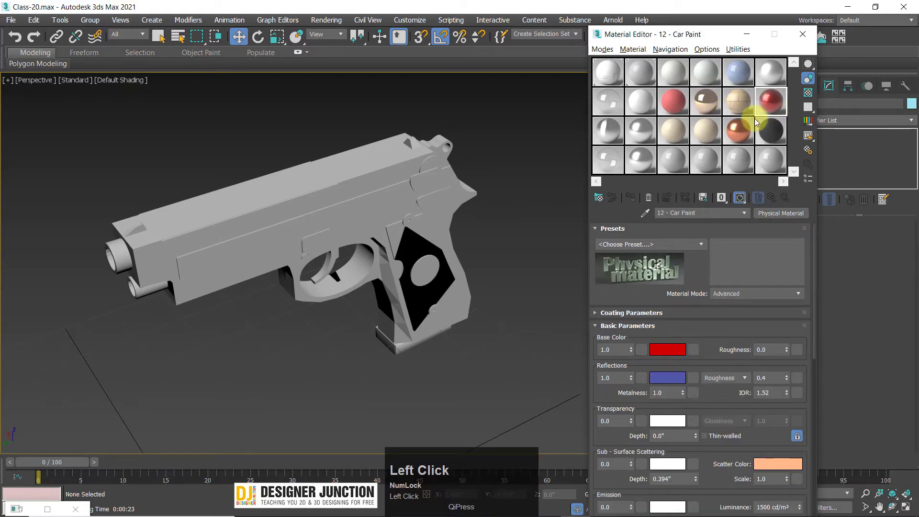
left_click(725, 195)
left_click(734, 136)
left_click(707, 102)
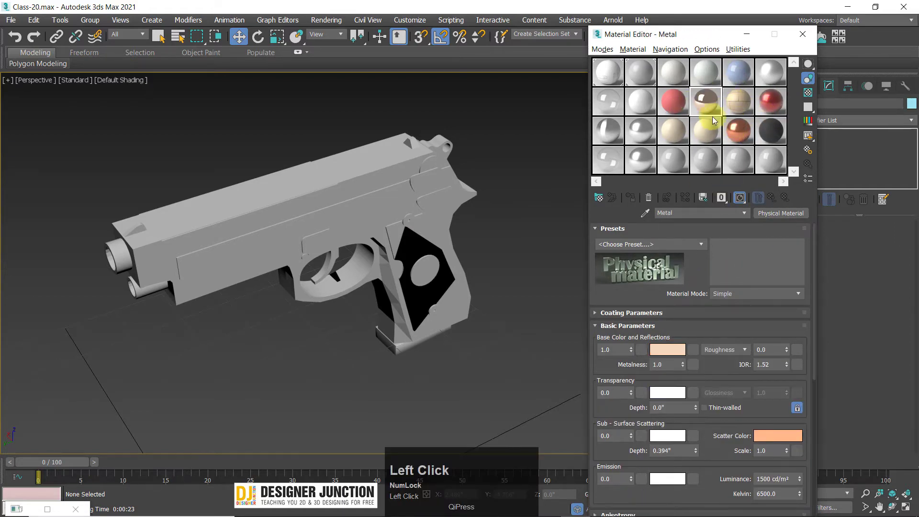
left_click_drag(708, 101, 350, 214)
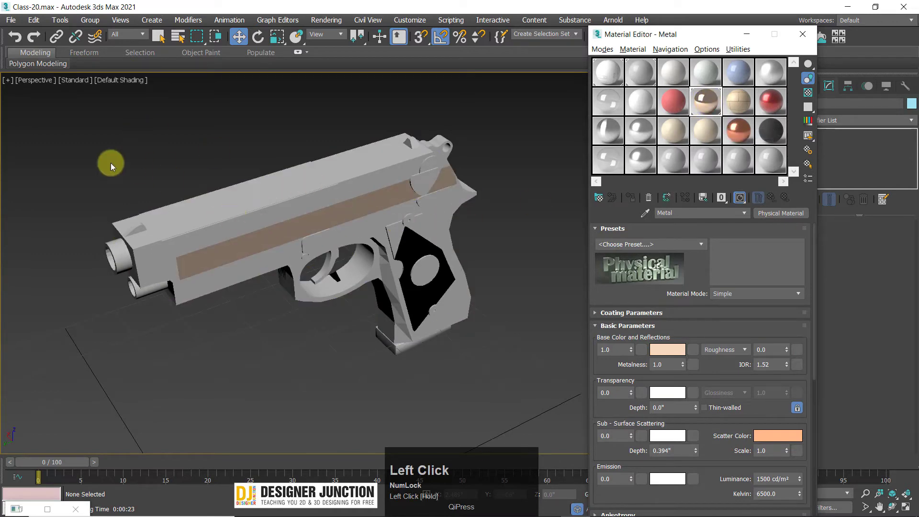
left_click_drag(561, 407, 564, 402)
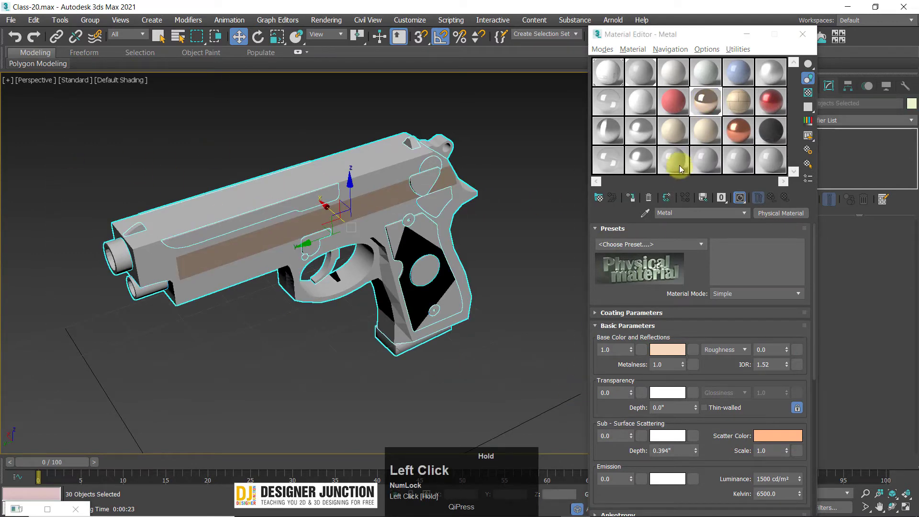
left_click(631, 197)
left_click(465, 266)
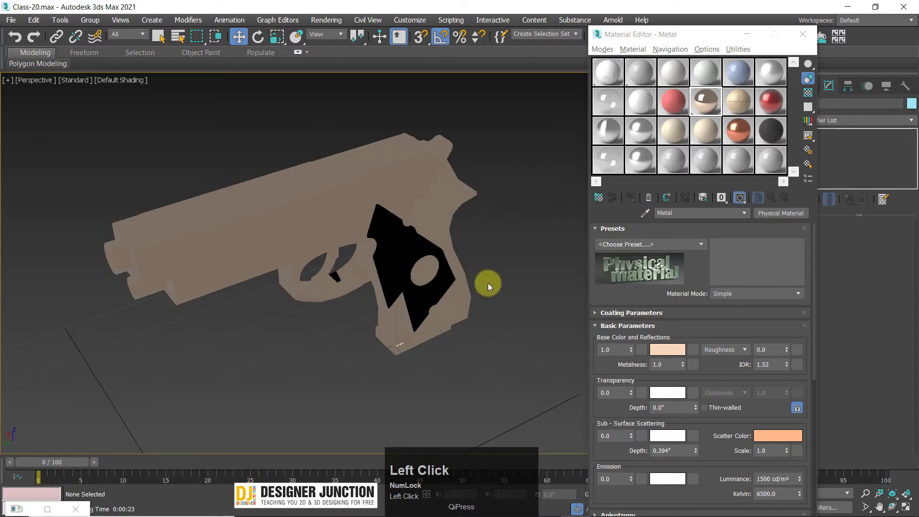
Step: Render the perspective view with the Metal material, stop the render, and examine how the pistol looks
key("shift+q")
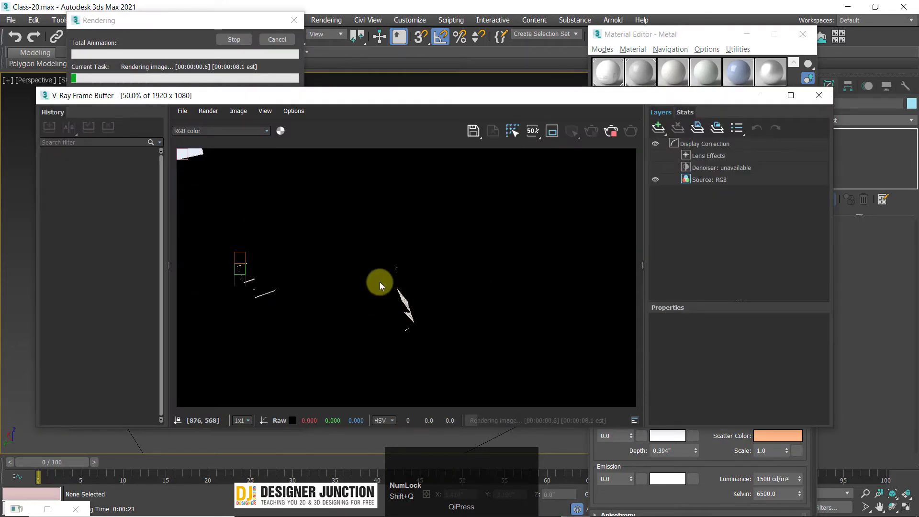
scroll(232, 269, "up", 3)
scroll(364, 244, "down", 3)
left_click_drag(436, 95, 258, 82)
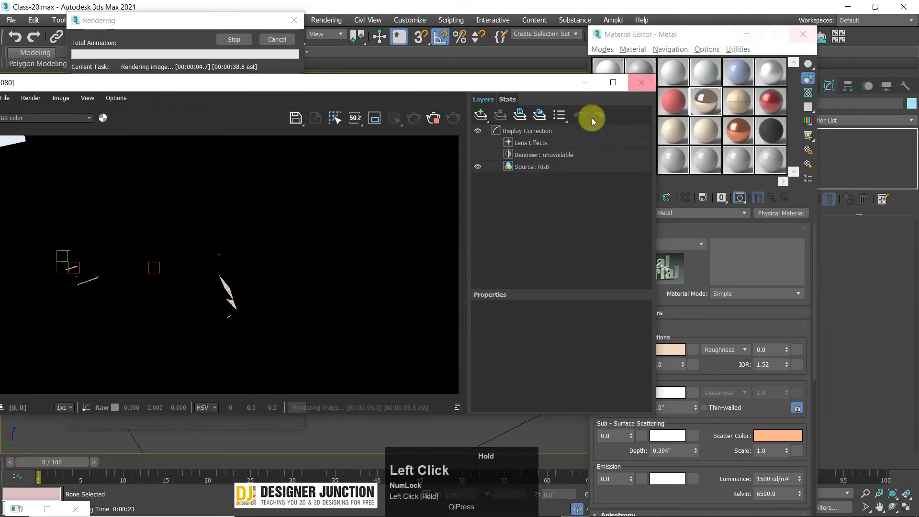
left_click(289, 21)
left_click_drag(360, 84, 452, 61)
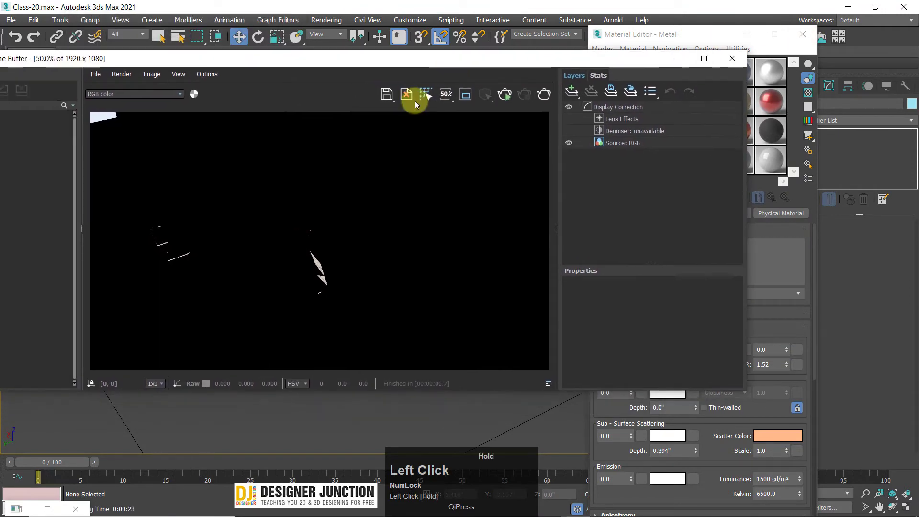
scroll(333, 256, "up", 1)
scroll(336, 270, "down", 1)
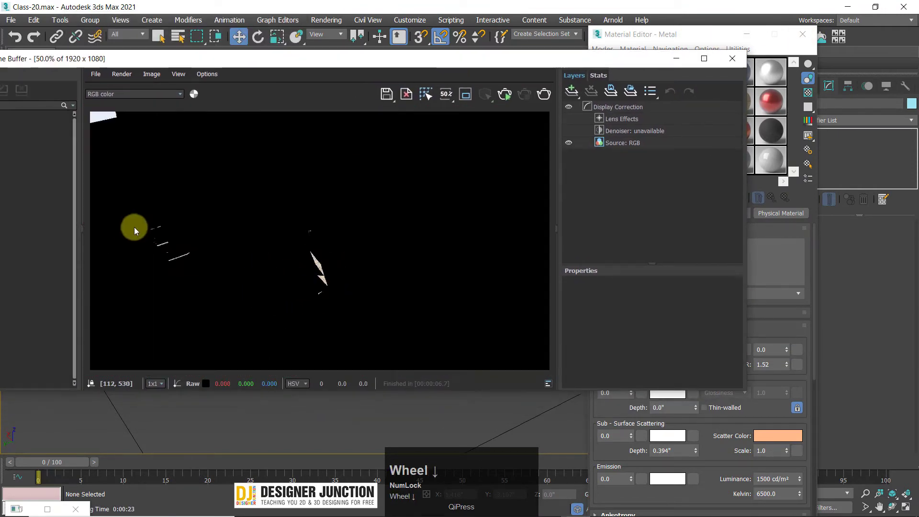
scroll(144, 252, "down", 1)
scroll(148, 249, "up", 1)
Step: Close the frame buffer and assign the Old Copper #1 material to all parts of the pistol
left_click(626, 41)
left_click_drag(625, 41, 691, 35)
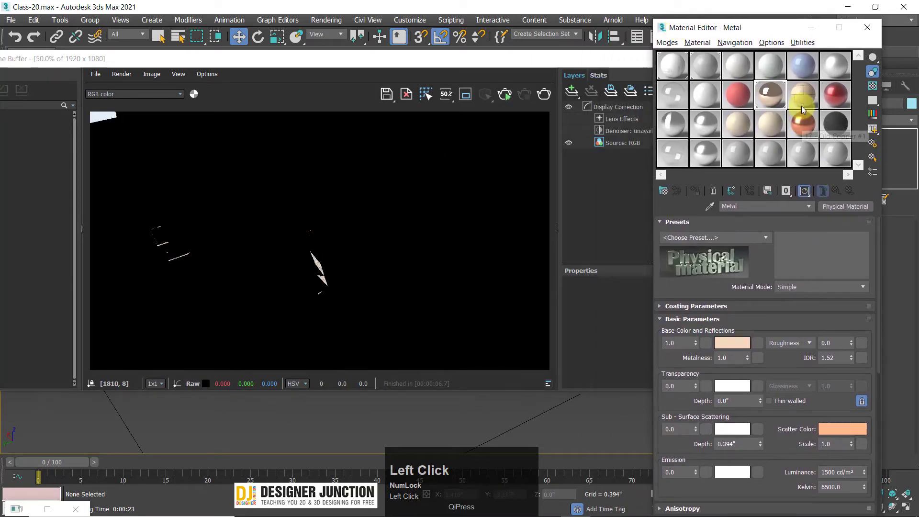
left_click(804, 123)
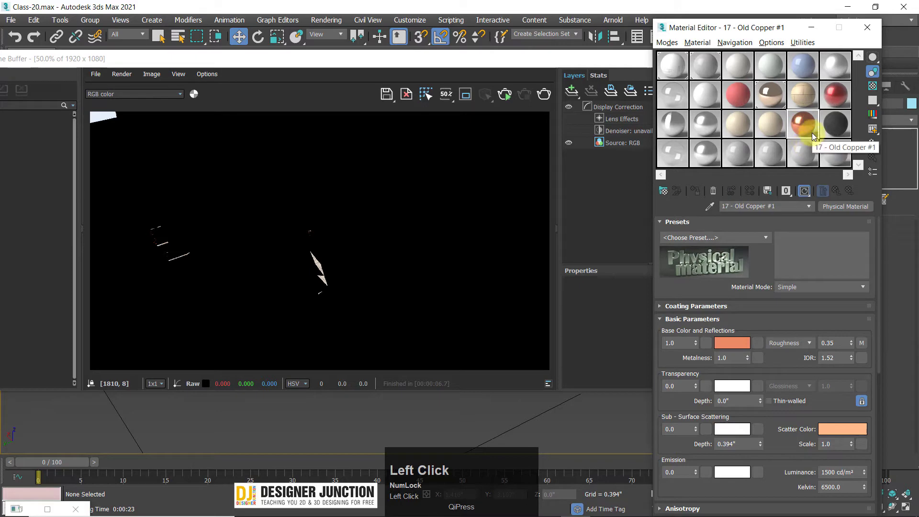
left_click_drag(621, 65, 496, 72)
left_click(606, 66)
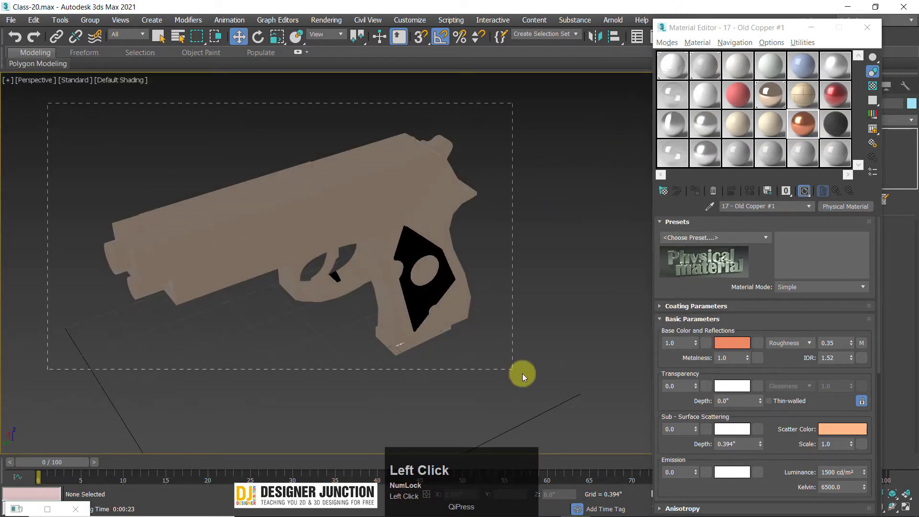
key("ctrl+a")
left_click(695, 191)
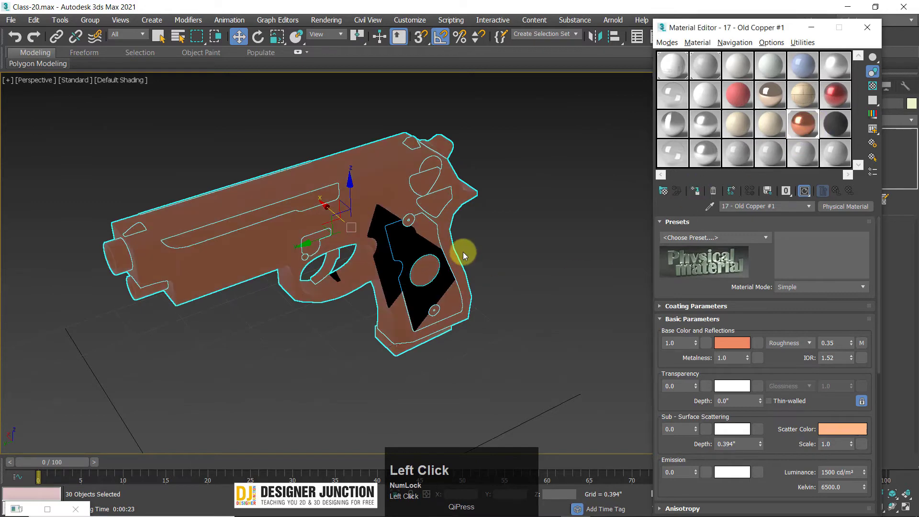
left_click(533, 262)
Step: Render the perspective view and examine the Old Copper material on the pistol's slide and grip
key("shift+q")
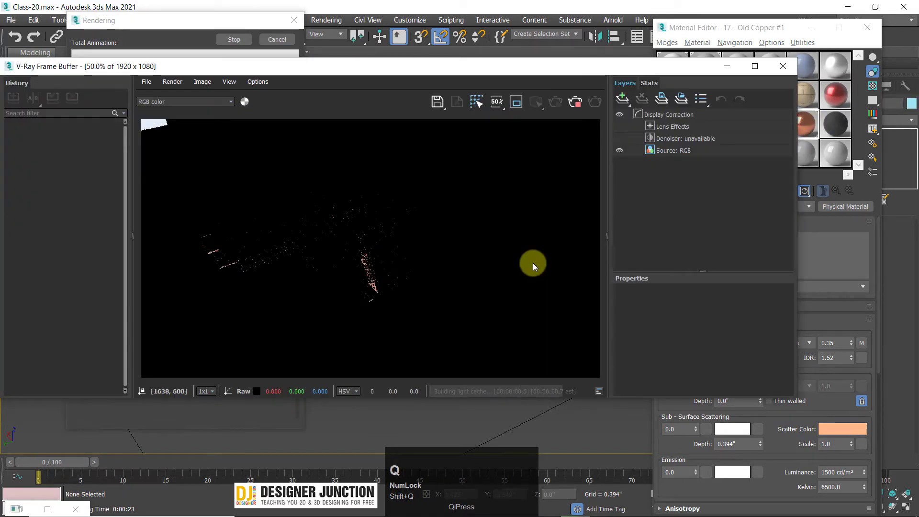
scroll(188, 246, "up", 1)
scroll(387, 265, "down", 1)
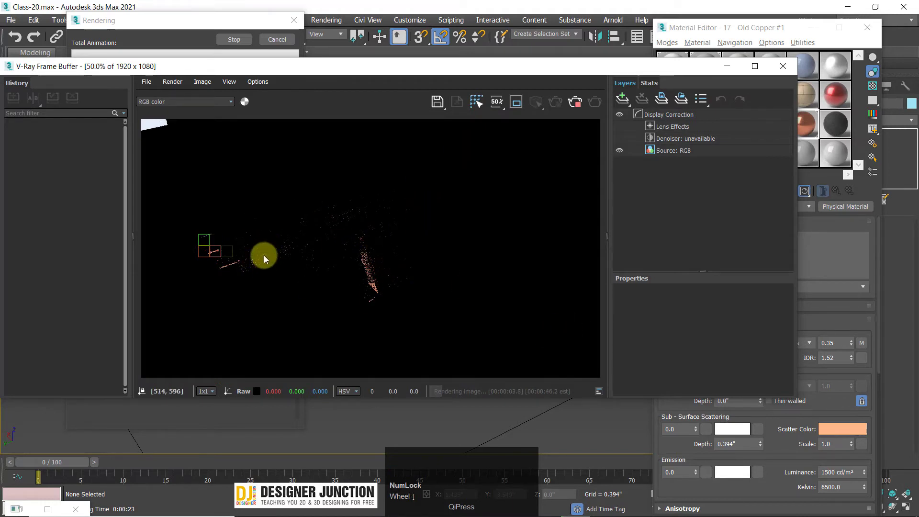
scroll(231, 226, "up", 1)
scroll(275, 264, "down", 1)
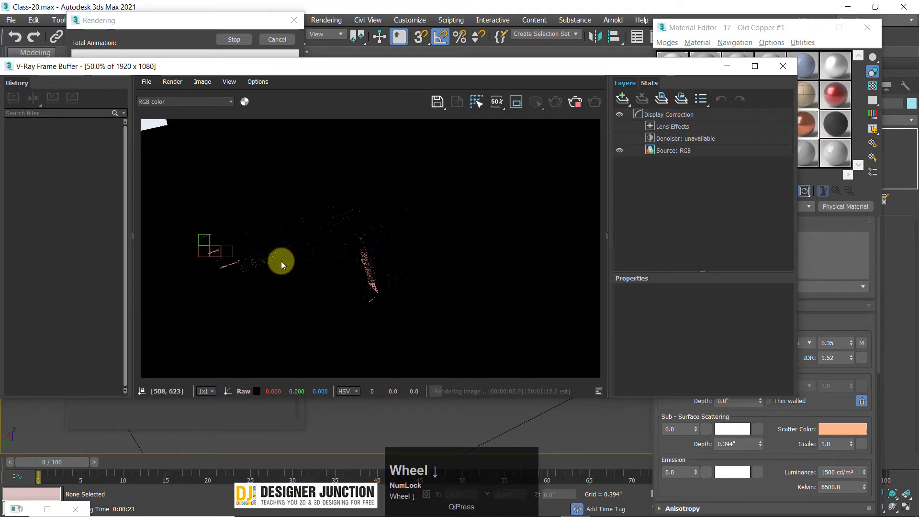
scroll(393, 241, "down", 1)
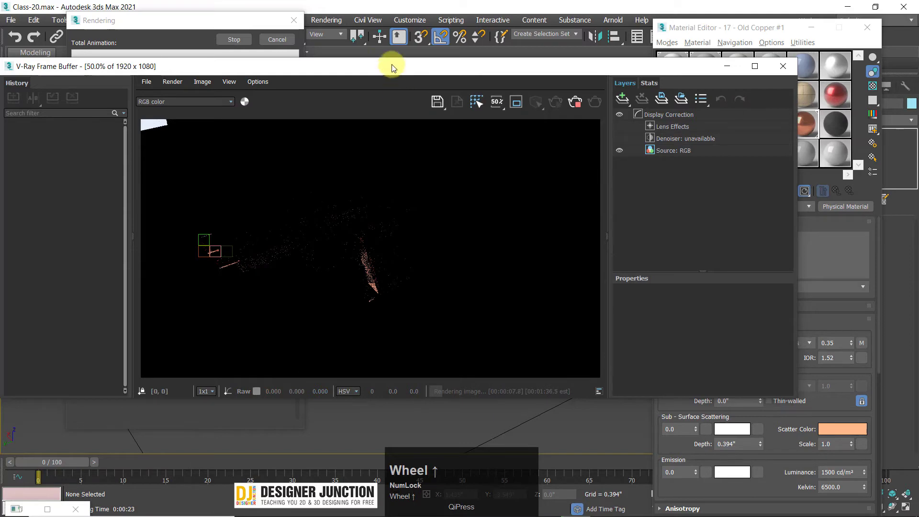
left_click_drag(392, 67, 354, 110)
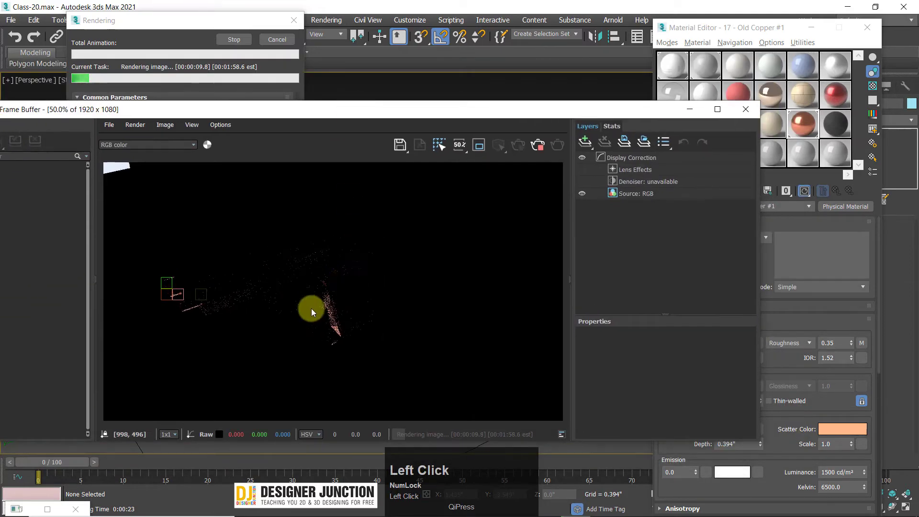
scroll(217, 298, "up", 1)
scroll(217, 298, "down", 1)
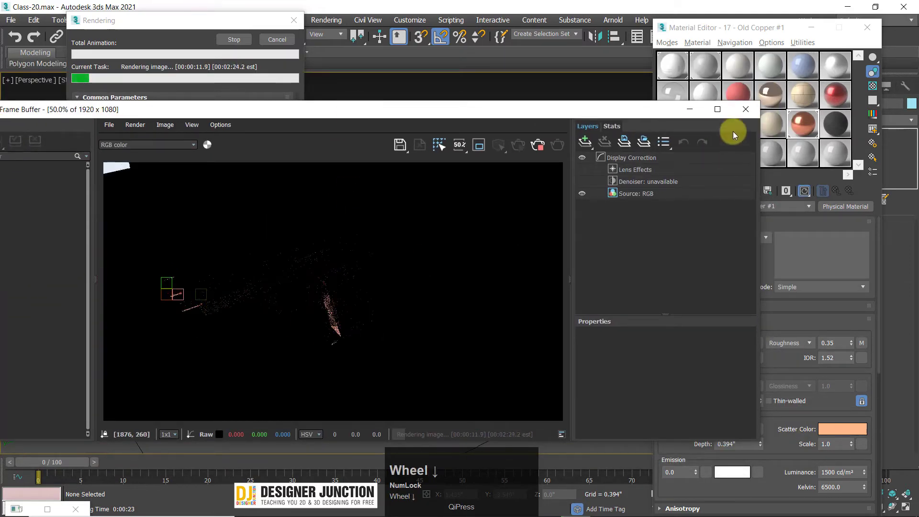
left_click(241, 301)
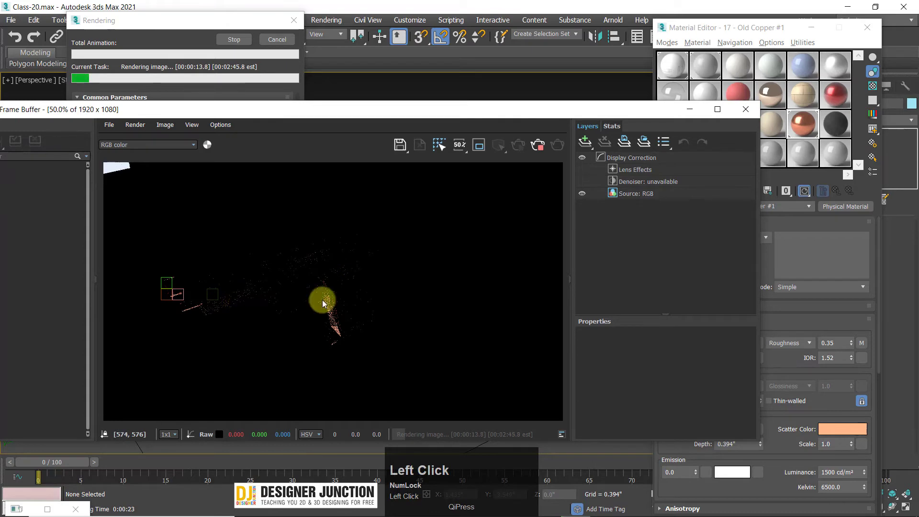
Step: Check the copper render once more, cancel it, and close the frame buffer and Material Editor
left_click(803, 129)
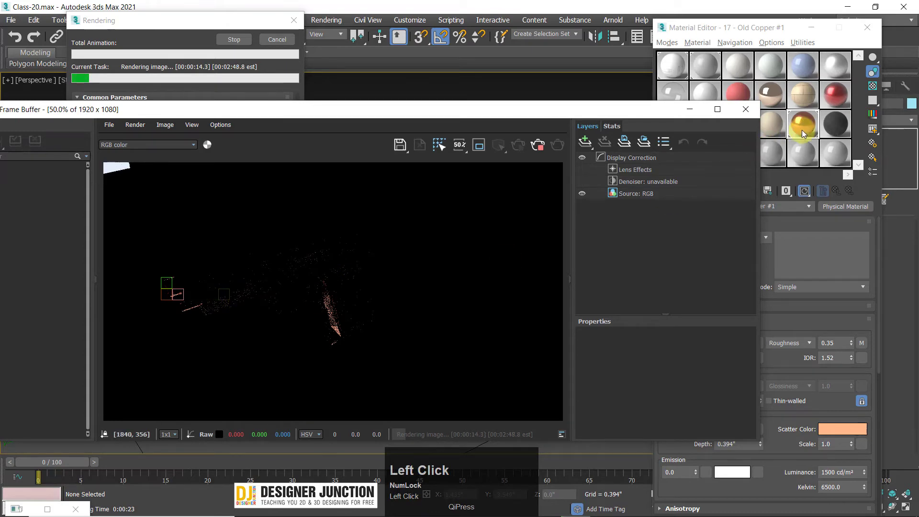
left_click(772, 93)
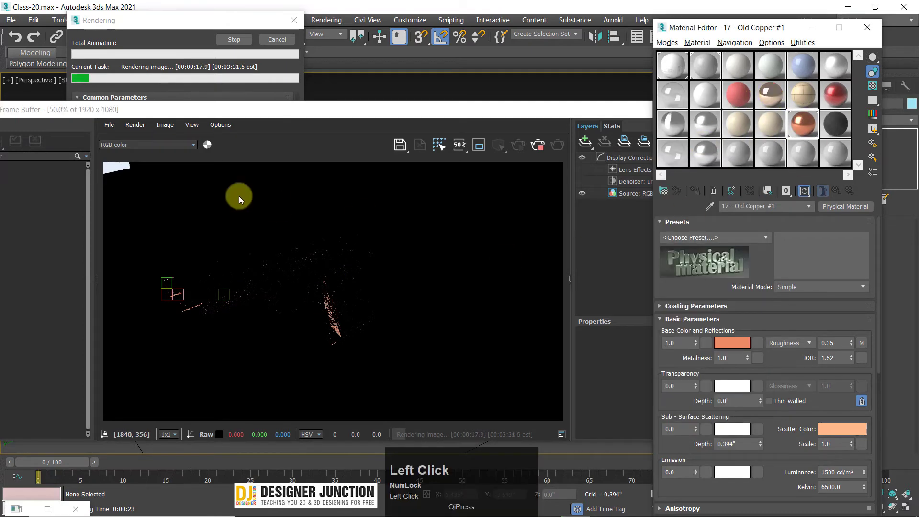
scroll(236, 297, "up", 1)
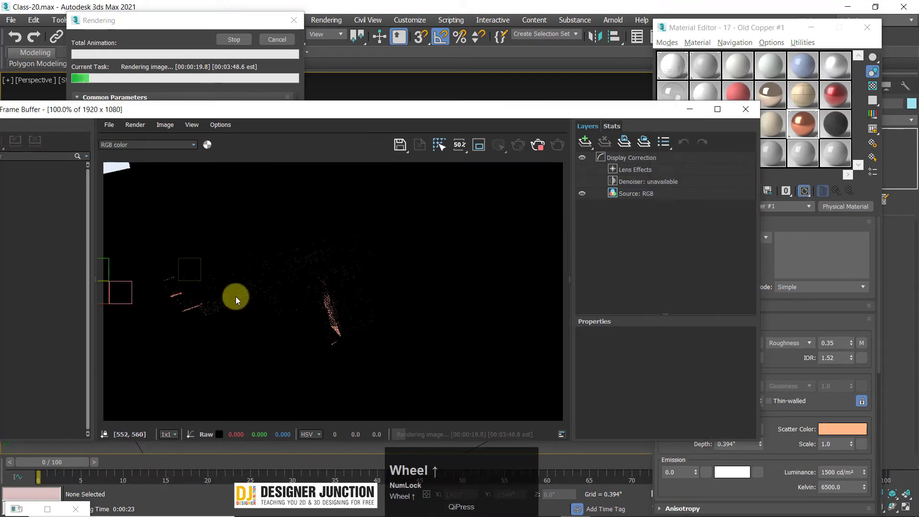
scroll(265, 291, "down", 1)
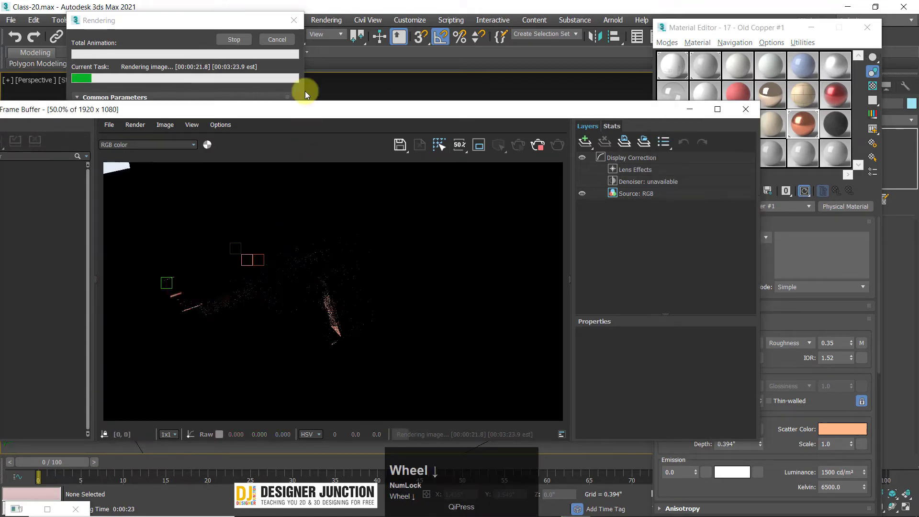
left_click(298, 21)
left_click(294, 21)
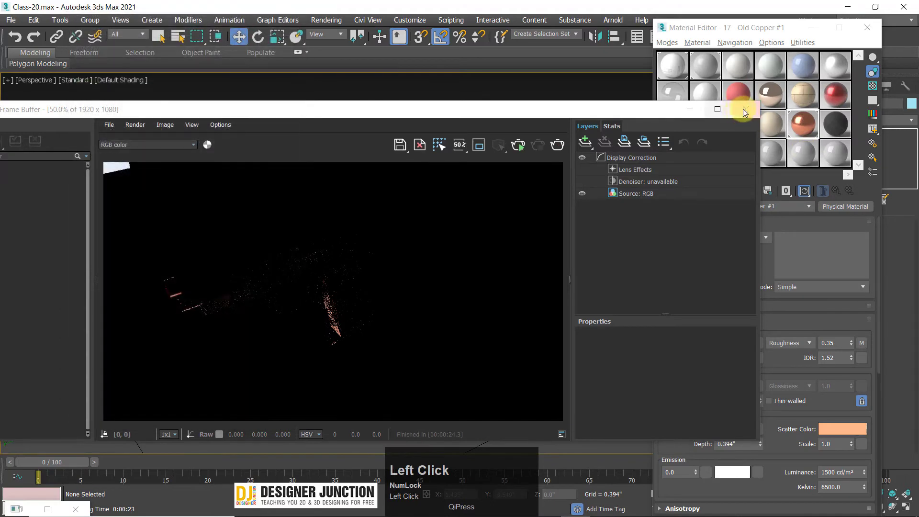
left_click(745, 110)
left_click(283, 263)
left_click(867, 28)
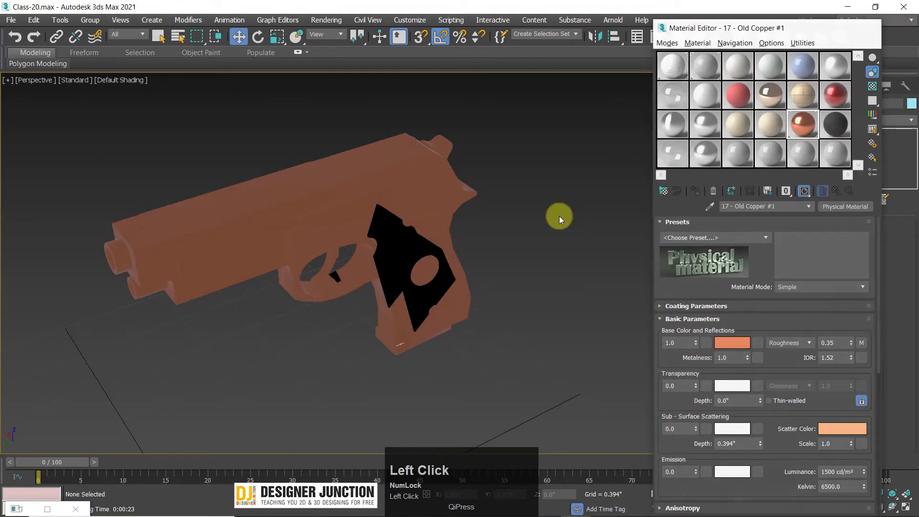
Step: Inspect the pistol and its placement relative to the blueprint planes in the top and perspective views
key("alt+w")
key("alt+w")
key("z")
scroll(479, 245, "down", 5)
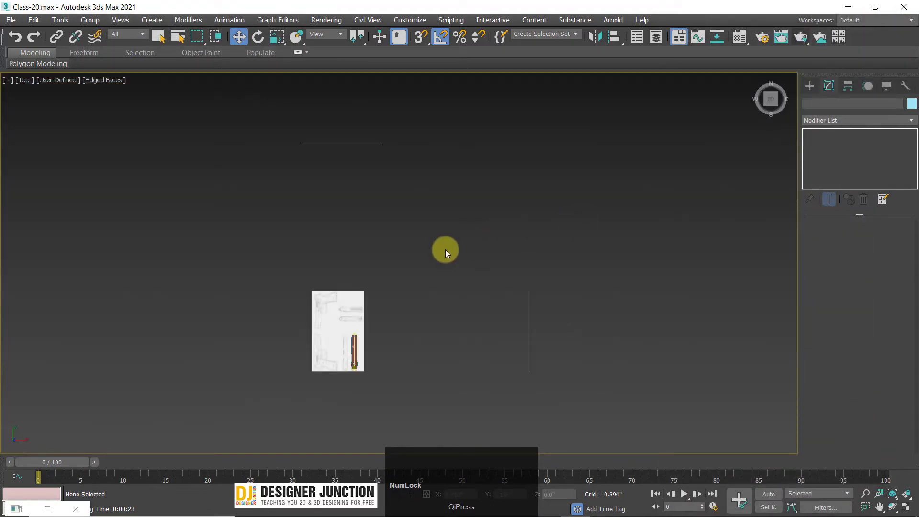
scroll(422, 294, "up", 5)
key("alt+w")
right_click(585, 365)
key("alt+w")
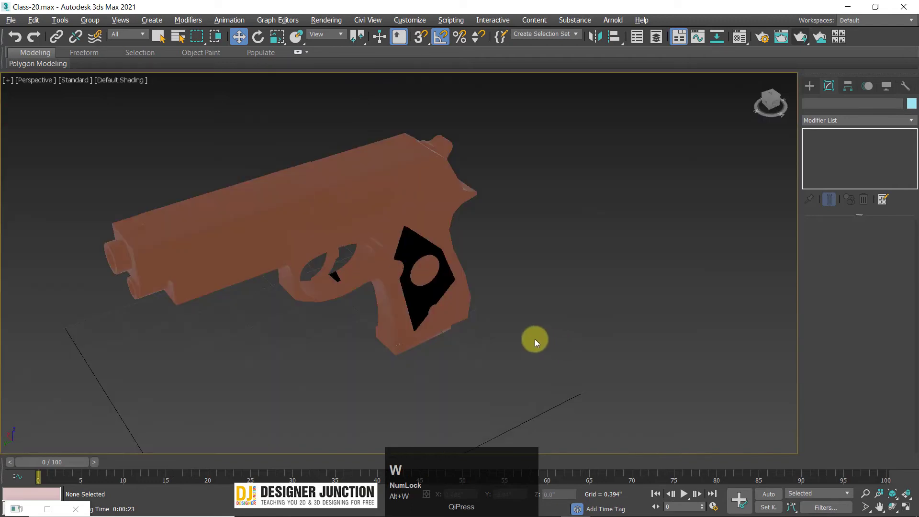
left_click(278, 238)
key("w")
key("w")
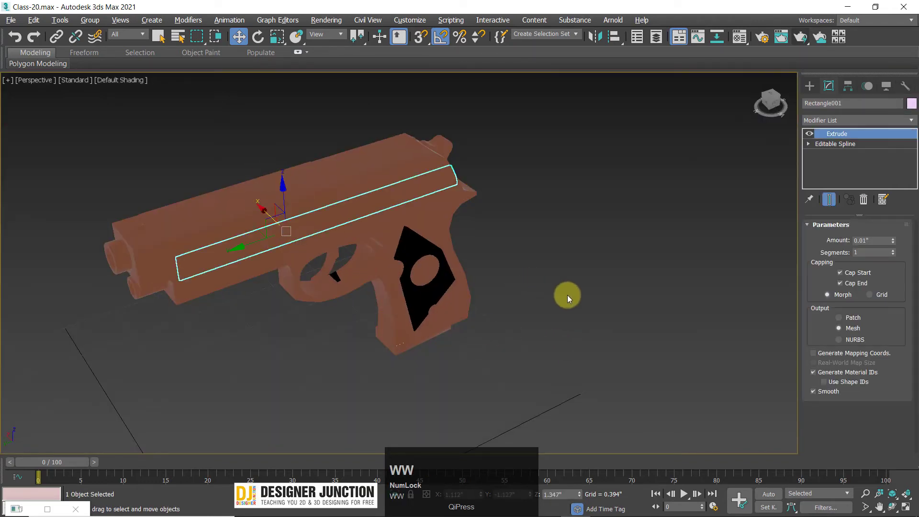
key("z")
left_click(521, 306)
scroll(521, 308, "down", 3)
left_click(623, 290)
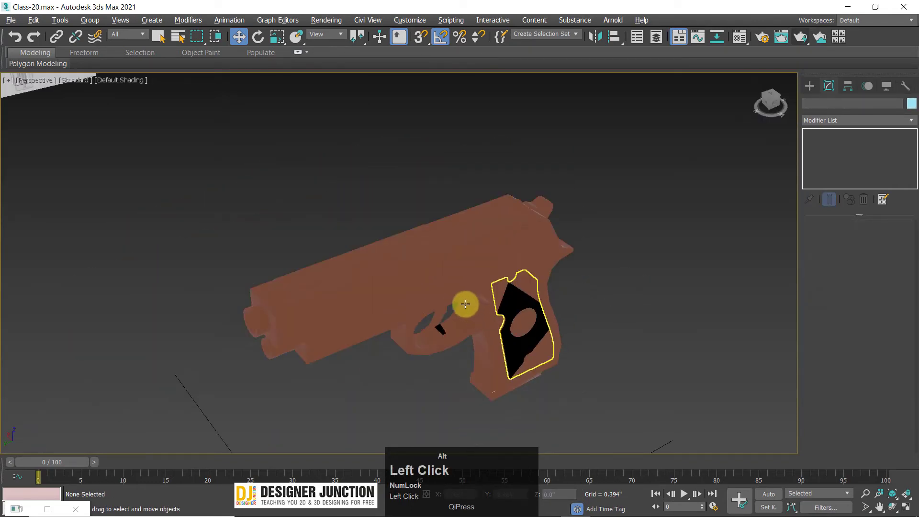
middle_click_drag(465, 304, 327, 269, "alt")
Step: Examine the pistol from above in the top view, framing its full length over the blueprint plane
key("alt+w")
right_click(366, 240)
key("alt+w")
key("z")
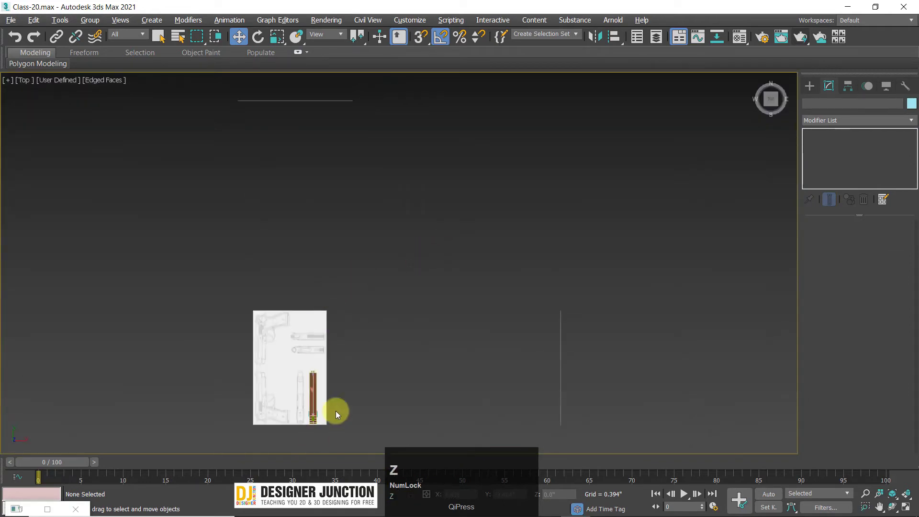
scroll(302, 379, "up", 3)
scroll(345, 370, "down", 2)
key("alt+w")
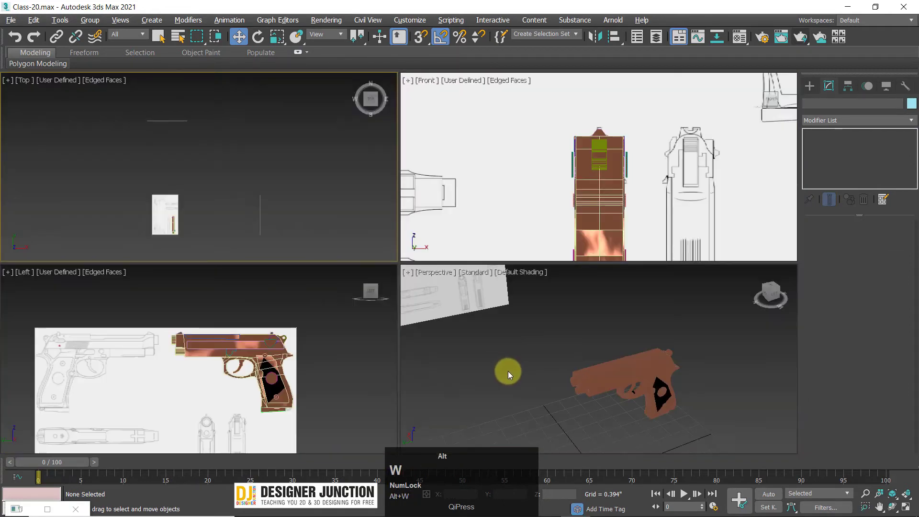
right_click(171, 236)
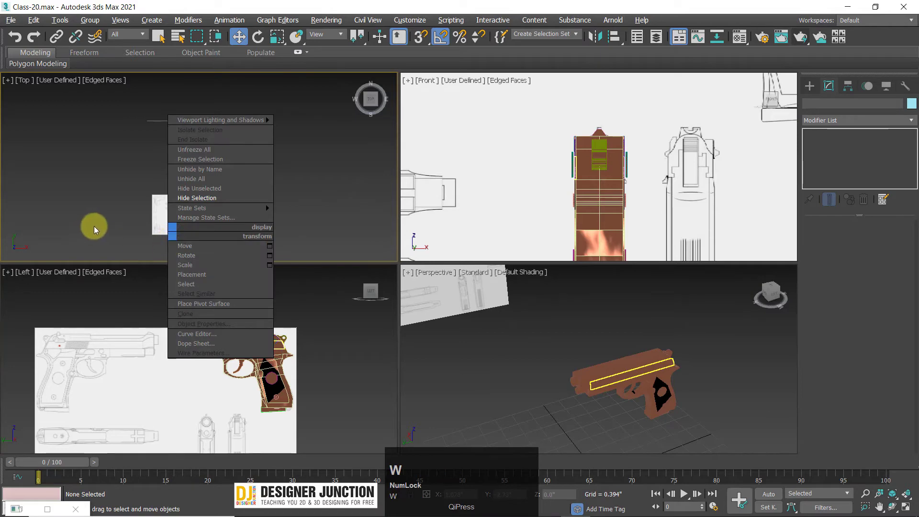
key("alt+w")
scroll(231, 249, "up", 5)
middle_click_drag(426, 280, 329, 72)
scroll(306, 302, "up", 5)
middle_click_drag(539, 435, 448, 194)
scroll(448, 202, "down", 1)
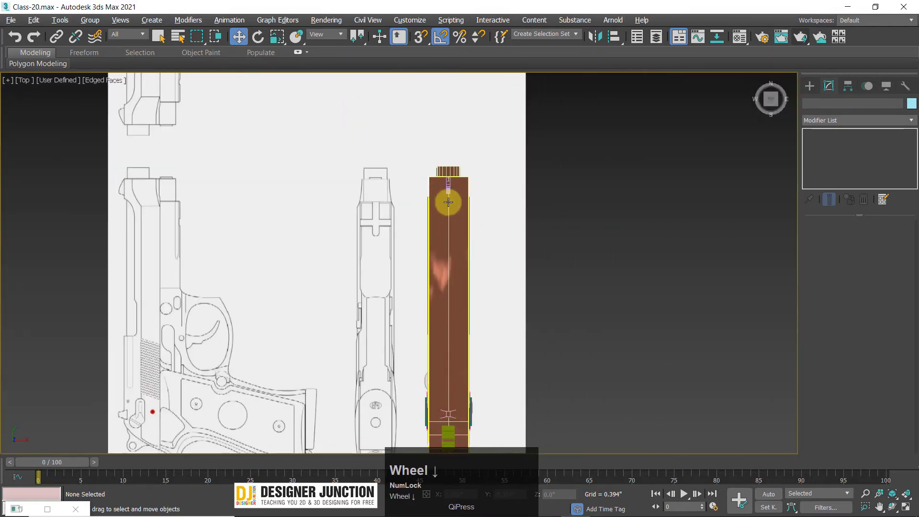
scroll(448, 202, "down", 3)
Step: Review the Arnold, Standard and Photometric light types available for creation, and choose the VRay category
left_click(810, 85)
left_click(835, 102)
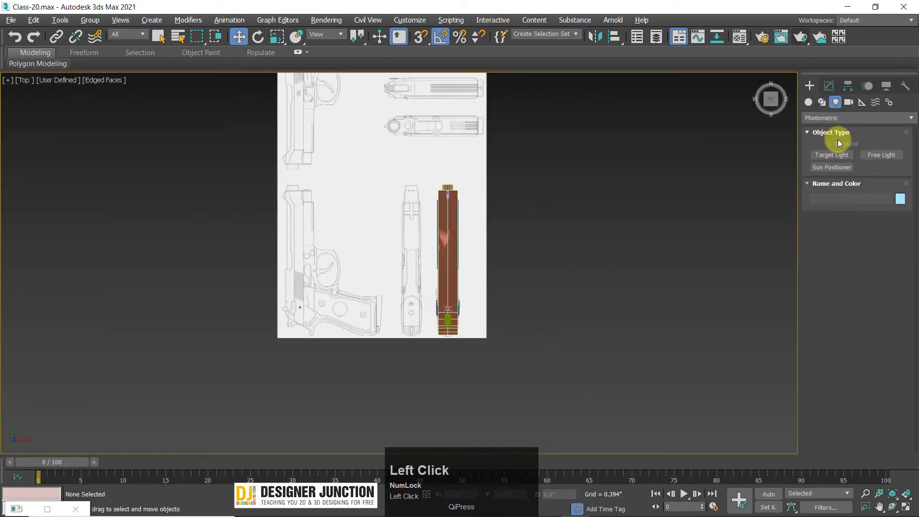
left_click(836, 119)
left_click(836, 120)
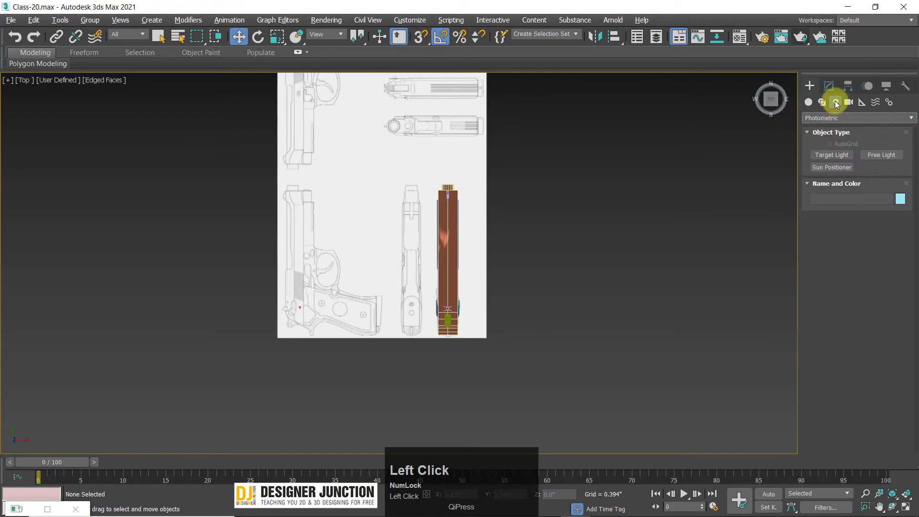
left_click(832, 119)
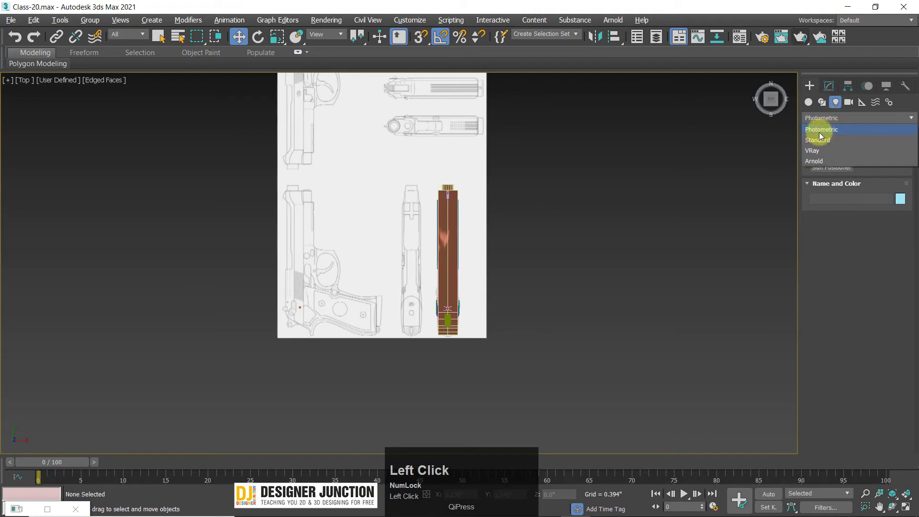
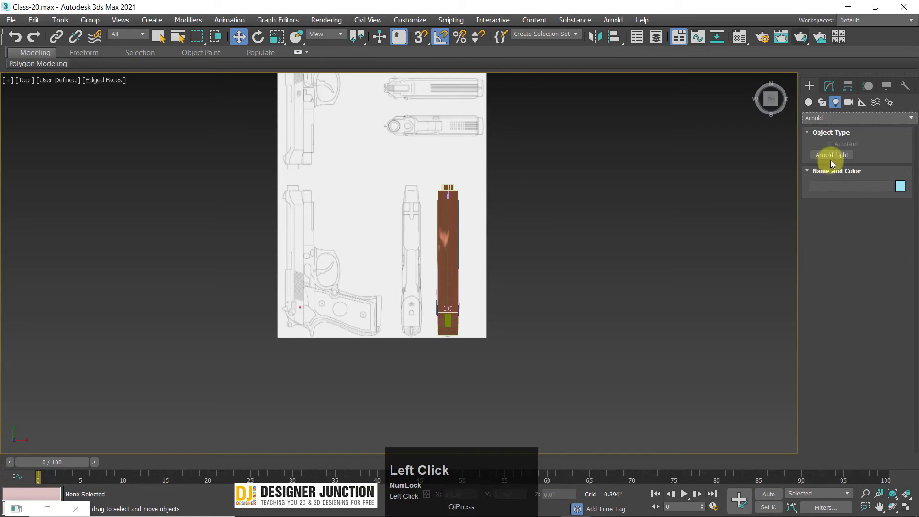
left_click(818, 117)
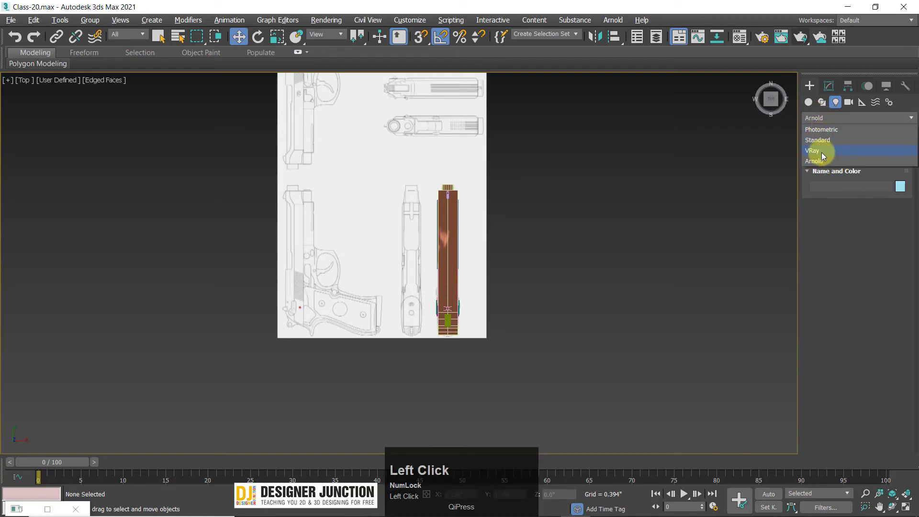
left_click(821, 151)
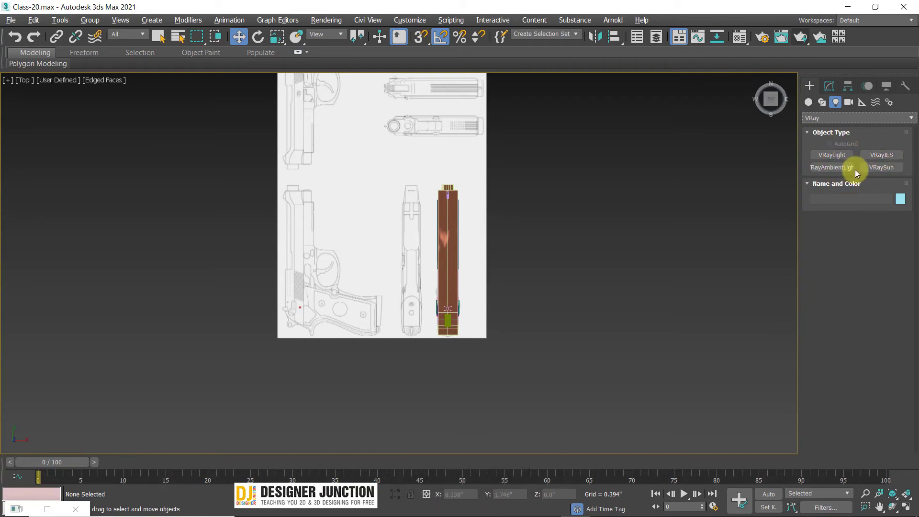
left_click(816, 119)
left_click(820, 140)
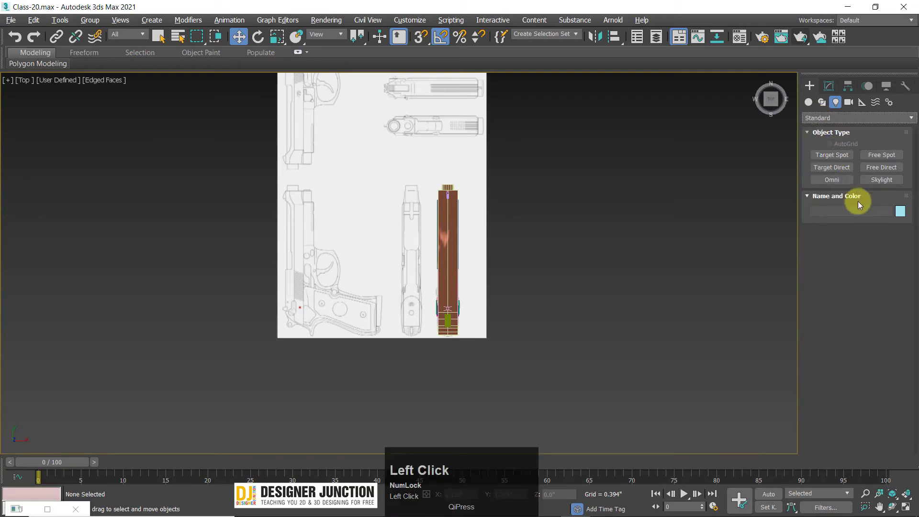
left_click(839, 118)
left_click(829, 130)
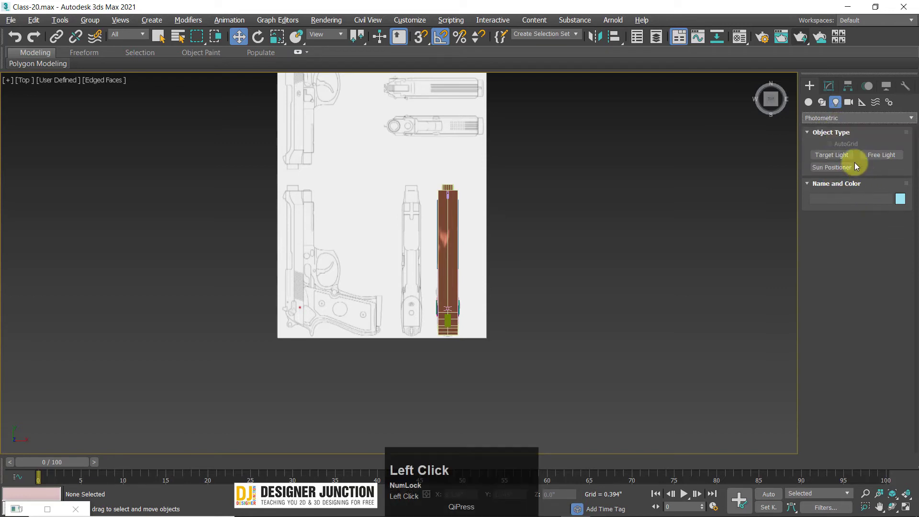
left_click(827, 119)
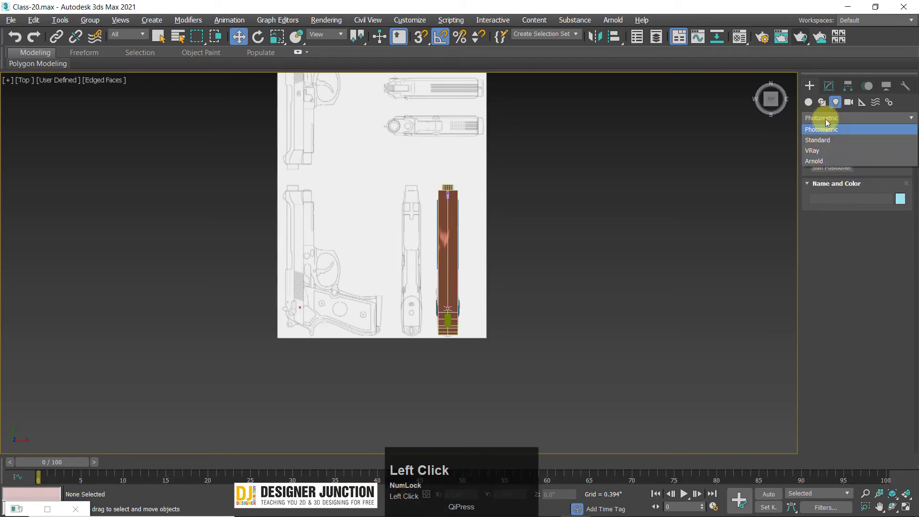
left_click(812, 150)
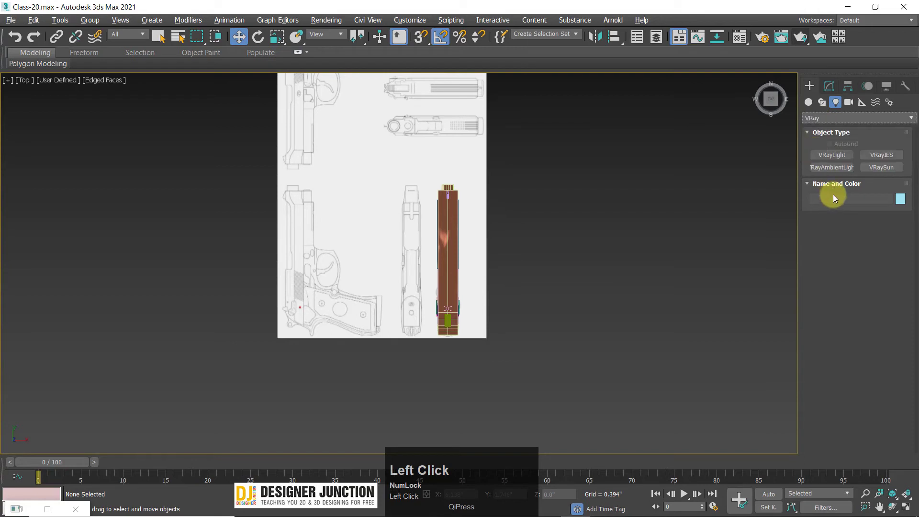
Step: Create a rectangular plane VRayLight in the top view that covers the whole pistol
left_click(833, 155)
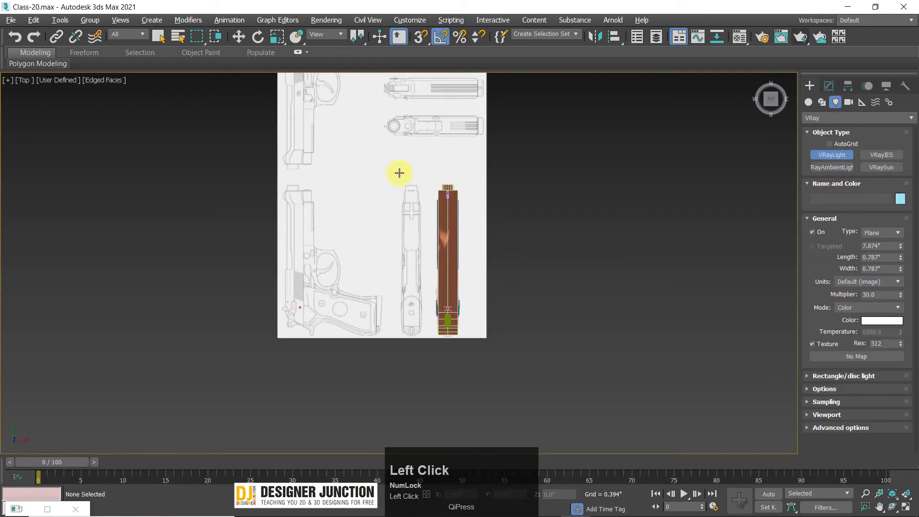
left_click_drag(399, 172, 505, 371)
right_click(481, 272)
left_click_drag(469, 248, 468, 243)
Step: Raise the plane light above the pistol in the front view to a height of about 2.9 inches
key("alt+w")
key("alt+w")
key("z")
scroll(521, 239, "down", 10)
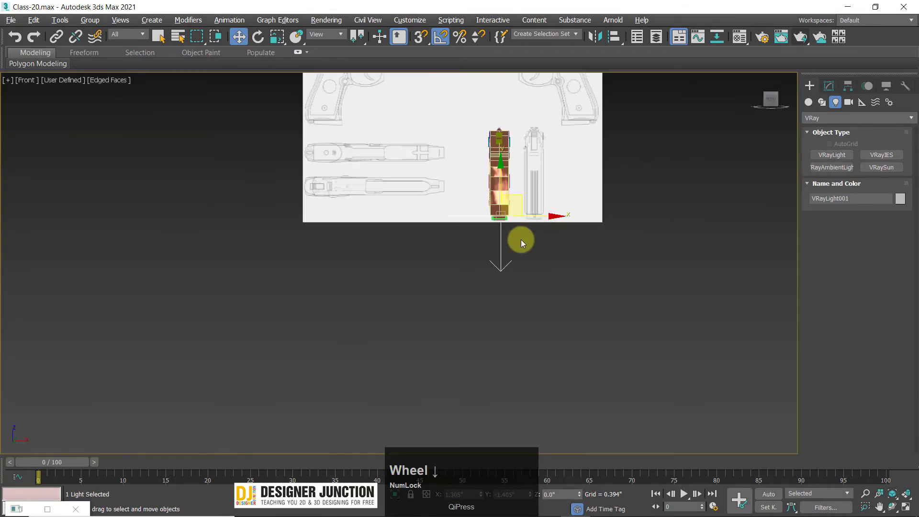
middle_click_drag(521, 239, 460, 271)
scroll(462, 268, "up", 6)
left_click_drag(492, 258, 498, 97)
middle_click_drag(498, 97, 423, 197)
left_click(429, 158)
left_click_drag(429, 158, 431, 138)
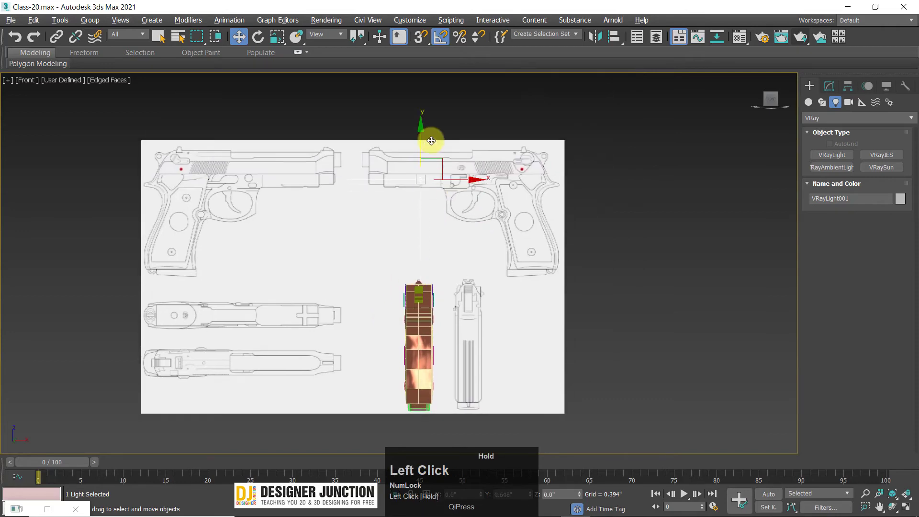
Step: Render the perspective view with the pistol lit by the overhead plane light
key("alt+w")
right_click(715, 327)
key("alt+w")
left_click(645, 320)
scroll(517, 312, "down", 1)
middle_click_drag(517, 311, 468, 283)
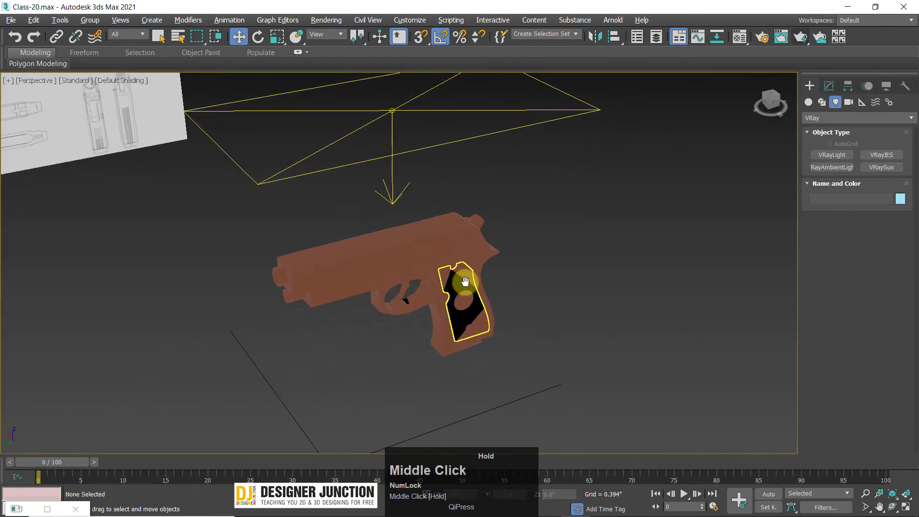
key("shift+q")
left_click(509, 334)
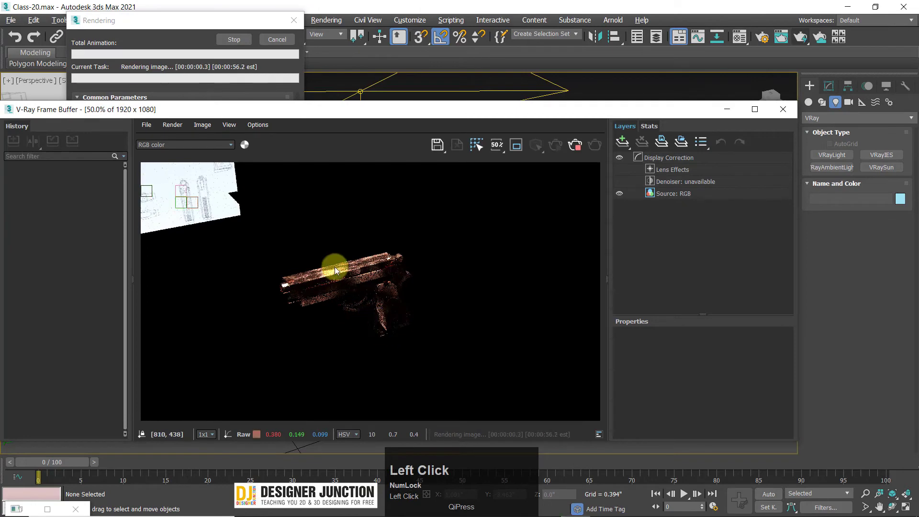
Step: Examine the lit copper surfaces up close in the render, cancel rendering, and close the frame buffer
scroll(352, 282, "up", 1)
scroll(352, 294, "down", 1)
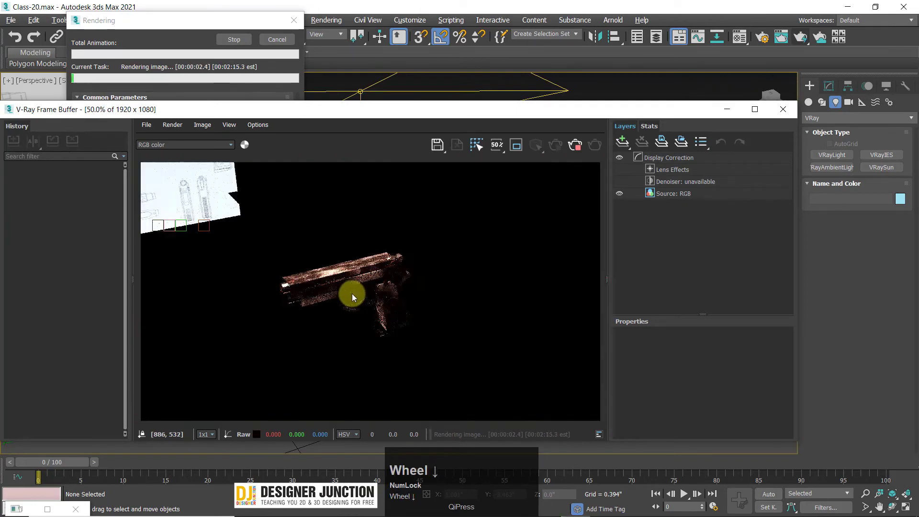
left_click_drag(320, 111, 305, 102)
scroll(335, 303, "up", 1)
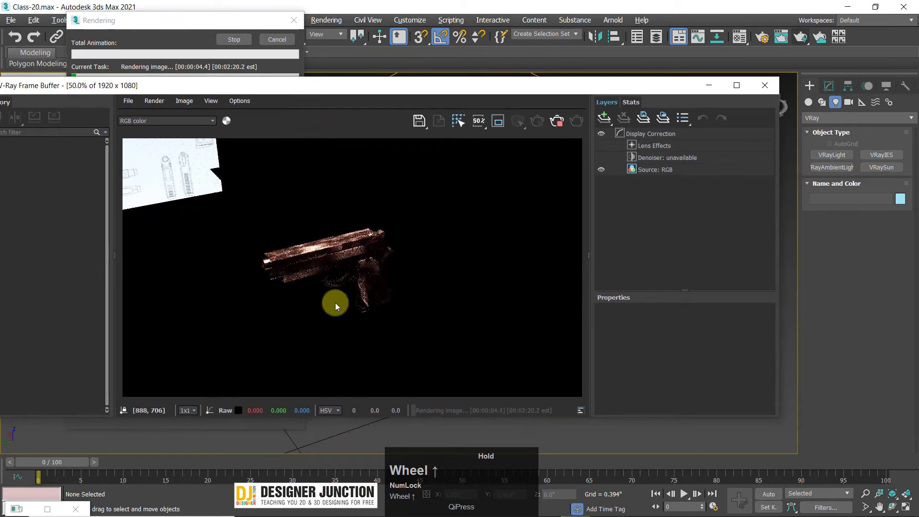
middle_click_drag(301, 251, 345, 269)
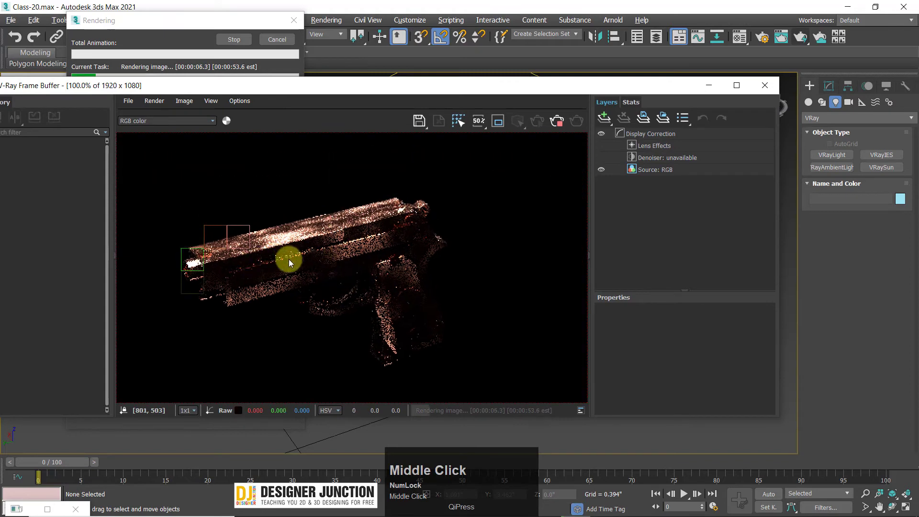
scroll(349, 252, "down", 1)
scroll(329, 280, "up", 1)
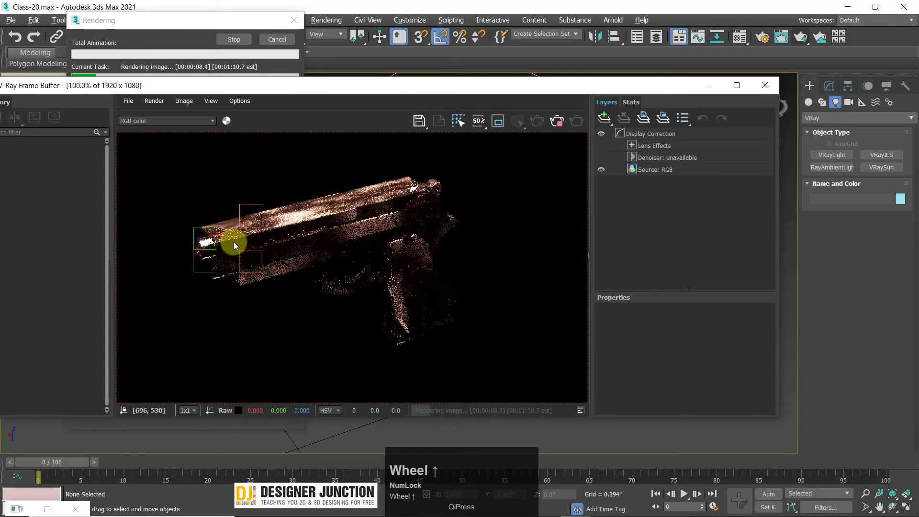
scroll(279, 235, "up", 1)
scroll(187, 234, "down", 2)
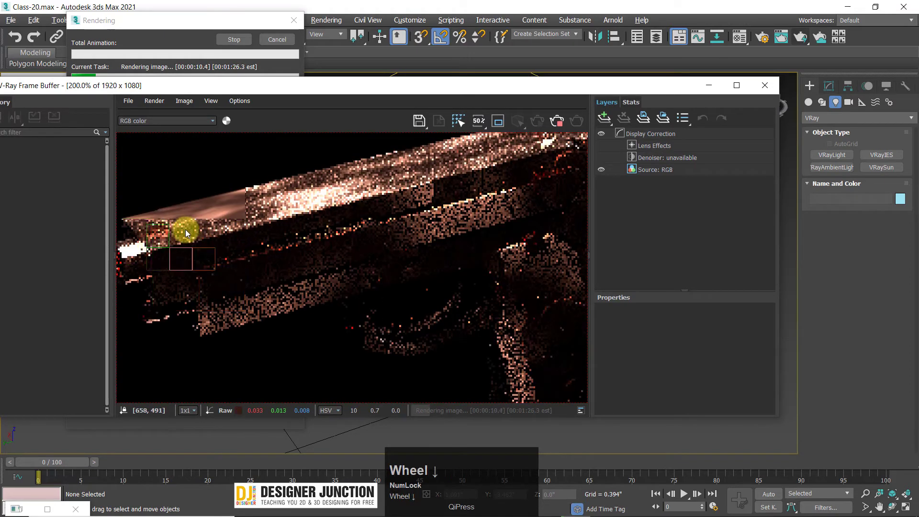
left_click(295, 23)
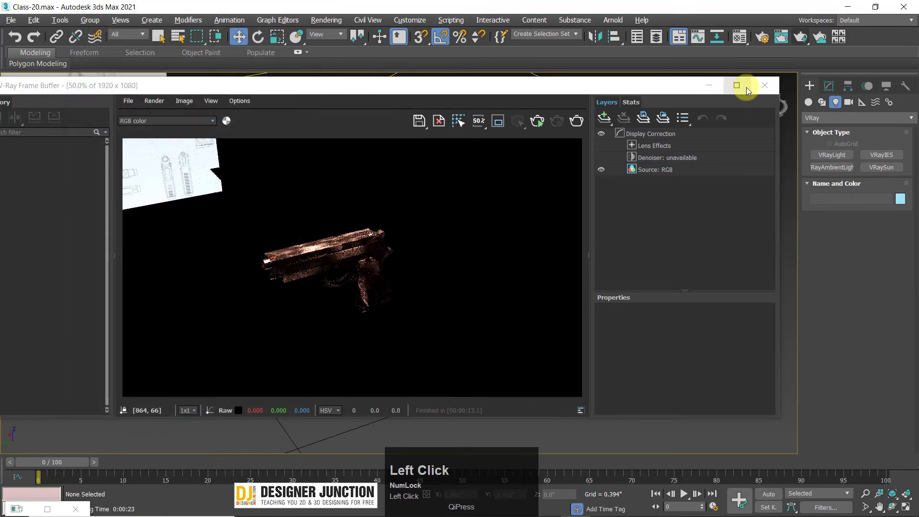
left_click(763, 85)
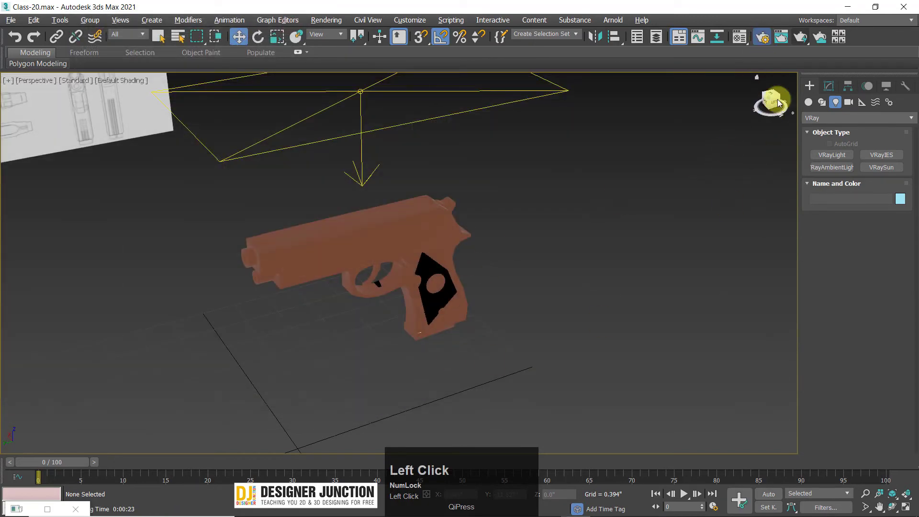
Step: Check the V-Ray render setup and the Old Copper #1 material, and close both windows
left_click(766, 42)
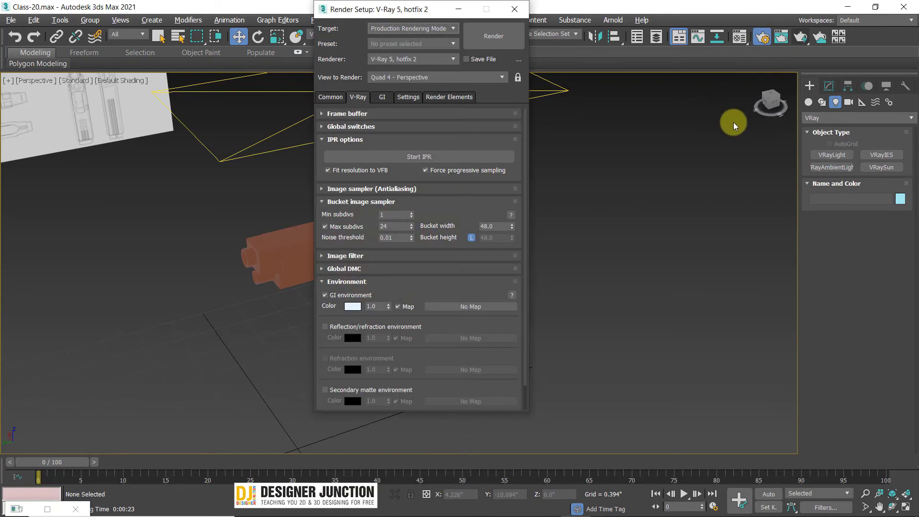
left_click(515, 9)
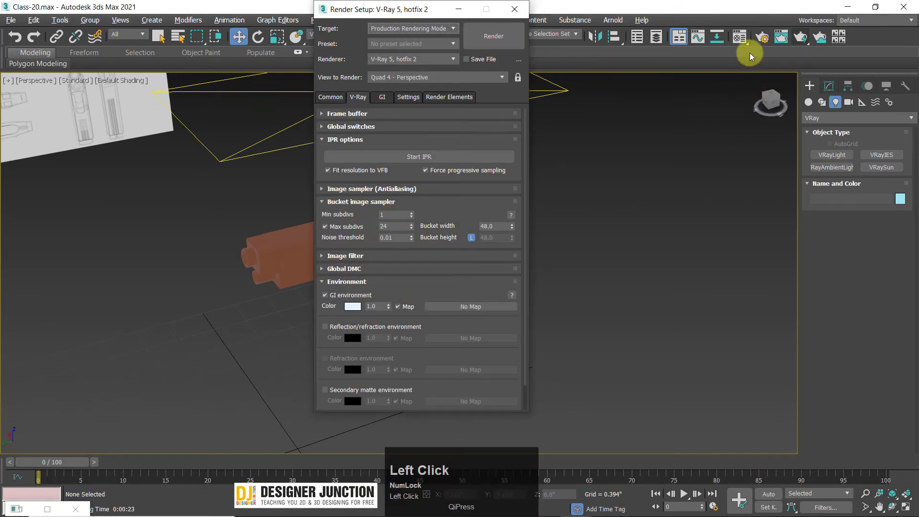
left_click(739, 37)
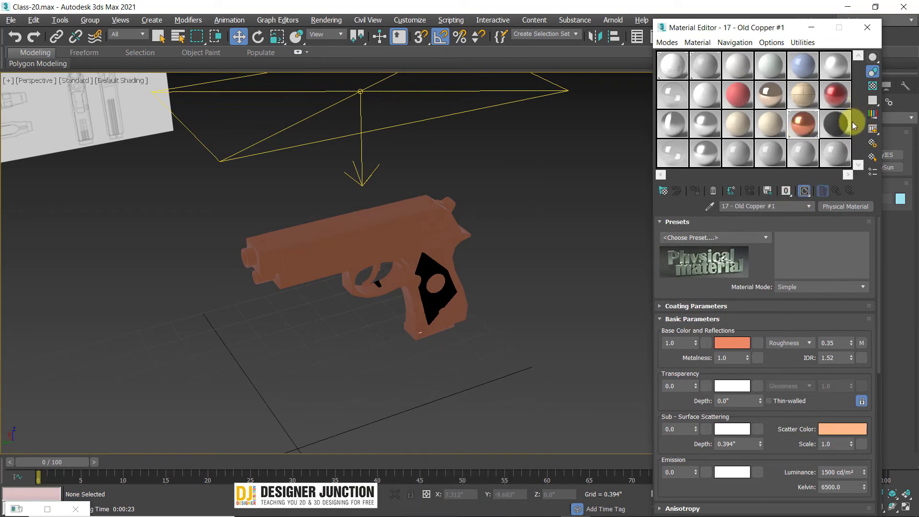
left_click(803, 124)
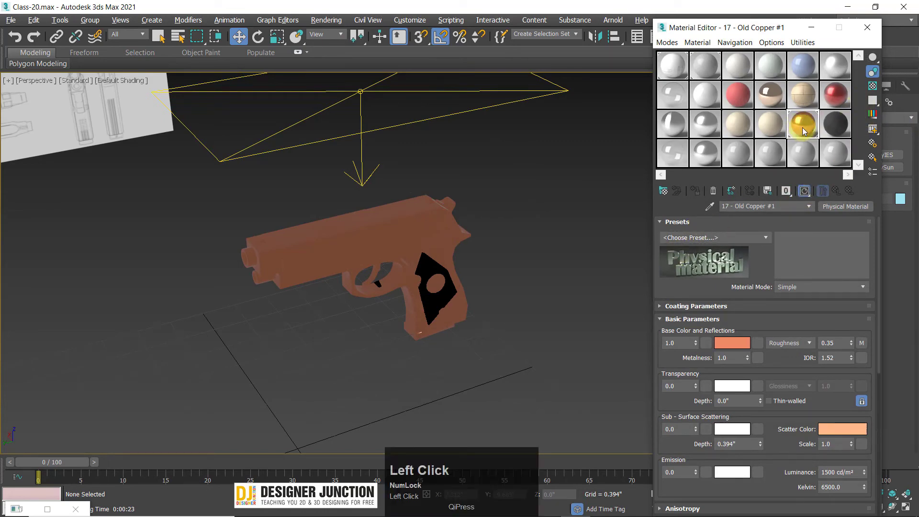
left_click(867, 27)
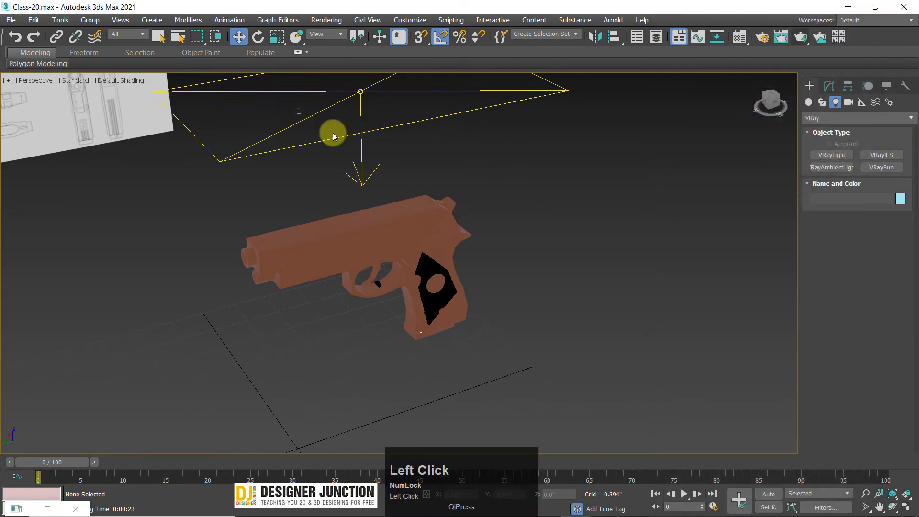
Step: Clone the overhead plane light as one copy in the front view, placing it beside the pistol past the blueprint's edge
left_click(334, 136)
key("alt+w")
key("alt+w")
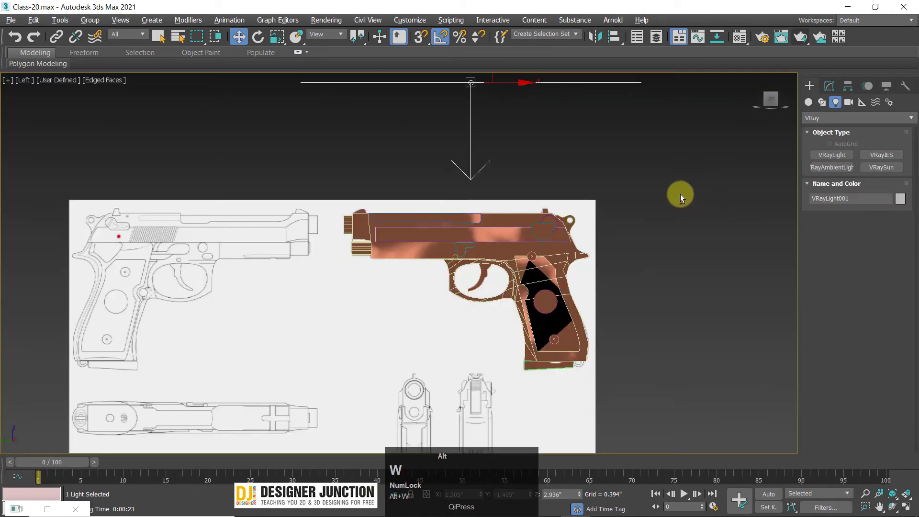
key("alt+w")
right_click(616, 236)
key("alt+w")
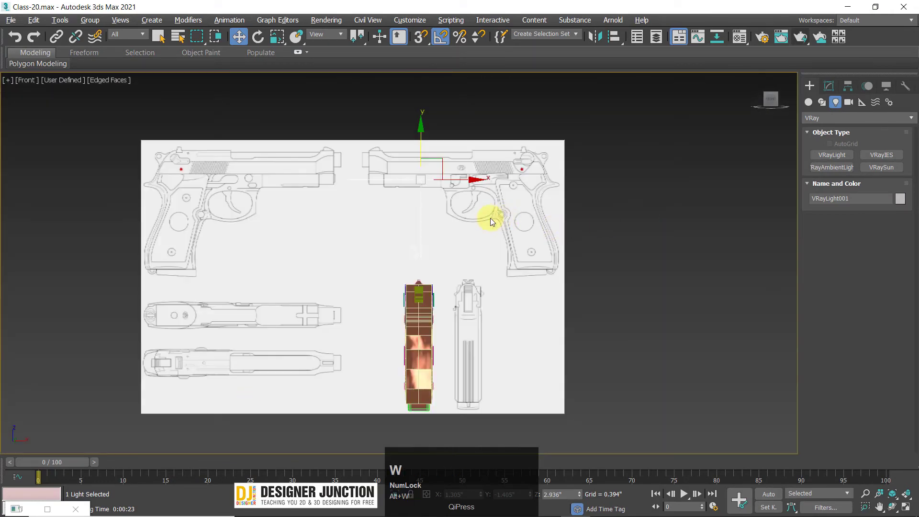
mouse_move(441, 158)
left_mouse_down("shift")
mouse_move(622, 236)
mouse_move(669, 237)
left_mouse_up("shift")
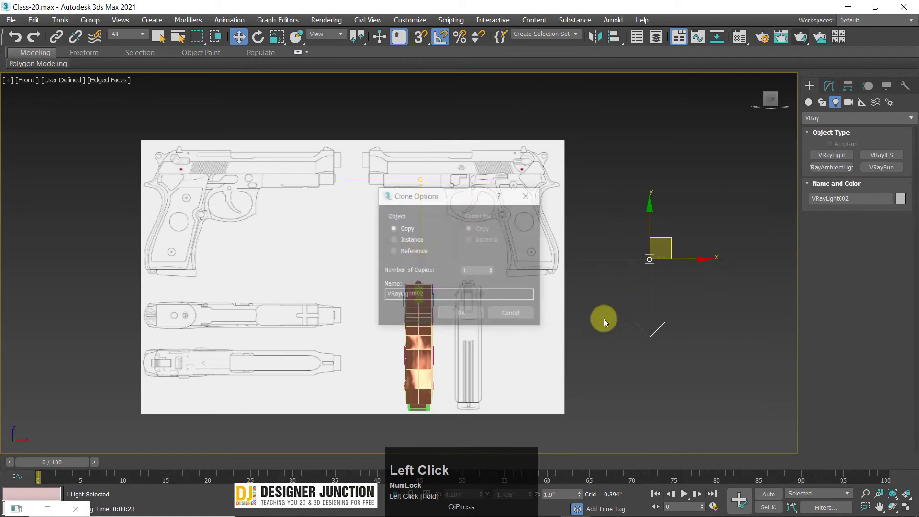
left_click(468, 313)
Step: Rotate the copied plane light in the front view so it faces the pistol from the side
middle_click_drag(549, 244, 527, 214)
key("e")
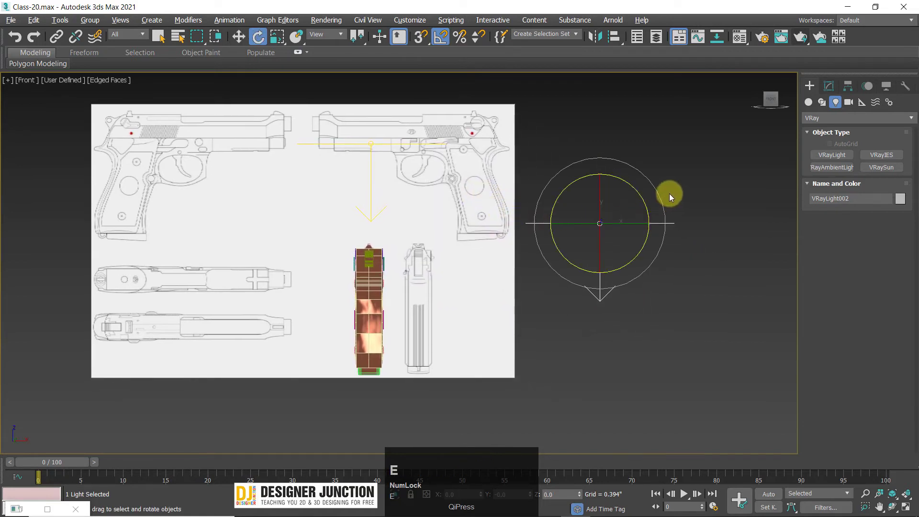
left_click_drag(661, 192, 534, 281)
key("ctrl+z")
key("w")
key("alt+w")
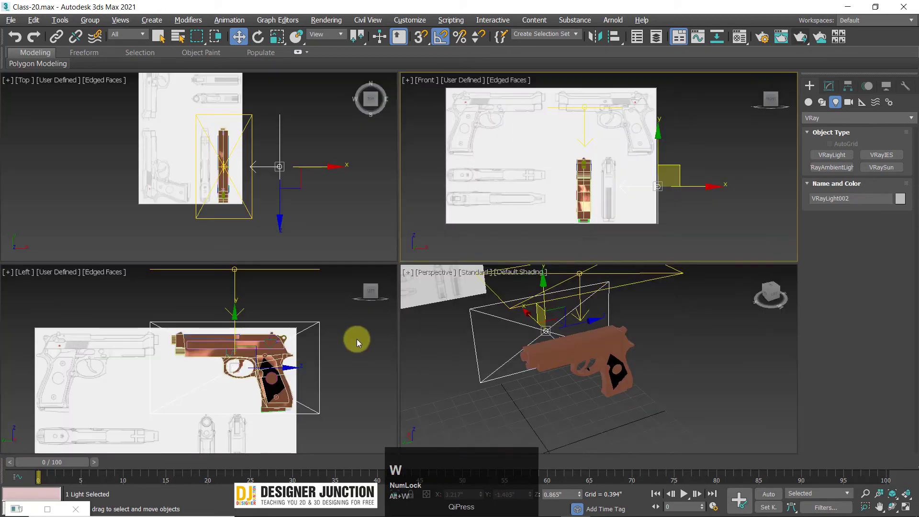
Step: Lower the side light slightly in the left view to a height of about 0.785", keeping it centred on the pistol
key("alt+w")
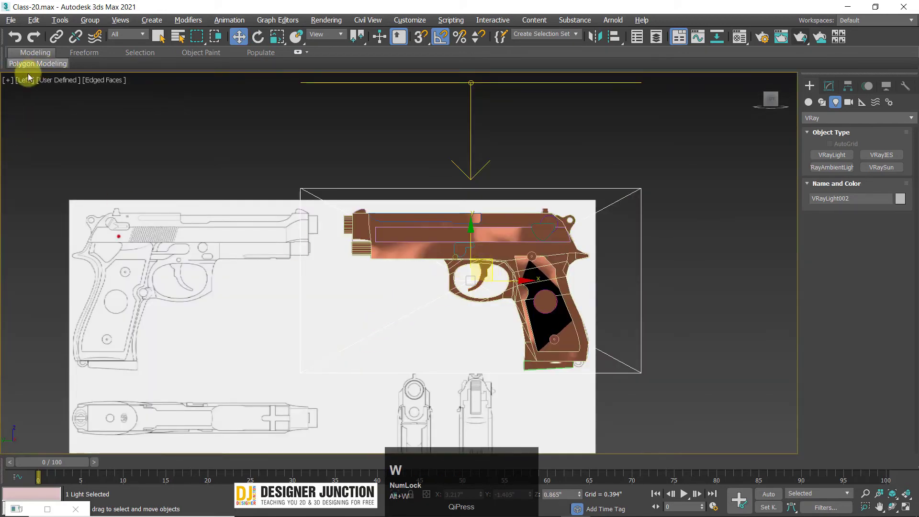
key("alt+w")
key("alt+w")
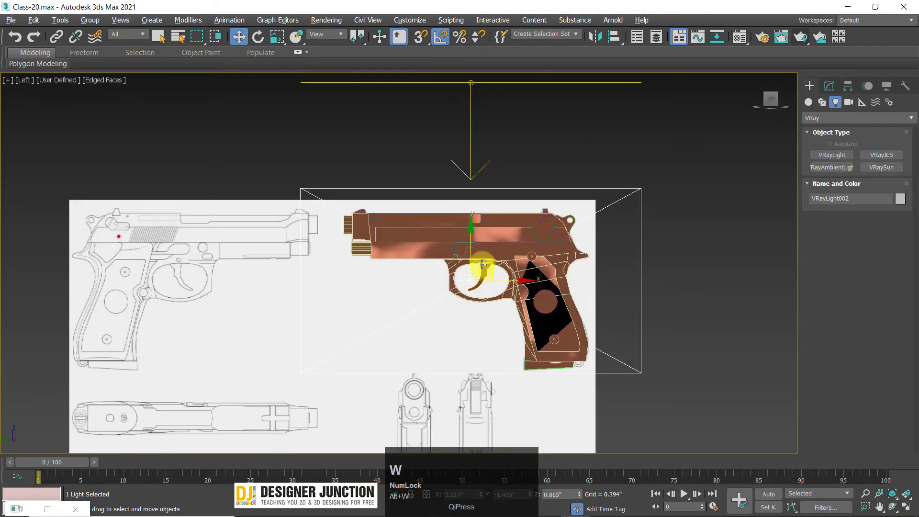
left_click(501, 272)
key("ctrl+z")
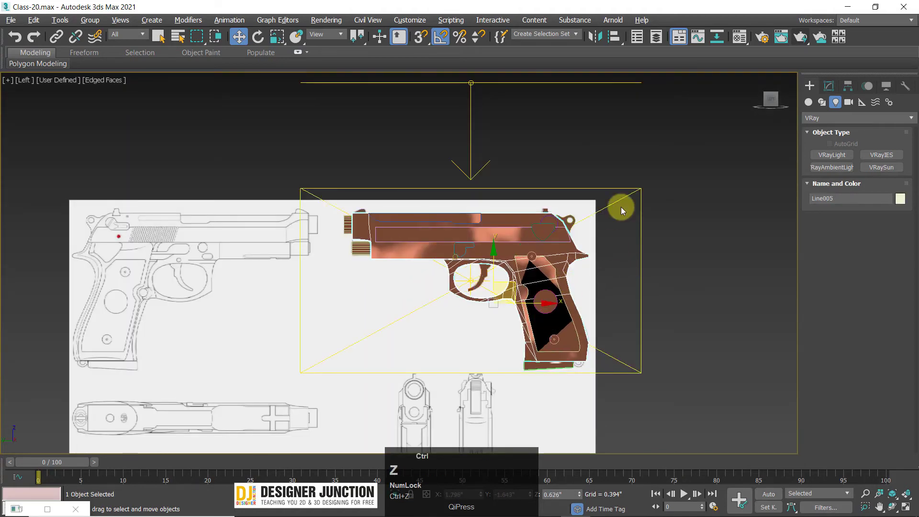
left_click(479, 268)
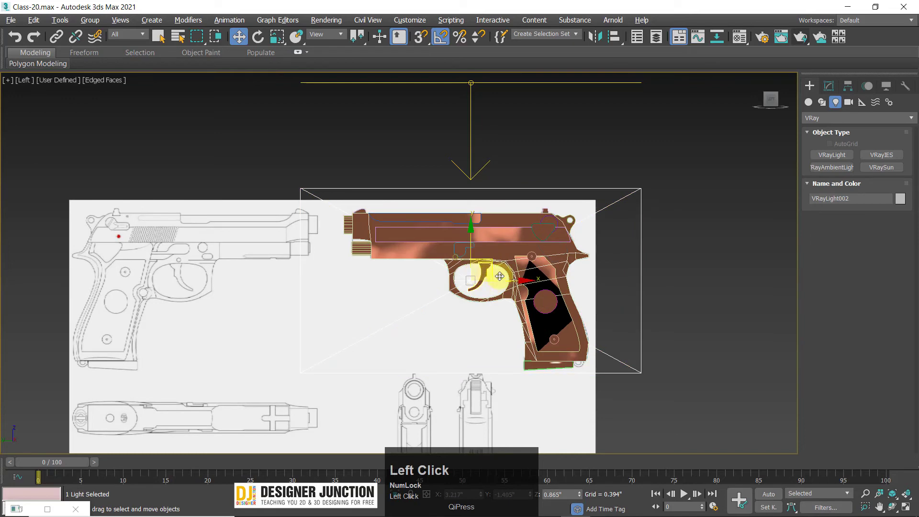
left_click_drag(504, 241, 507, 274)
Step: Move the side light across to the pistol's opposite side in the top view, to about X 0.048", and turn it to face the pistol
key("alt+w")
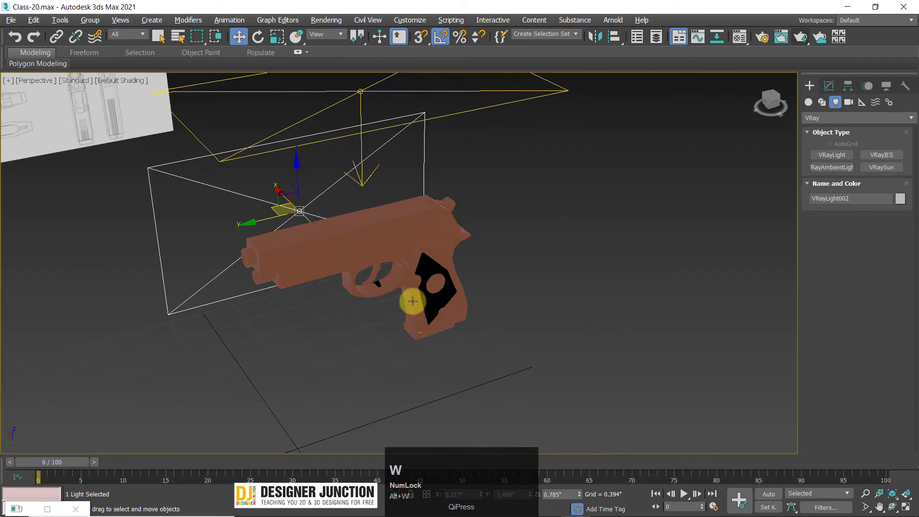
key("alt+w")
key("alt+w")
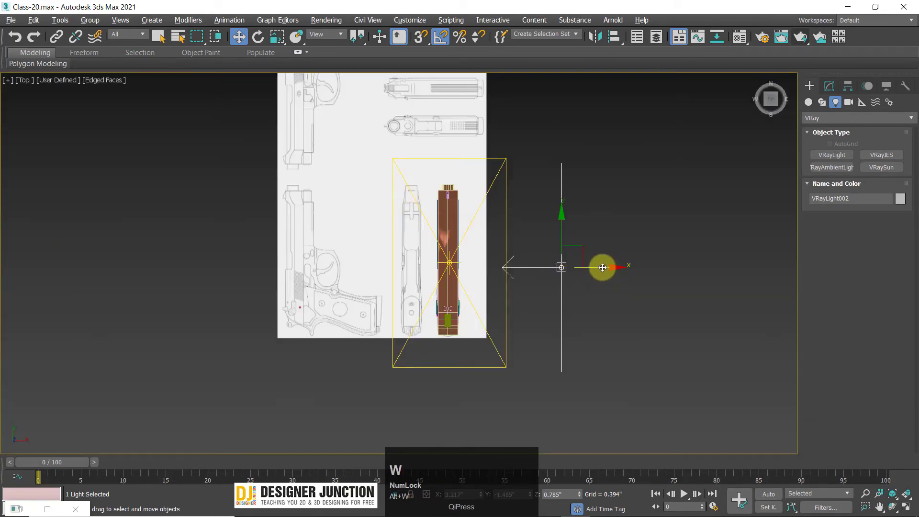
left_click_drag(601, 266, 437, 242)
key("e")
key("w")
key("alt+w")
key("alt+w")
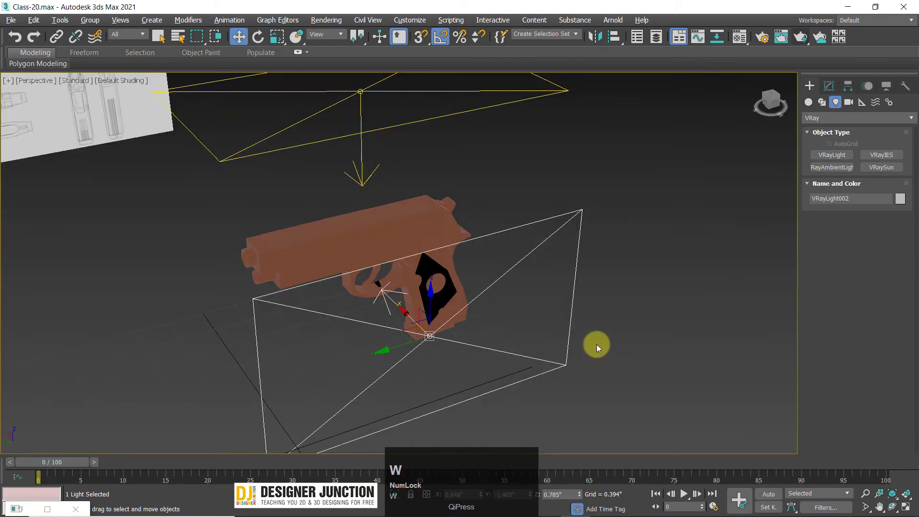
Step: Render the perspective view with the side light and examine the enlarged image in the frame buffer
key("shift+q")
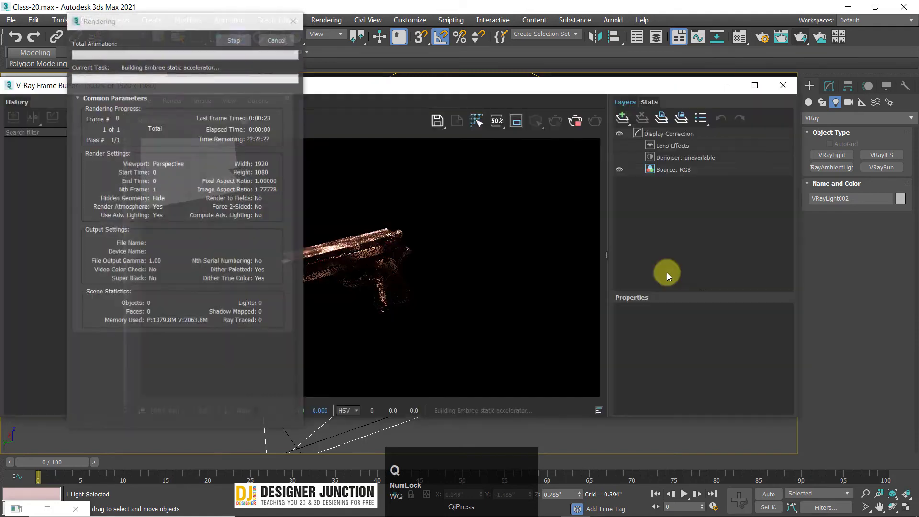
left_click(755, 85)
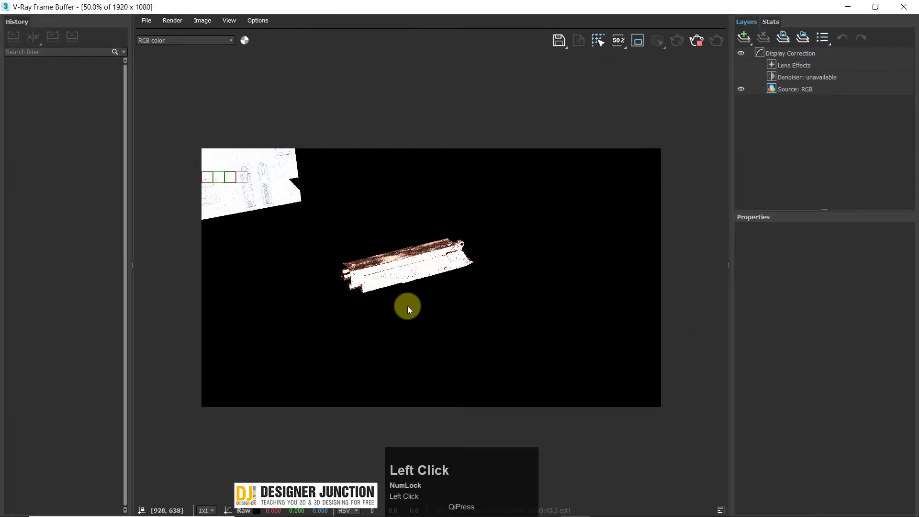
scroll(407, 306, "up", 2)
left_click(848, 7)
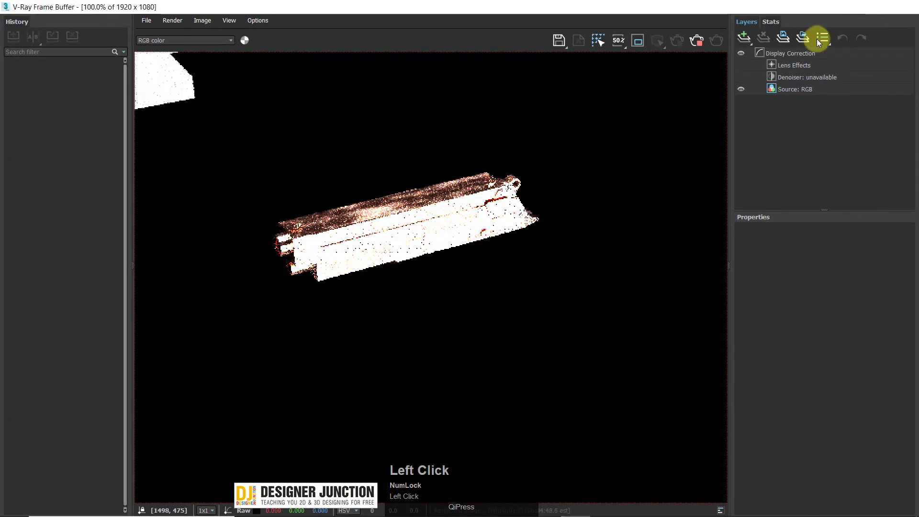
Step: Make the side plane light invisible through its light options
left_click(836, 84)
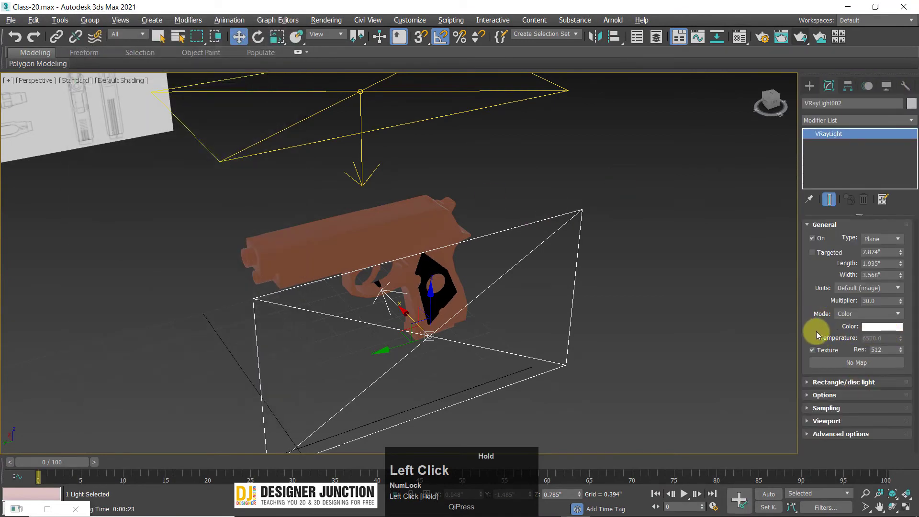
left_click(811, 307)
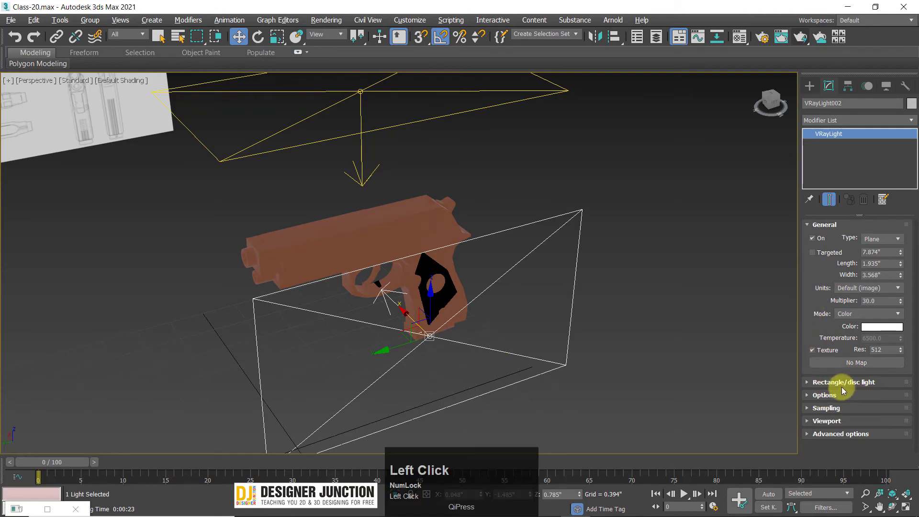
left_click(840, 383)
left_click(826, 383)
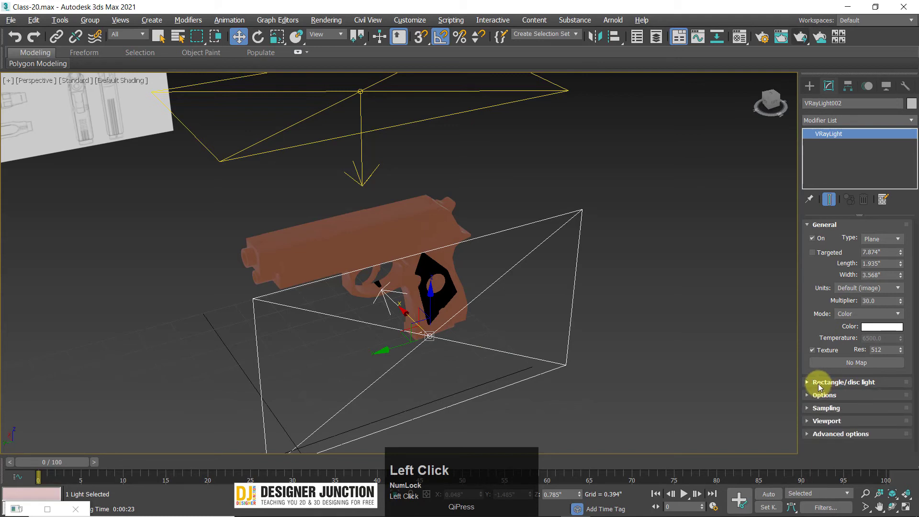
left_click(819, 395)
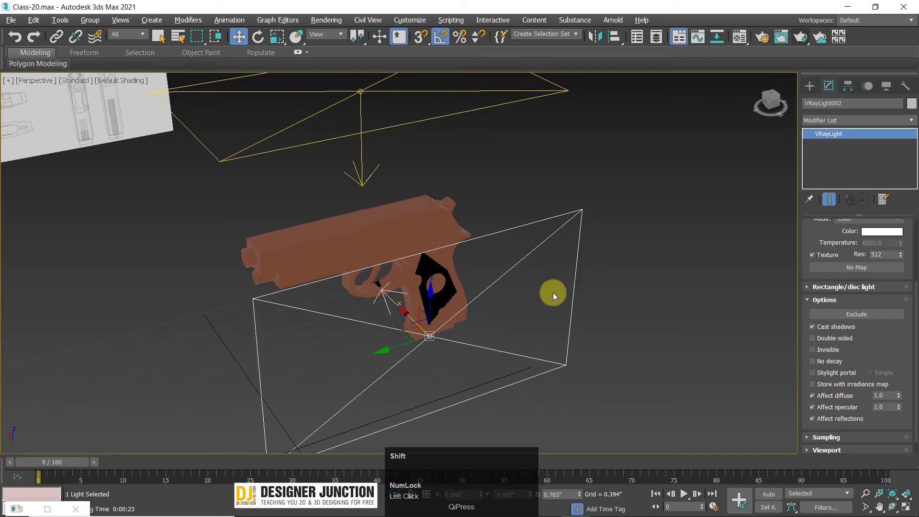
key("shift+q")
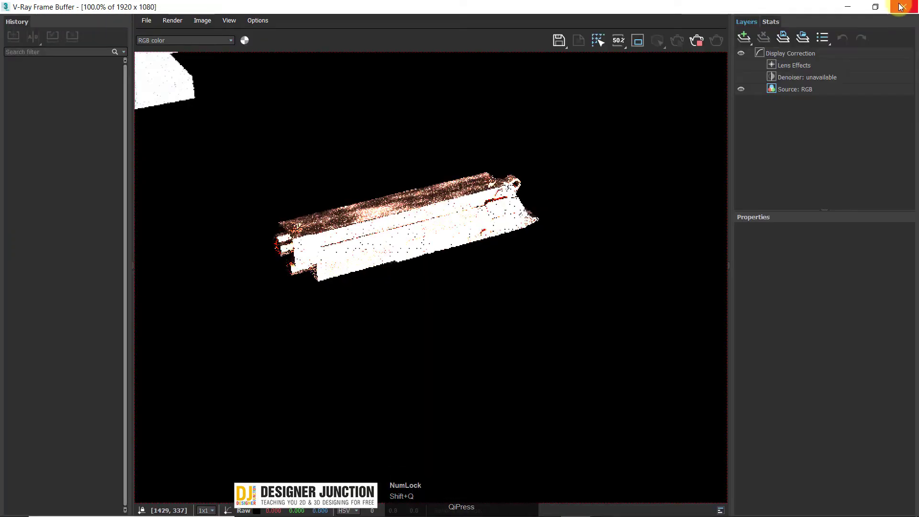
left_click(901, 7)
left_click(813, 350)
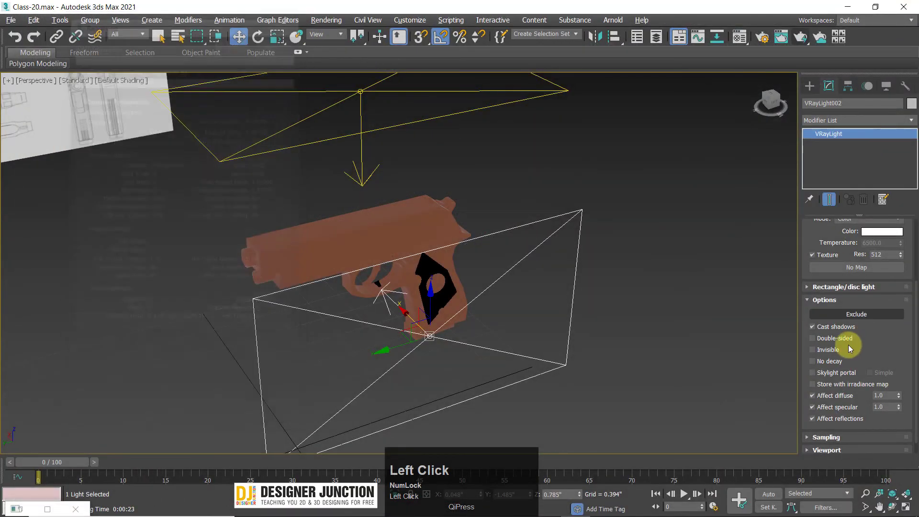
left_click(814, 351)
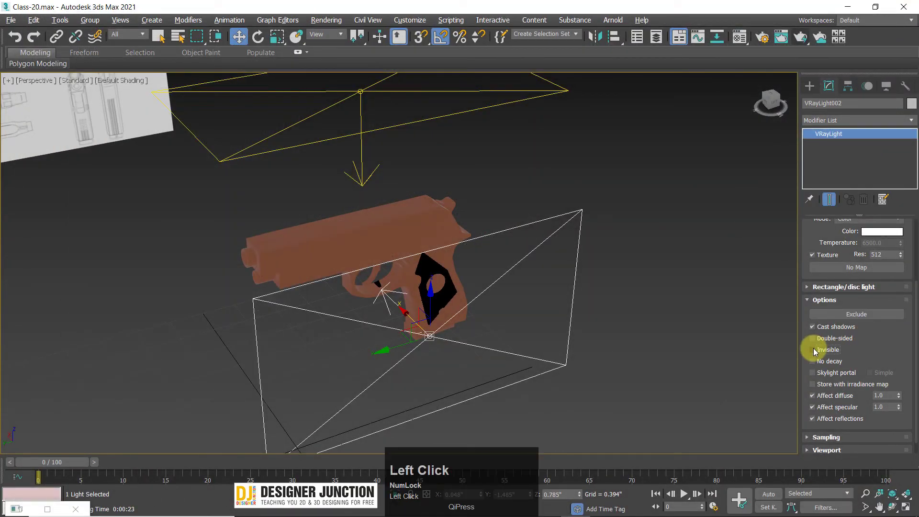
Step: Render the perspective view with the invisible side light and check how strongly it lights the pistol
key("shift+q")
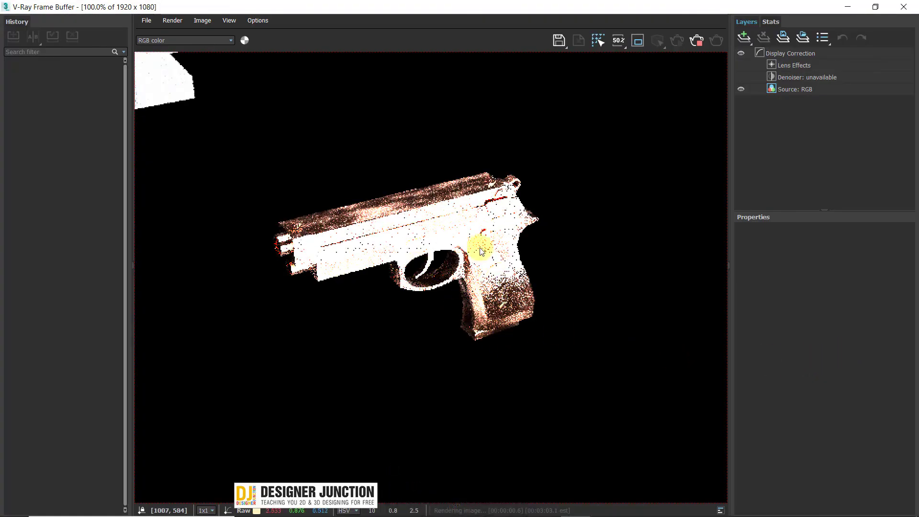
left_click(875, 7)
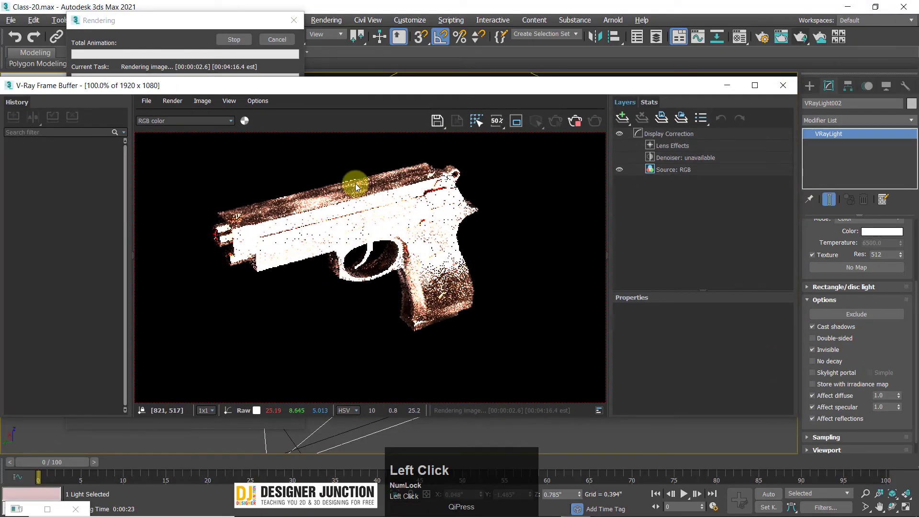
left_click_drag(401, 76, 402, 105)
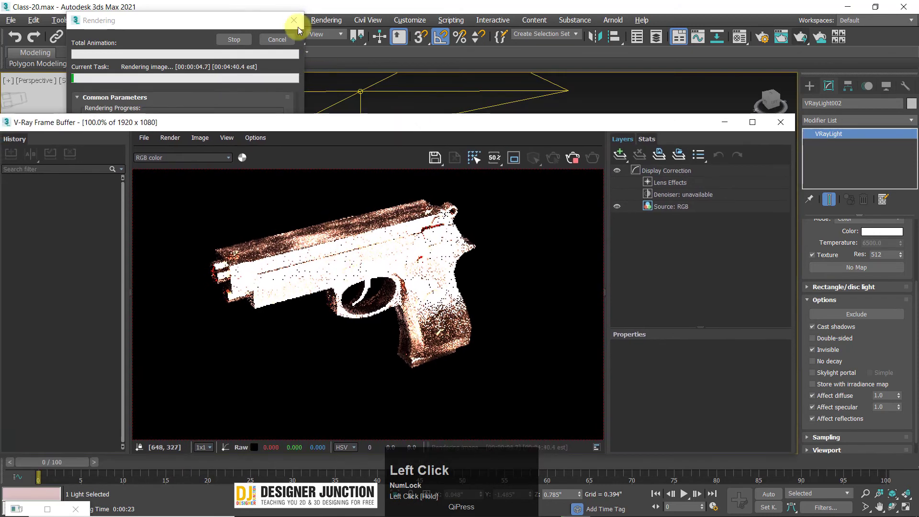
Step: Set the side plane light's intensity multiplier to 5
scroll(816, 287, "up", 3)
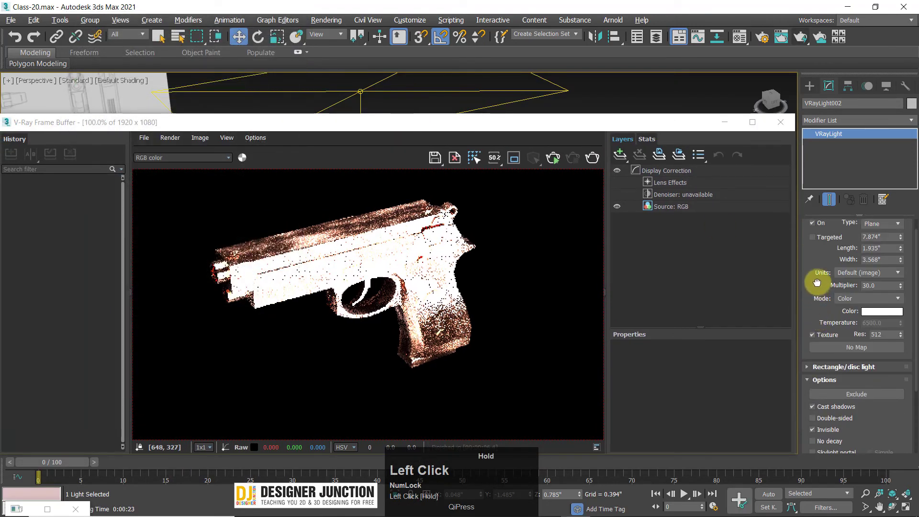
scroll(817, 283, "down", 1)
left_click(881, 254)
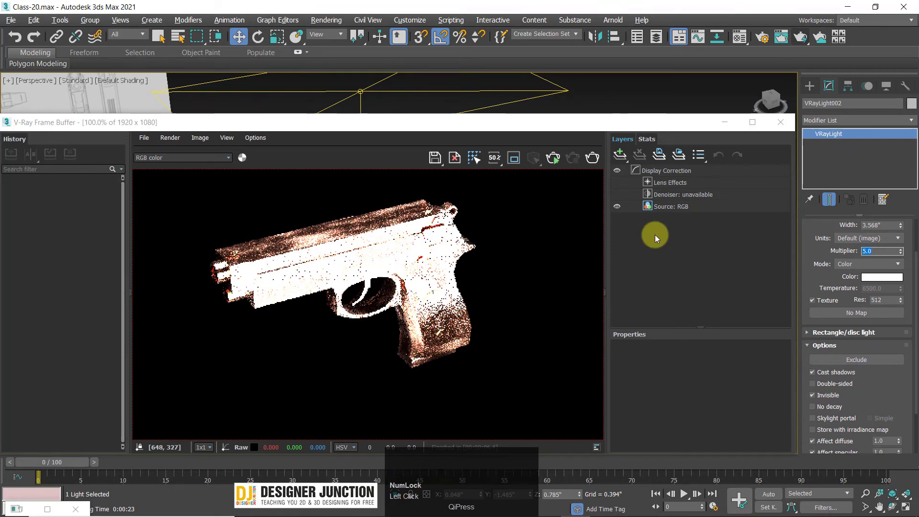
type("5")
key("Return")
Step: Render the pistol again with the dimmed side light and examine the copper surfaces as the image refines
left_click(593, 159)
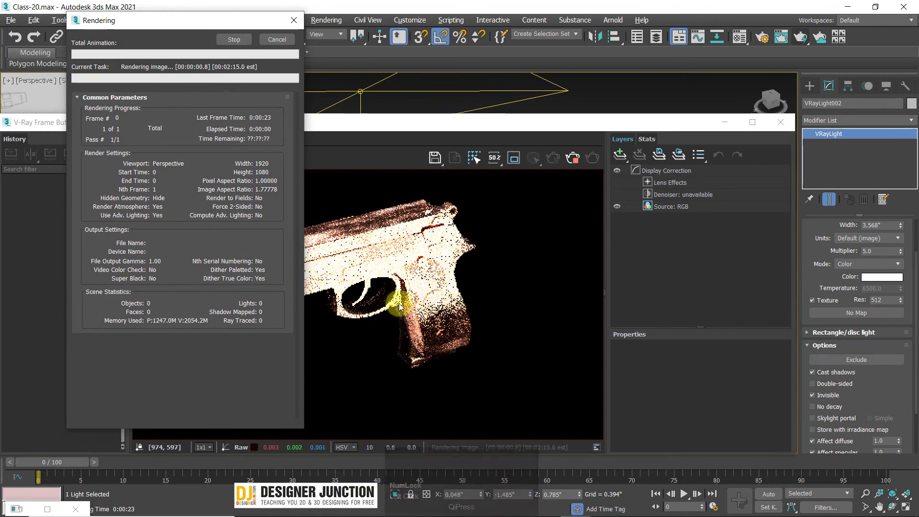
left_click(437, 319)
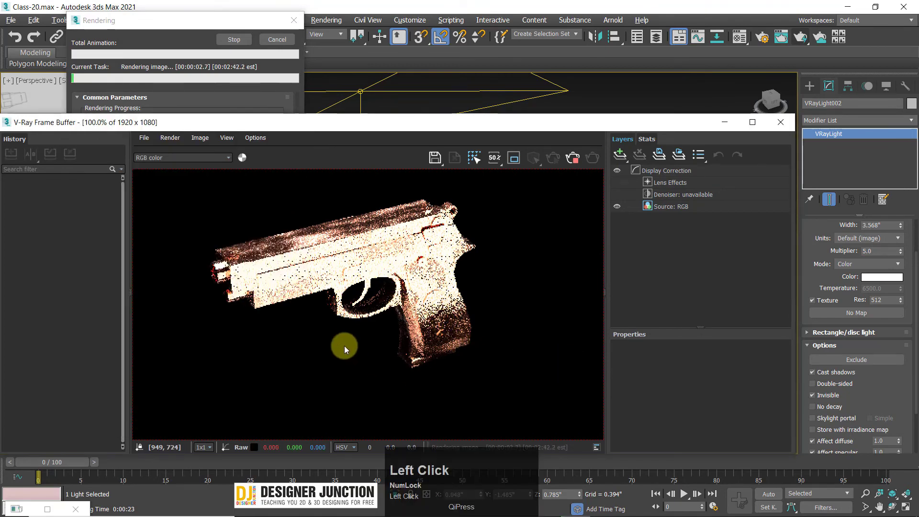
left_click_drag(386, 119, 367, 97)
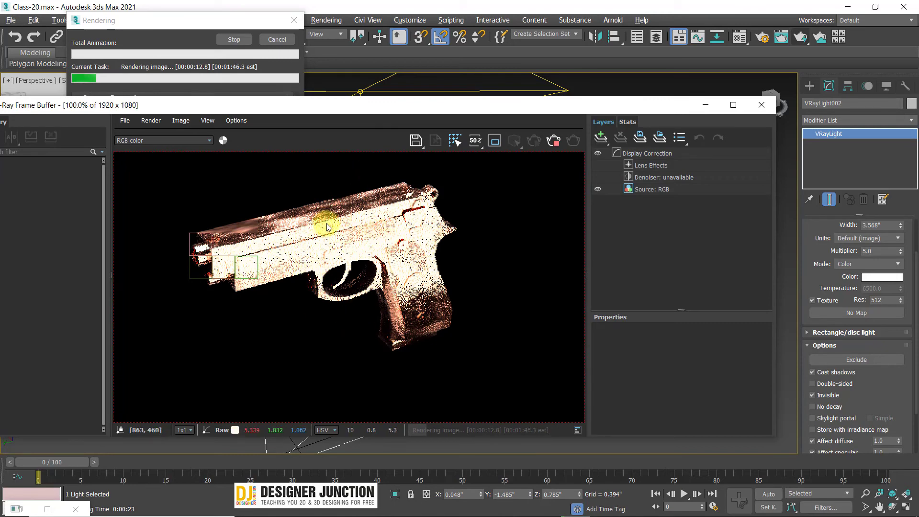
left_click_drag(211, 105, 243, 118)
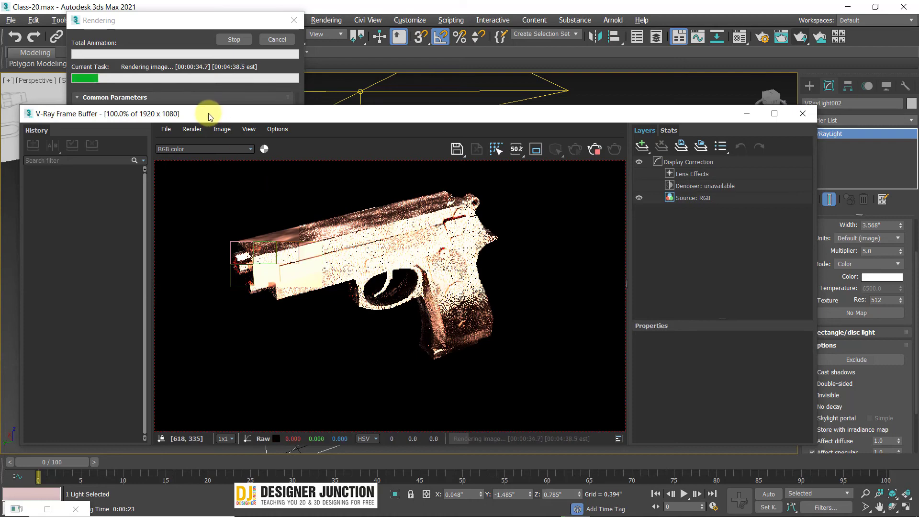
left_click_drag(208, 113, 234, 94)
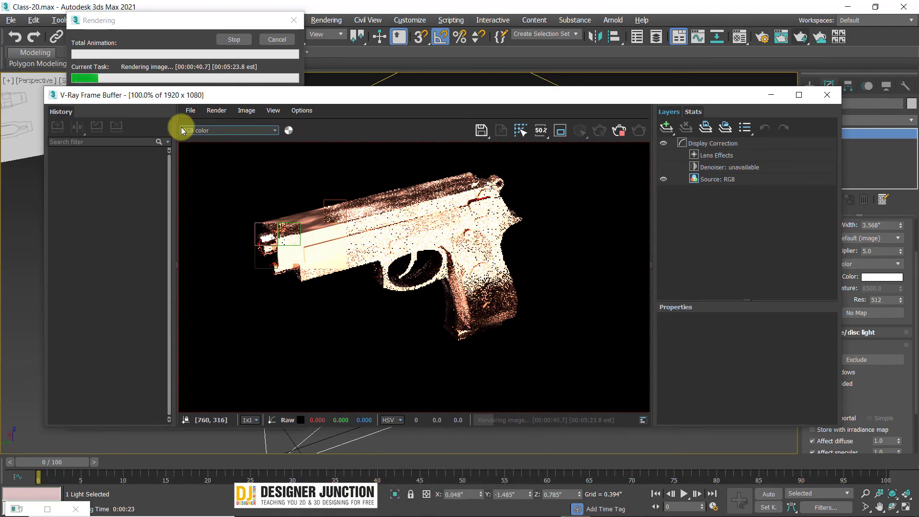
mouse_move(237, 98)
left_mouse_down()
mouse_move(242, 125)
mouse_move(240, 112)
left_mouse_up()
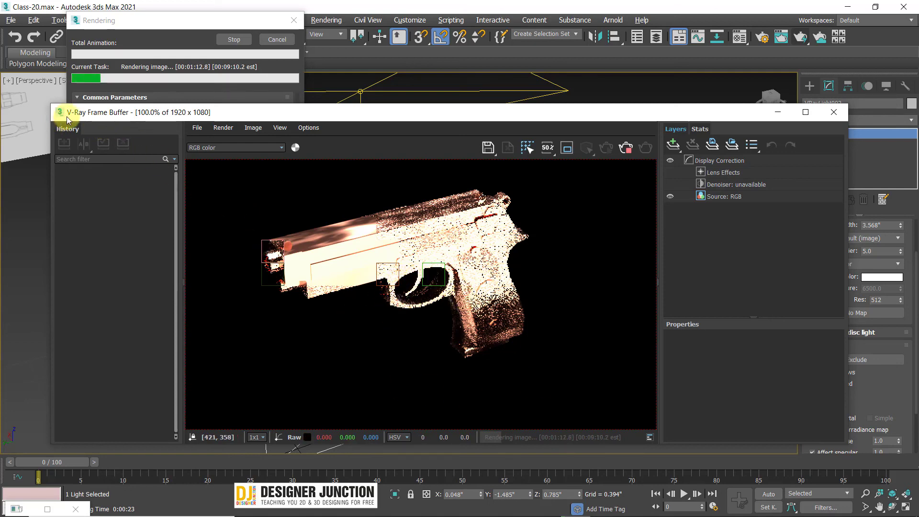
left_click_drag(70, 113, 81, 104)
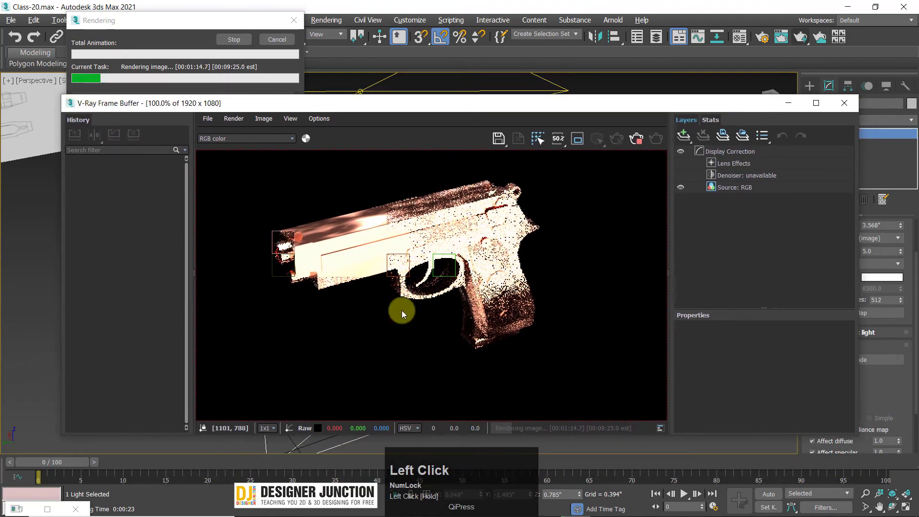
left_click(338, 228)
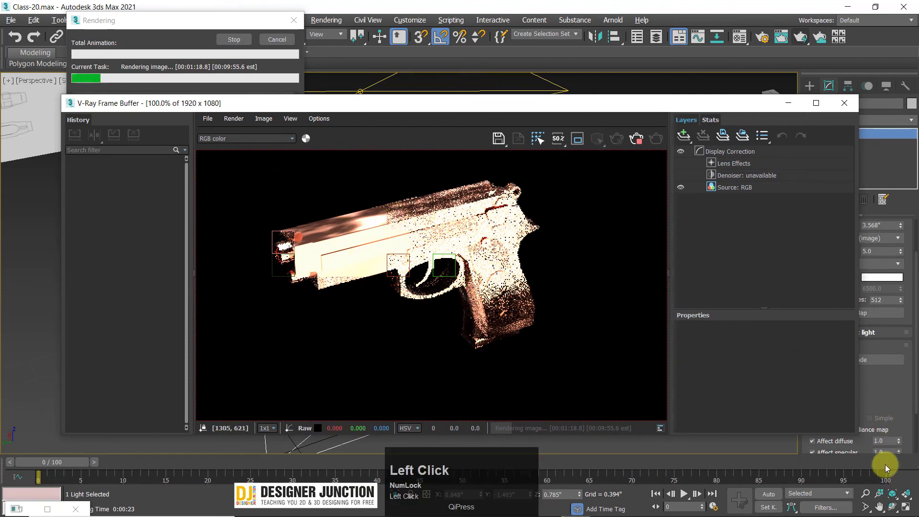